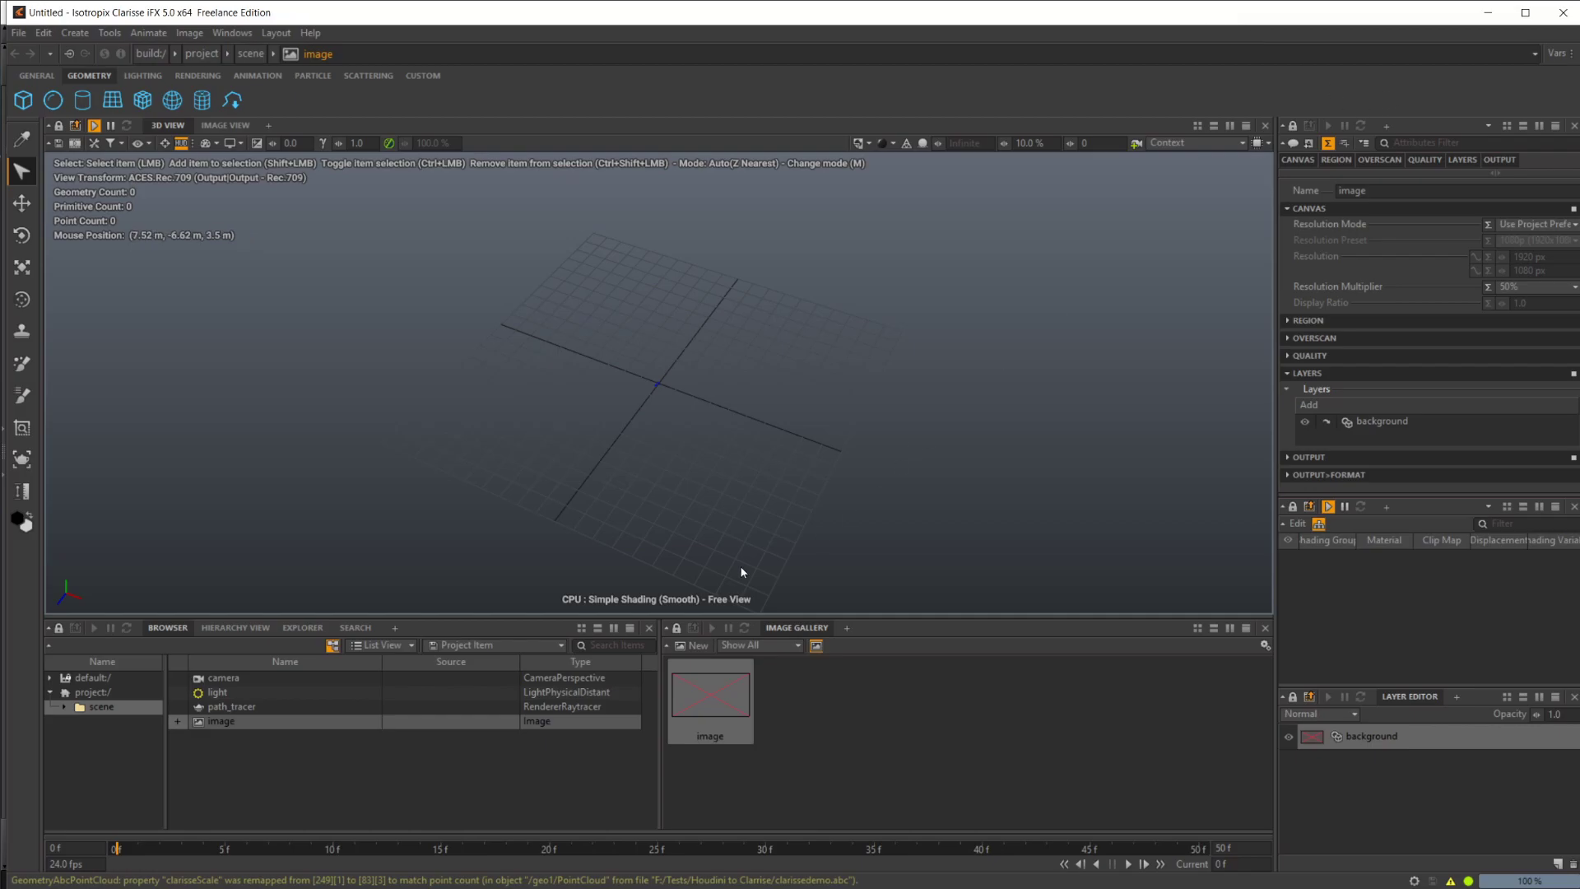
# Create a Scatterer item in the project's scene context
pyautogui.rightClick(318, 780)
pyautogui.write('scatter')
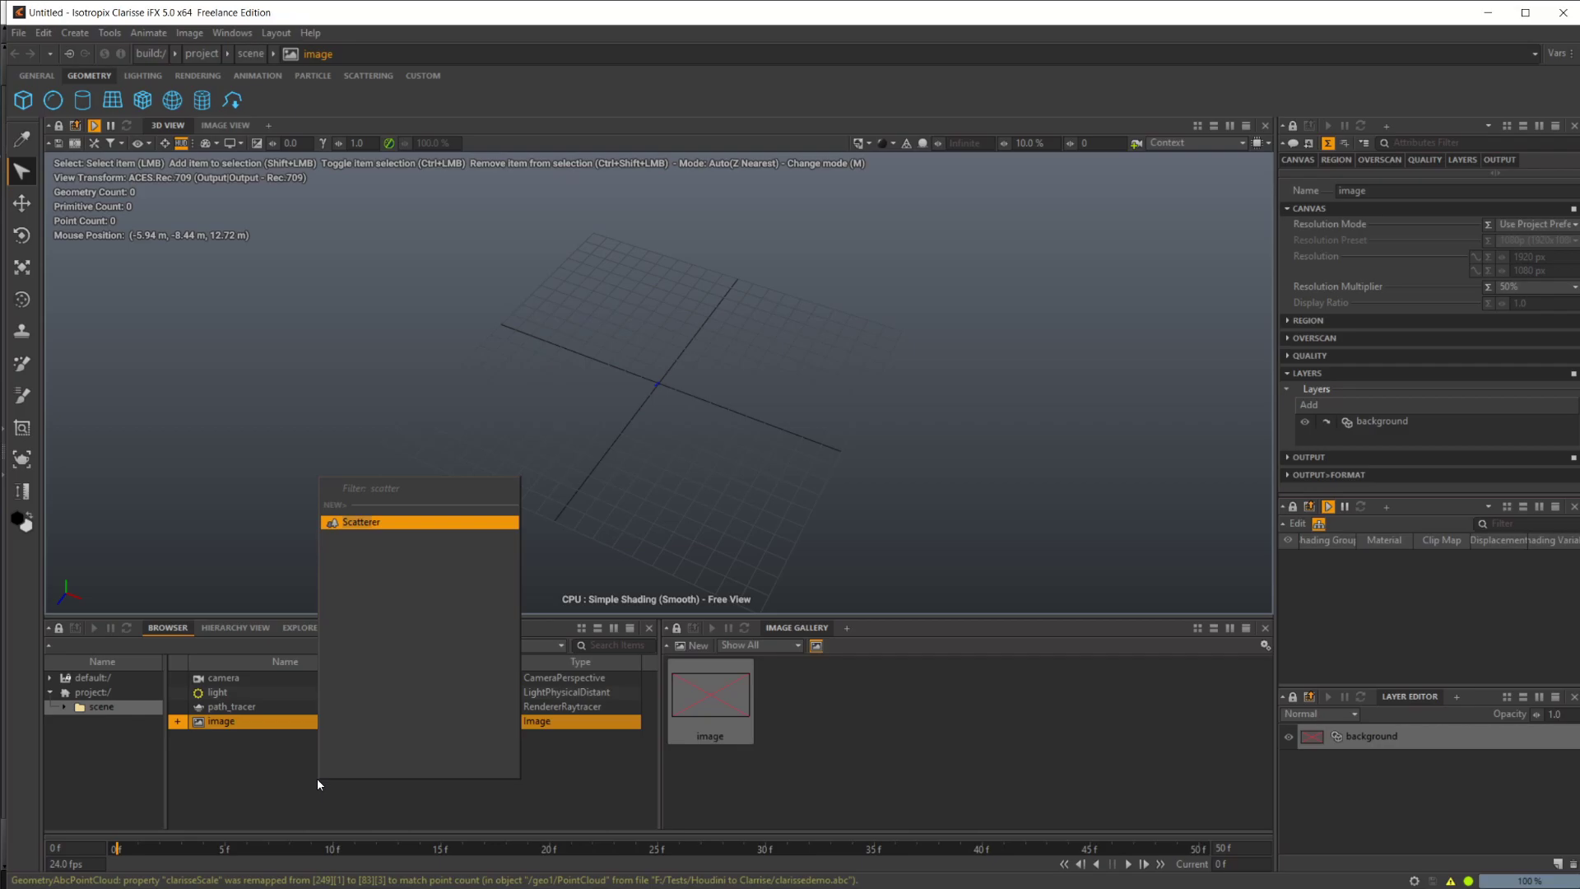
pyautogui.press('Return')
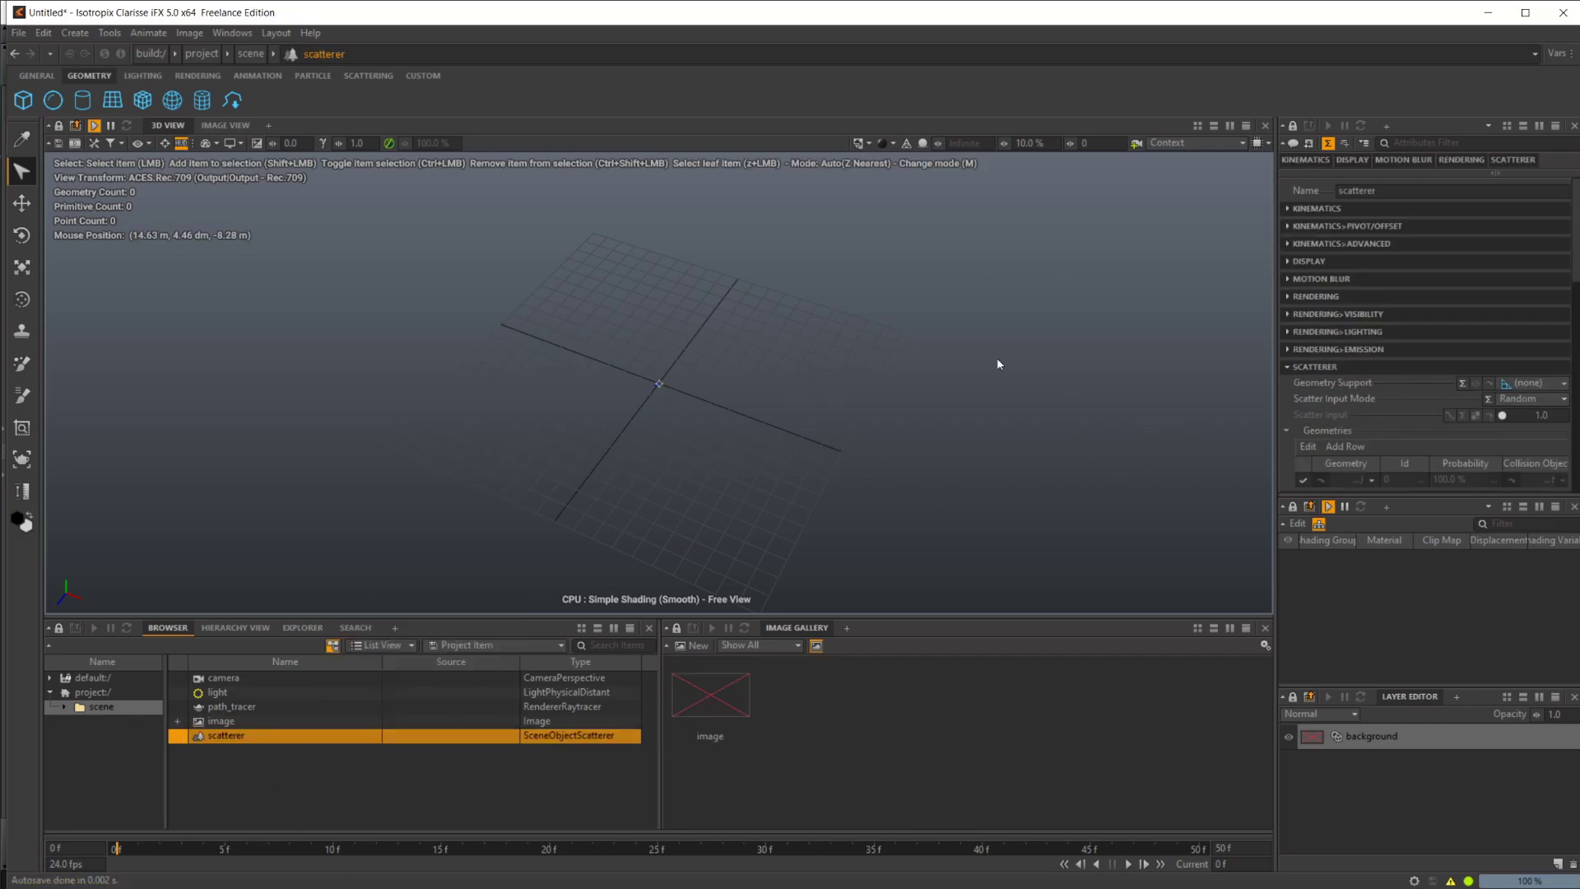
# Split the 3D view area and show the scatterer in a Material Editor in the new pane
pyautogui.click(1231, 128)
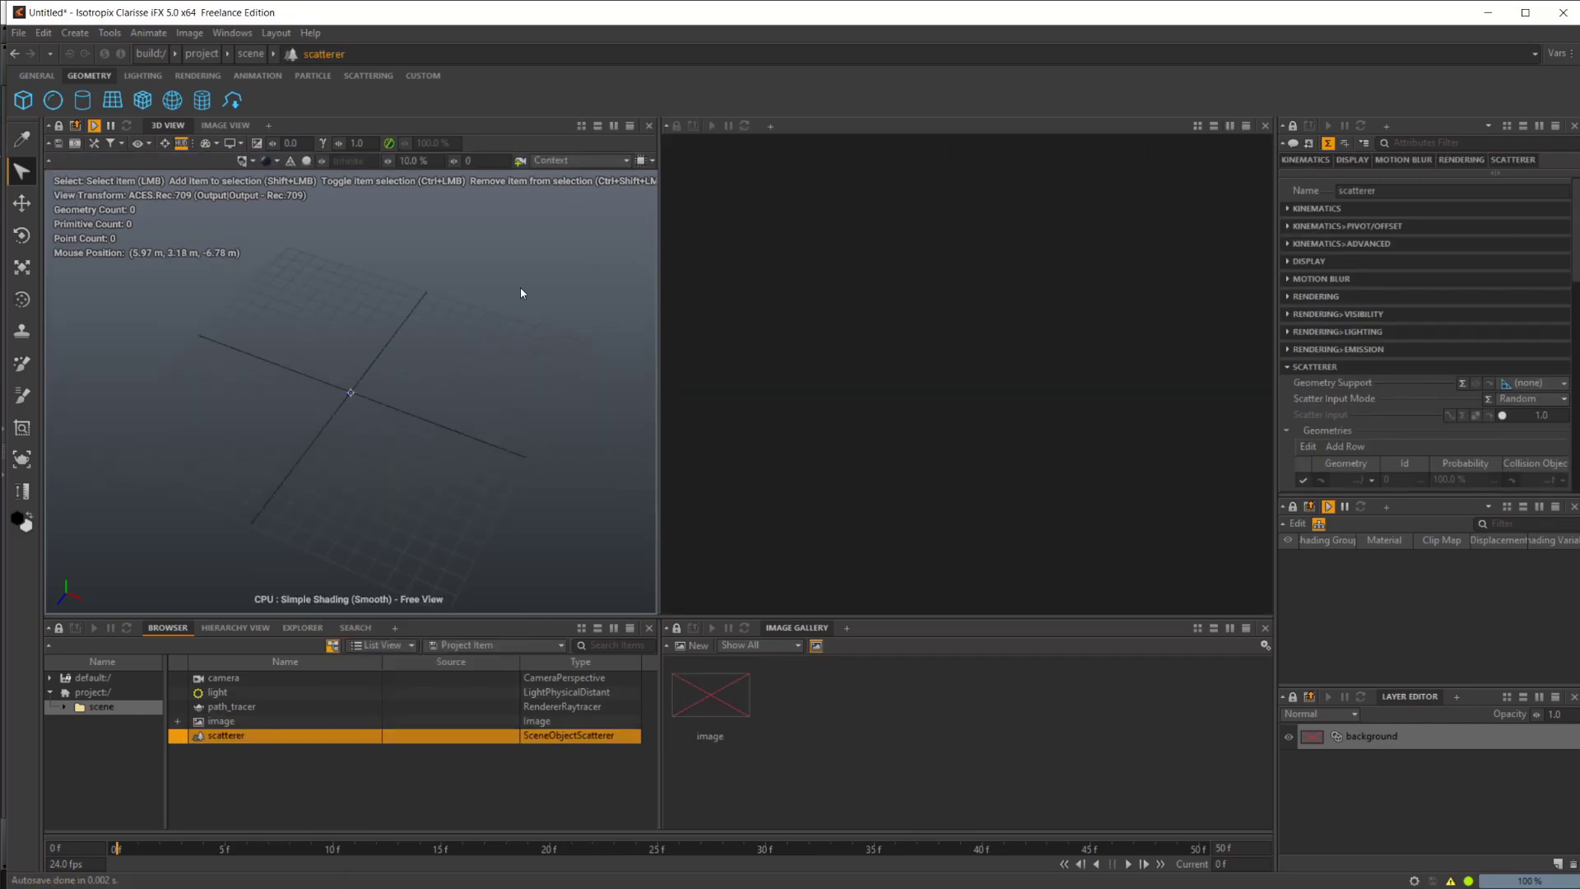
pyautogui.click(770, 127)
pyautogui.click(847, 512)
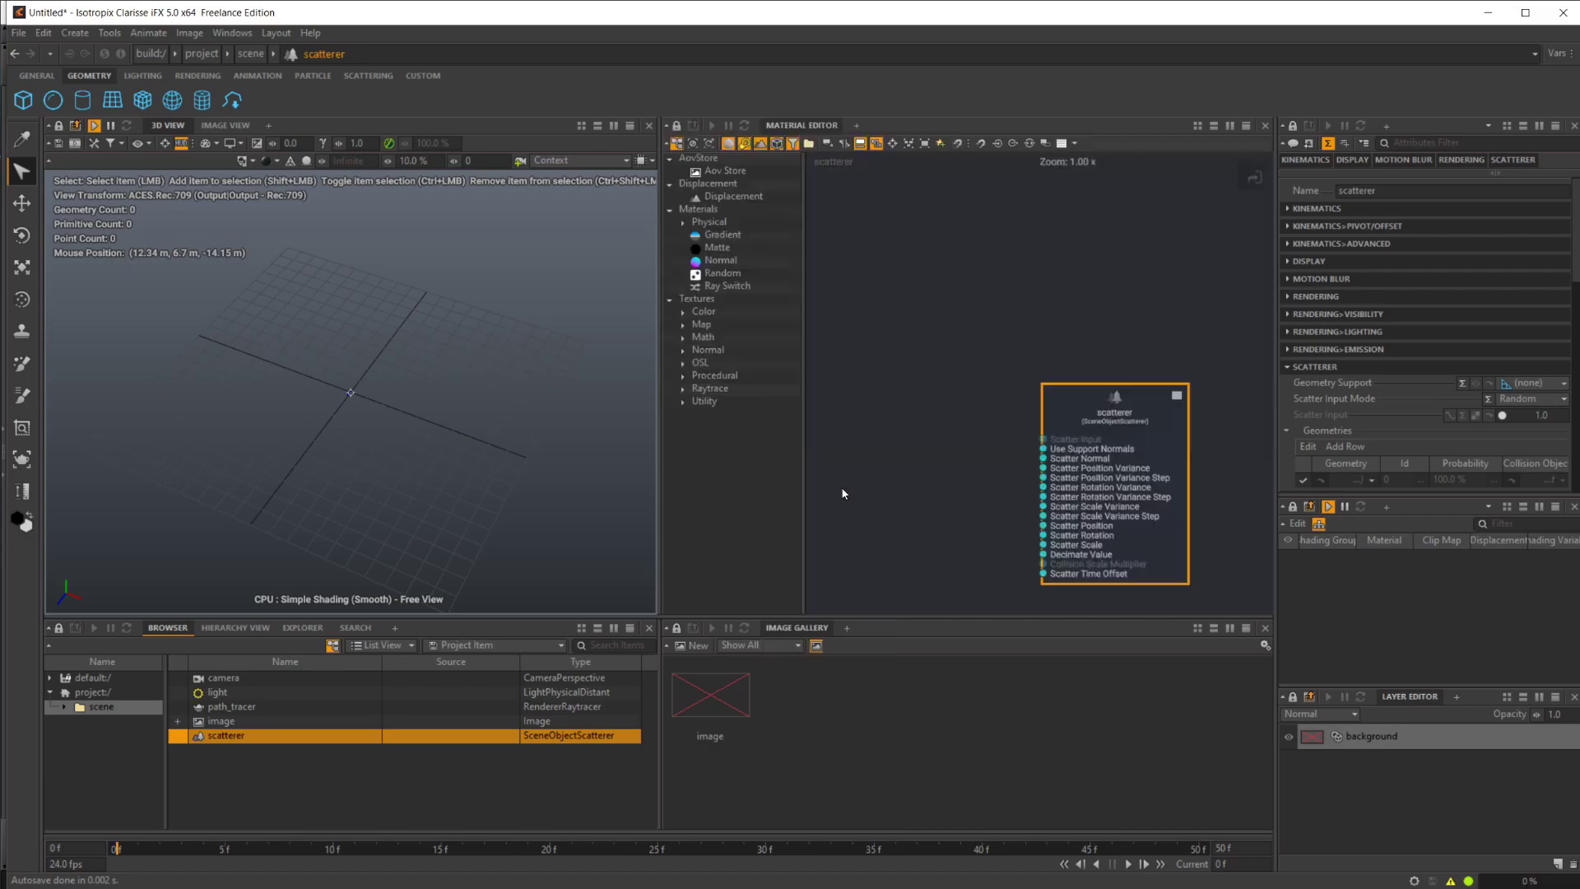
pyautogui.moveTo(994, 433); pyautogui.dragTo(991, 342, button='middle')
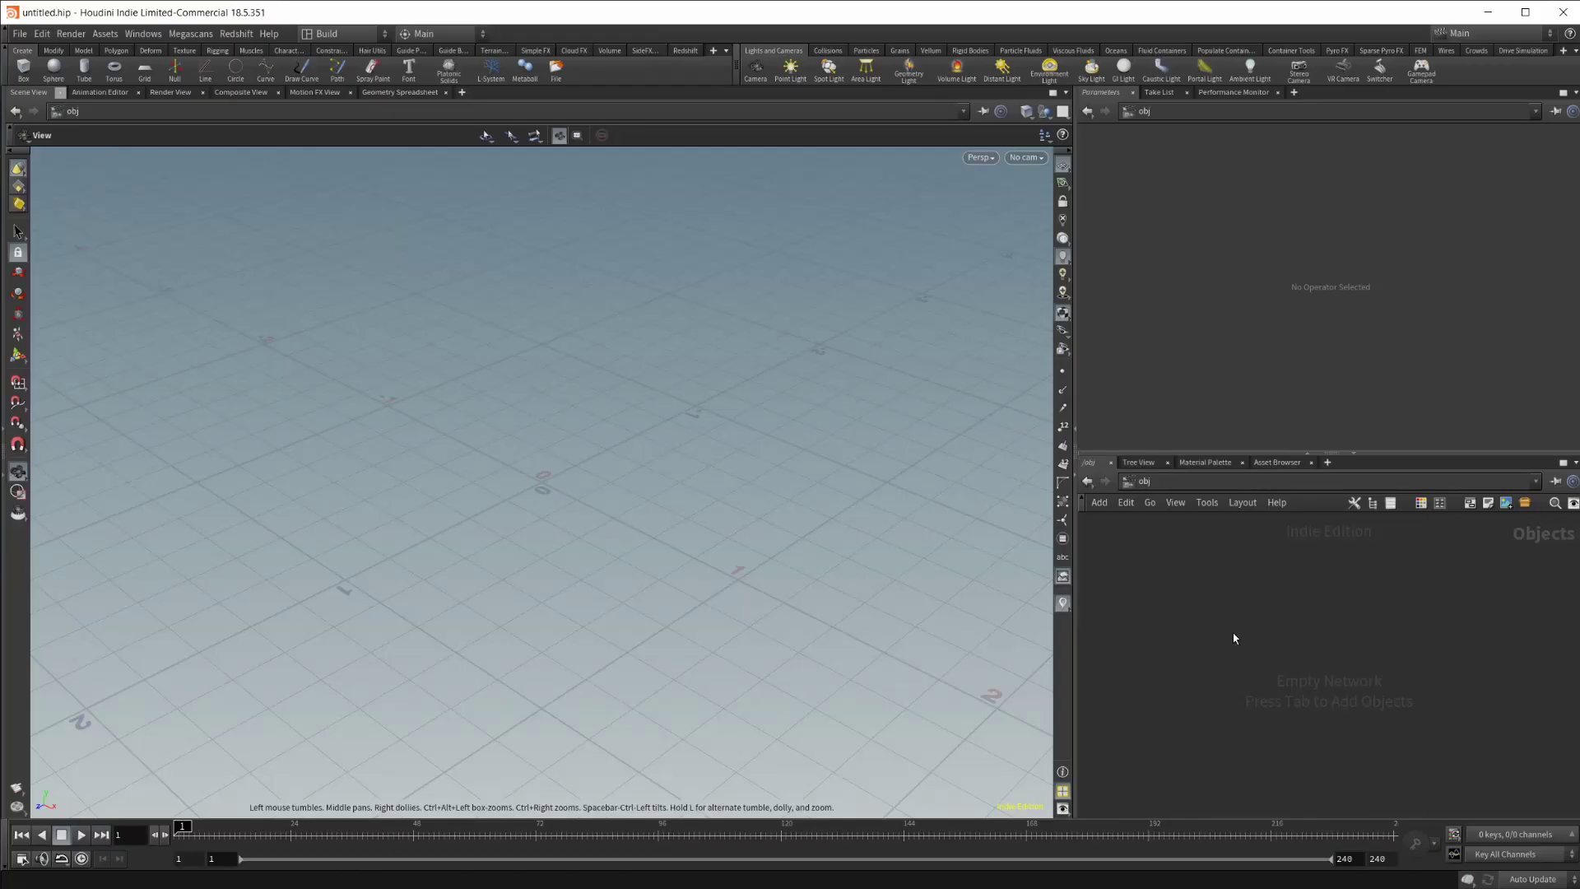
# Switch to Houdini, create a Geometry object in the empty object network and enter it
pyautogui.press('Tab')
pyautogui.write('geo')
pyautogui.press('Return')
pyautogui.click(1232, 633)
pyautogui.doubleClick(1233, 635)
# Add a Box node inside the geometry network and set its uniform scale to 1.84
pyautogui.press('Tab')
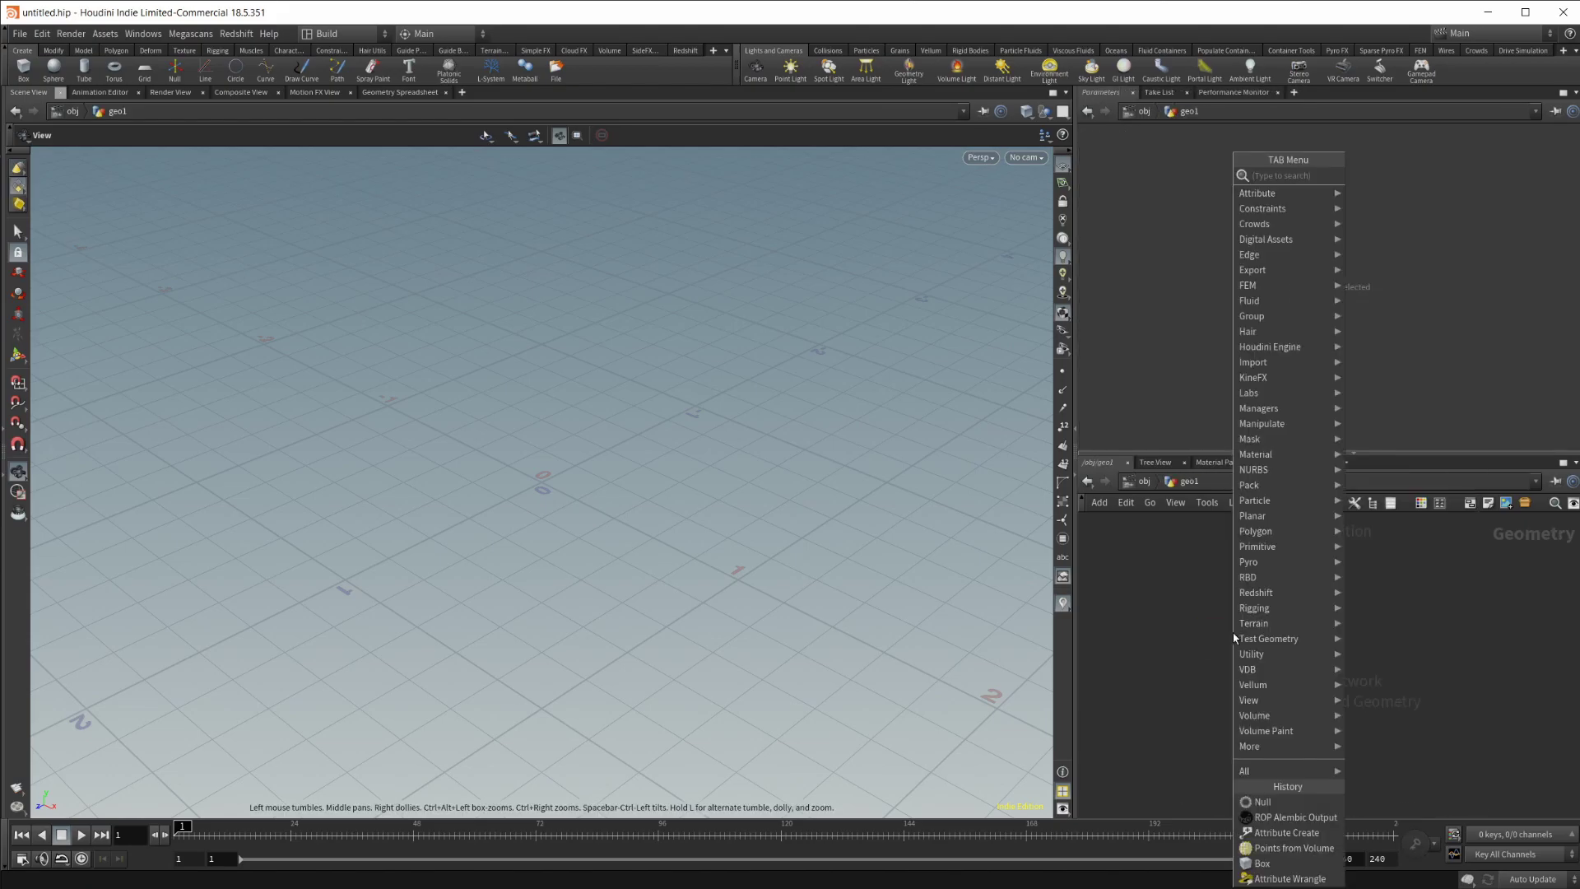
pyautogui.write('box')
pyautogui.press('Return')
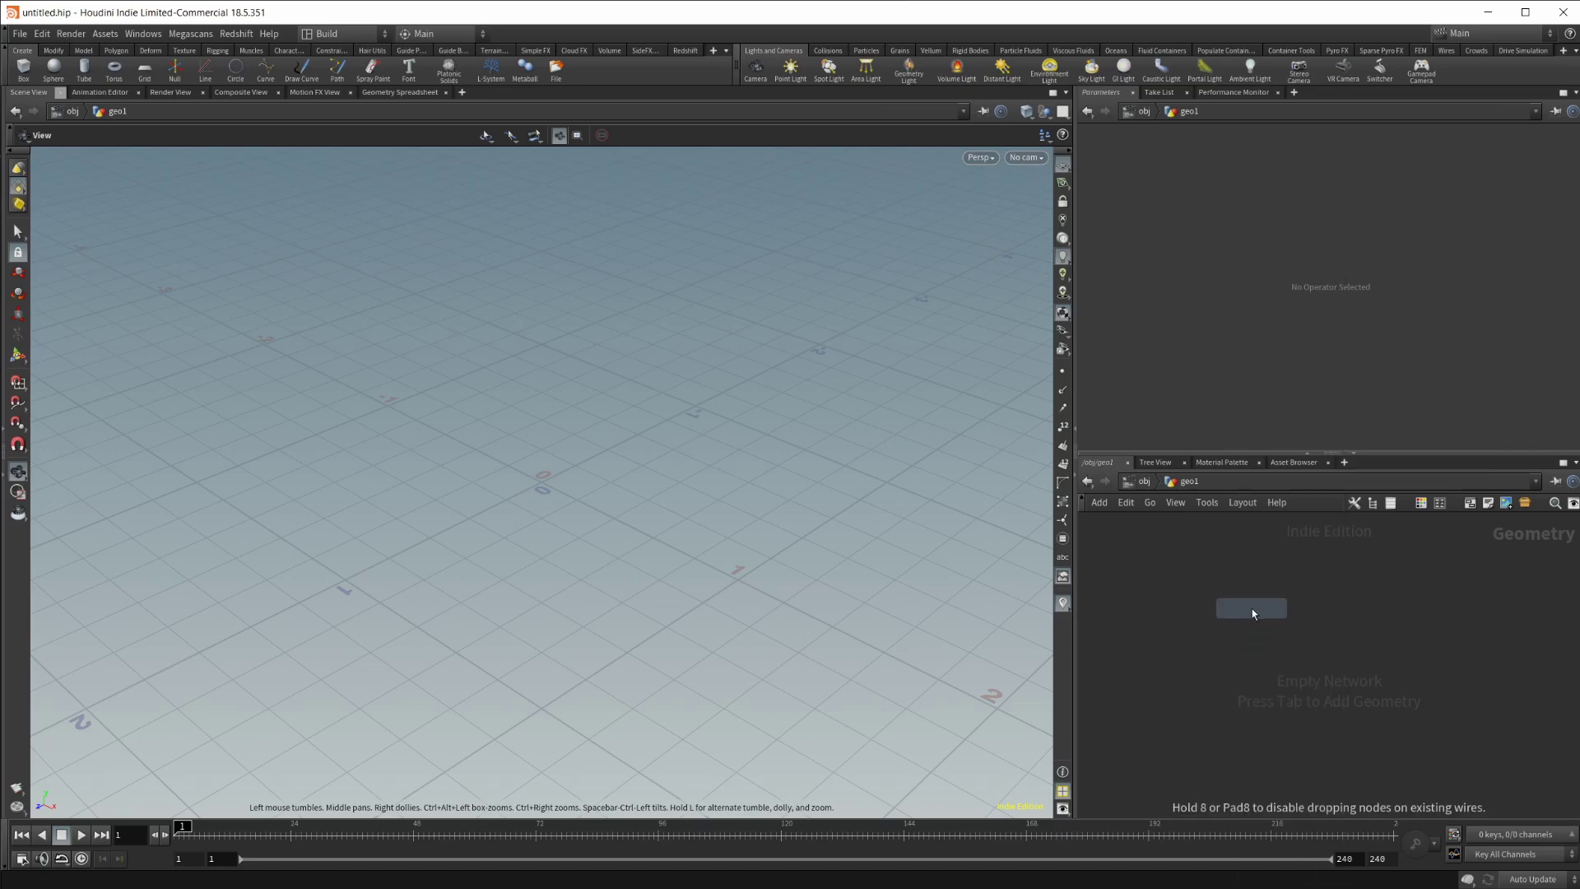
pyautogui.click(1253, 614)
pyautogui.moveTo(1284, 258); pyautogui.dragTo(1315, 257)
pyautogui.scroll(-5, 772, 546)
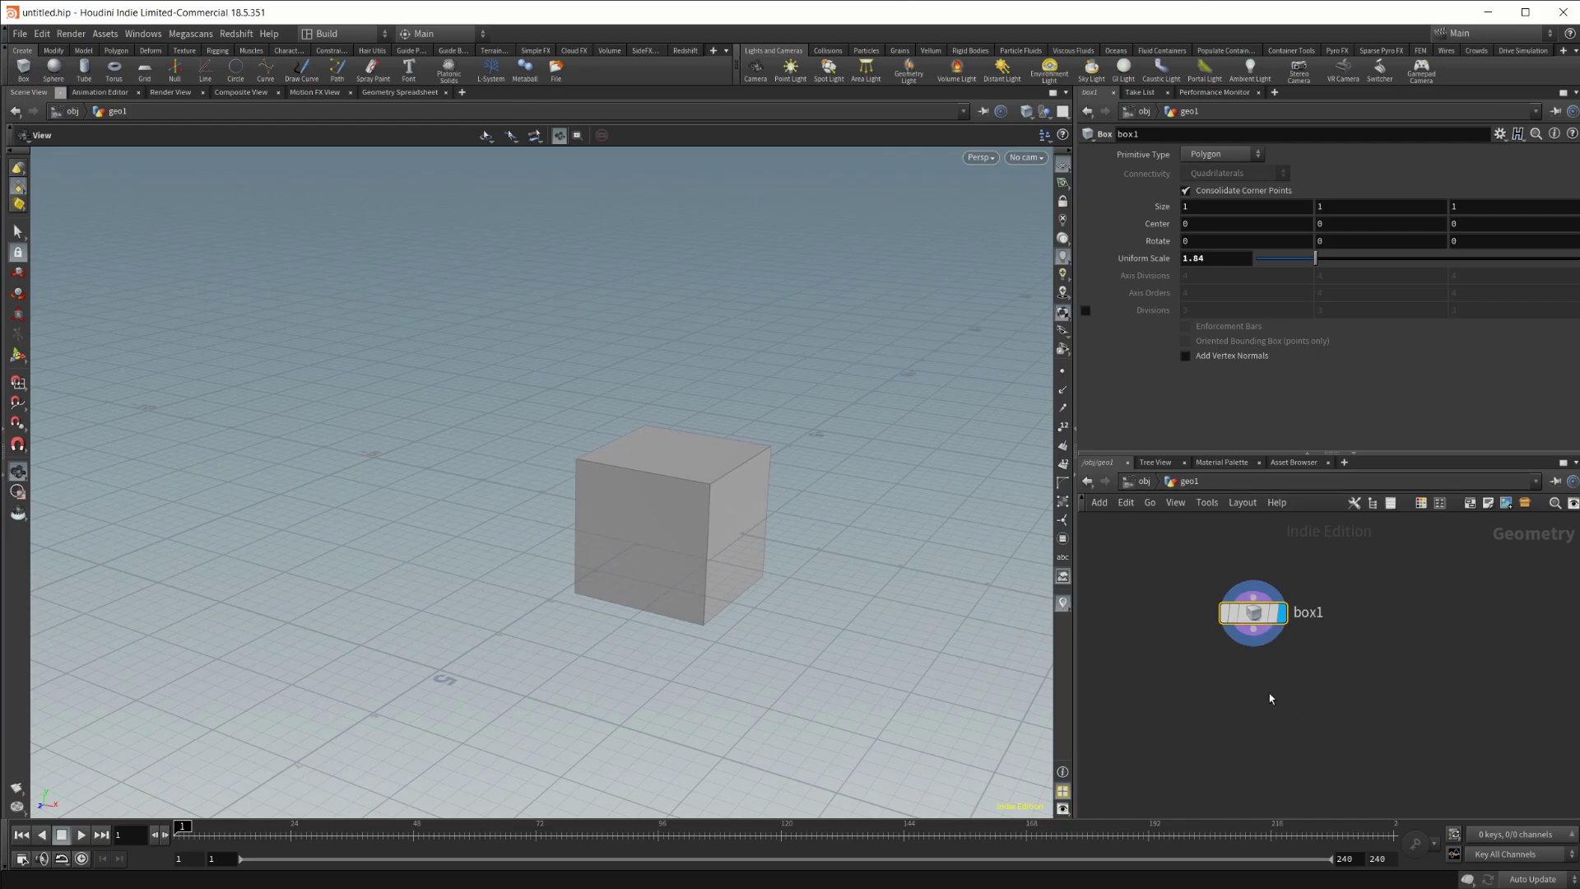
# Add a Points from Volume node below the box, connect the box to it and display its result
pyautogui.press('Tab')
pyautogui.write('from')
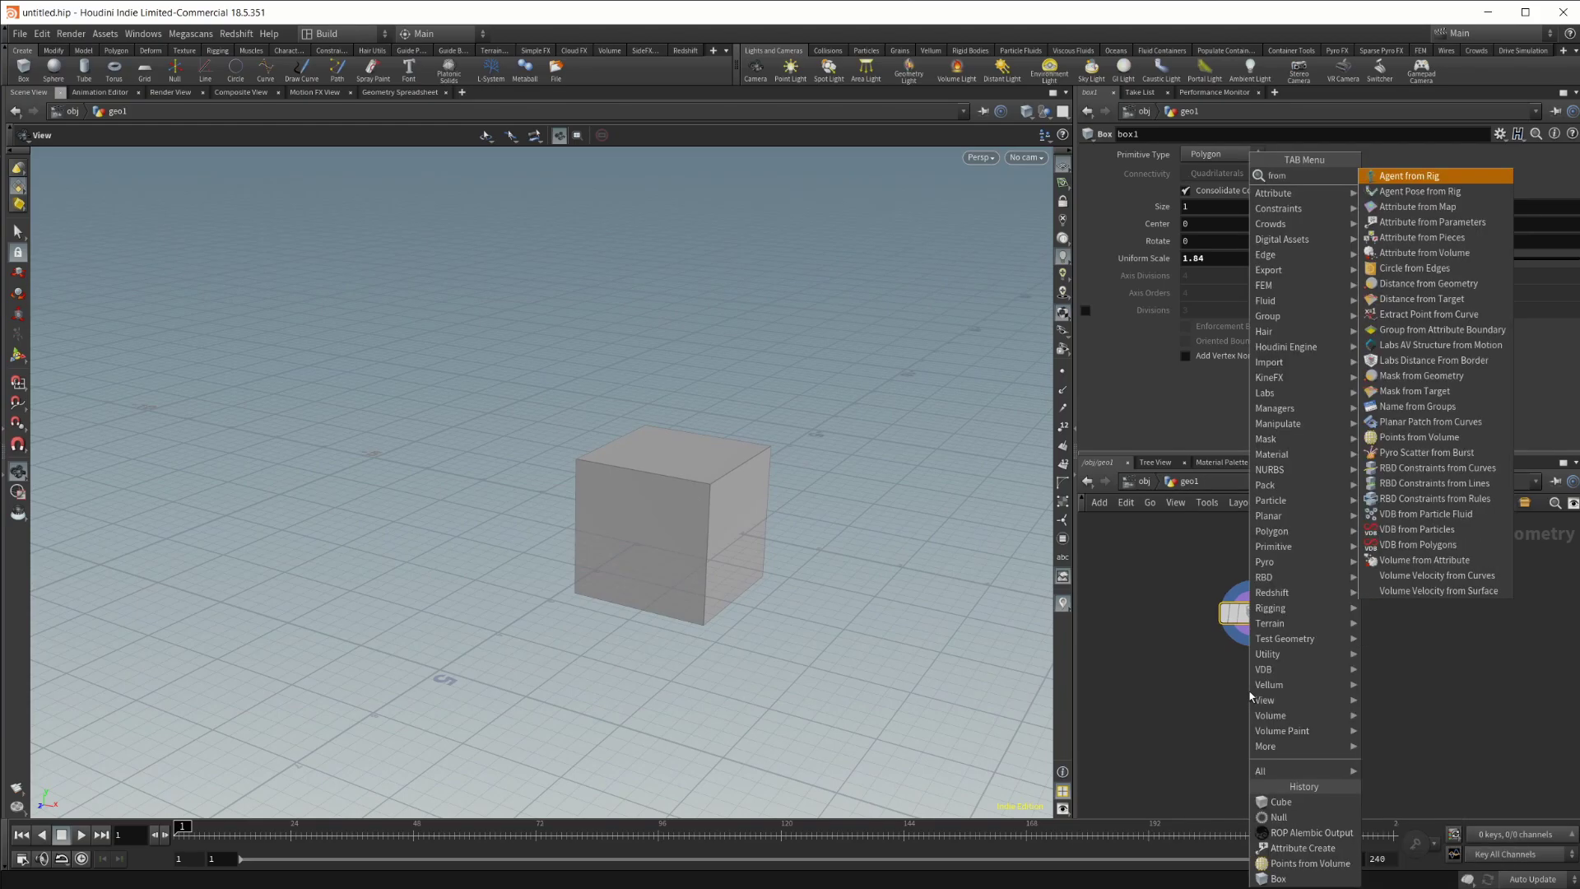
pyautogui.write('vol')
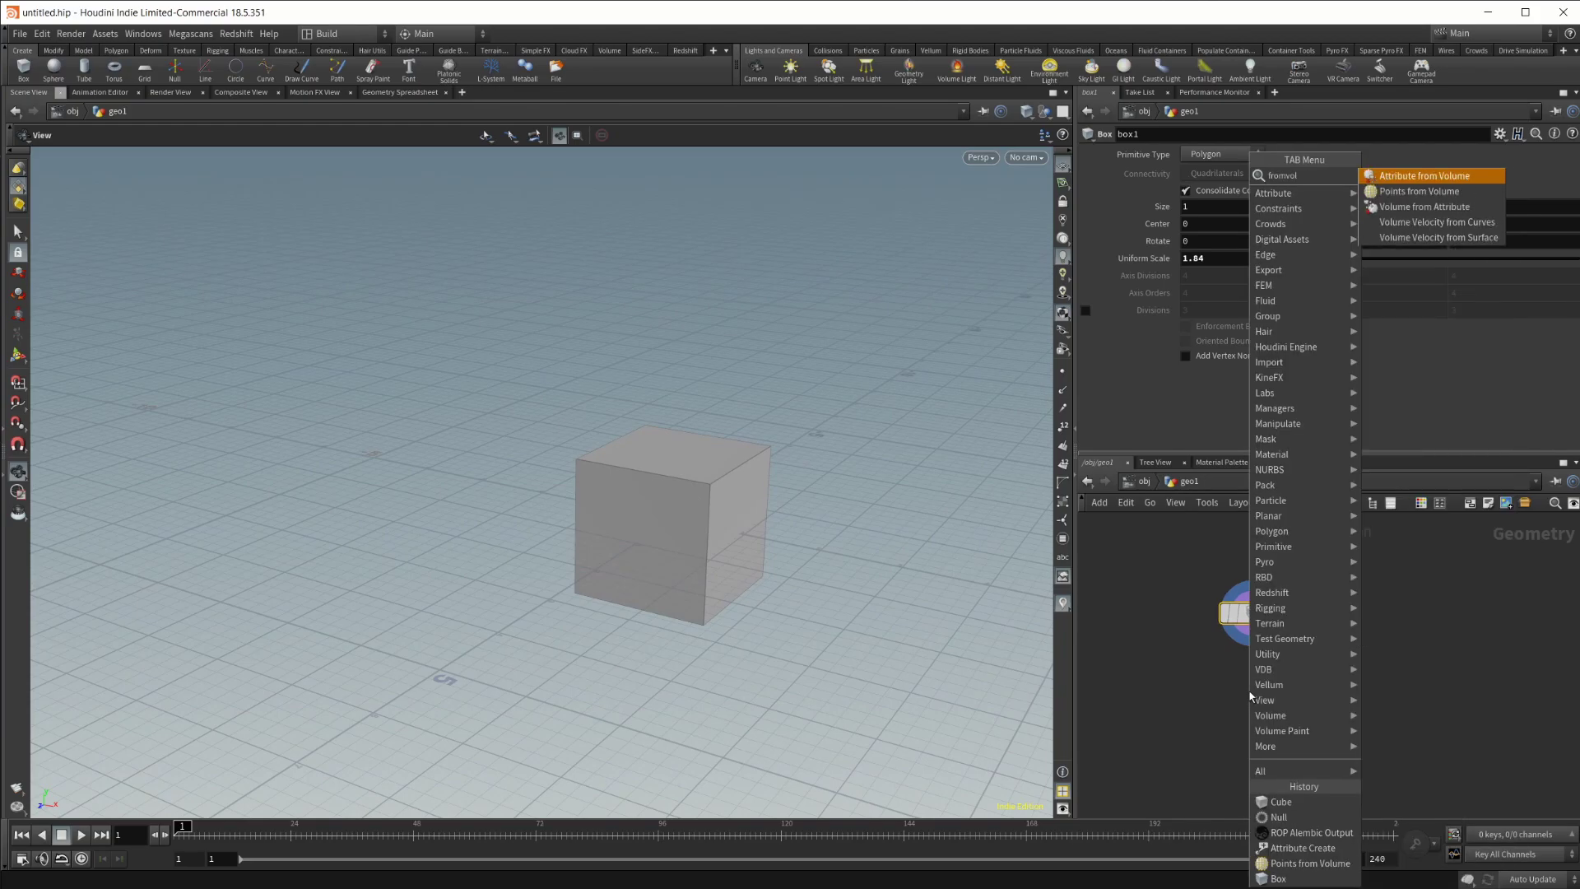
pyautogui.press('Down')
pyautogui.press('Return')
pyautogui.click(1251, 690)
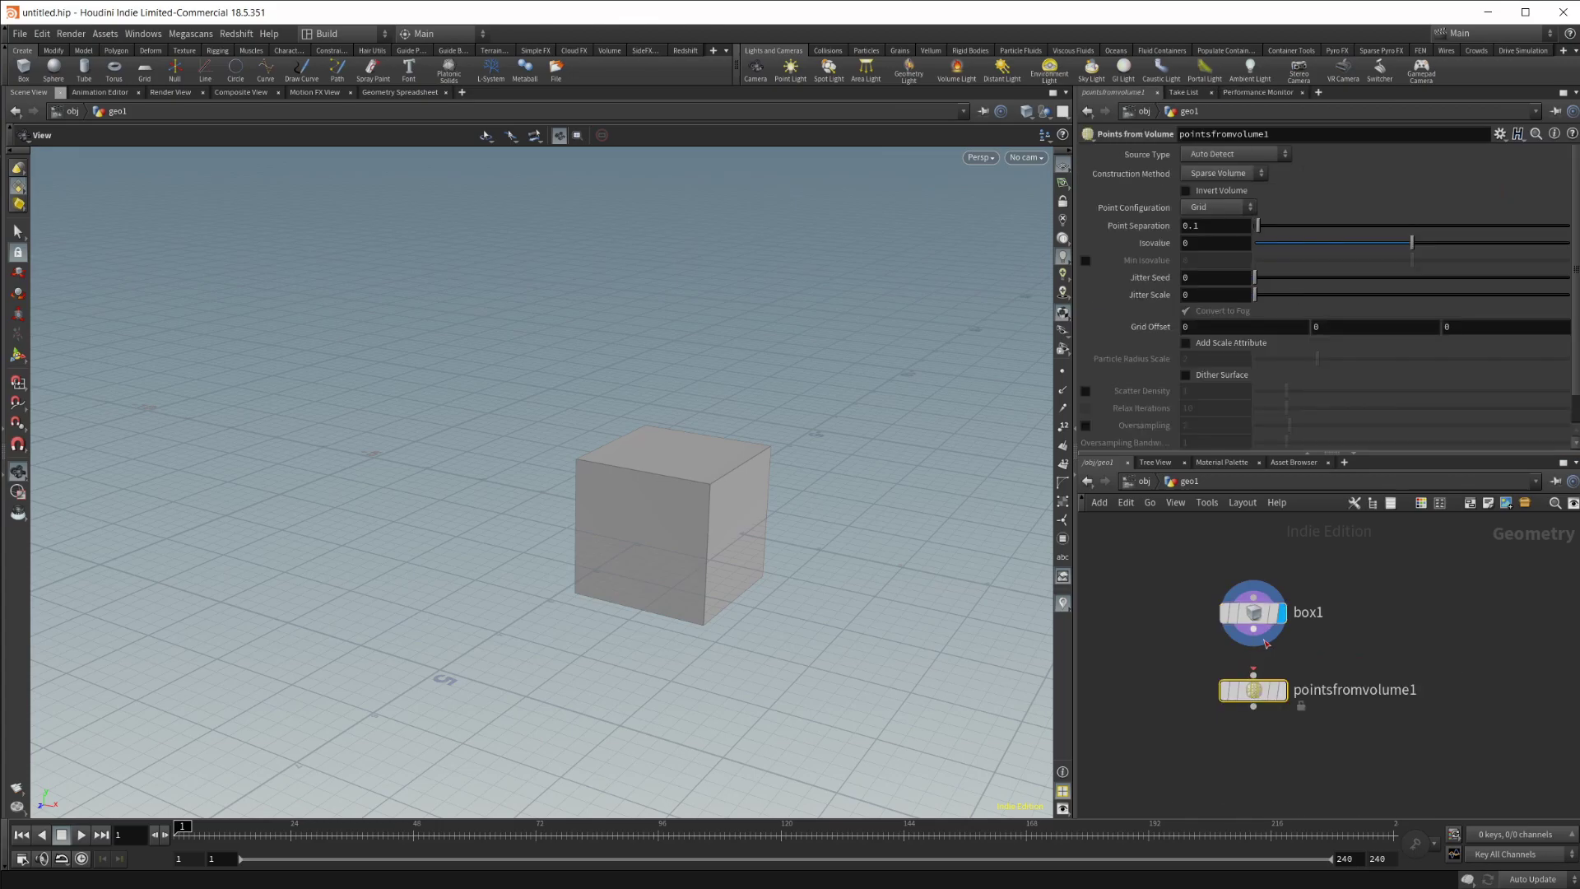
pyautogui.moveTo(1253, 630); pyautogui.dragTo(1253, 673)
pyautogui.click(1281, 690)
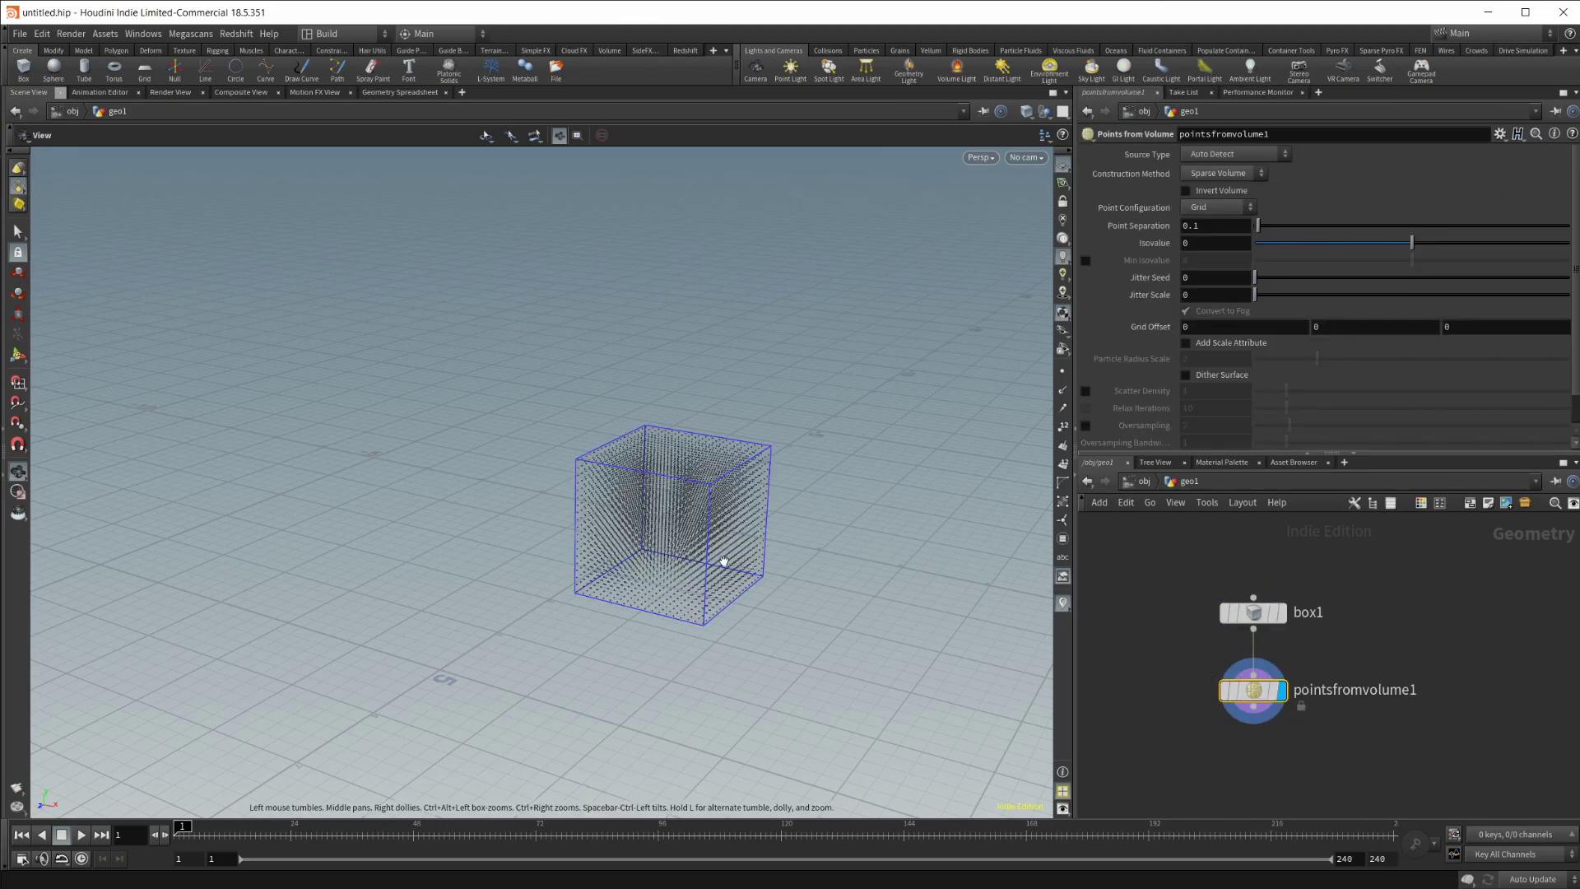
# Set the Points from Volume node's point separation to 0.39 and its jitter scale to 1.64
pyautogui.moveTo(724, 561); pyautogui.dragTo(903, 507, button='right')
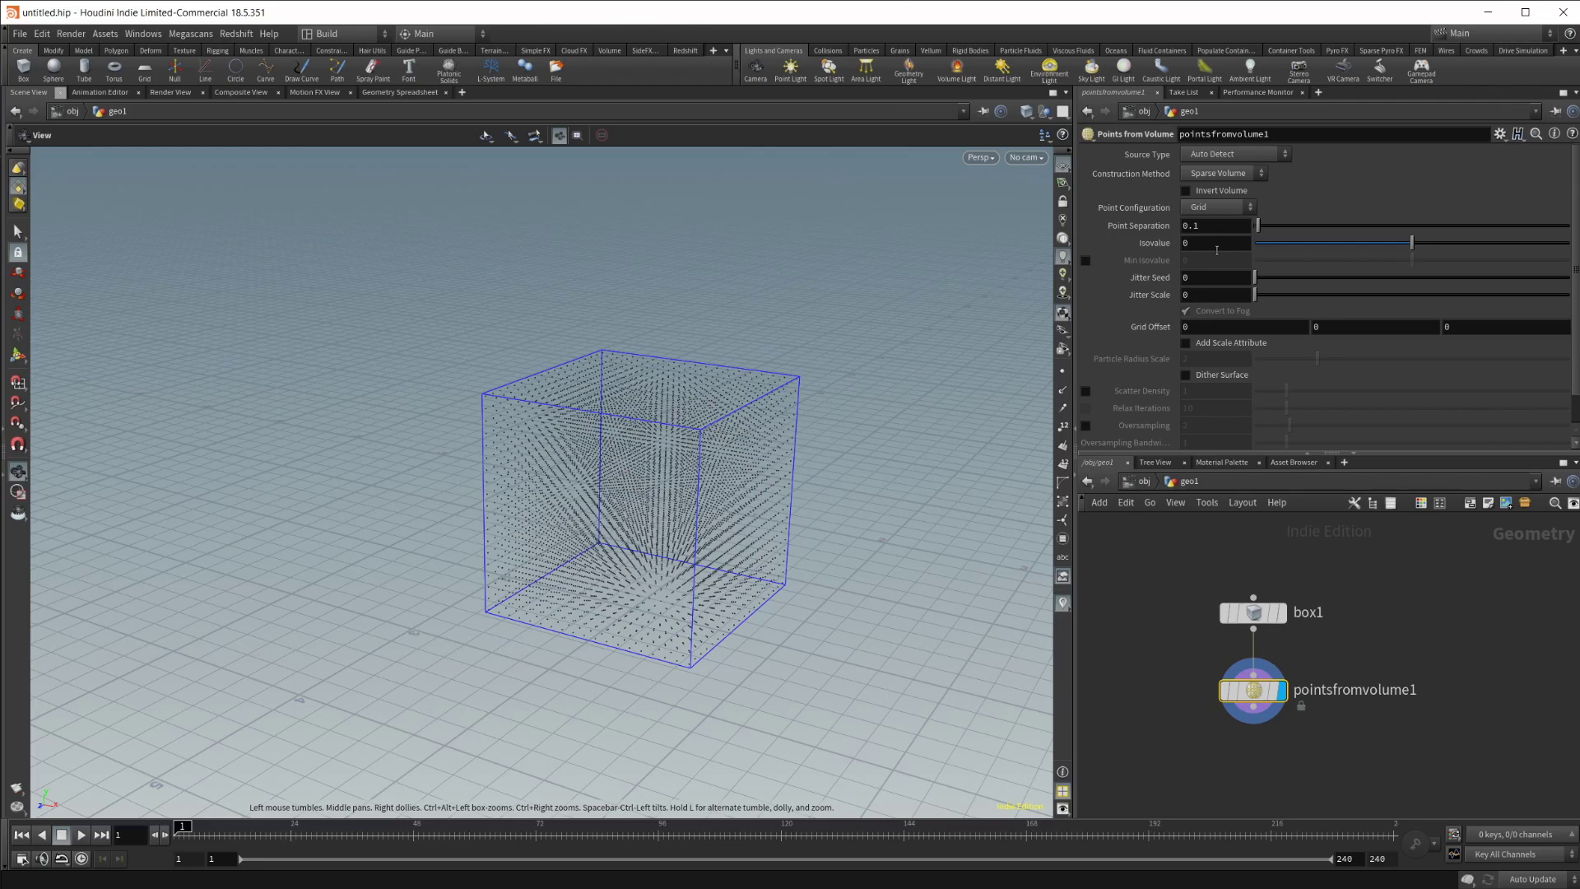
pyautogui.moveTo(1258, 225)
pyautogui.mouseDown()
pyautogui.moveTo(1280, 229)
pyautogui.moveTo(1268, 235)
pyautogui.mouseUp()
pyautogui.moveTo(1254, 295); pyautogui.dragTo(1308, 301)
# Change the viewport background's color scheme to Dark in the display options
pyautogui.scroll(4, 833, 506)
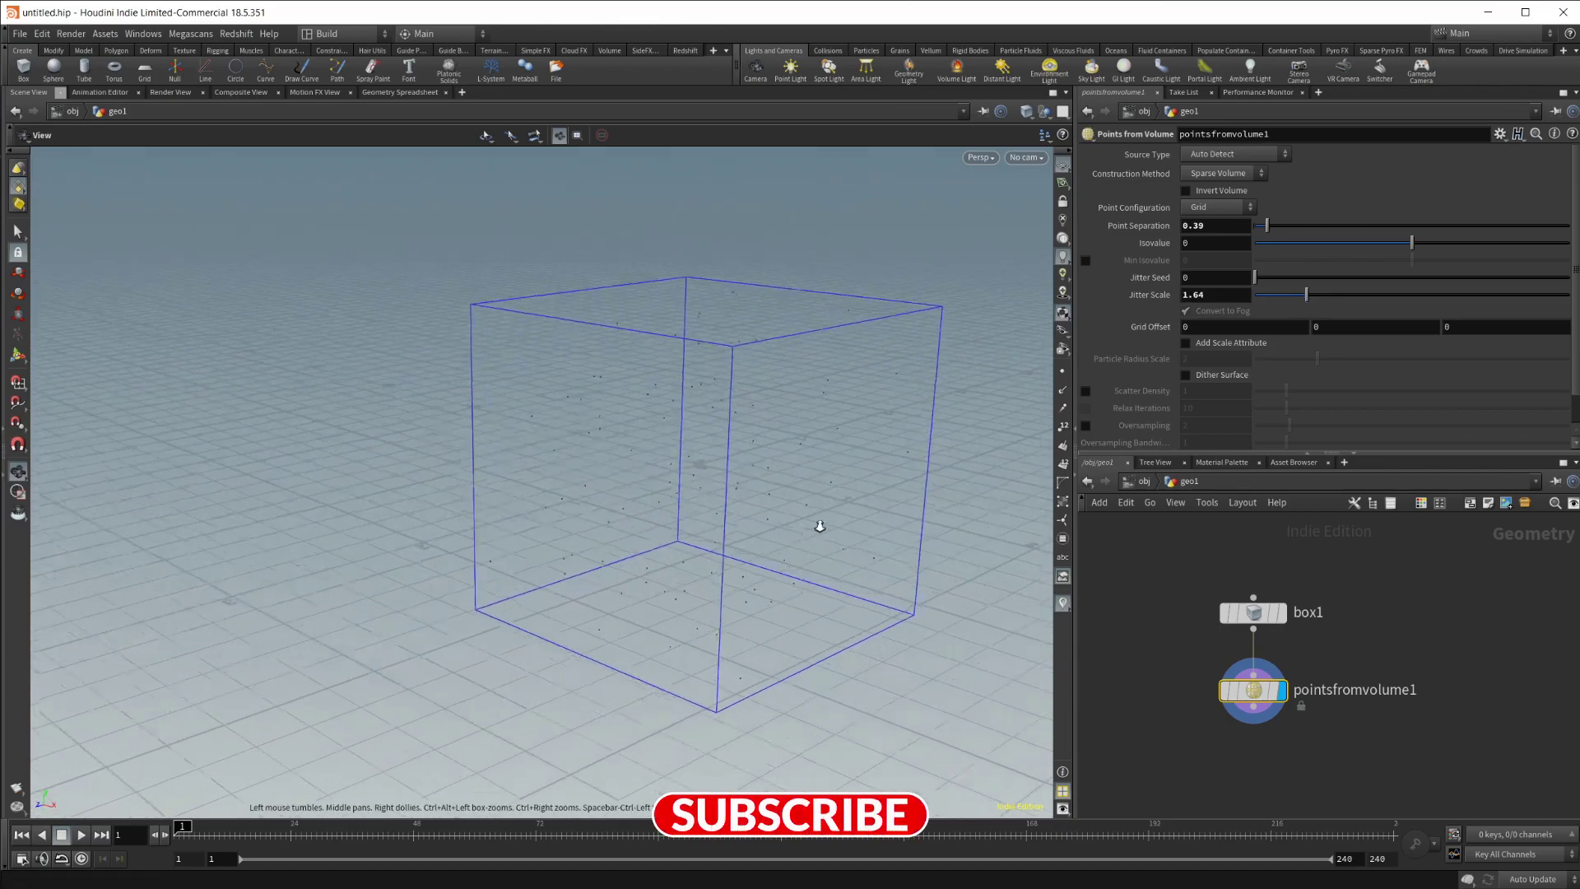
pyautogui.moveTo(836, 519); pyautogui.dragTo(324, 542)
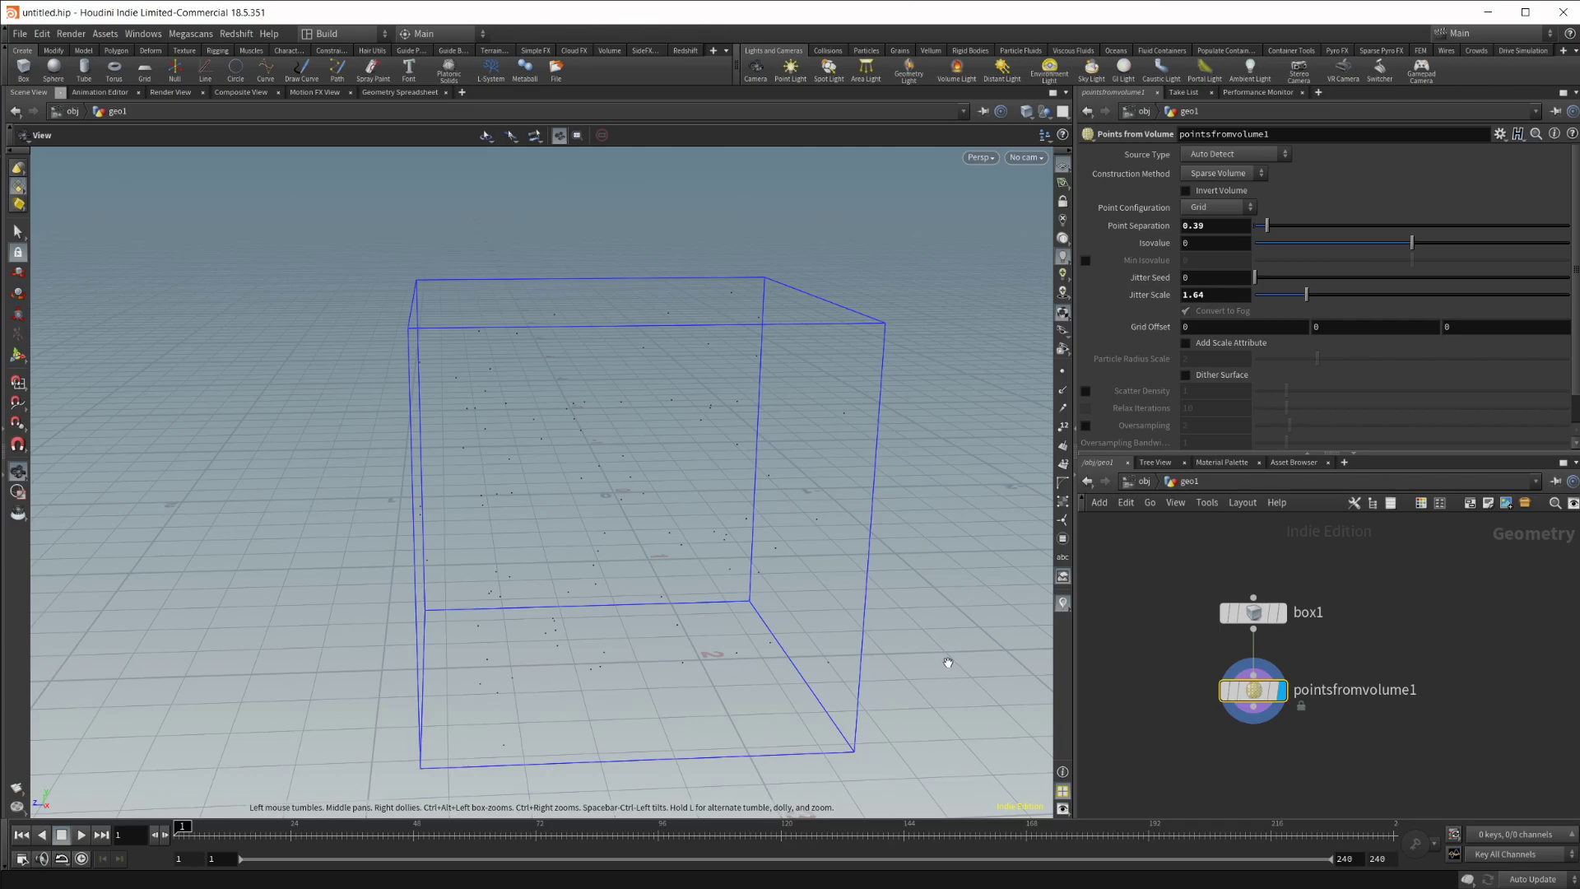
pyautogui.press('d')
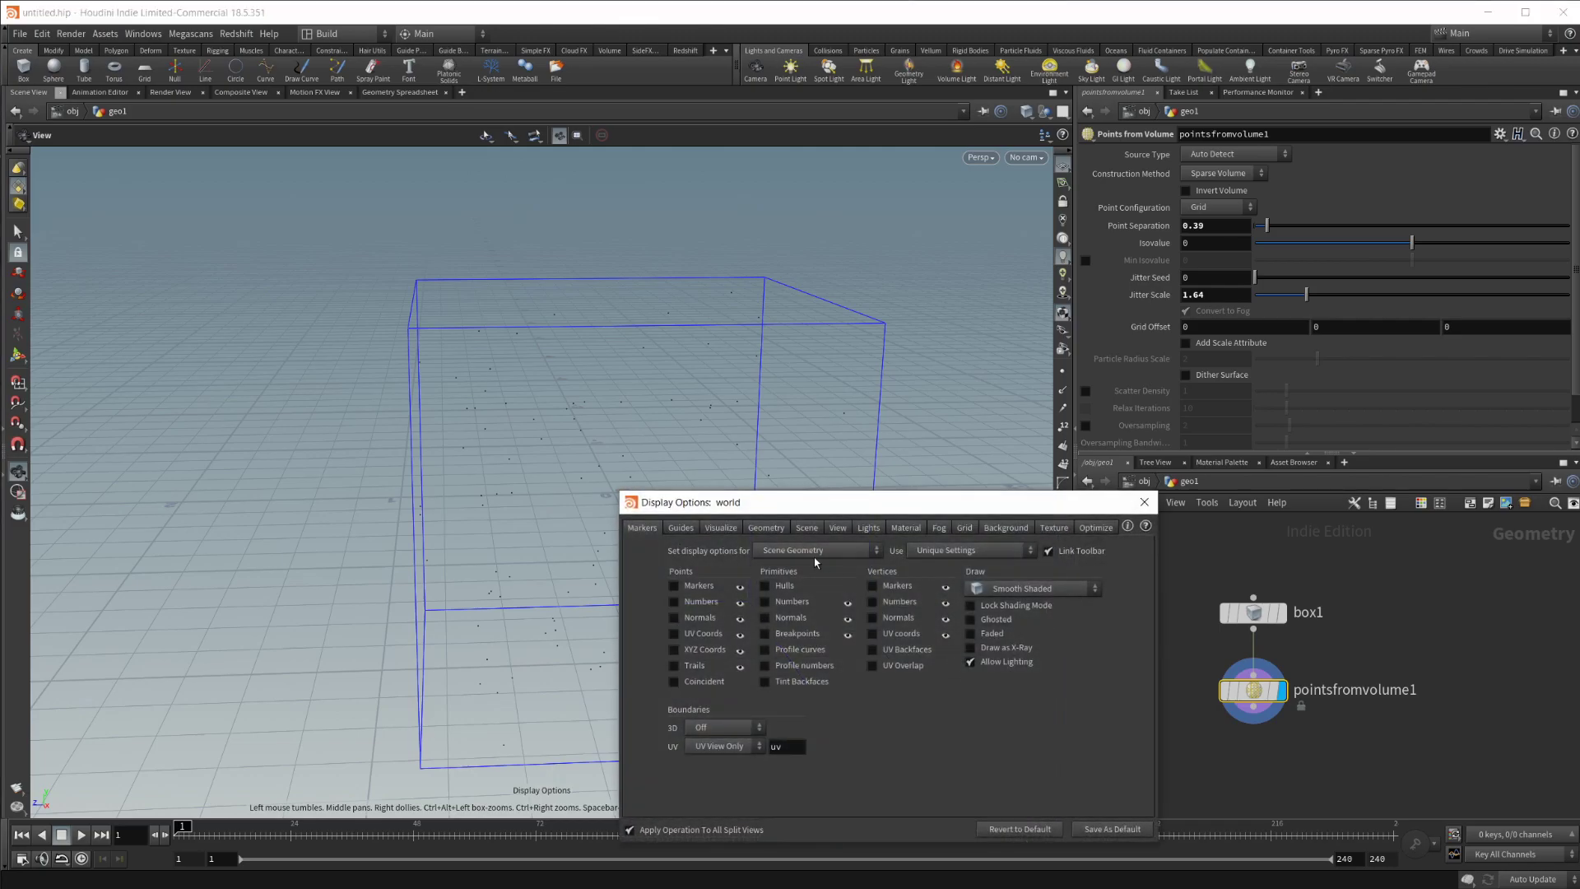
pyautogui.click(1007, 528)
pyautogui.click(741, 551)
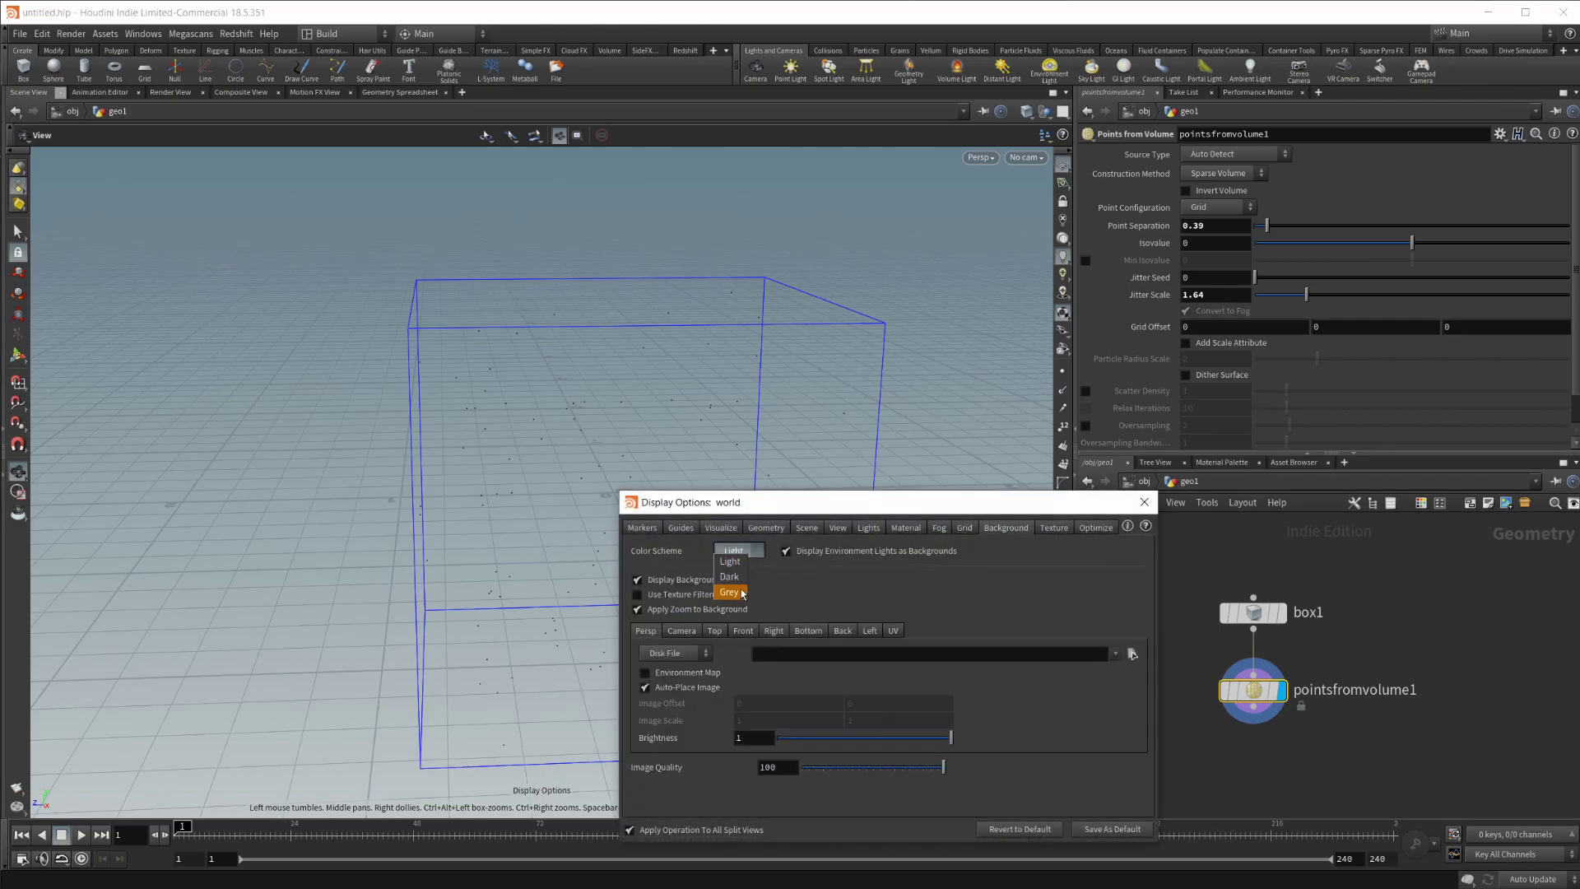
pyautogui.click(729, 576)
pyautogui.click(1144, 502)
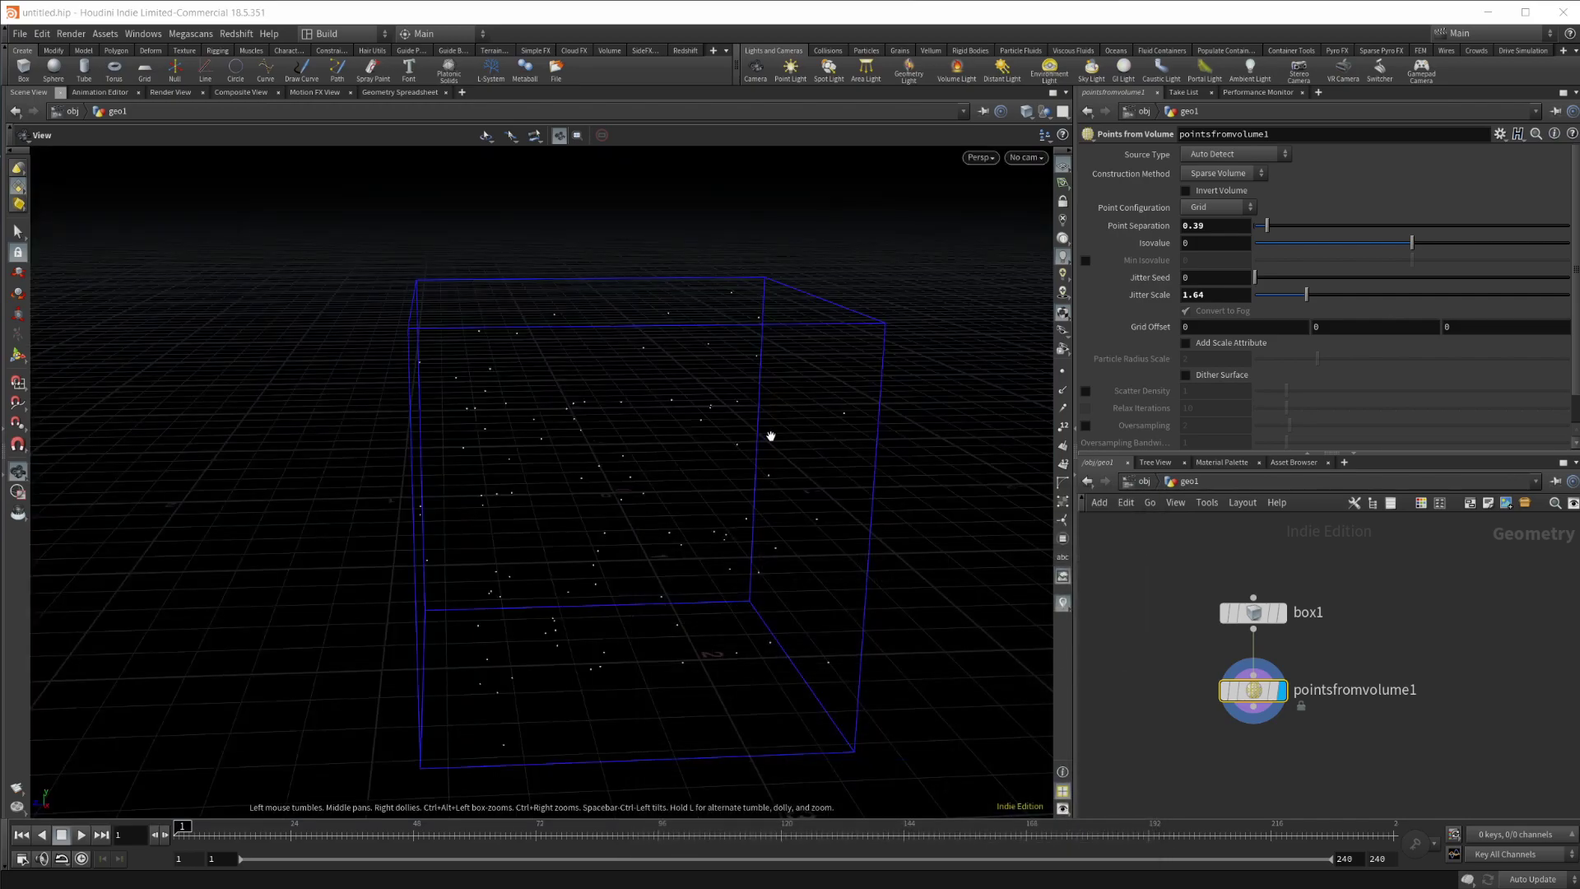
pyautogui.moveTo(774, 431); pyautogui.dragTo(453, 548)
pyautogui.moveTo(454, 548); pyautogui.dragTo(477, 546, button='middle')
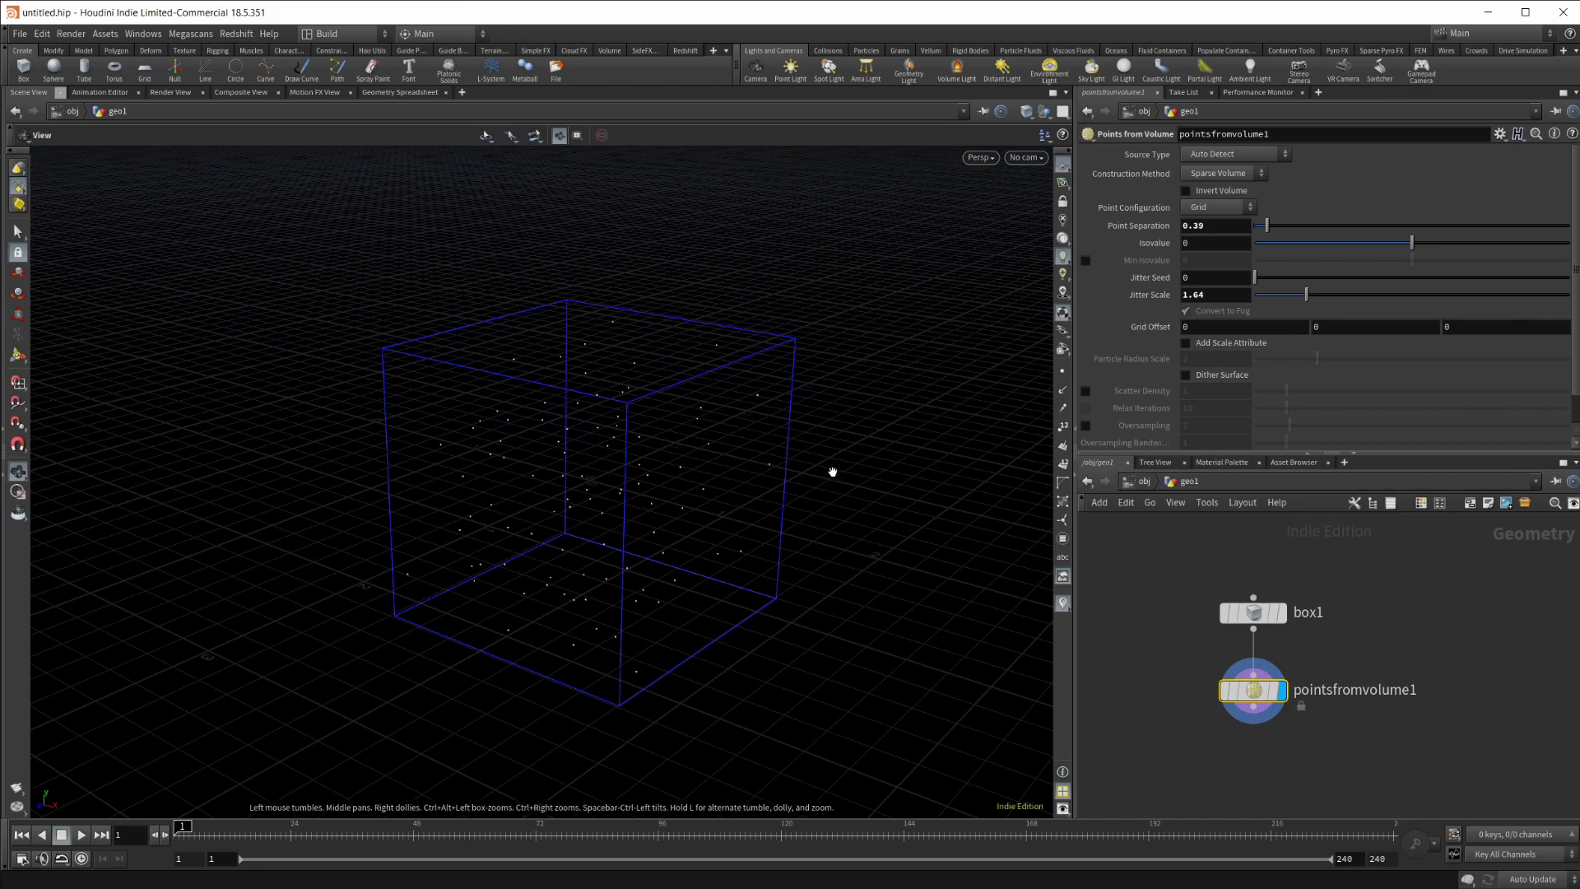
pyautogui.press('d')
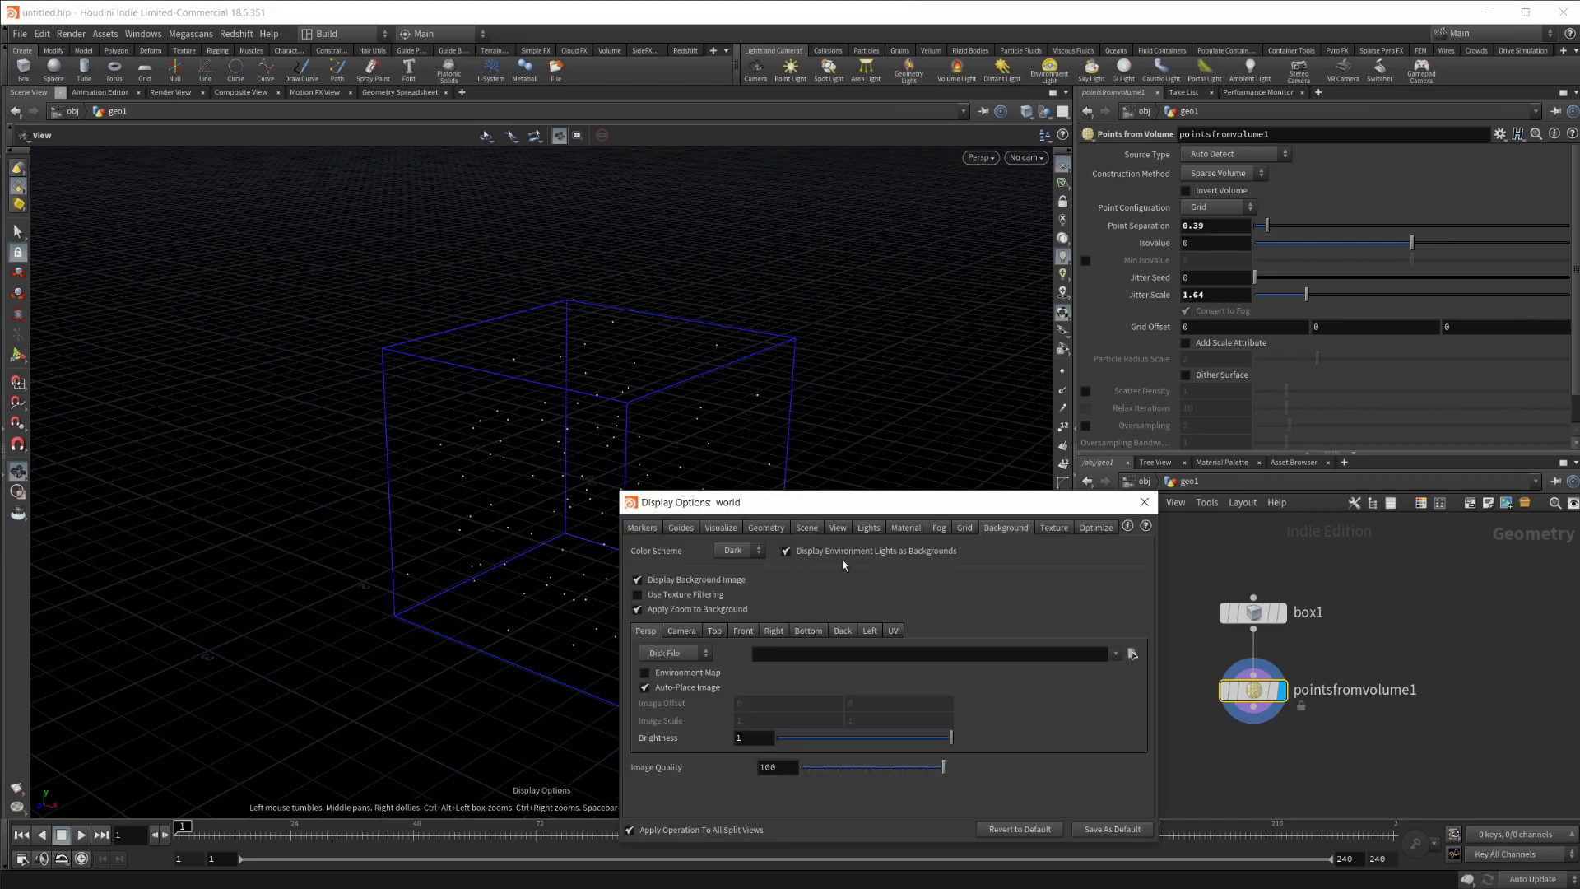
pyautogui.click(1143, 502)
pyautogui.moveTo(724, 554); pyautogui.dragTo(780, 534)
# Examine the generated points' attributes in the Geometry Spreadsheet
pyautogui.moveTo(1273, 711); pyautogui.dragTo(1264, 628, button='middle')
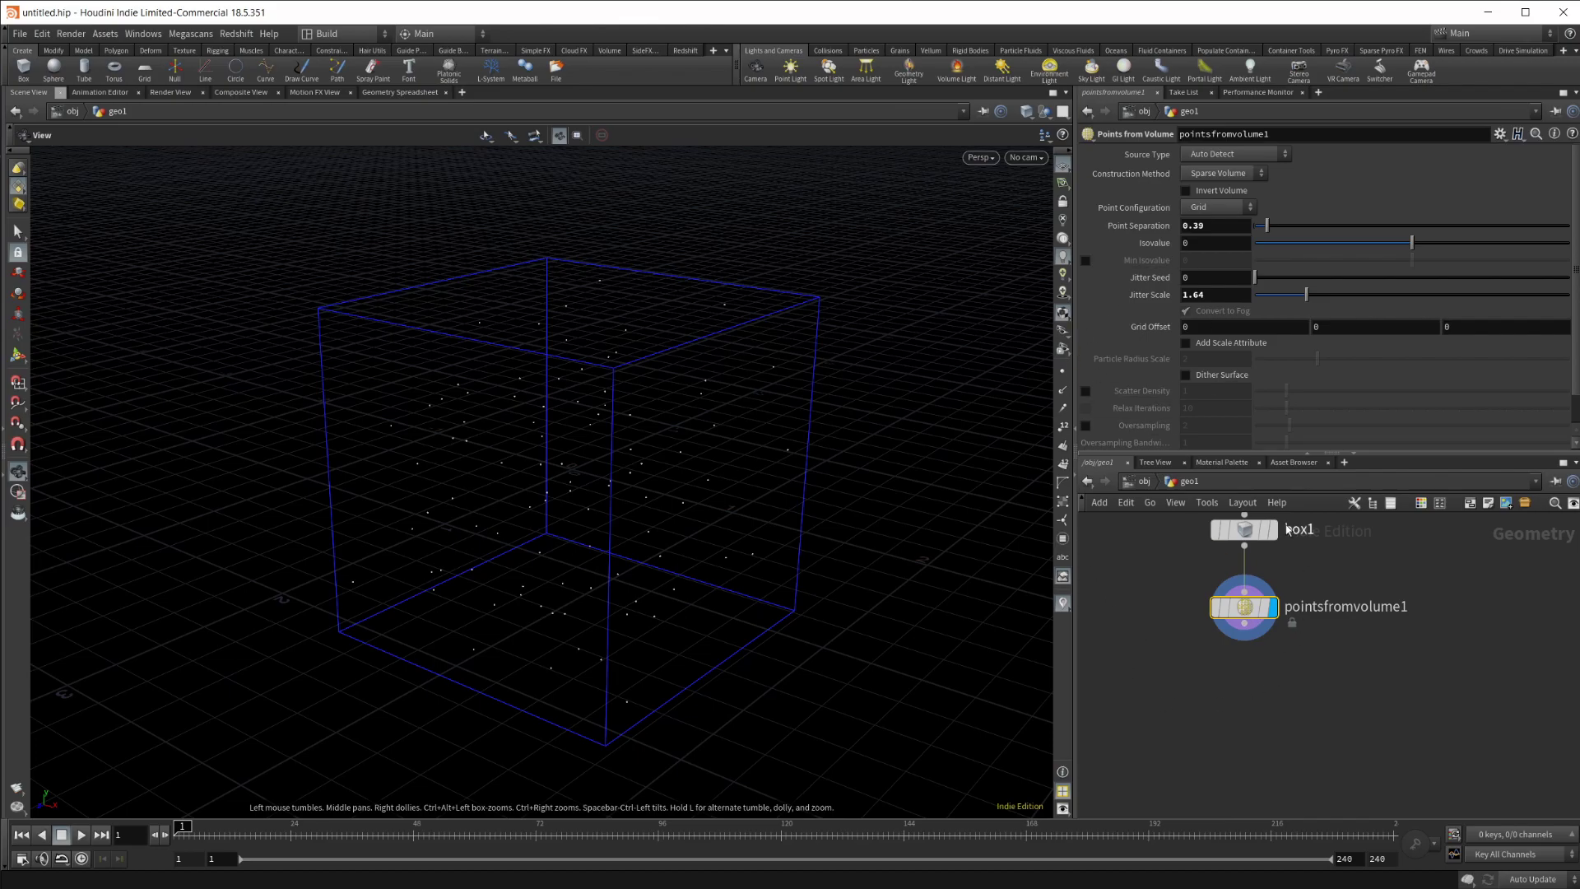
pyautogui.click(391, 93)
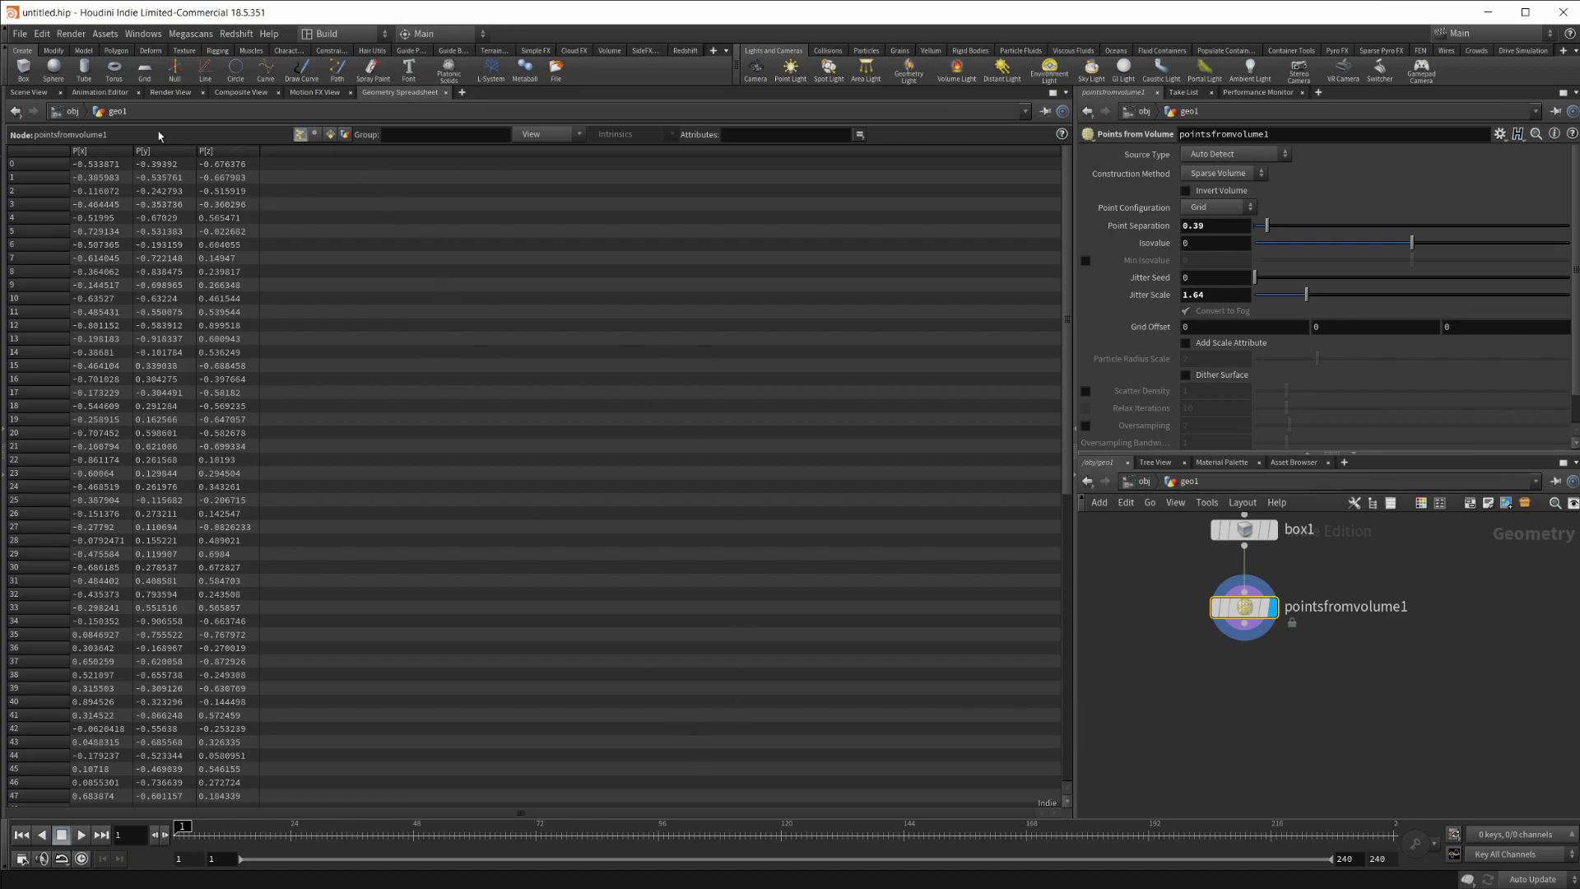
pyautogui.click(52, 90)
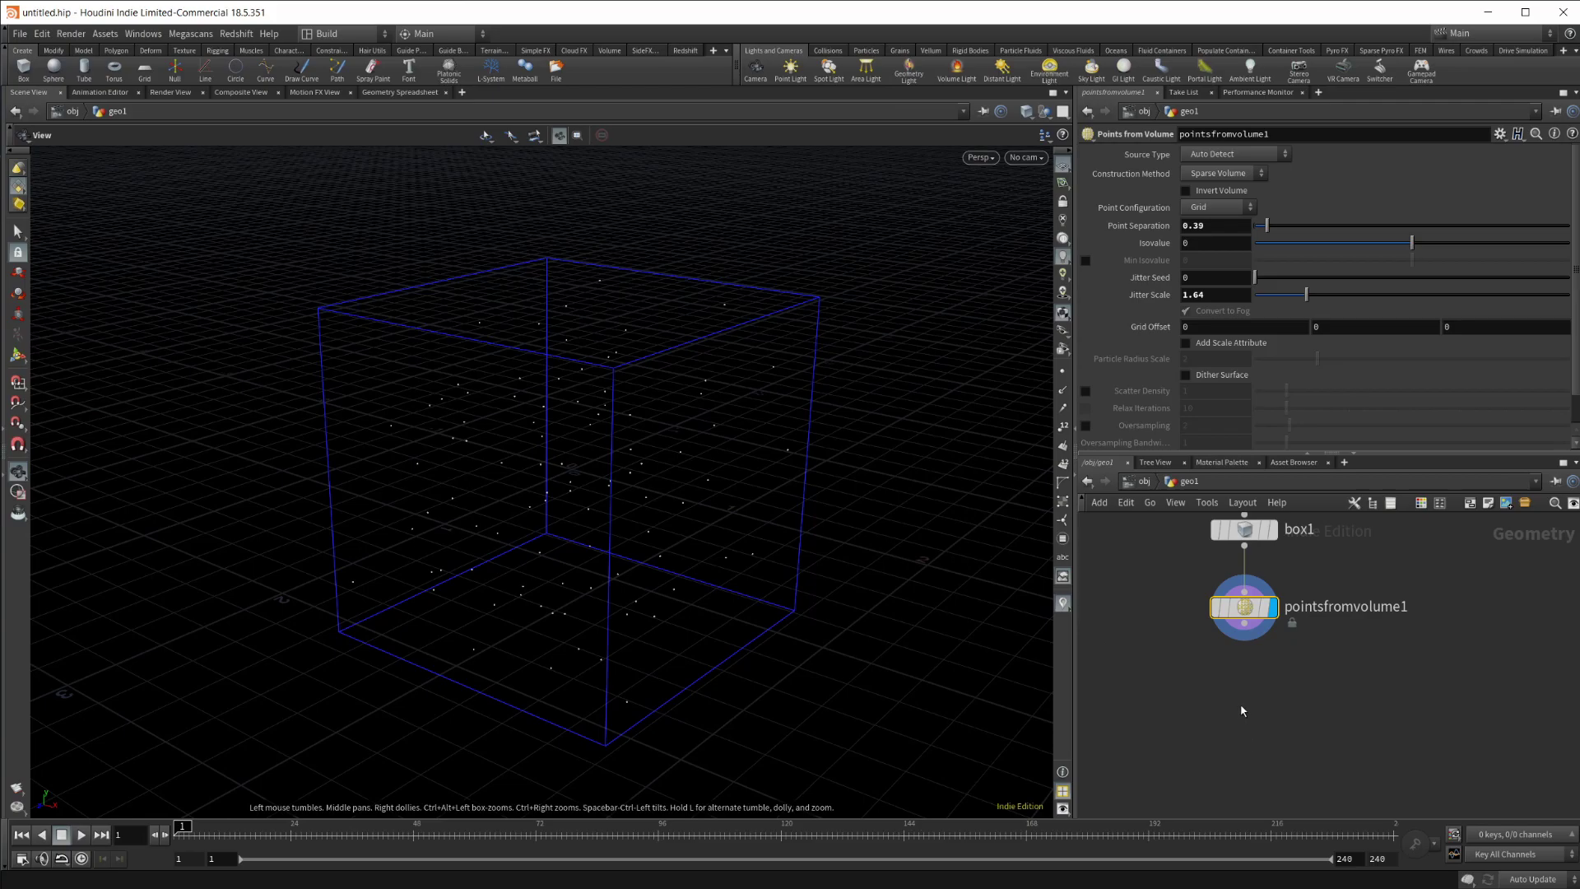
pyautogui.press('Tab')
pyautogui.click(400, 92)
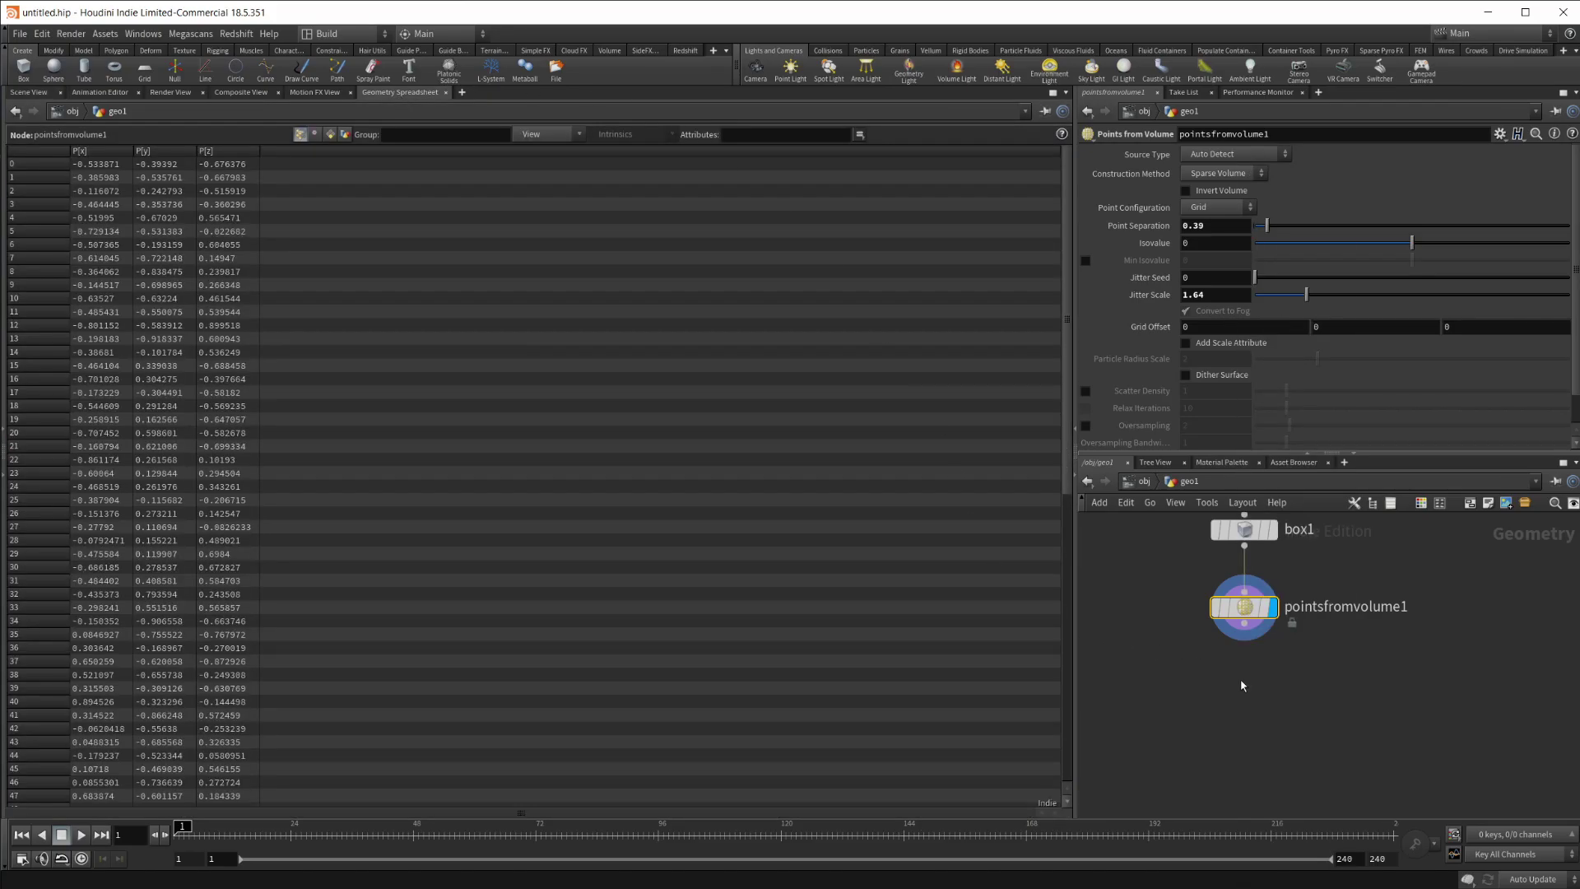
# Add an Attribute Create node connected below the Points from Volume node and make it the displayed node
pyautogui.press('Tab')
pyautogui.write('att')
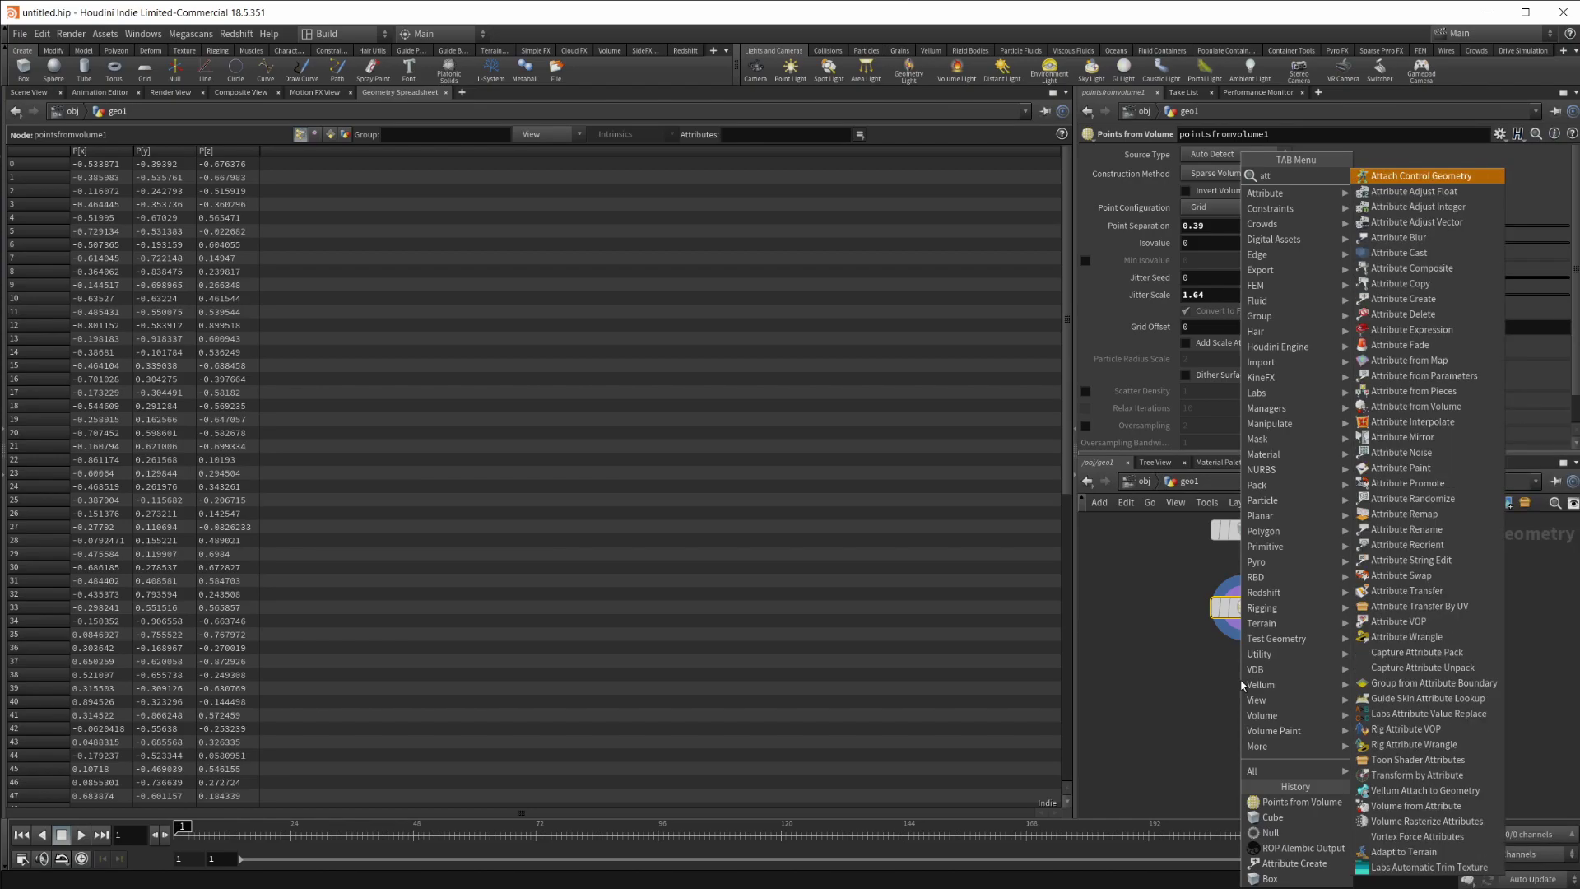
pyautogui.write(' cr')
pyautogui.press('Return')
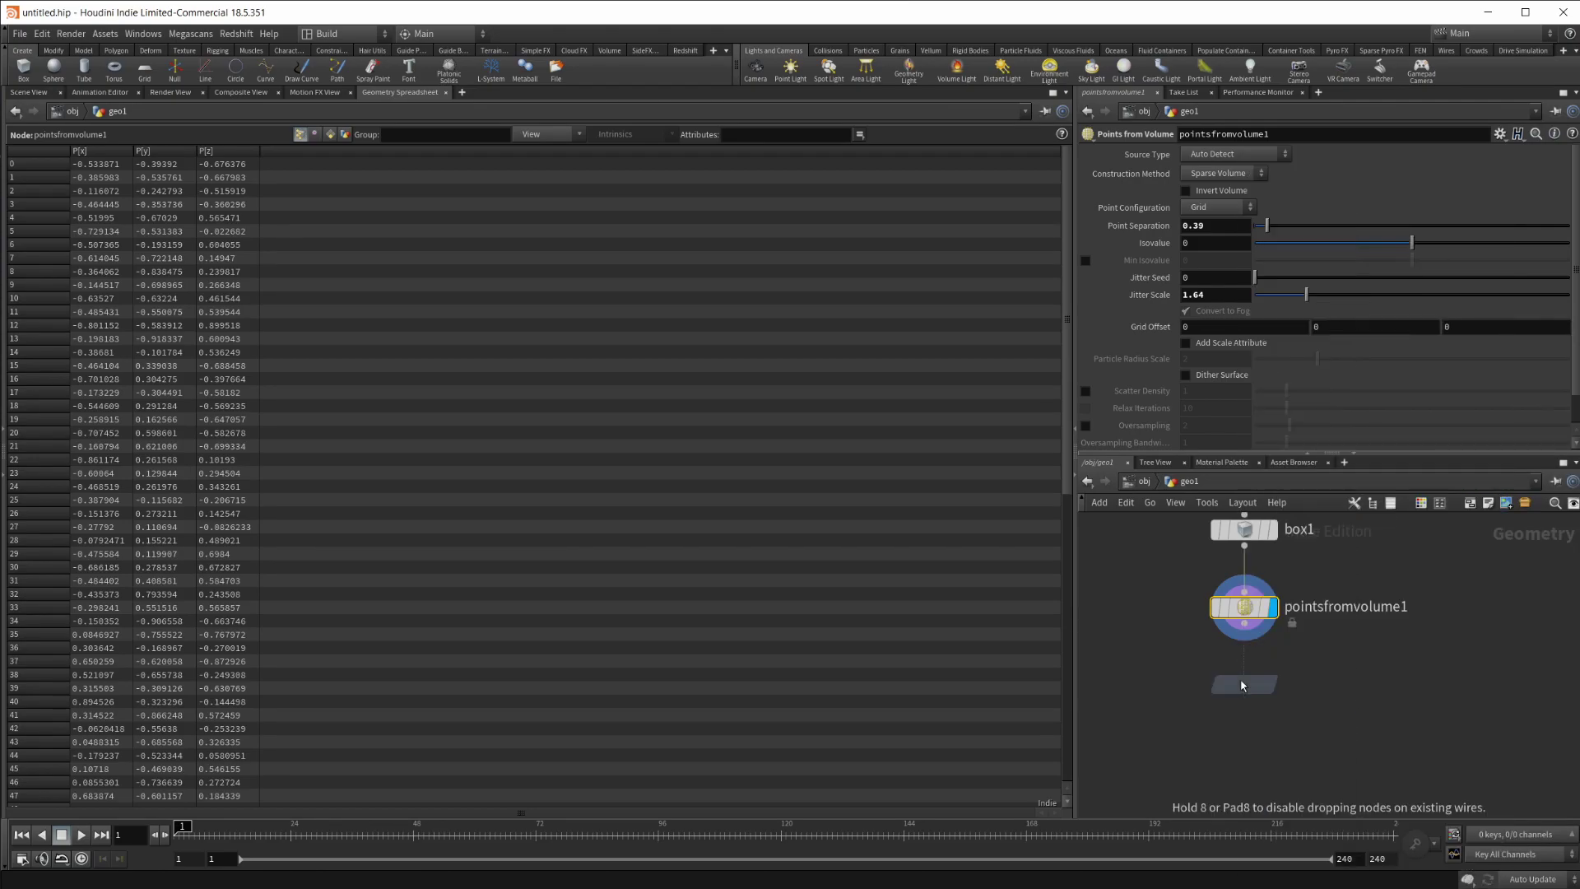
pyautogui.click(1241, 678)
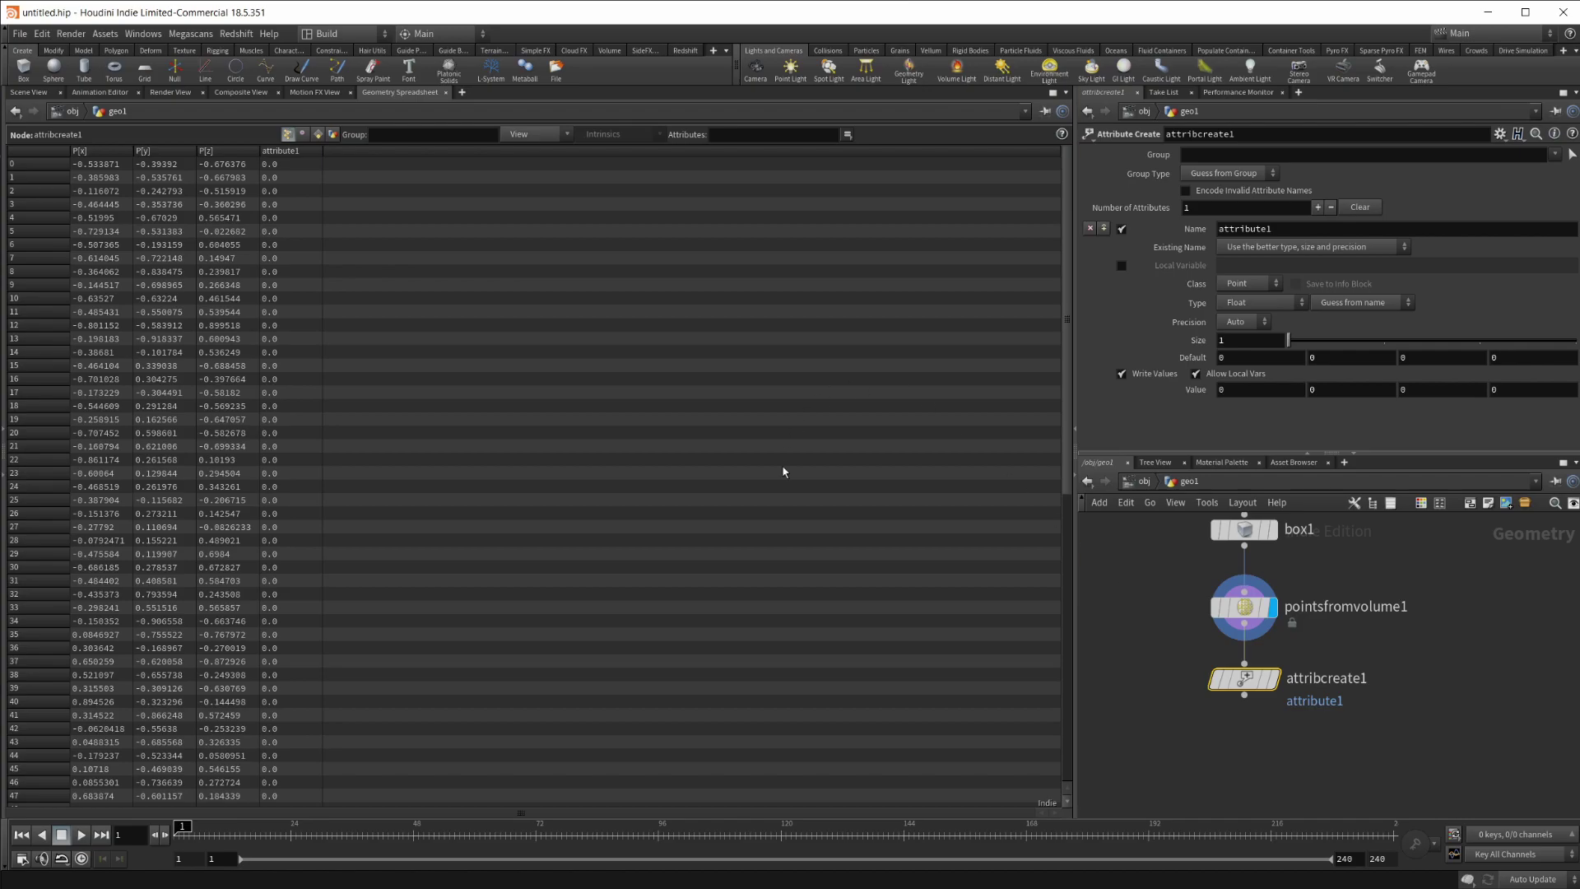
pyautogui.moveTo(1199, 649)
pyautogui.moveTo(1273, 671); pyautogui.dragTo(1273, 689)
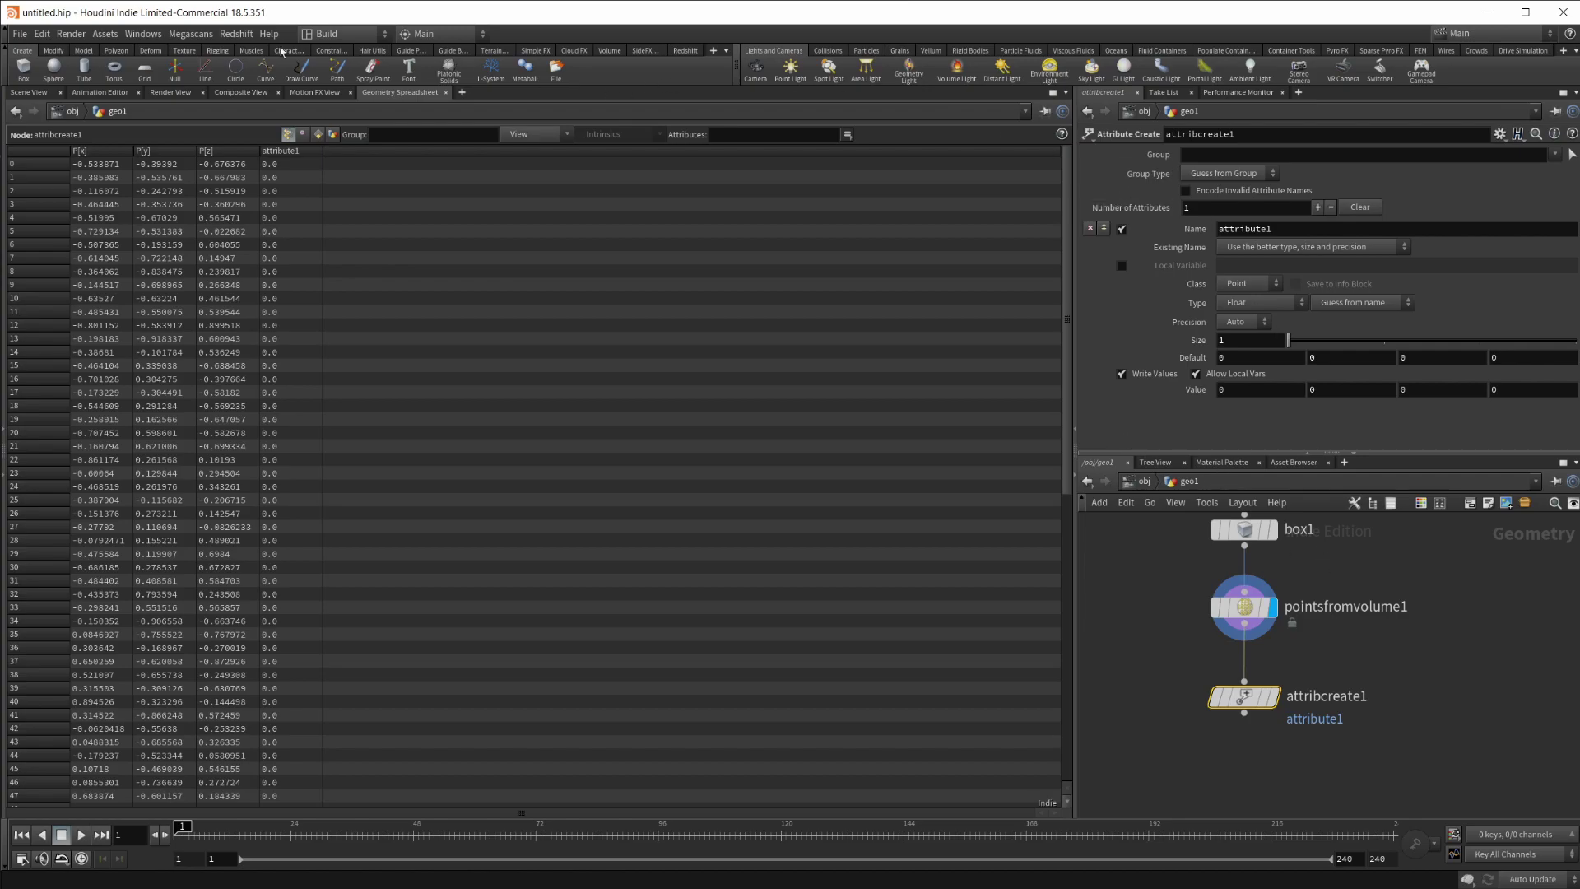
pyautogui.click(1272, 694)
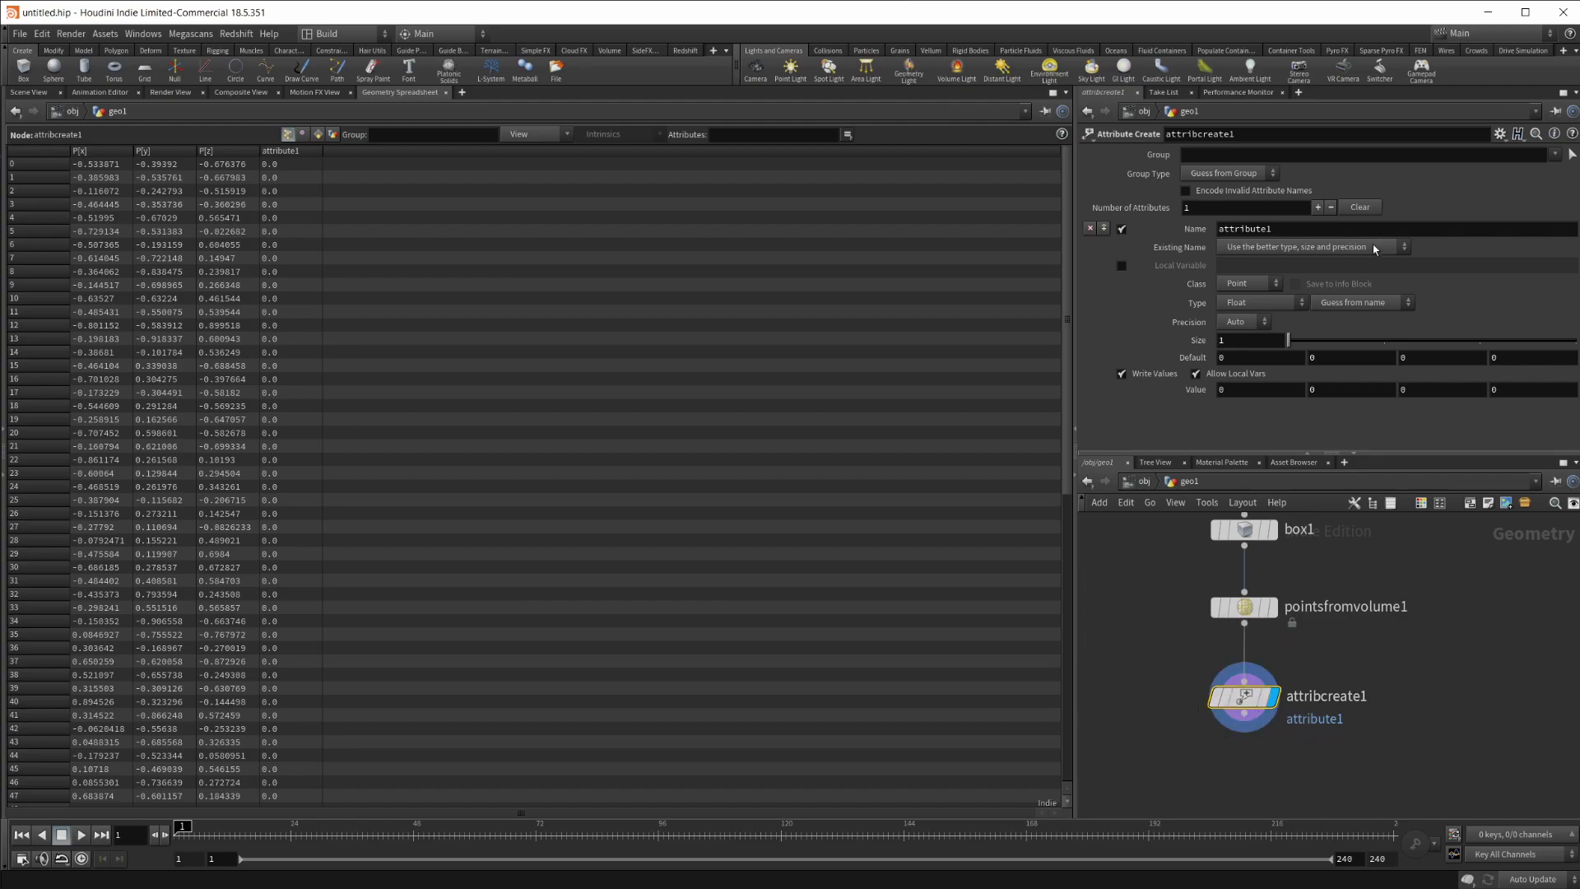
# Add a second attribute entry to the Attribute Create node and name the first entry rotation
pyautogui.click(1103, 228)
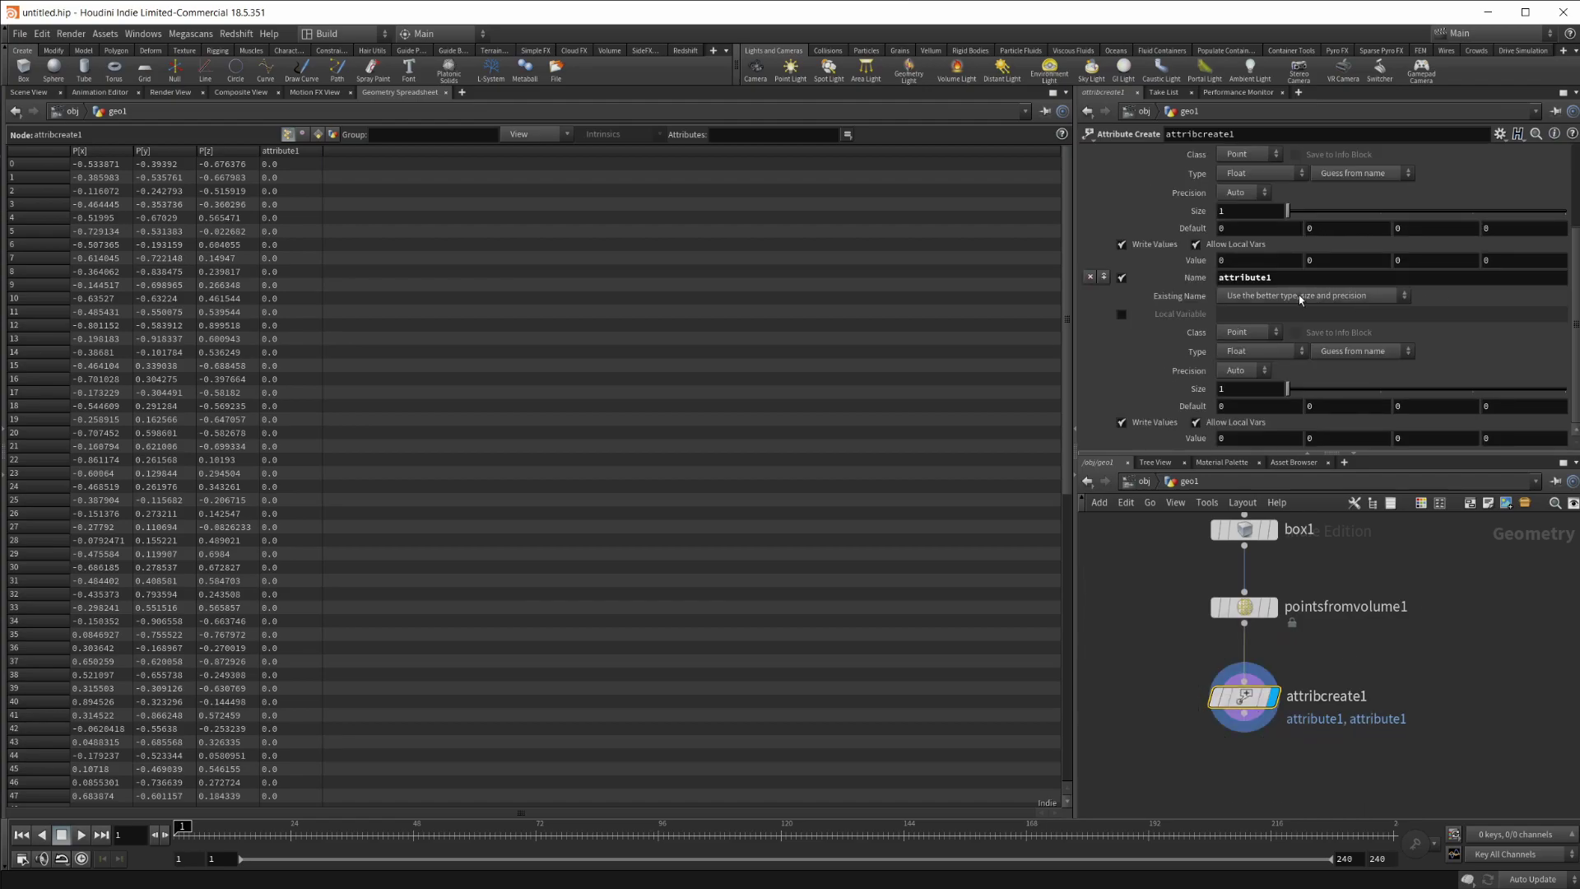
pyautogui.scroll(6, 1301, 299)
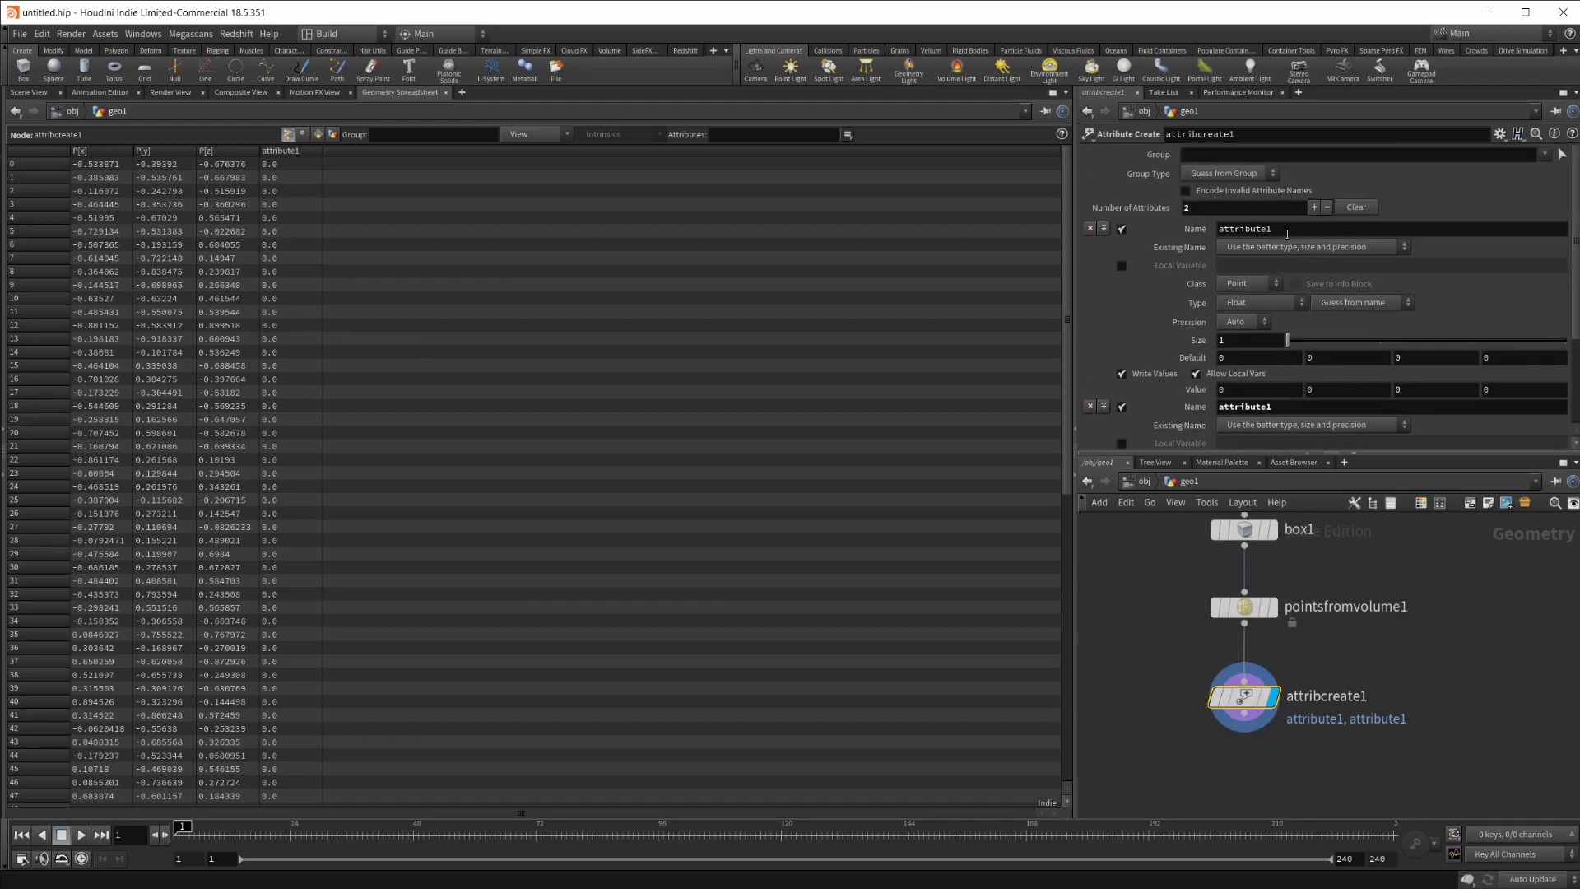
pyautogui.click(1287, 231)
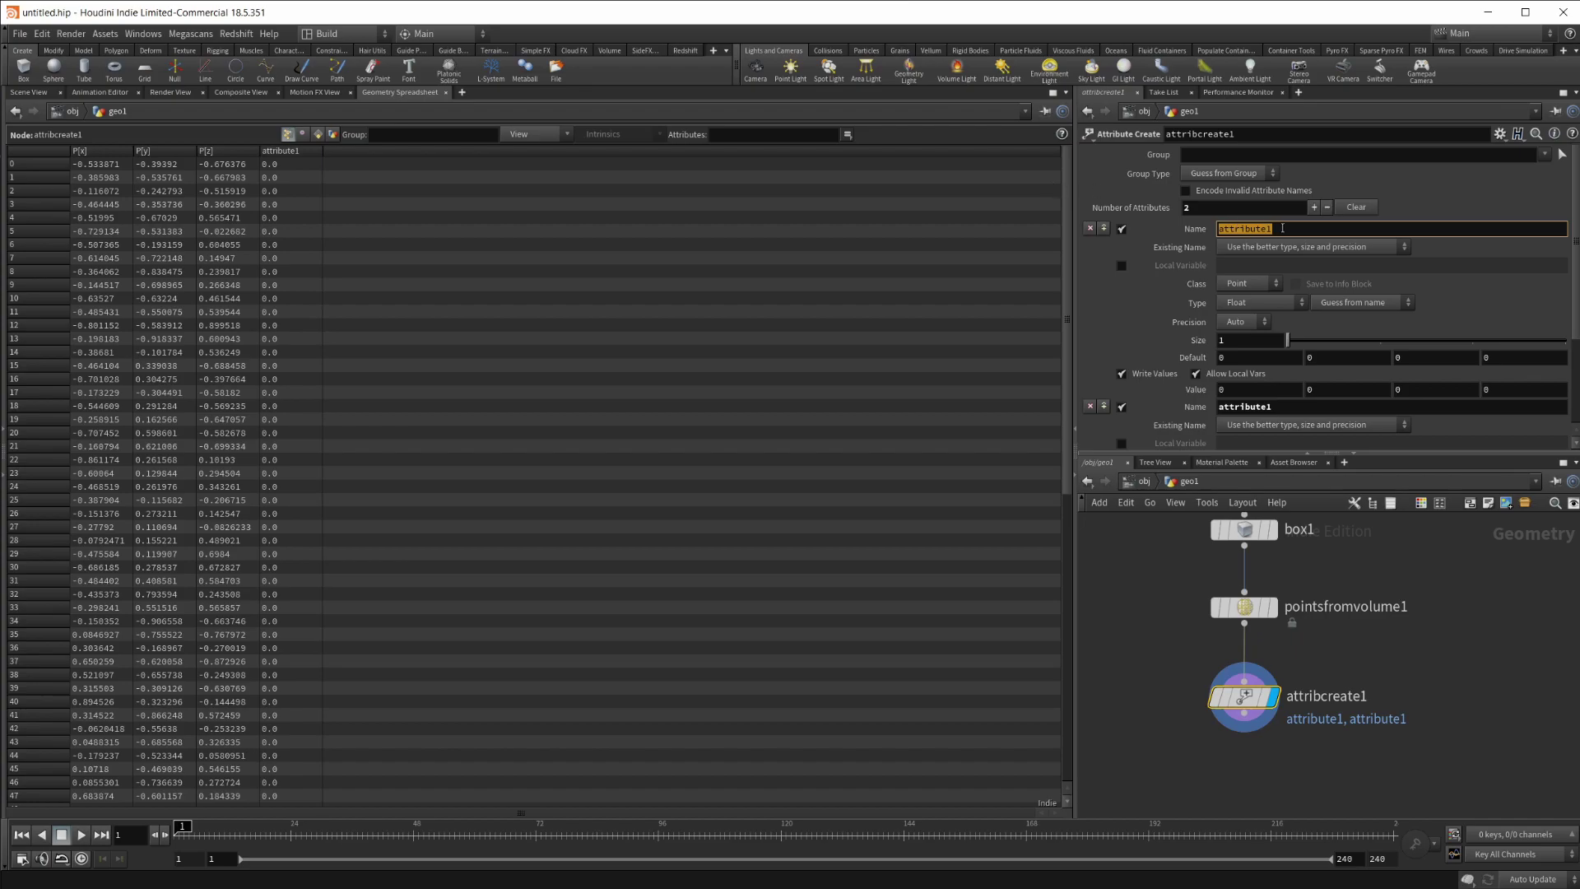
pyautogui.write('d')
pyautogui.write('otation')
pyautogui.press('Tab')
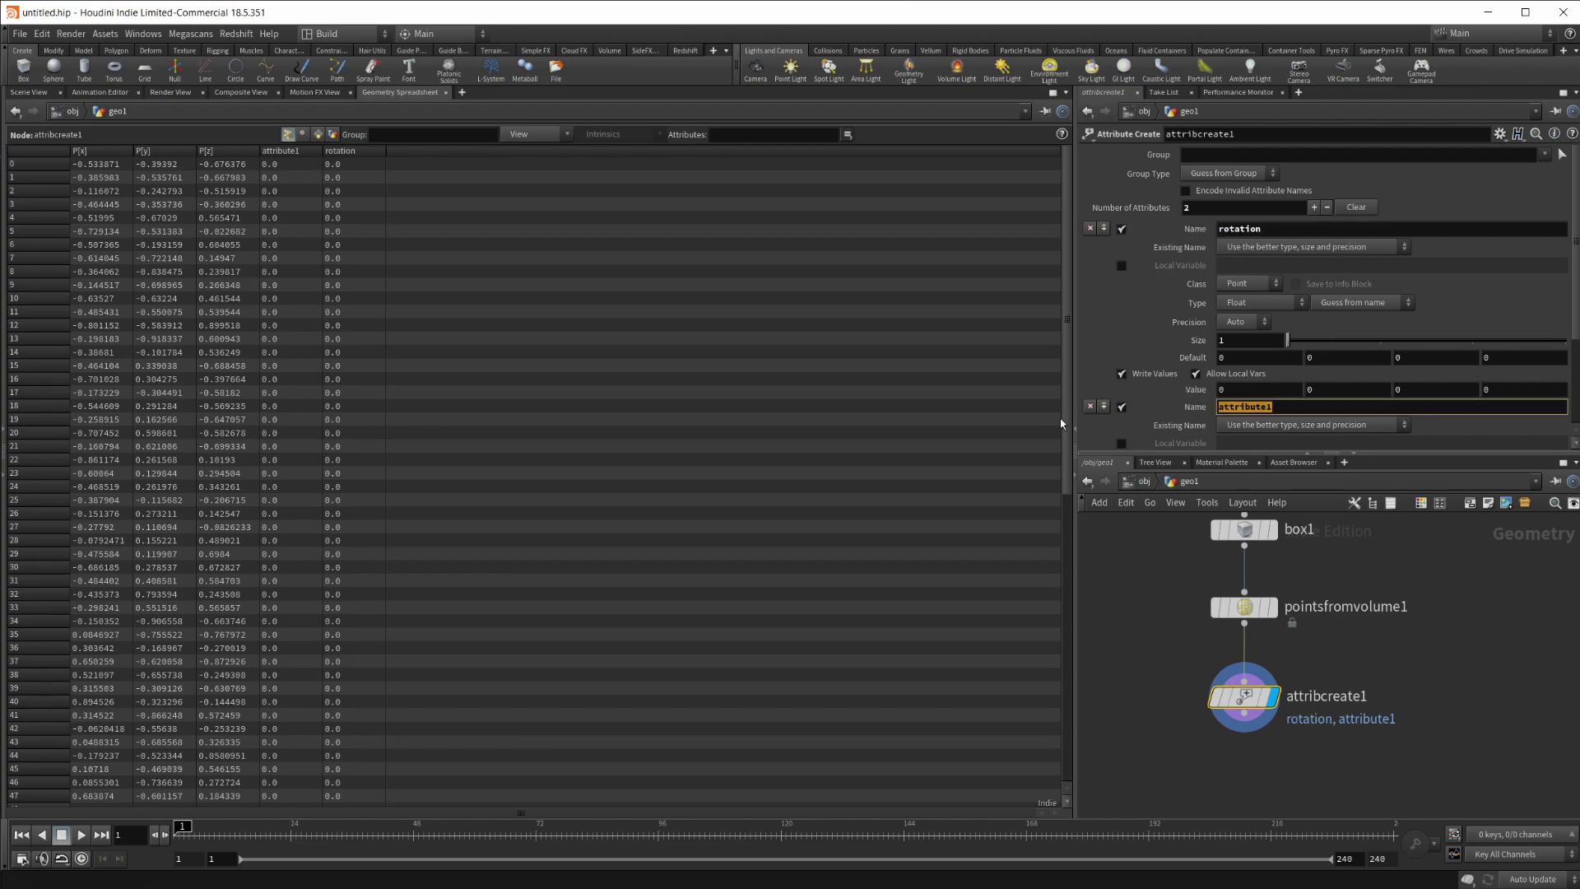
# Name the Attribute Create node's second attribute clarisseScale
pyautogui.write('clarisseScale')
pyautogui.press('Return')
pyautogui.scroll(-2, 1383, 362)
pyautogui.scroll(-1, 1383, 362)
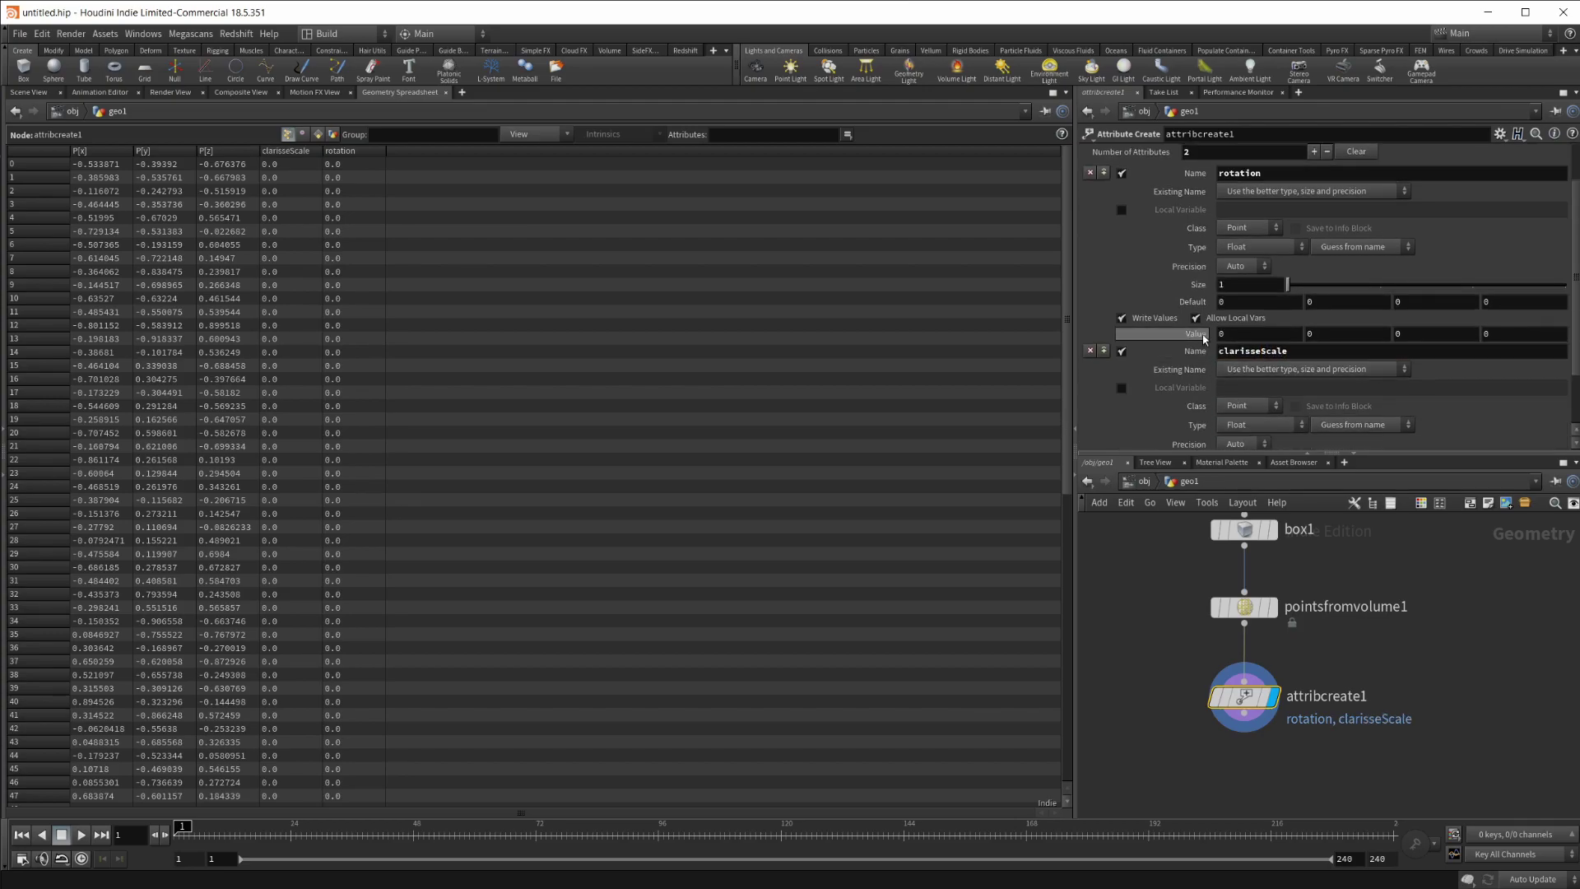
pyautogui.moveTo(1251, 354); pyautogui.dragTo(1203, 363)
pyautogui.moveTo(1302, 353); pyautogui.dragTo(1121, 349)
pyautogui.scroll(3, 1260, 251)
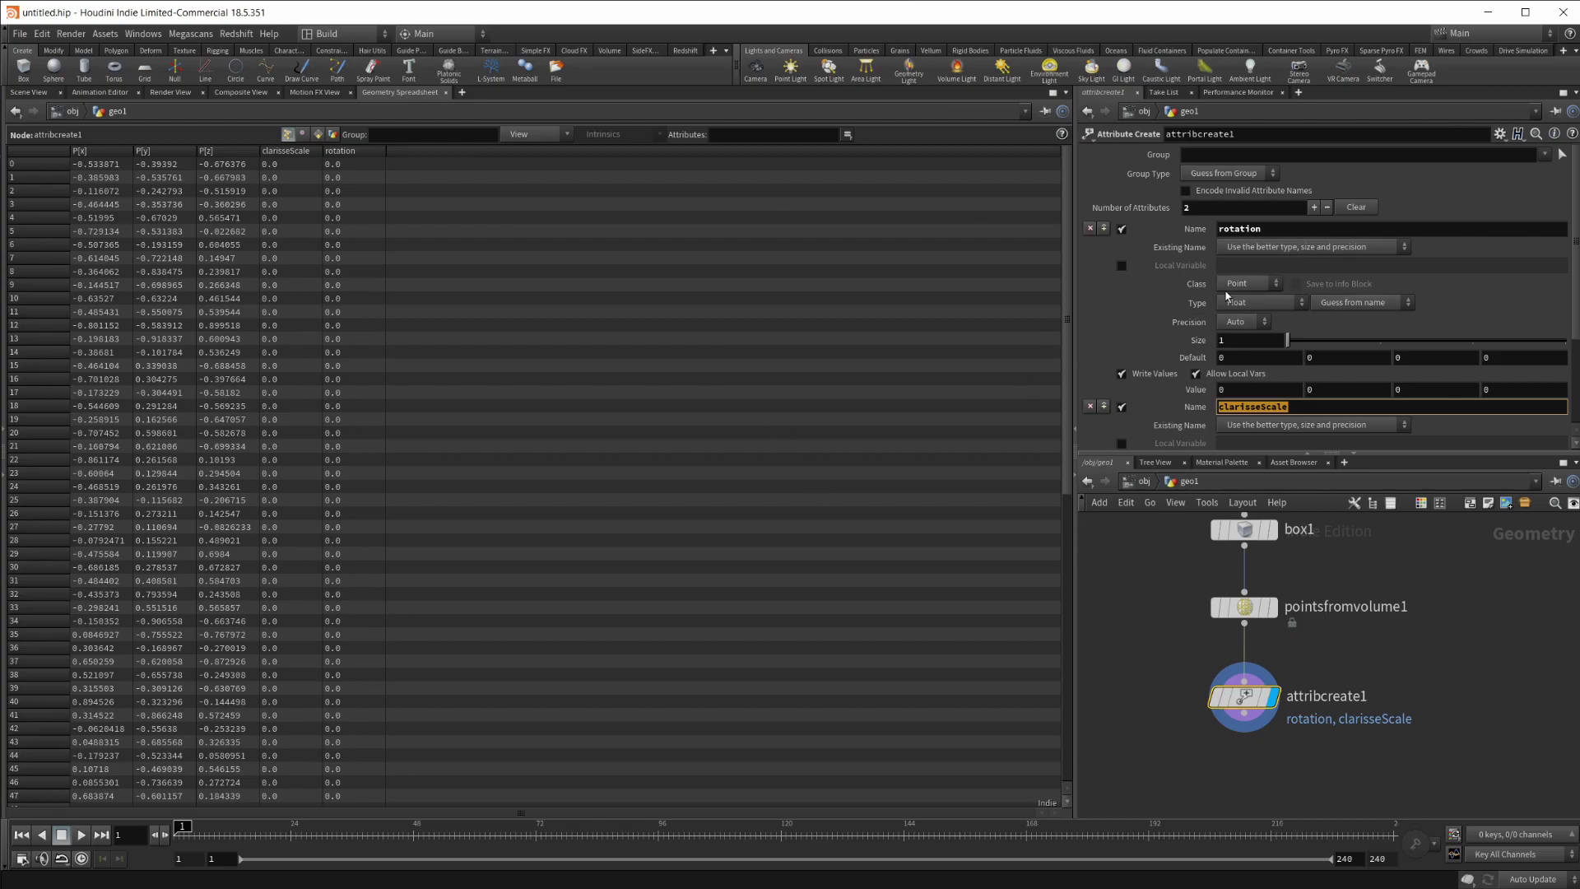
pyautogui.scroll(-3, 1214, 295)
pyautogui.scroll(2, 1123, 346)
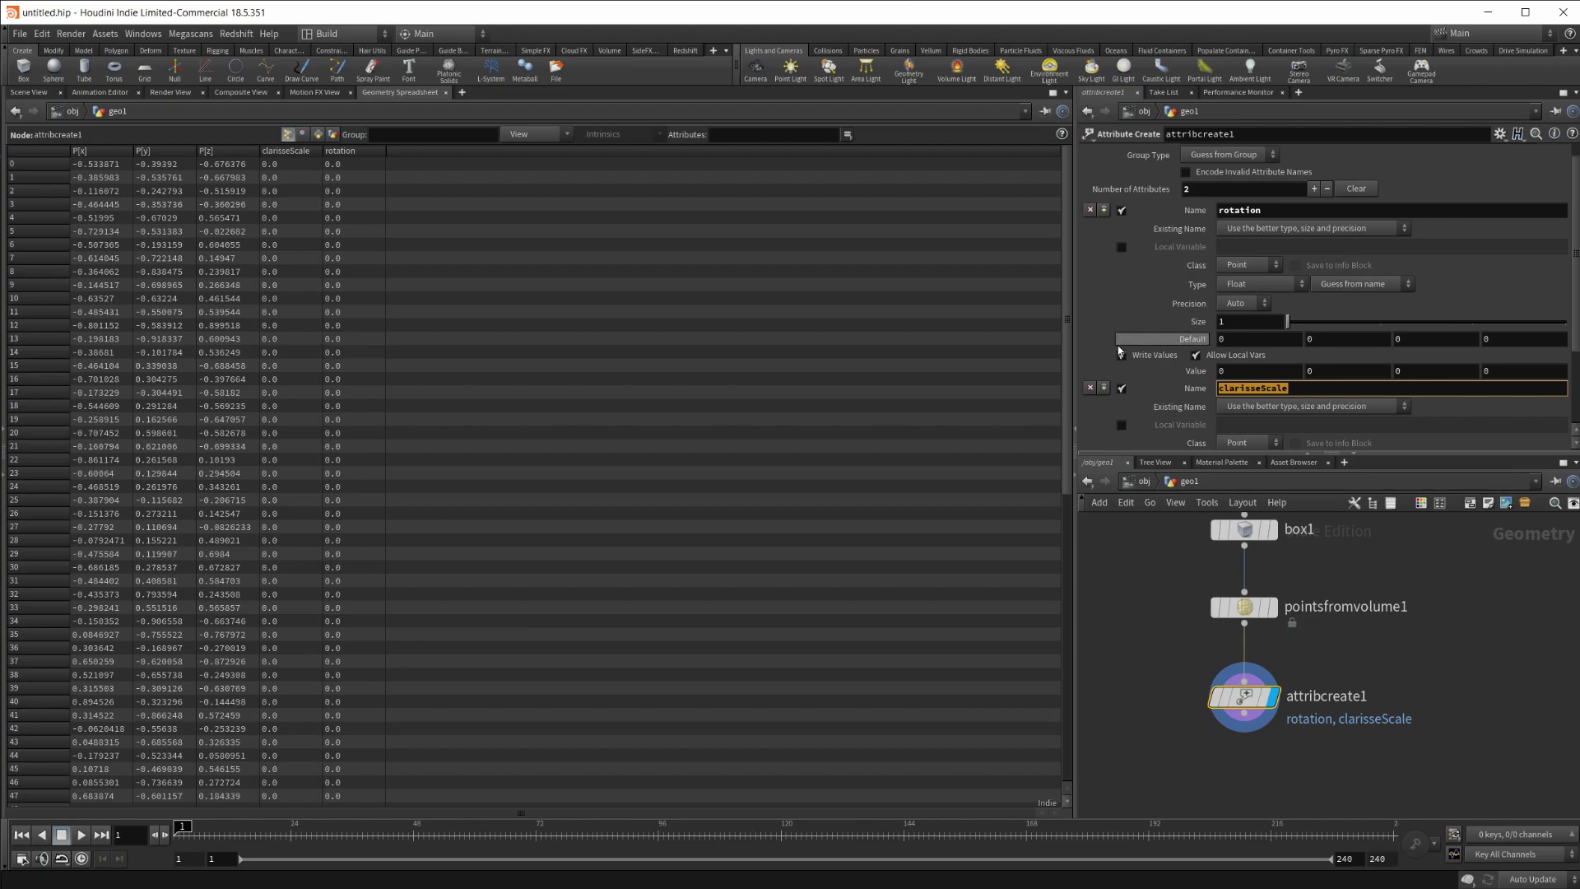
pyautogui.click(1241, 388)
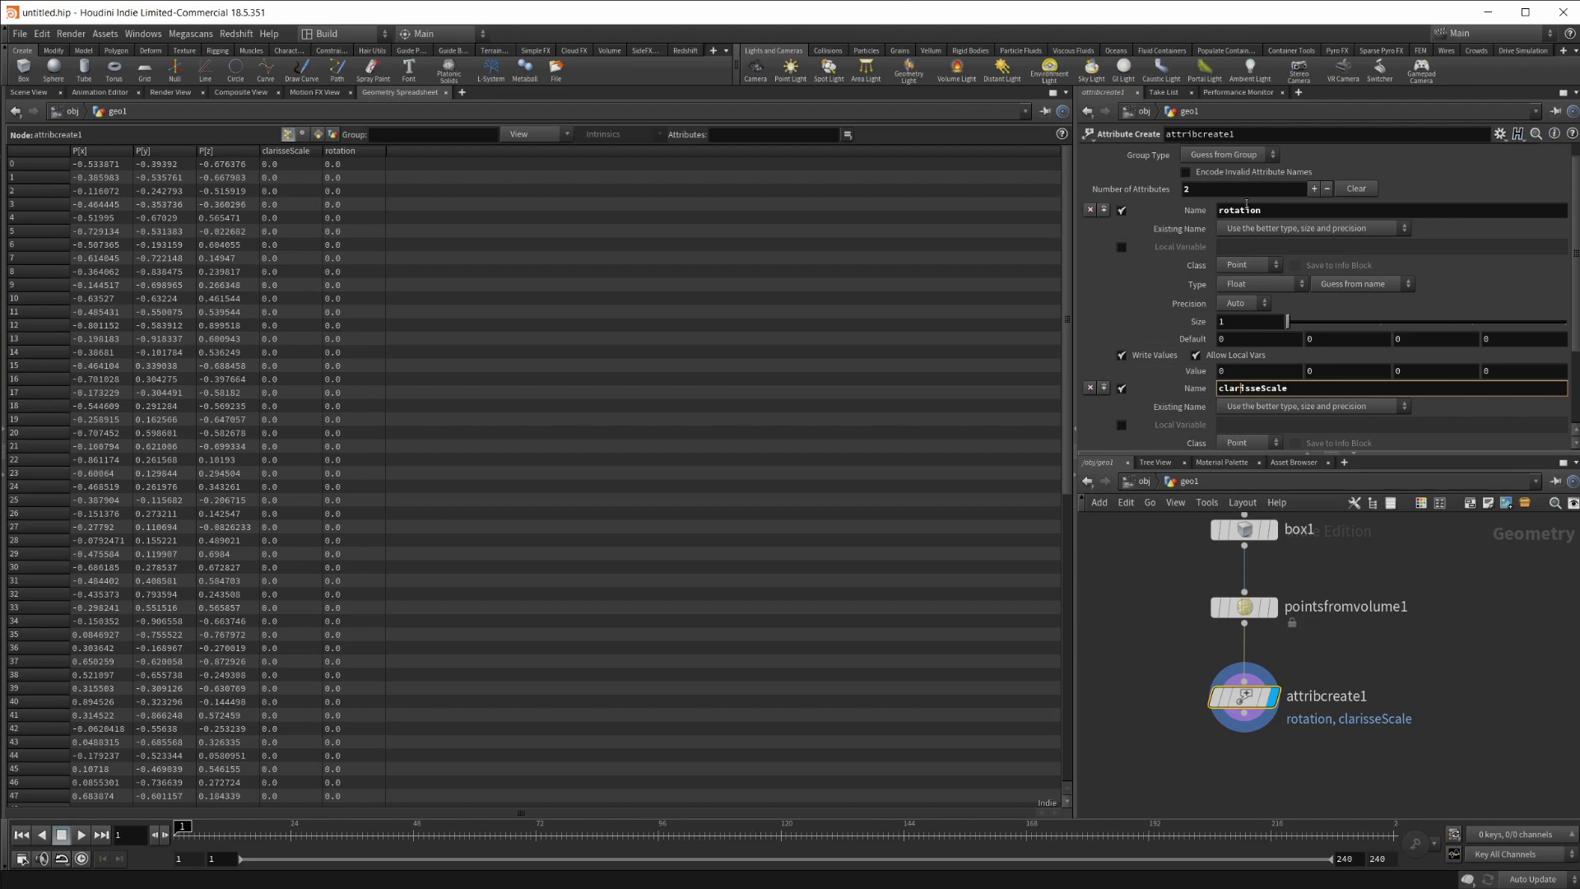
pyautogui.click(1223, 210)
pyautogui.click(1255, 387)
pyautogui.scroll(-3, 1169, 403)
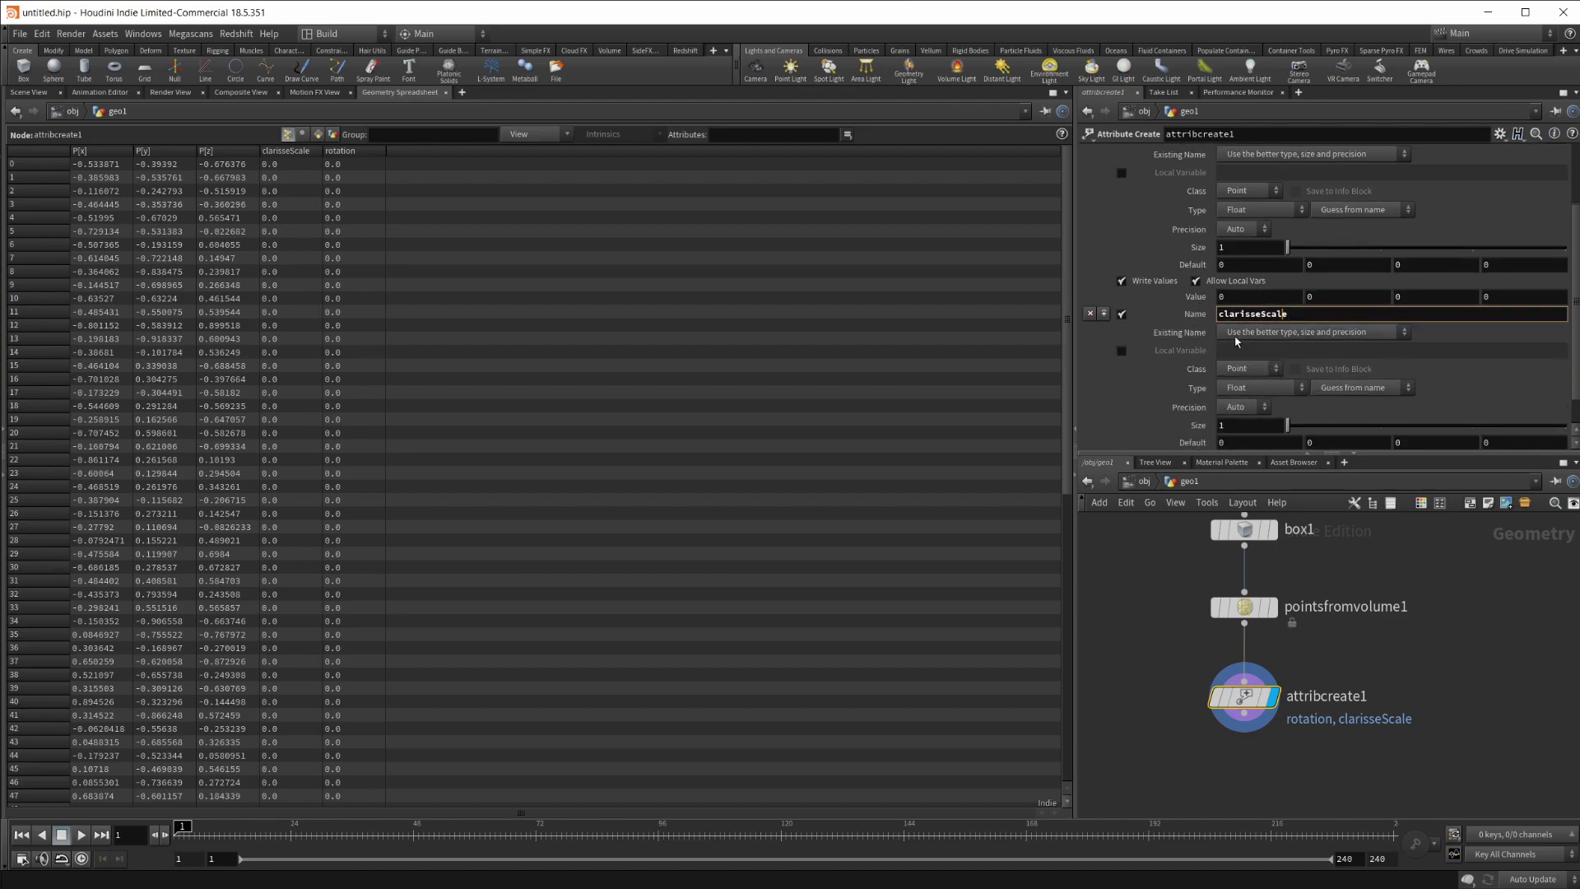
pyautogui.scroll(-1, 1236, 342)
pyautogui.write('0')
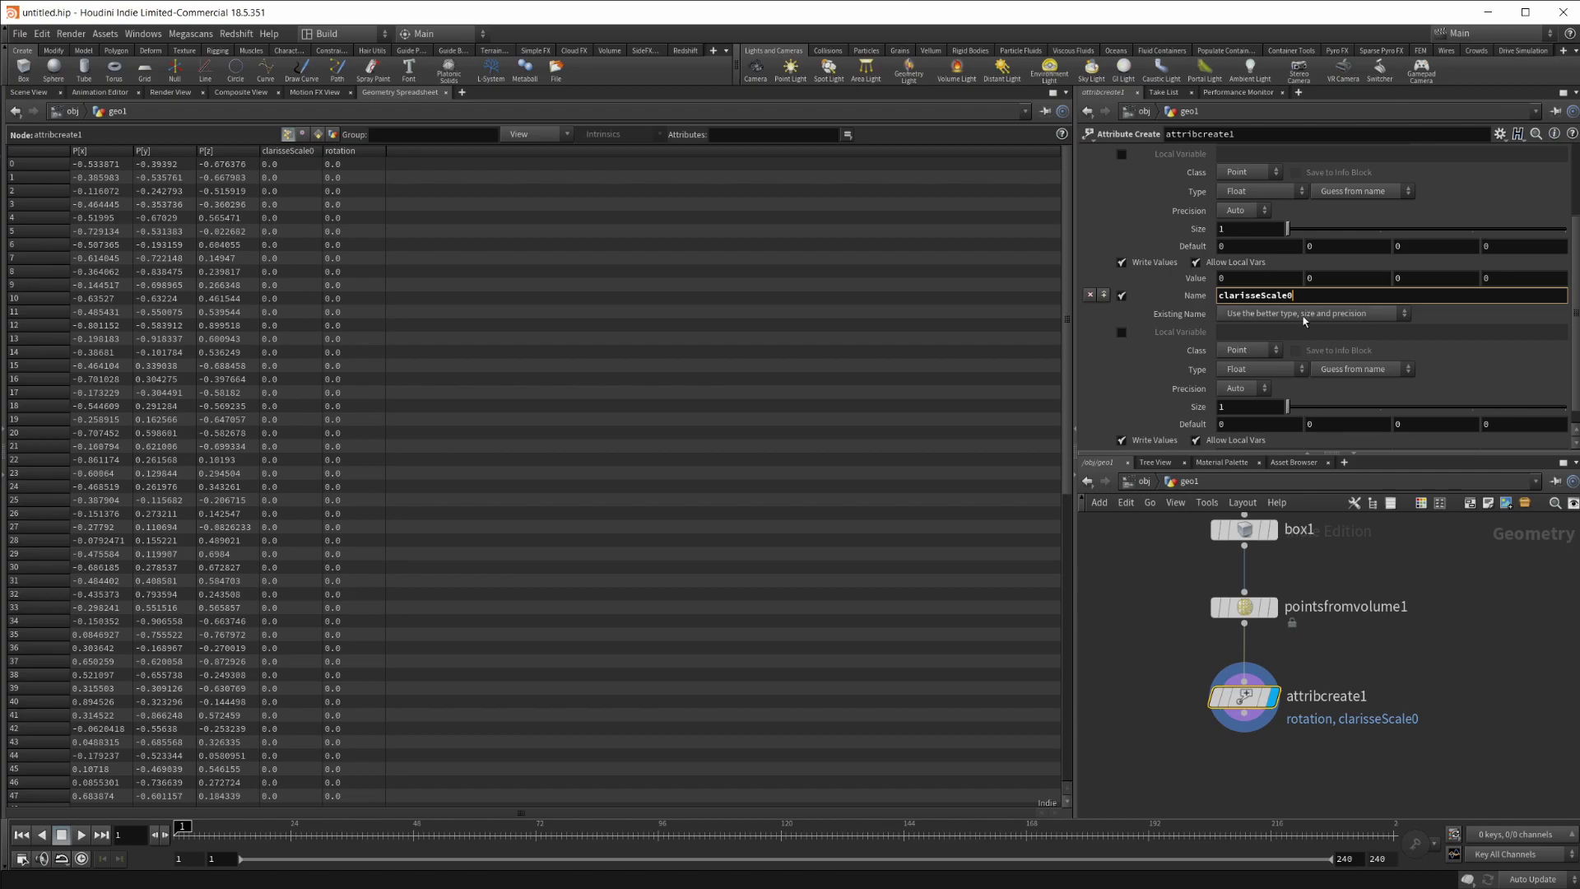
pyautogui.press('BackSpace')
pyautogui.press('Return')
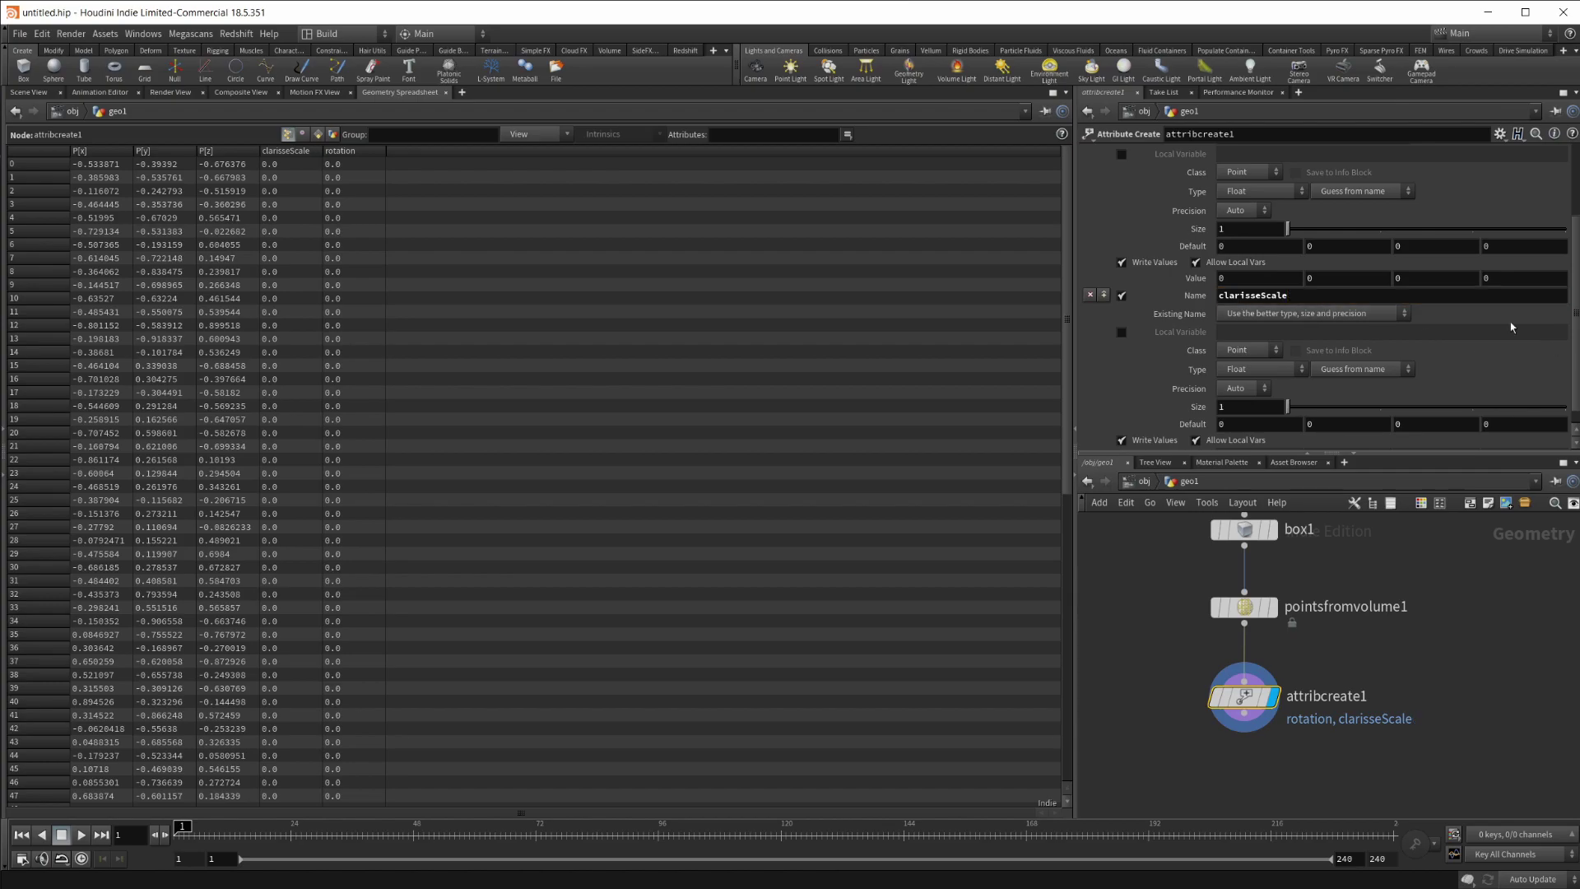
pyautogui.scroll(2, 1276, 368)
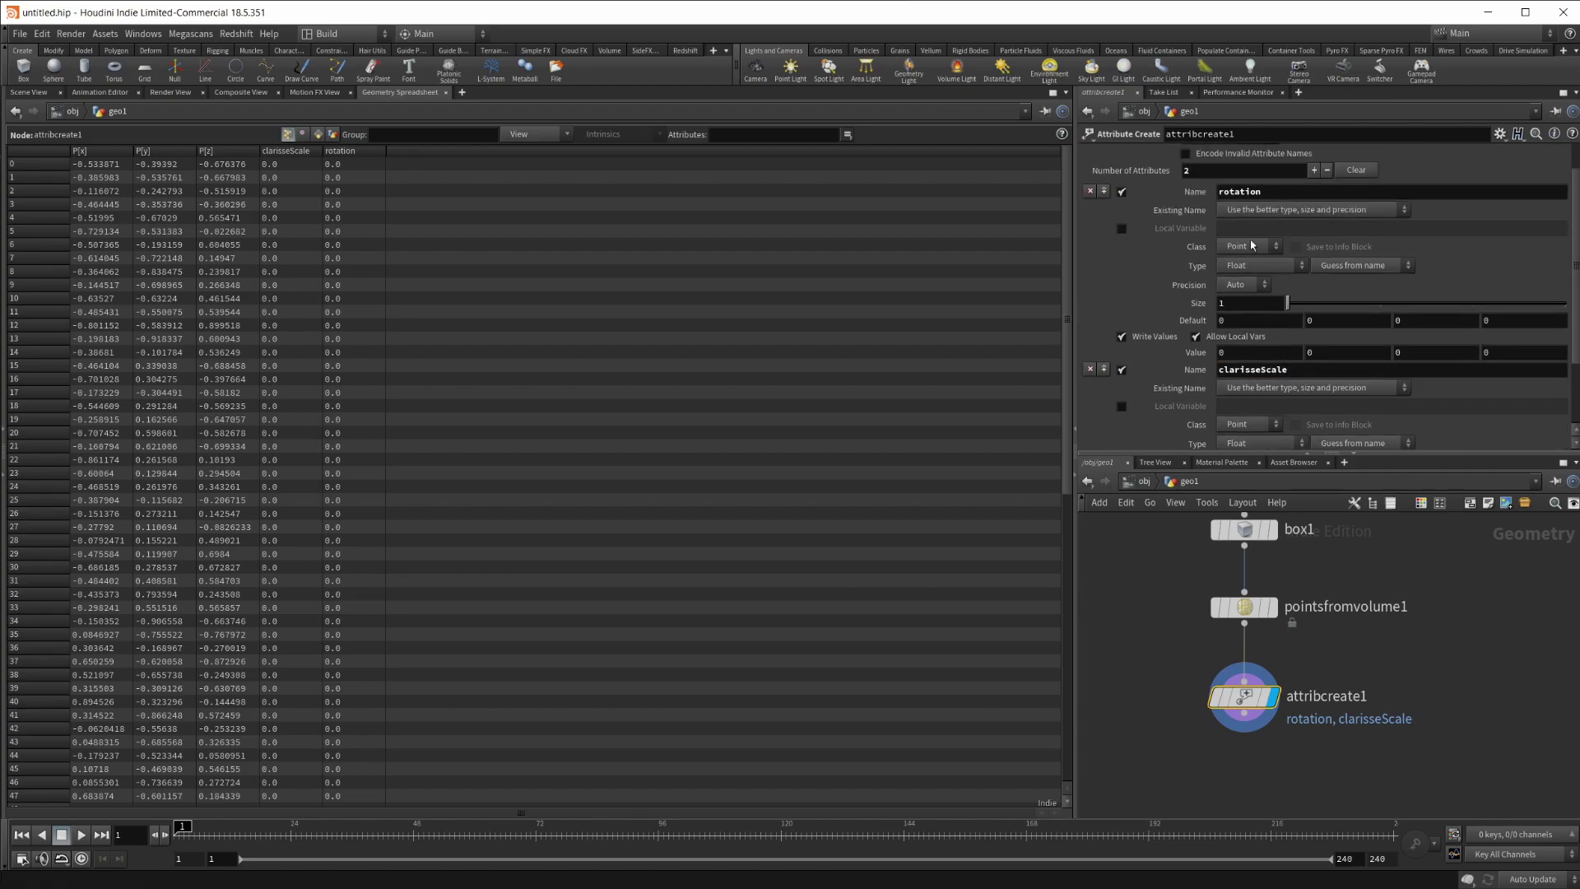
pyautogui.scroll(3, 1277, 309)
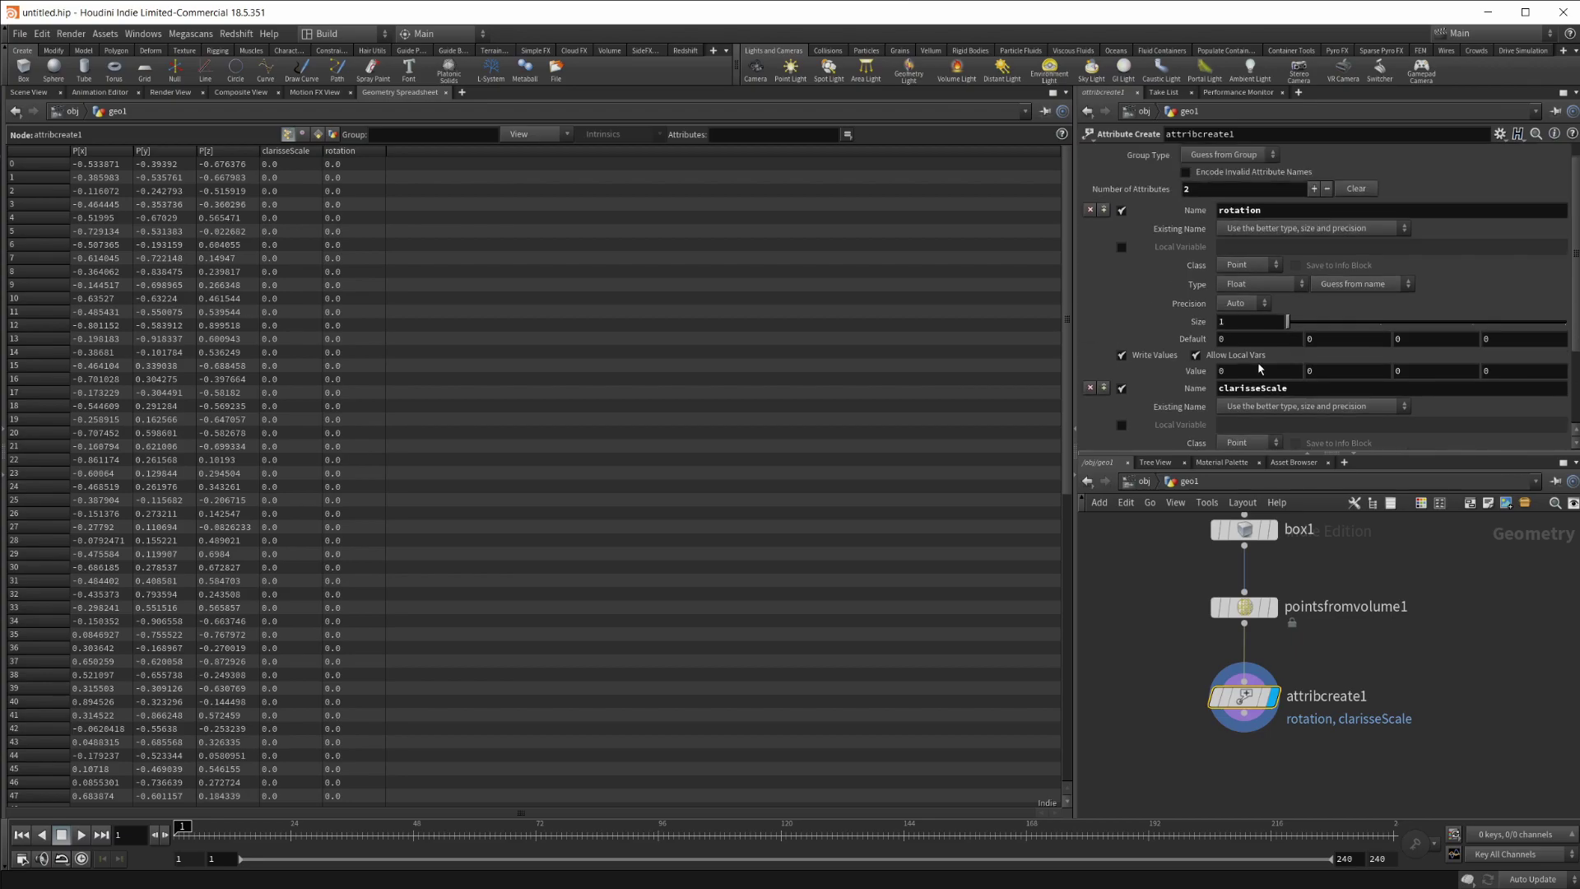
pyautogui.scroll(-1, 1283, 362)
pyautogui.moveTo(1251, 352); pyautogui.dragTo(1036, 360)
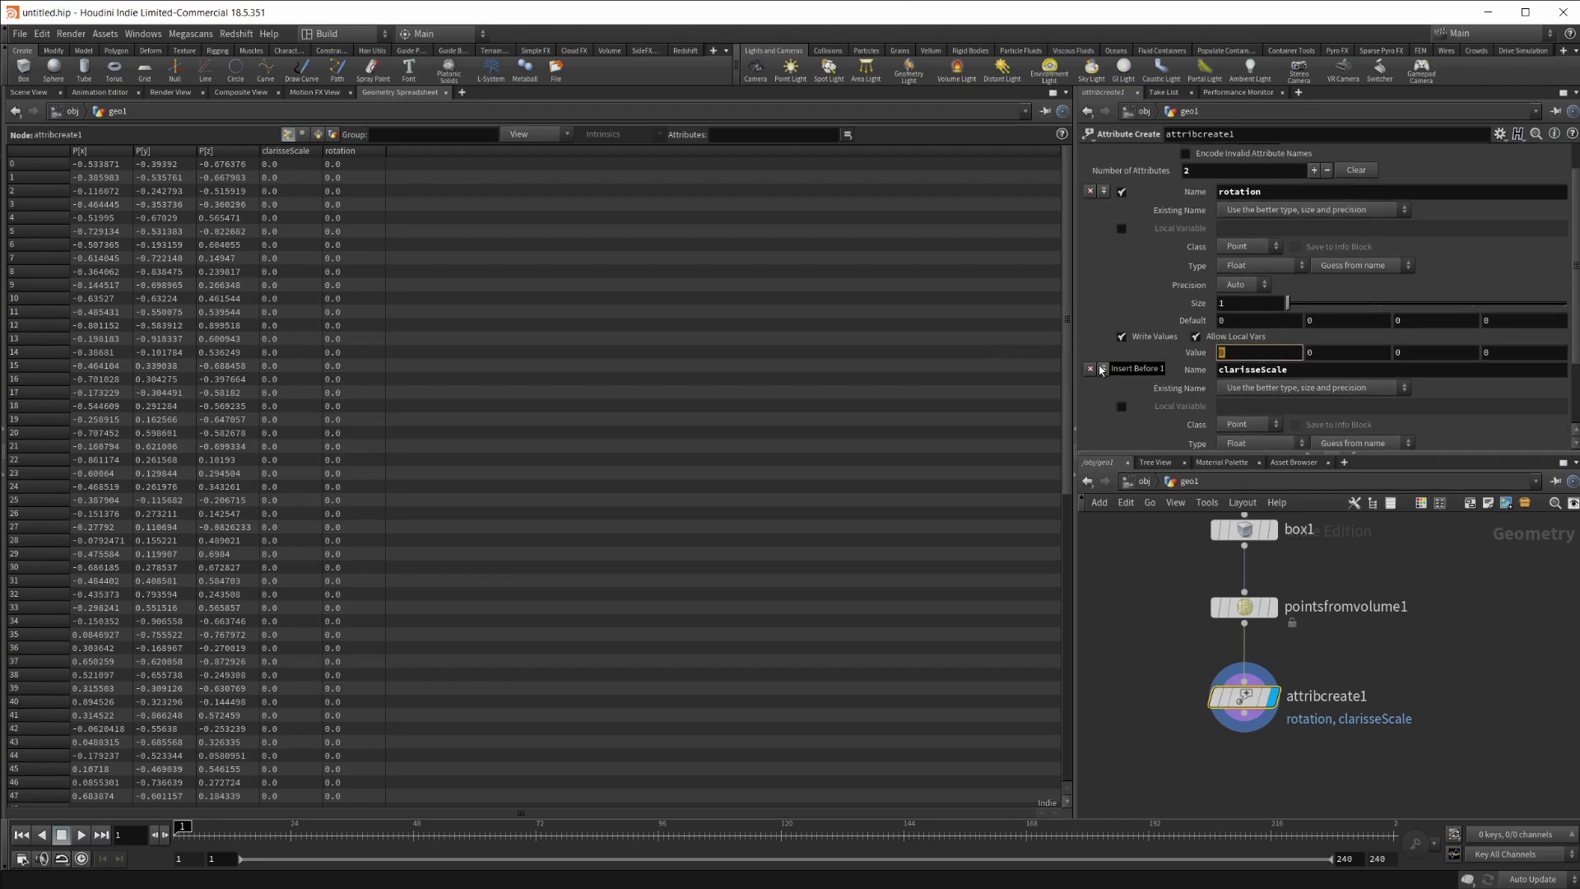
pyautogui.write('fit')
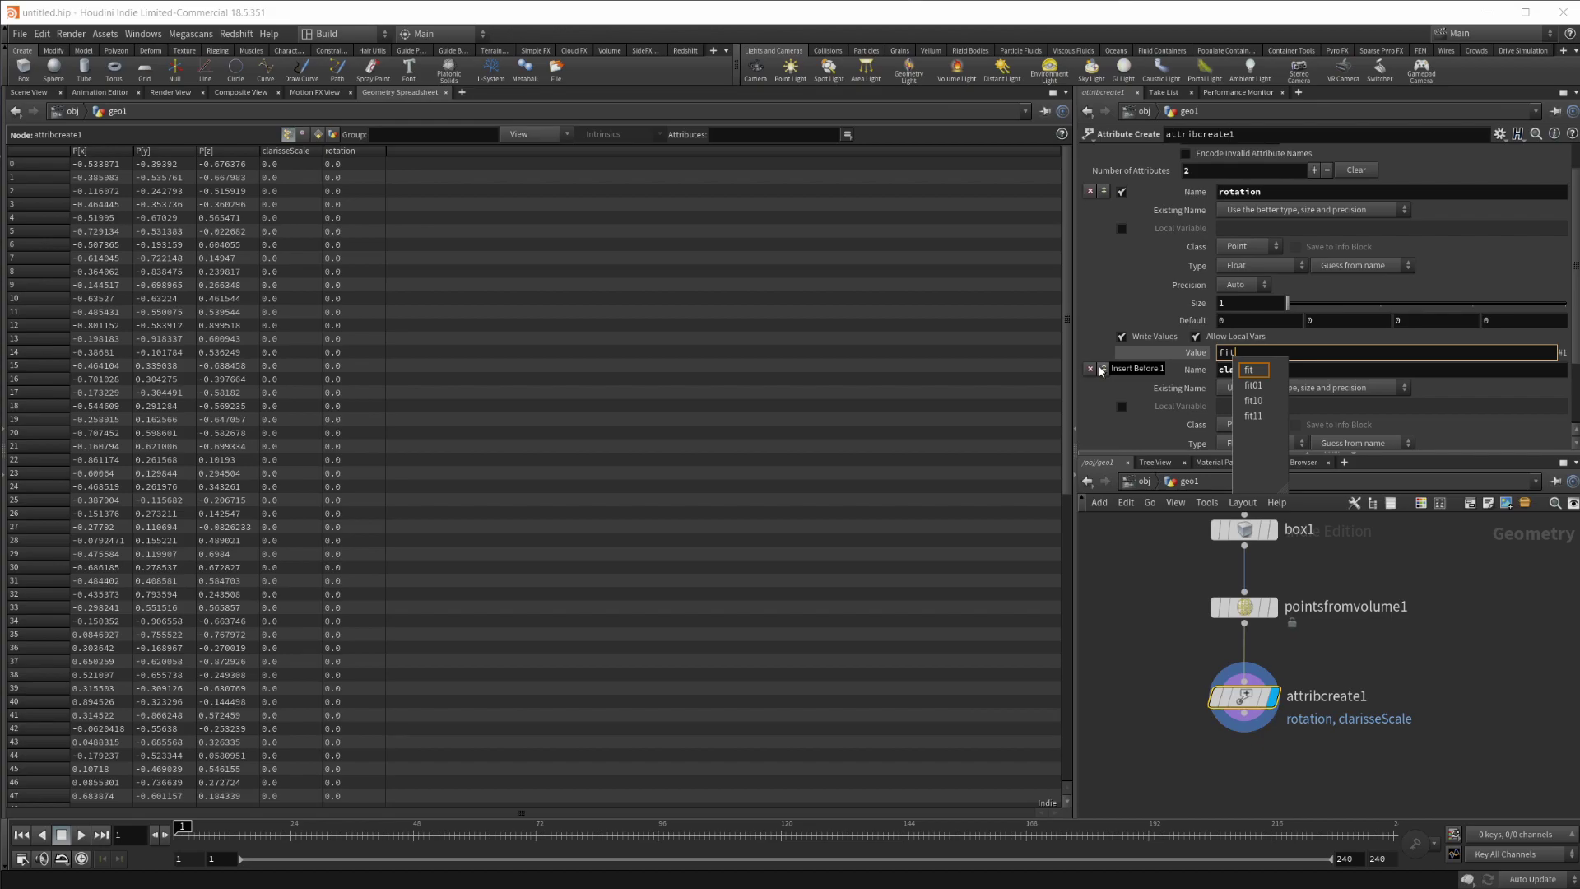
pyautogui.write('01(rand(')
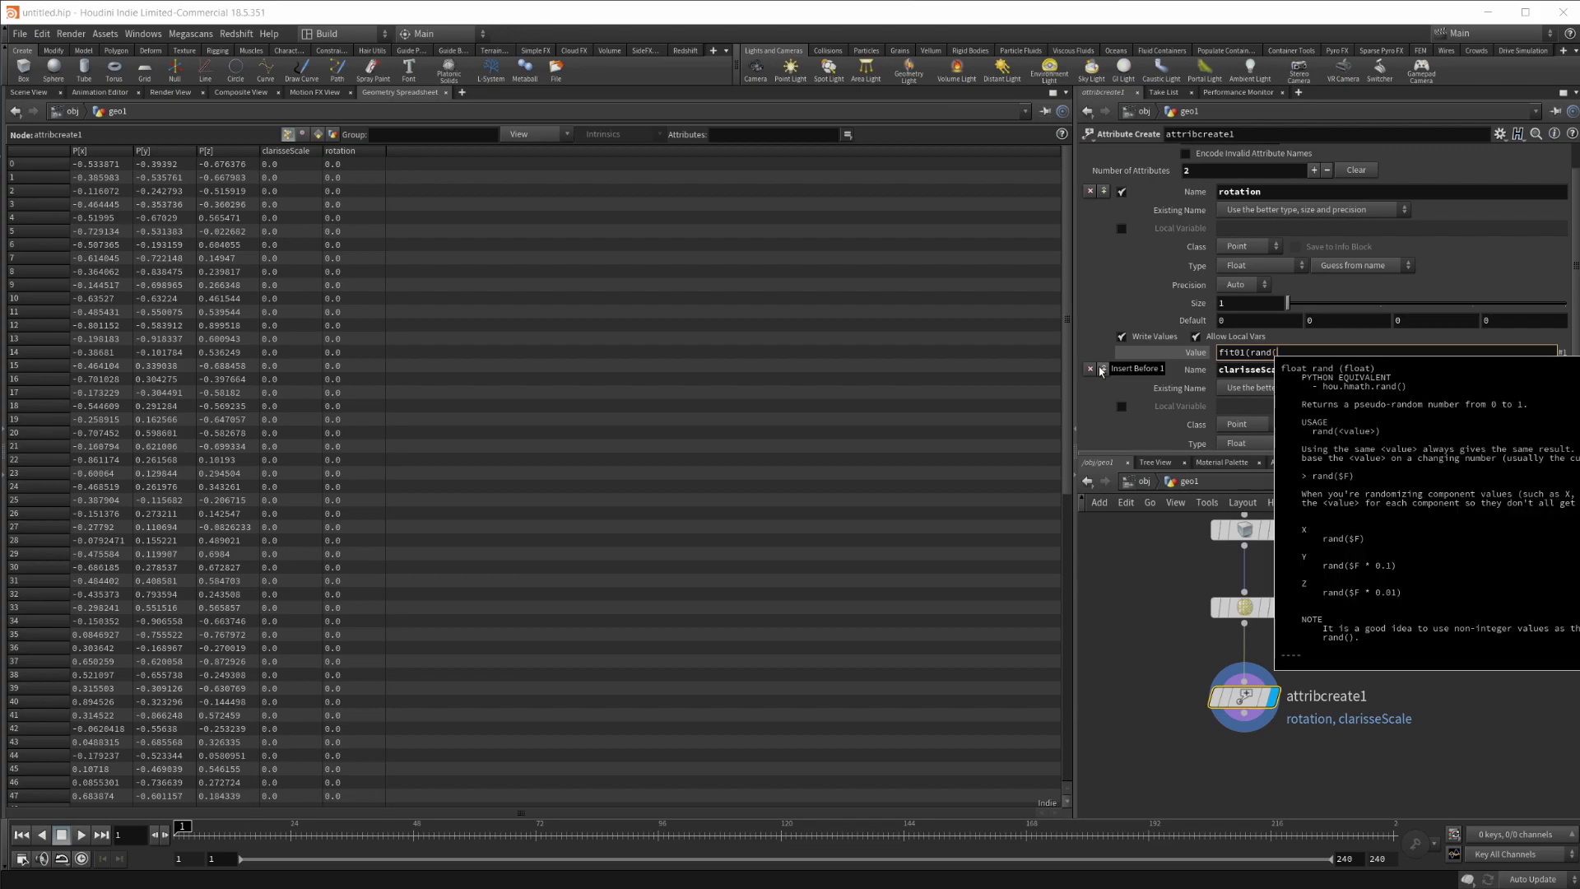
pyautogui.write('@ptnum),0,')
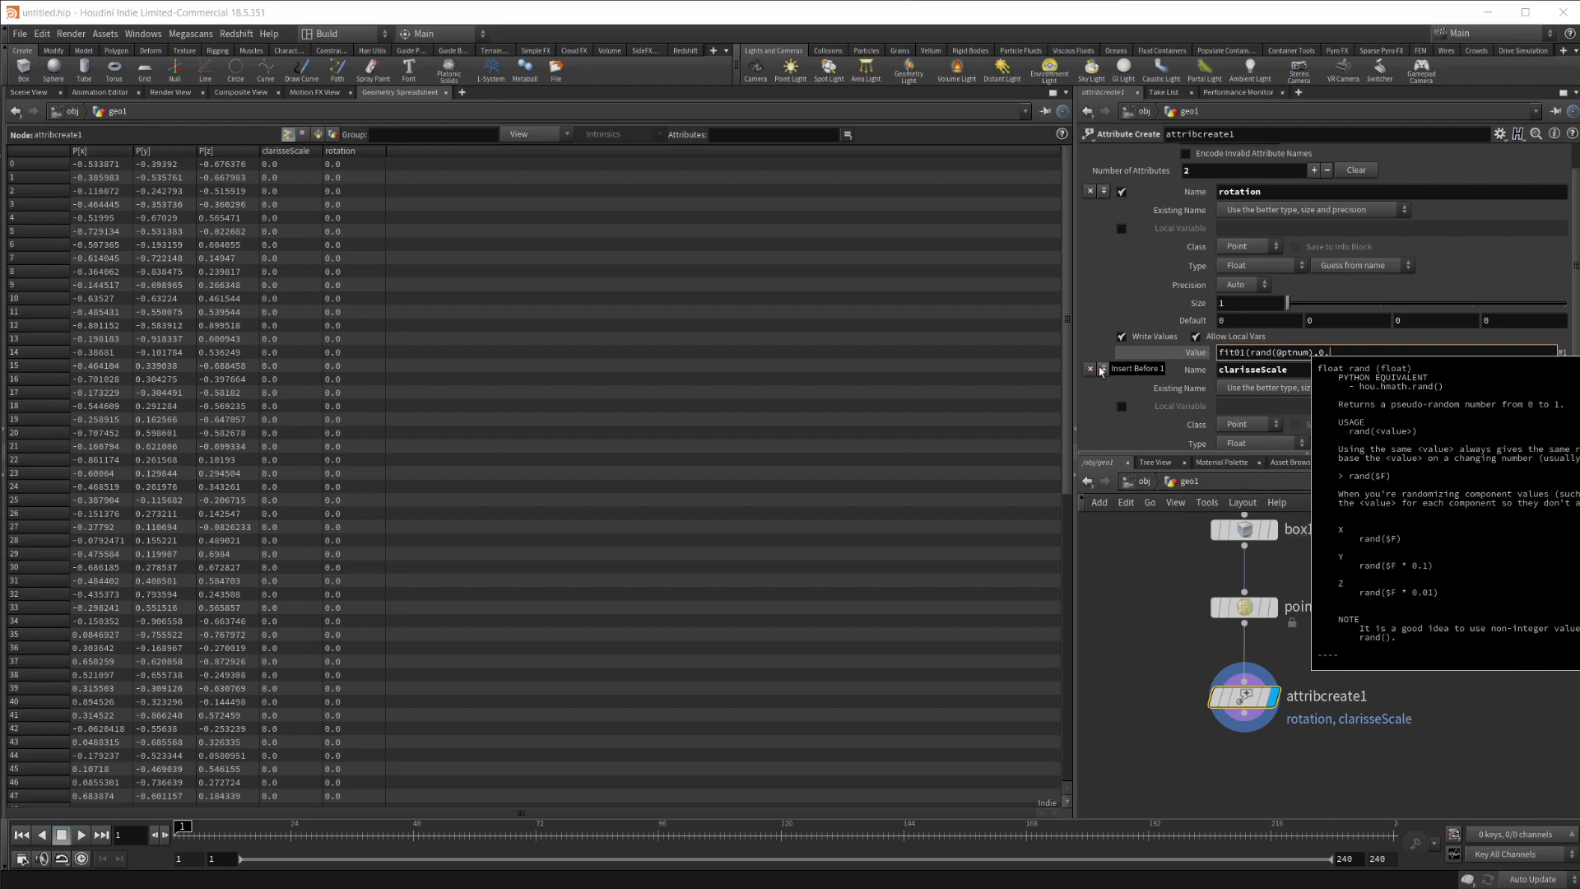
pyautogui.write('360)')
pyautogui.press('Return')
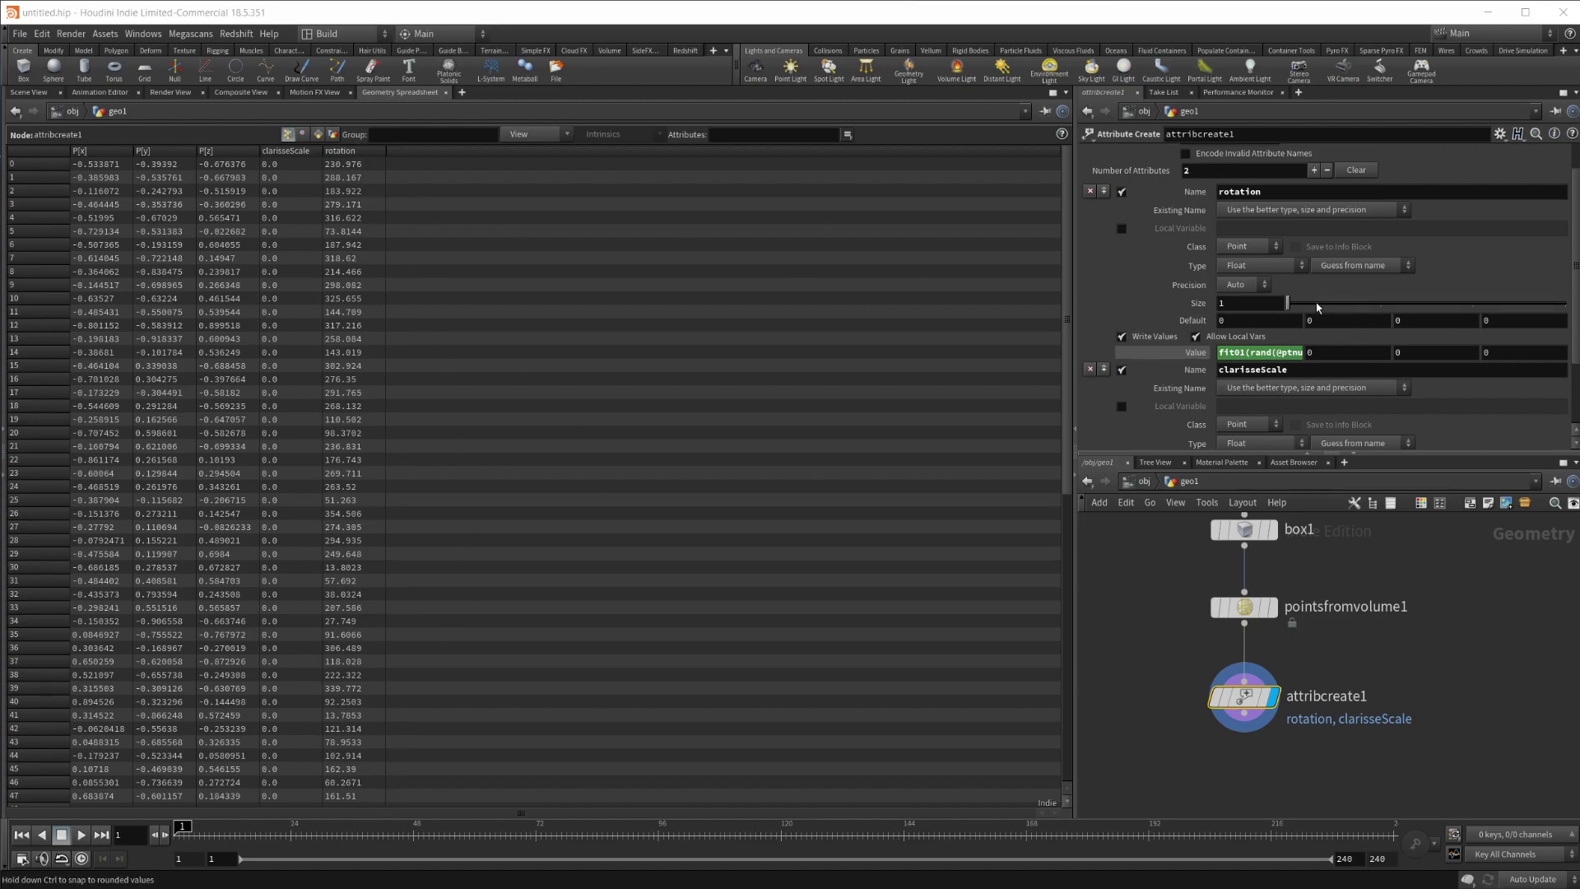
pyautogui.moveTo(1316, 308); pyautogui.dragTo(1506, 311)
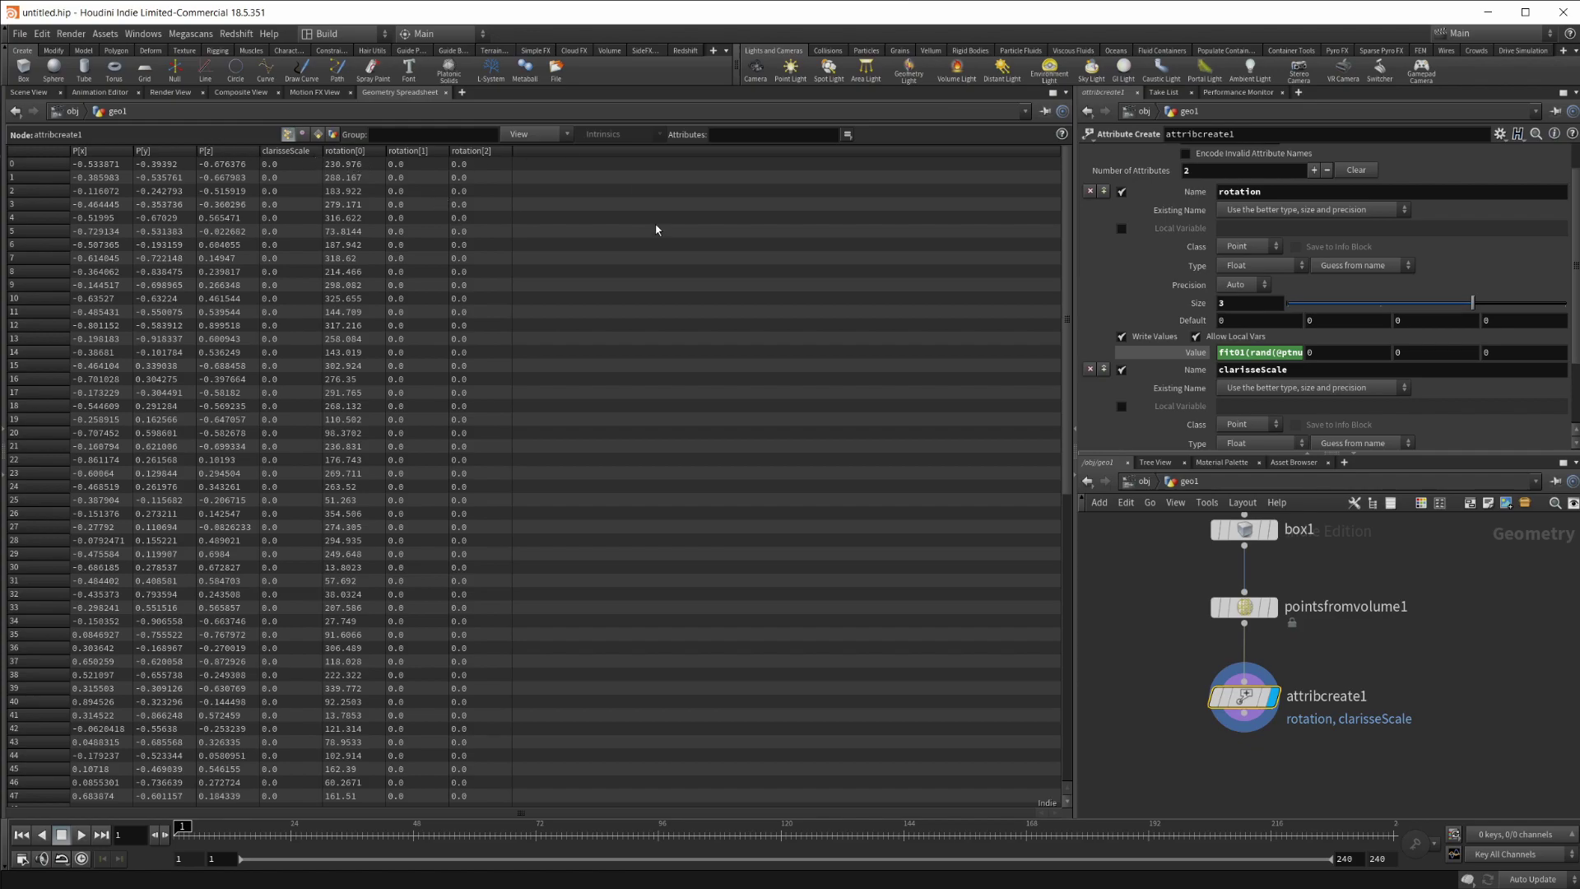
pyautogui.click(1288, 353)
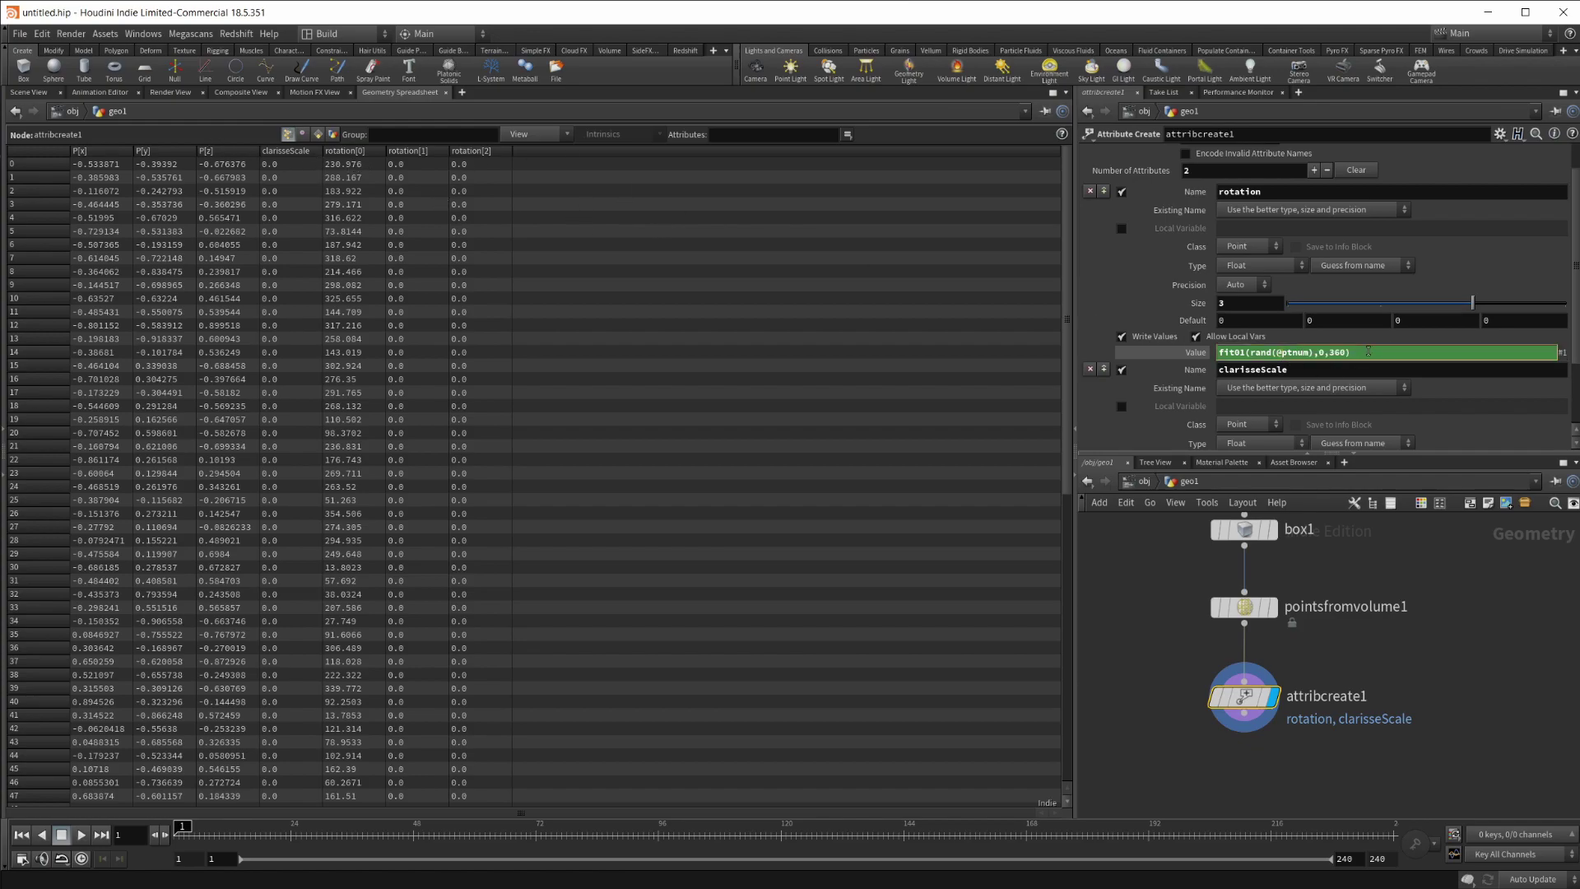
pyautogui.moveTo(1368, 352); pyautogui.dragTo(1149, 348)
pyautogui.hotkey('ctrl', 'c')
pyautogui.press('Tab')
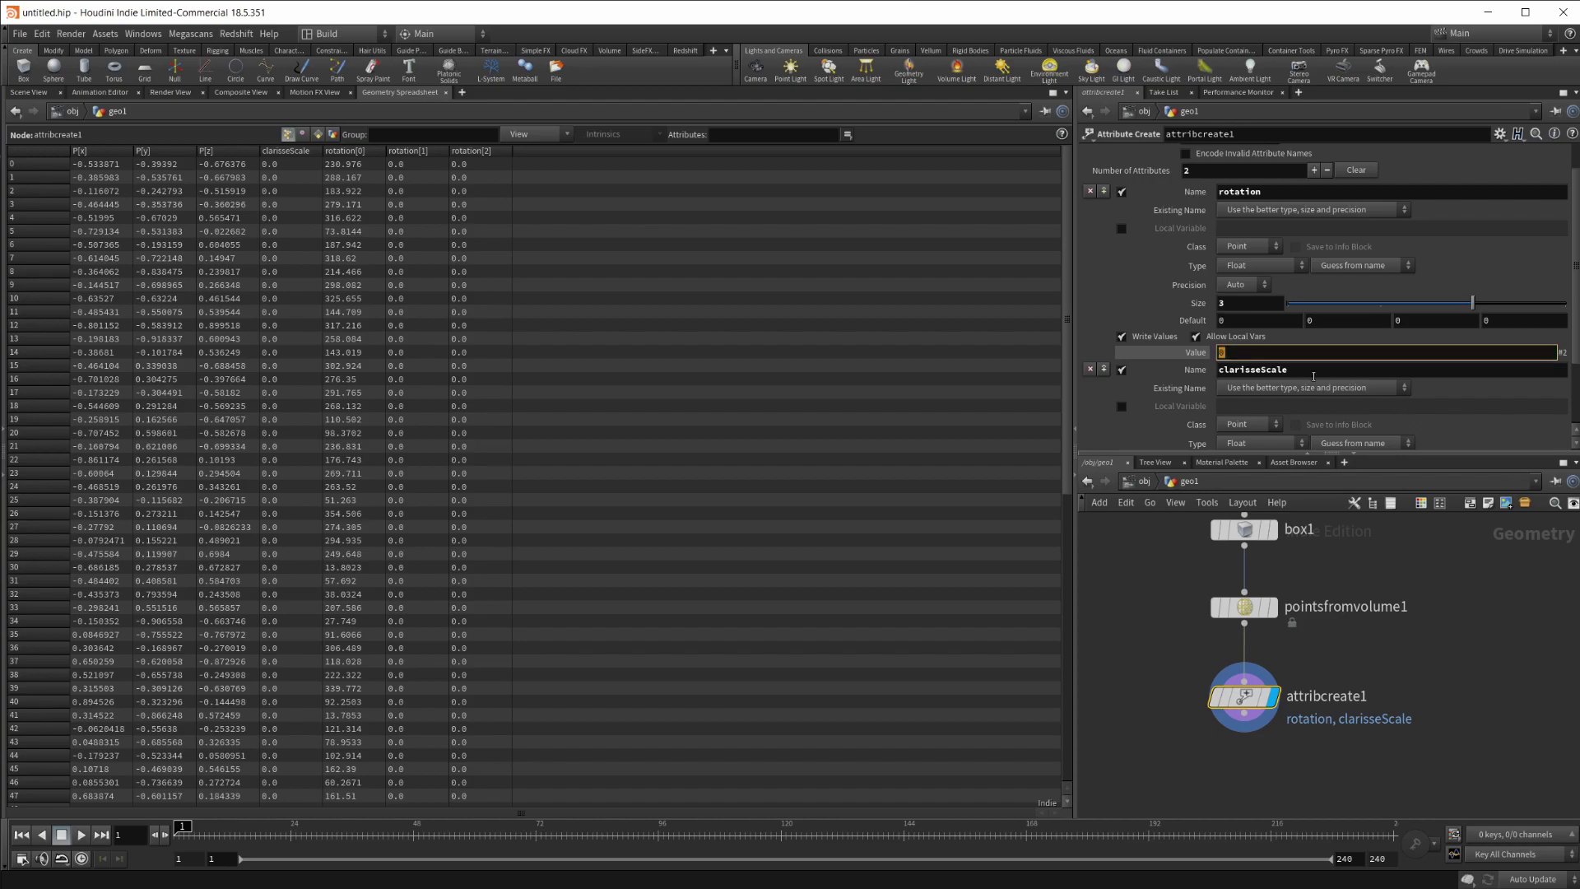
pyautogui.hotkey('ctrl', 'v')
pyautogui.press('Return')
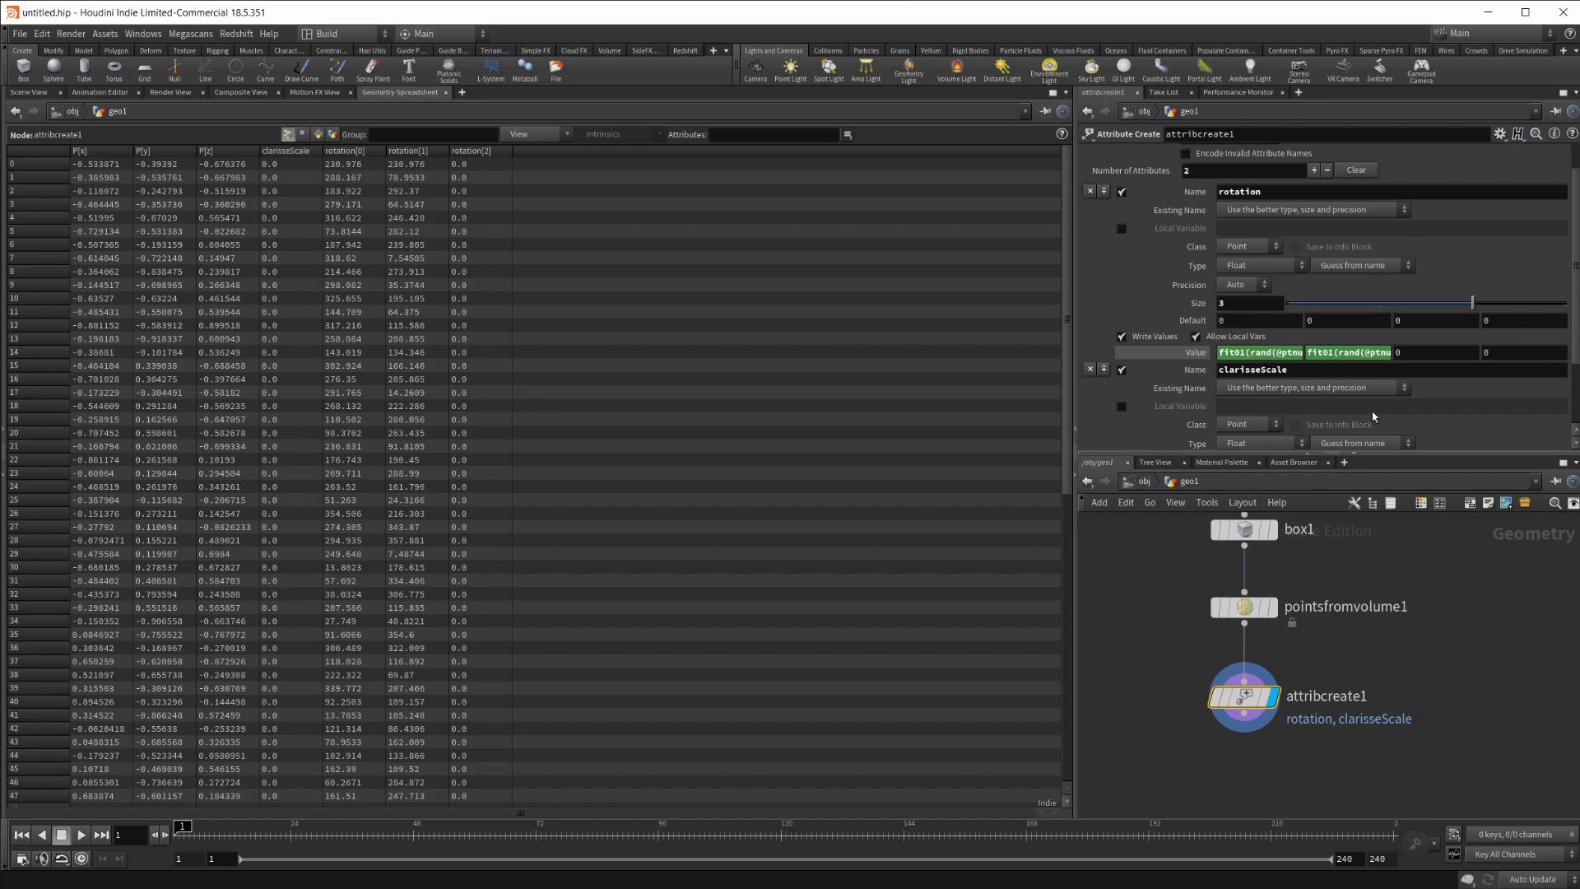
pyautogui.click(1419, 356)
pyautogui.hotkey('ctrl', 'v')
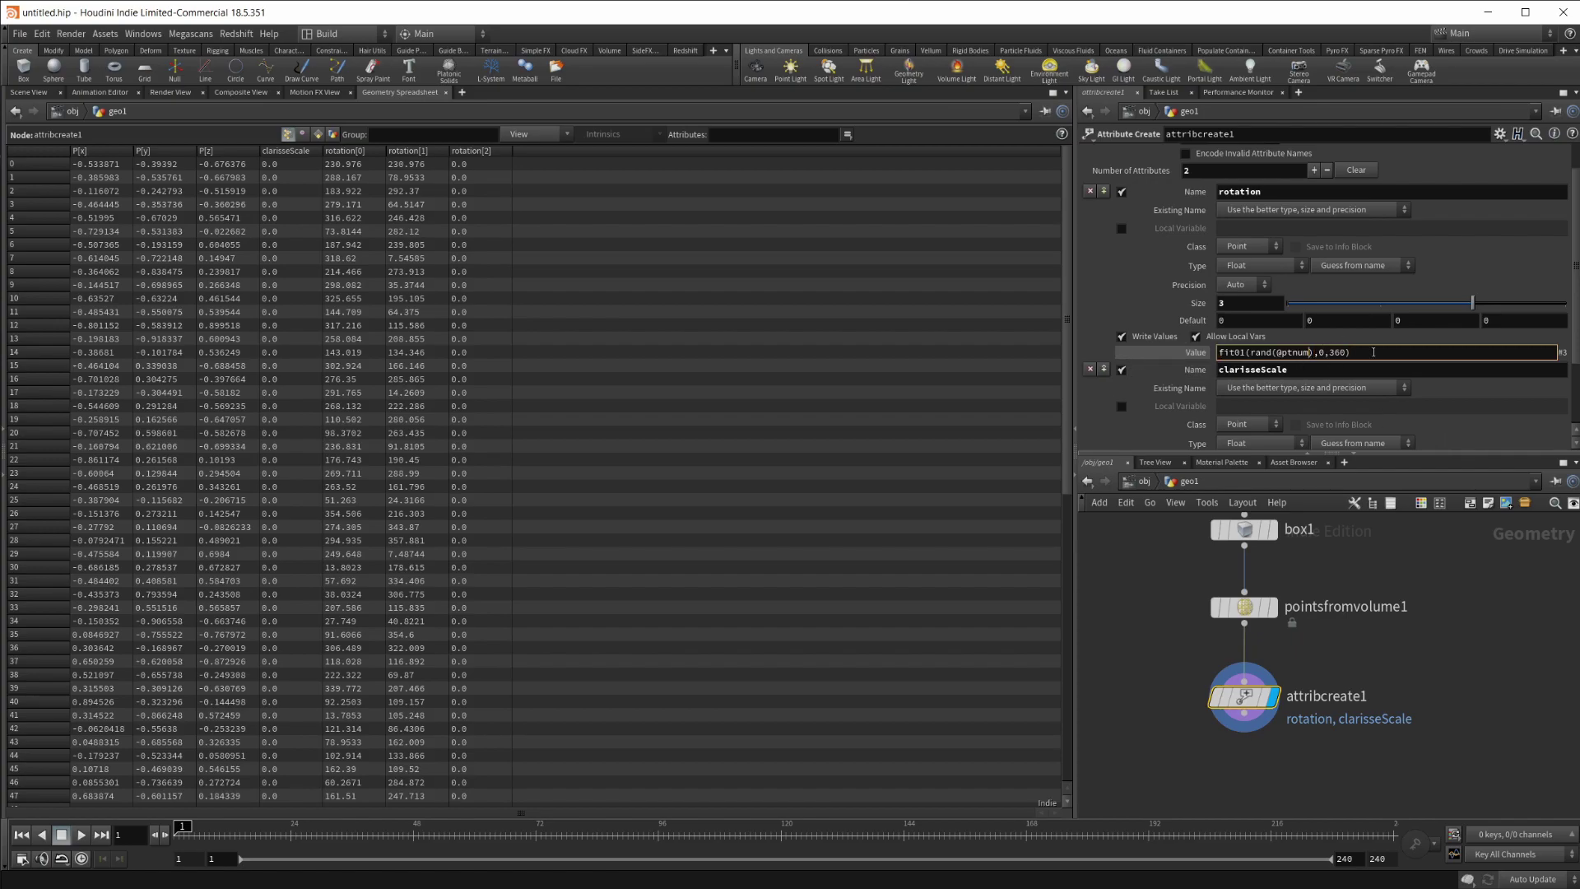
pyautogui.write('*32')
pyautogui.press('Return')
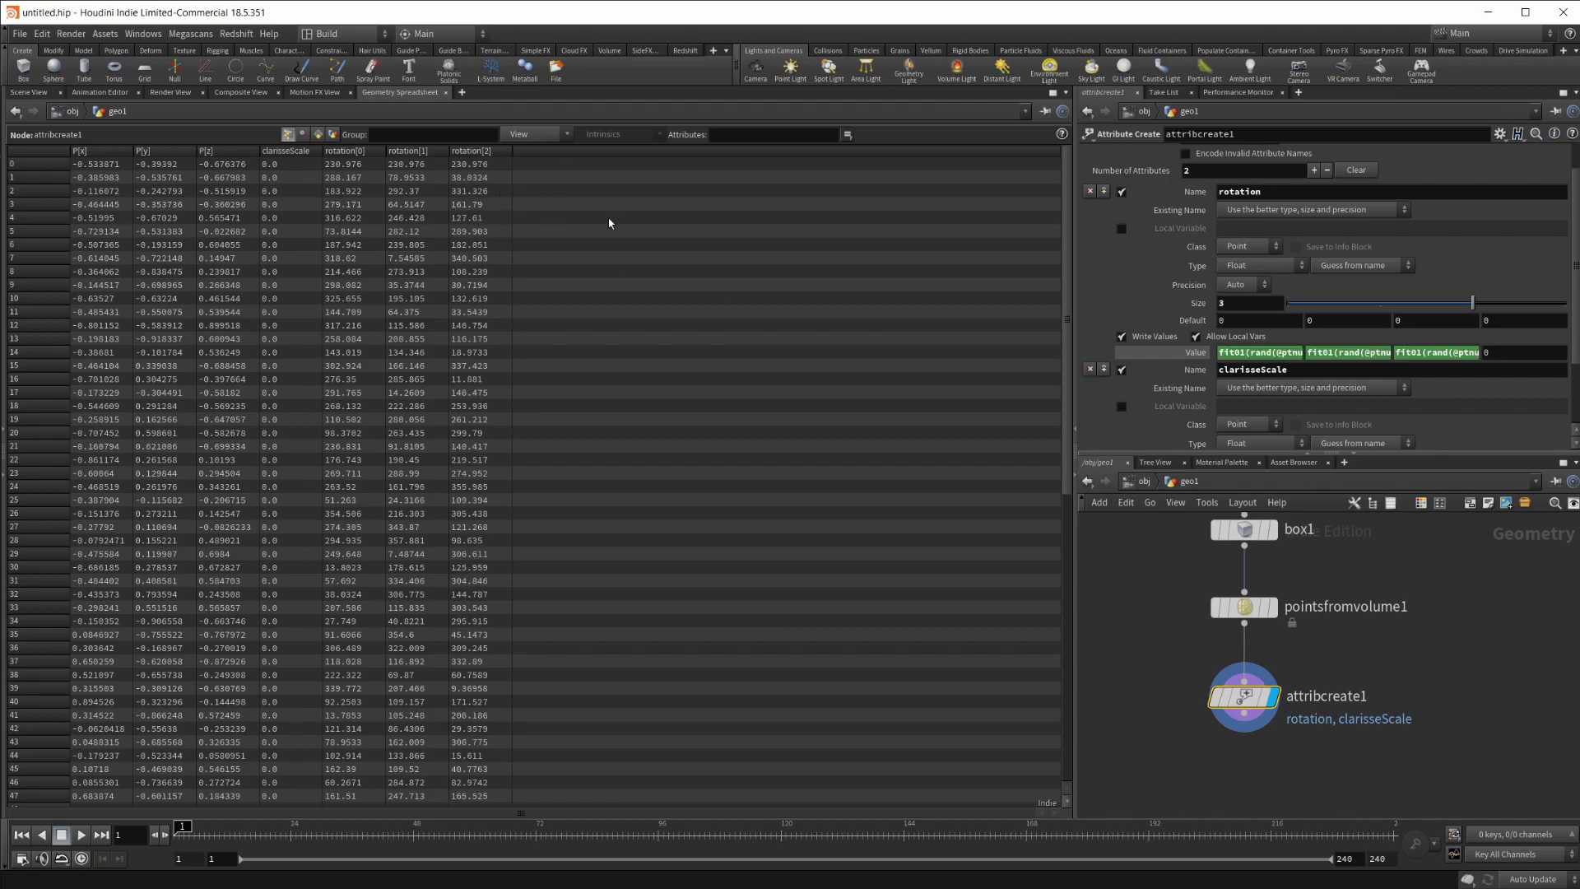
pyautogui.click(1524, 353)
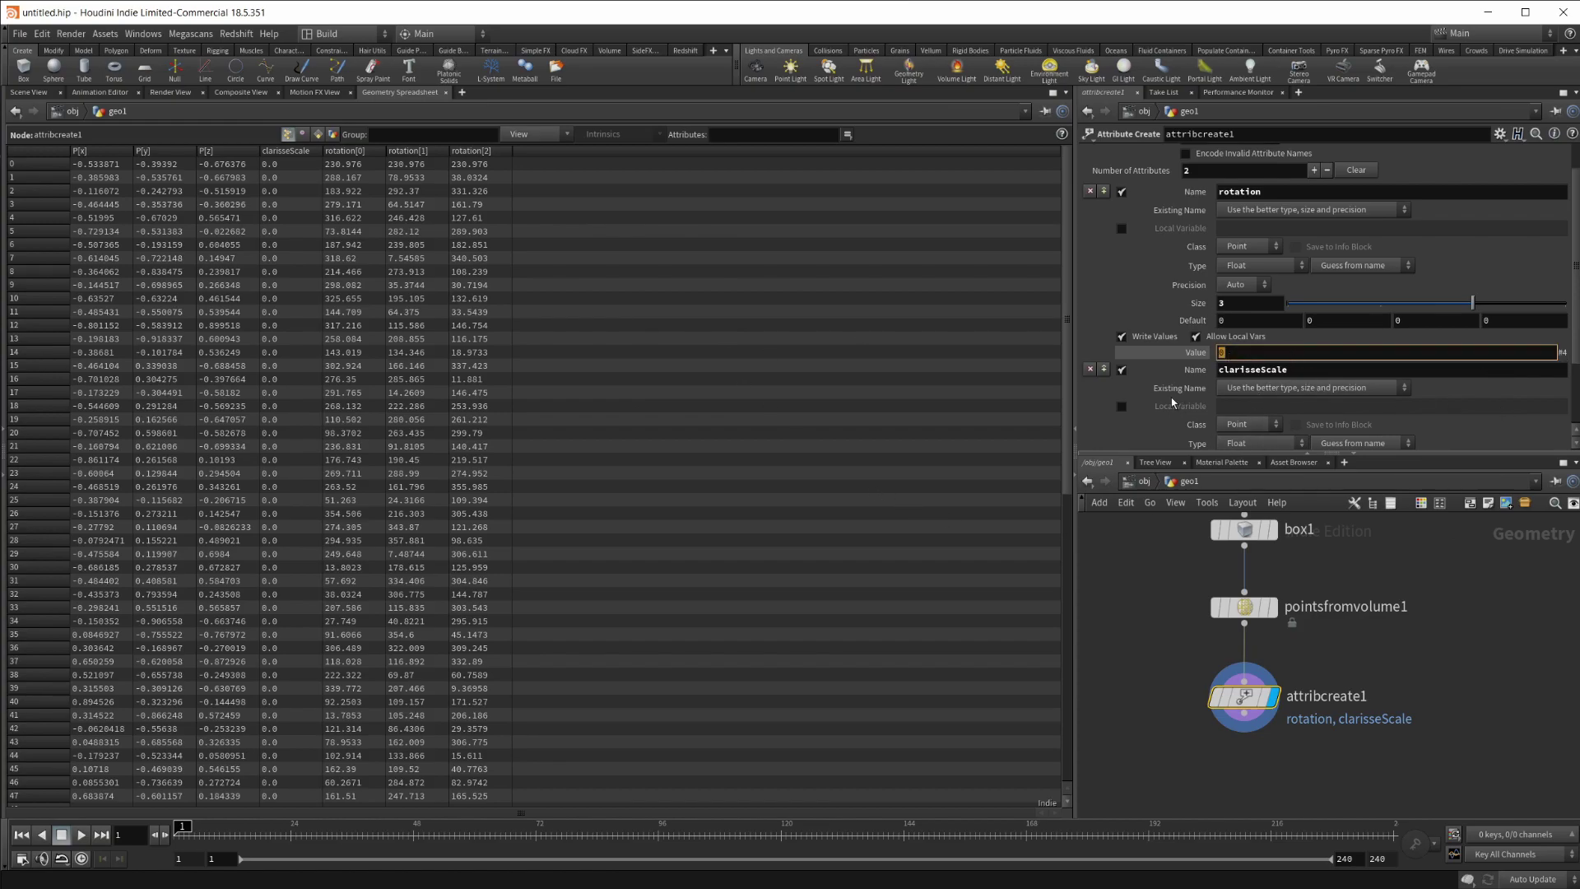
pyautogui.click(1104, 438)
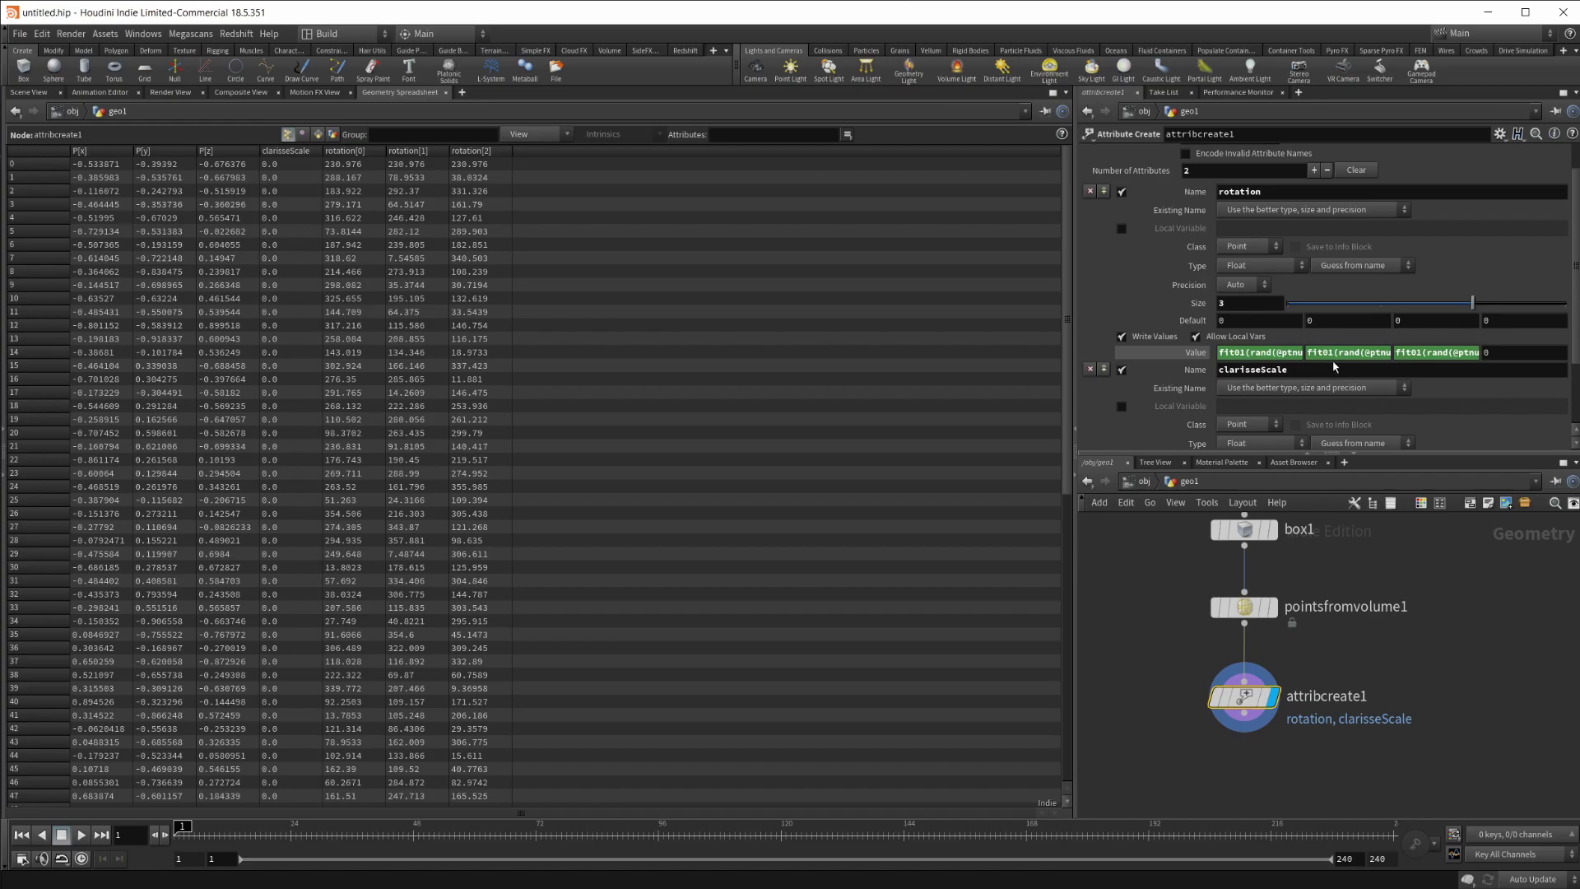
# Examine the box node's three Size components and return to the Attribute Create node's parameters
pyautogui.scroll(-3, 1399, 354)
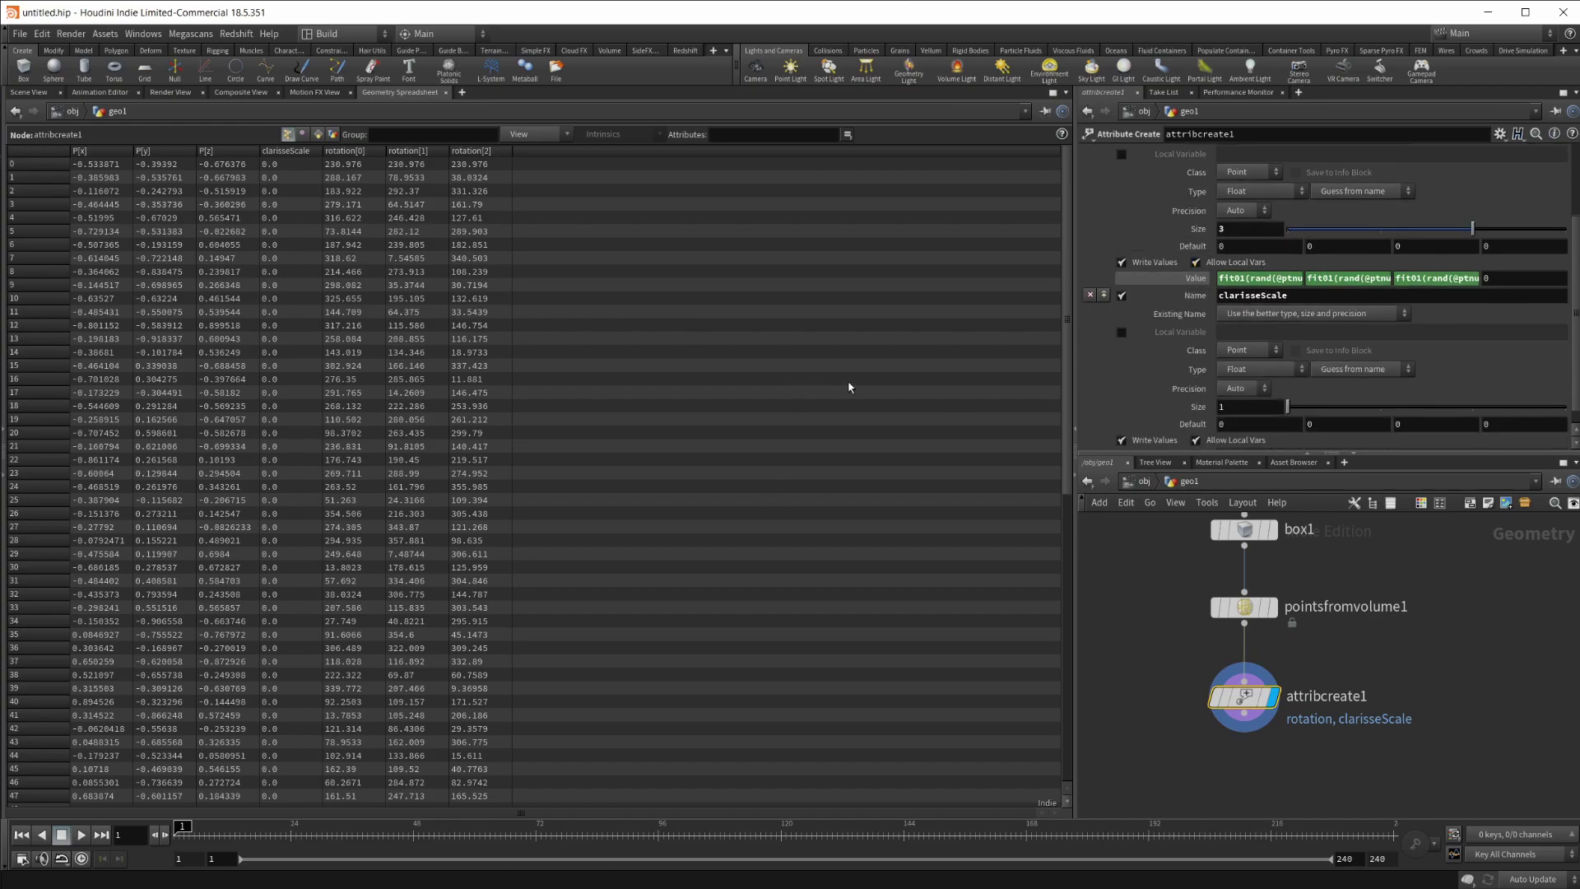
pyautogui.scroll(2, 1325, 570)
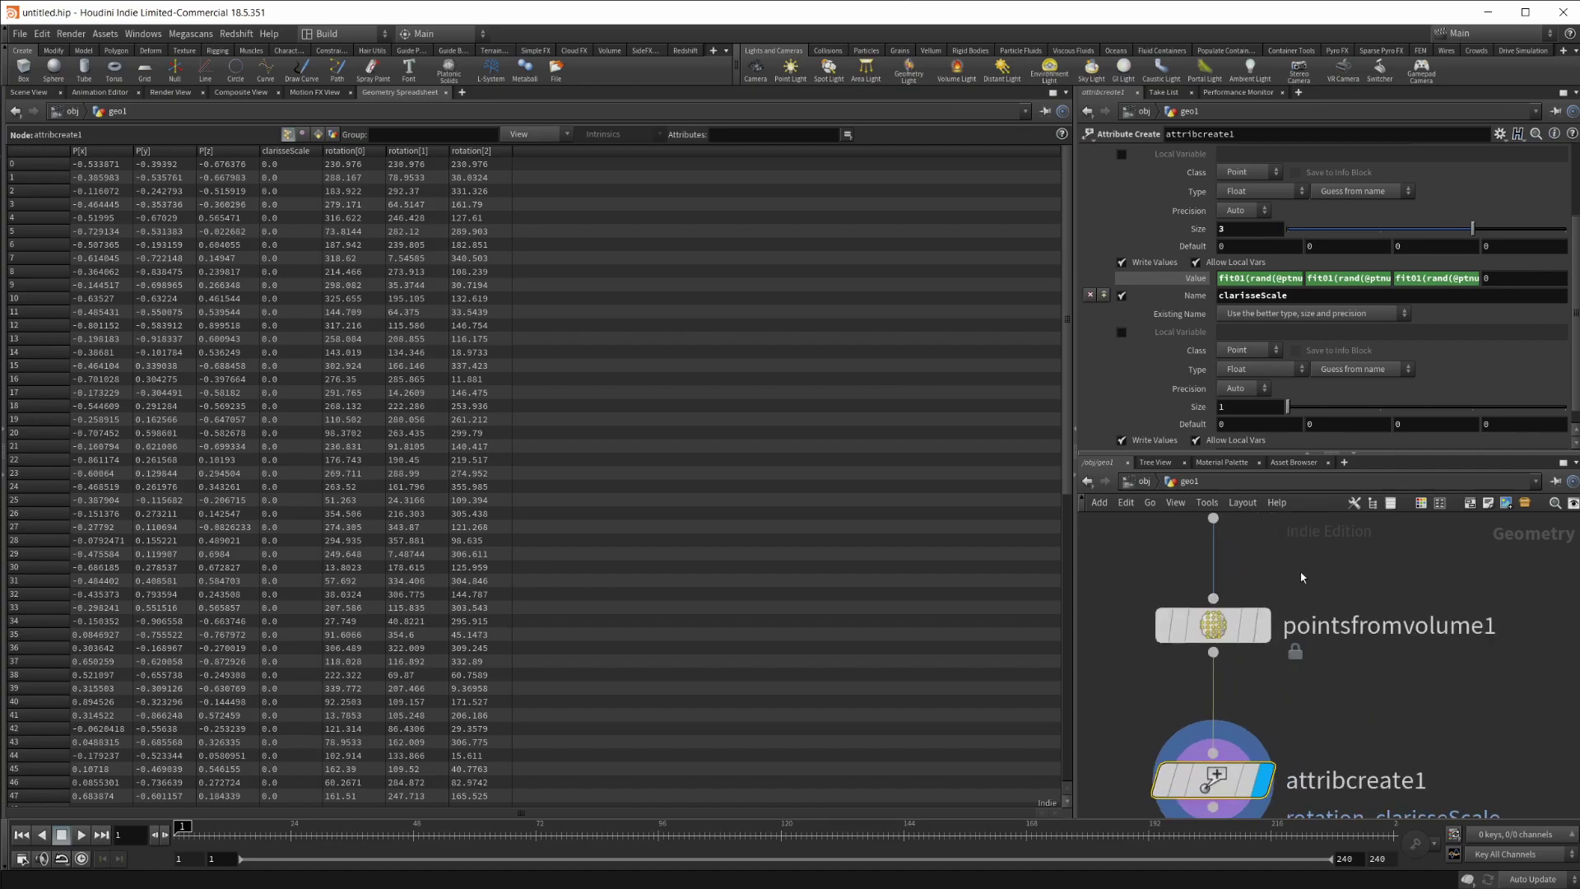
pyautogui.scroll(-3, 1324, 570)
pyautogui.click(1282, 566)
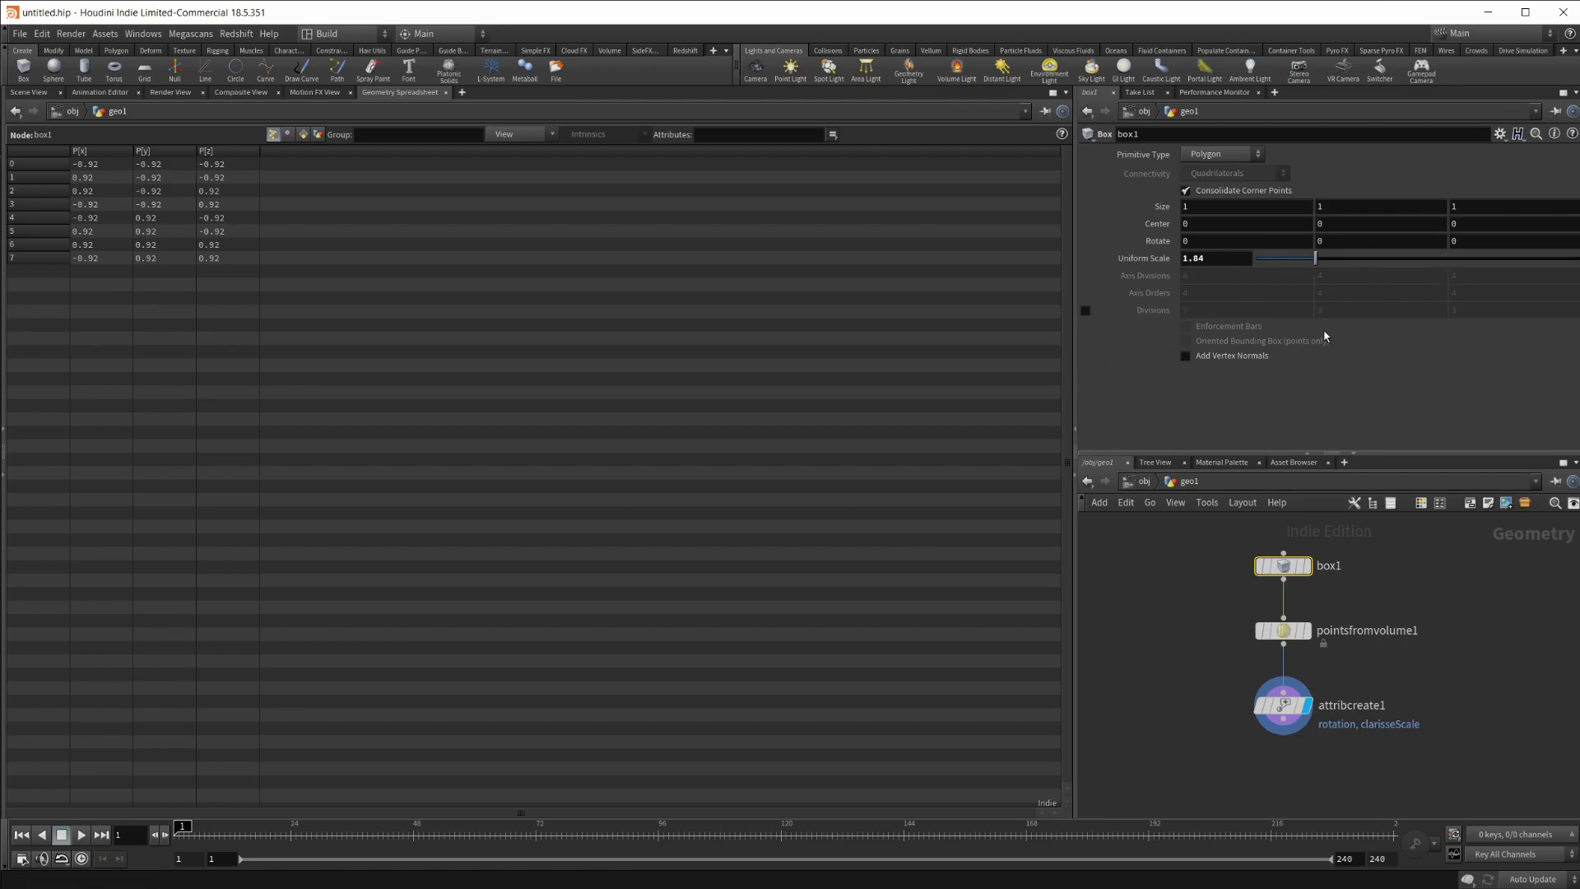
pyautogui.click(1204, 205)
pyautogui.press('Tab')
pyautogui.press('Tab')
pyautogui.click(1307, 708)
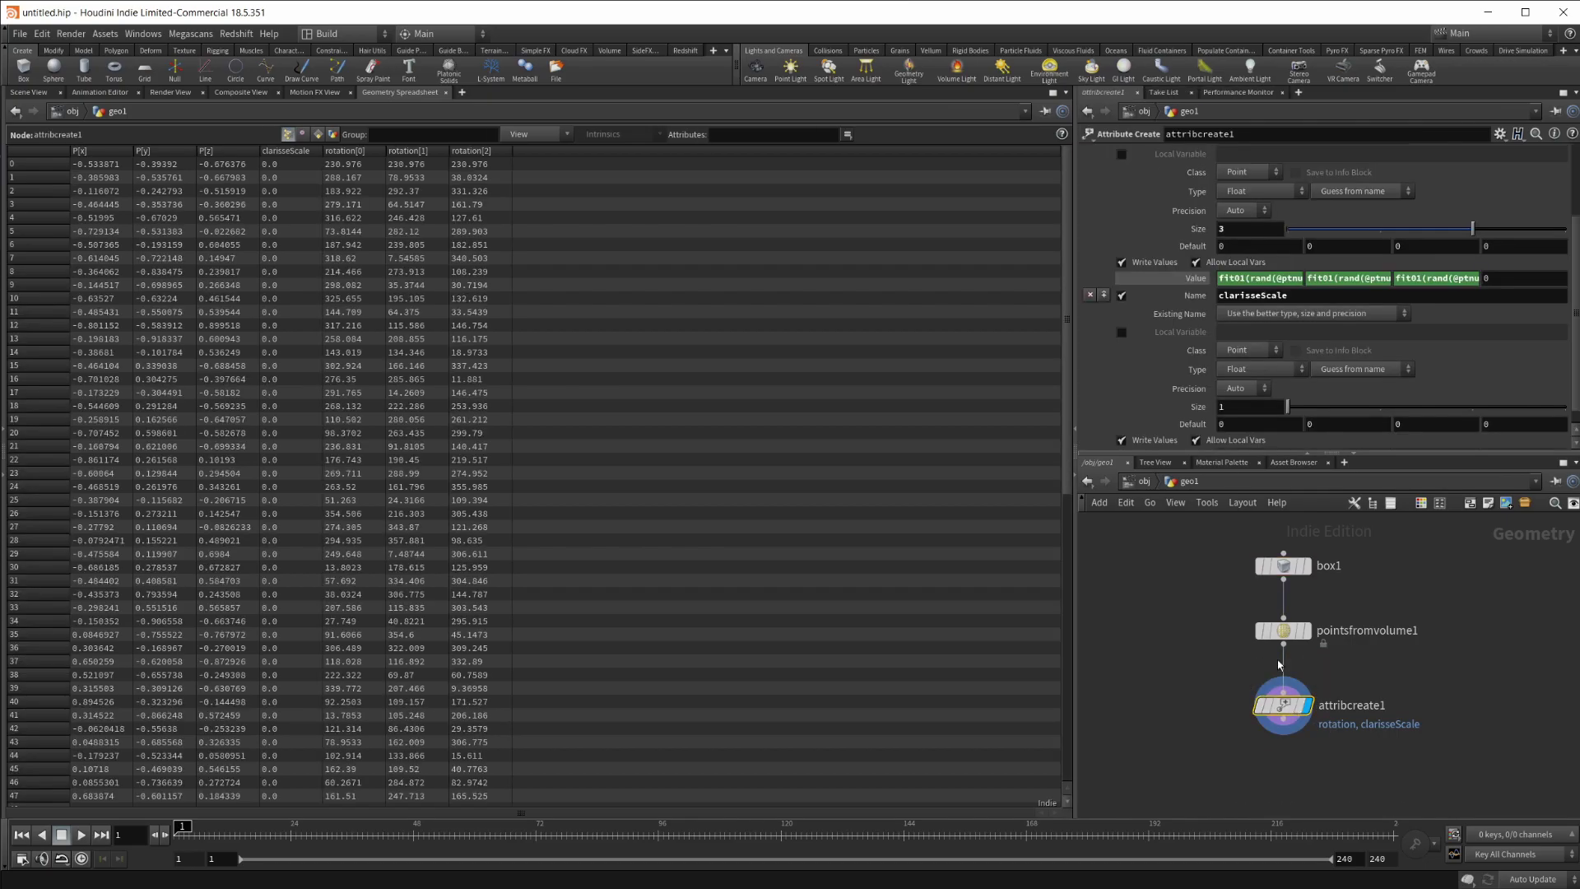
# Switch to Clarisse, examine the scatterer's Scatter Position, Rotation and Scale components, and return to Houdini
pyautogui.hotkey('alt', 'Tab')
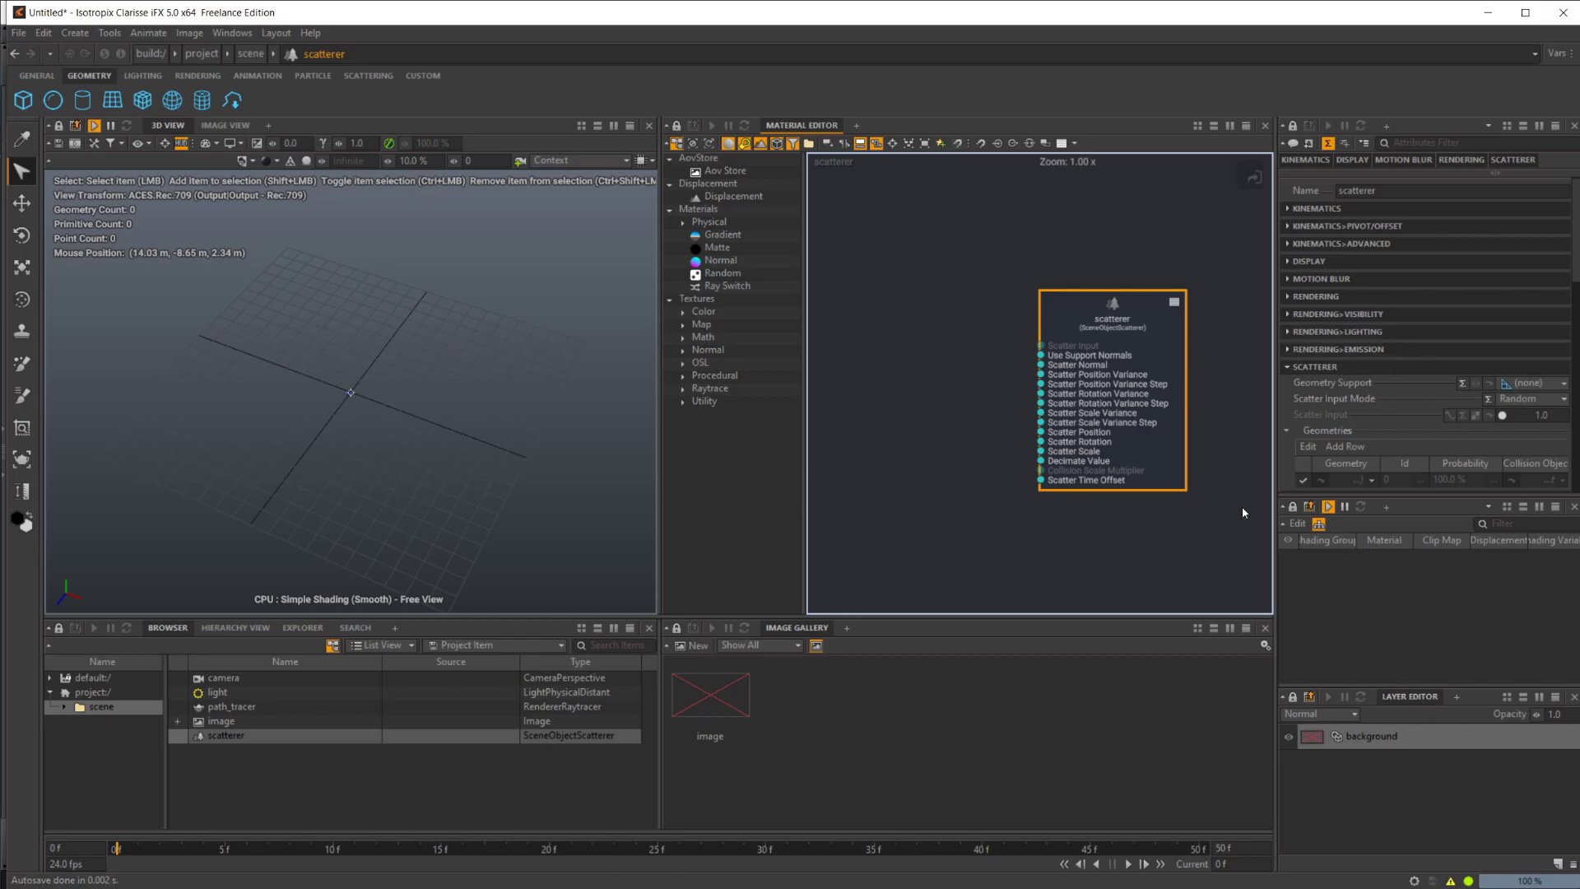
pyautogui.scroll(-10, 1334, 322)
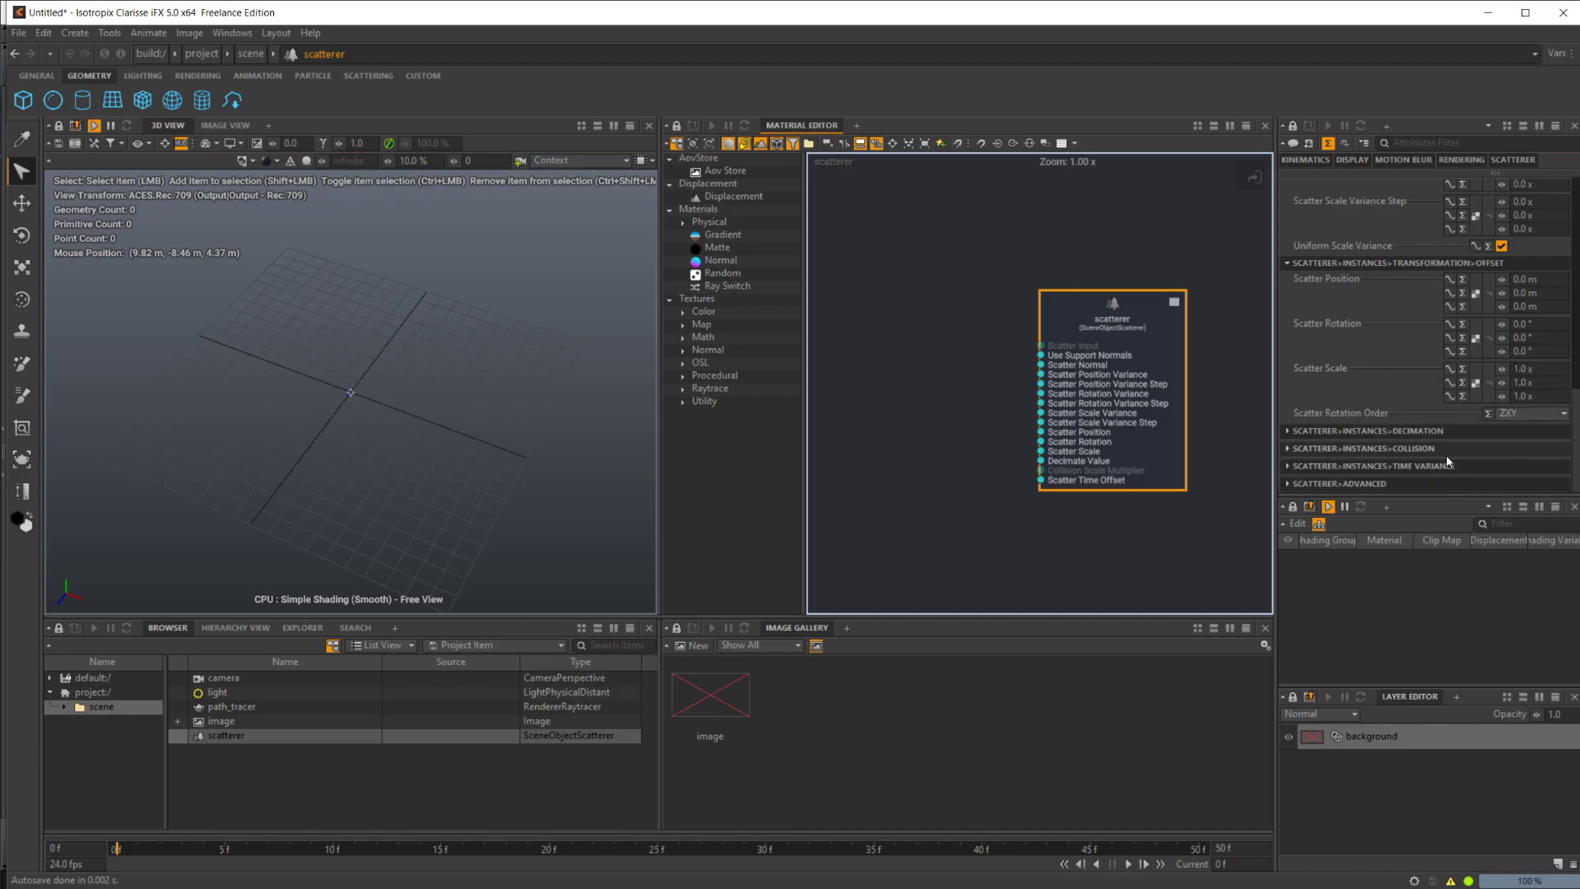
pyautogui.hotkey('alt', 'Tab')
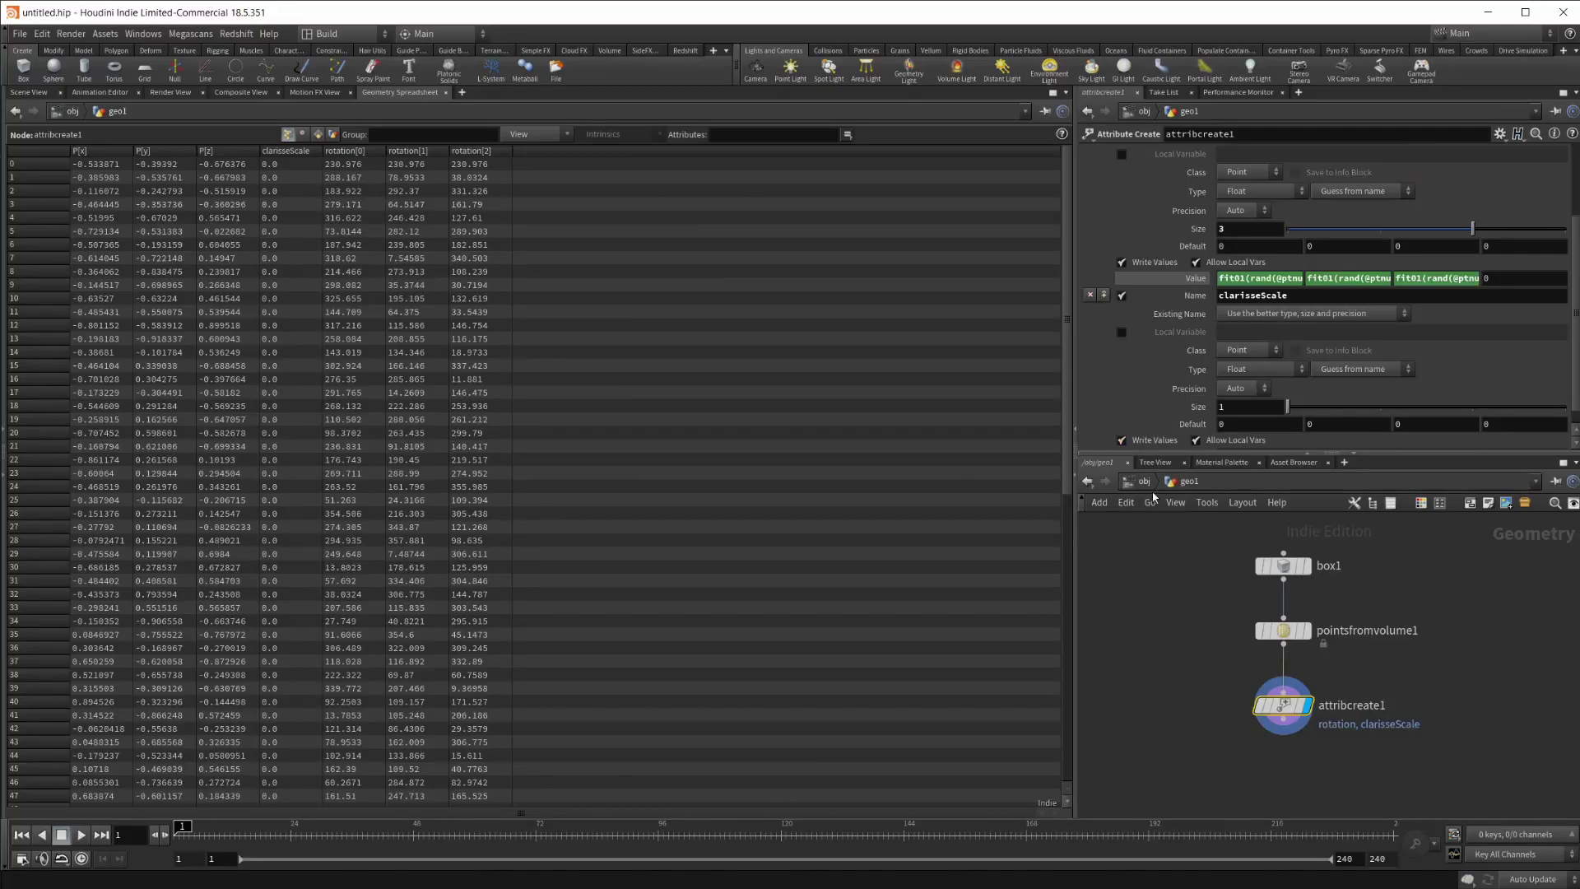
pyautogui.scroll(-1, 1191, 374)
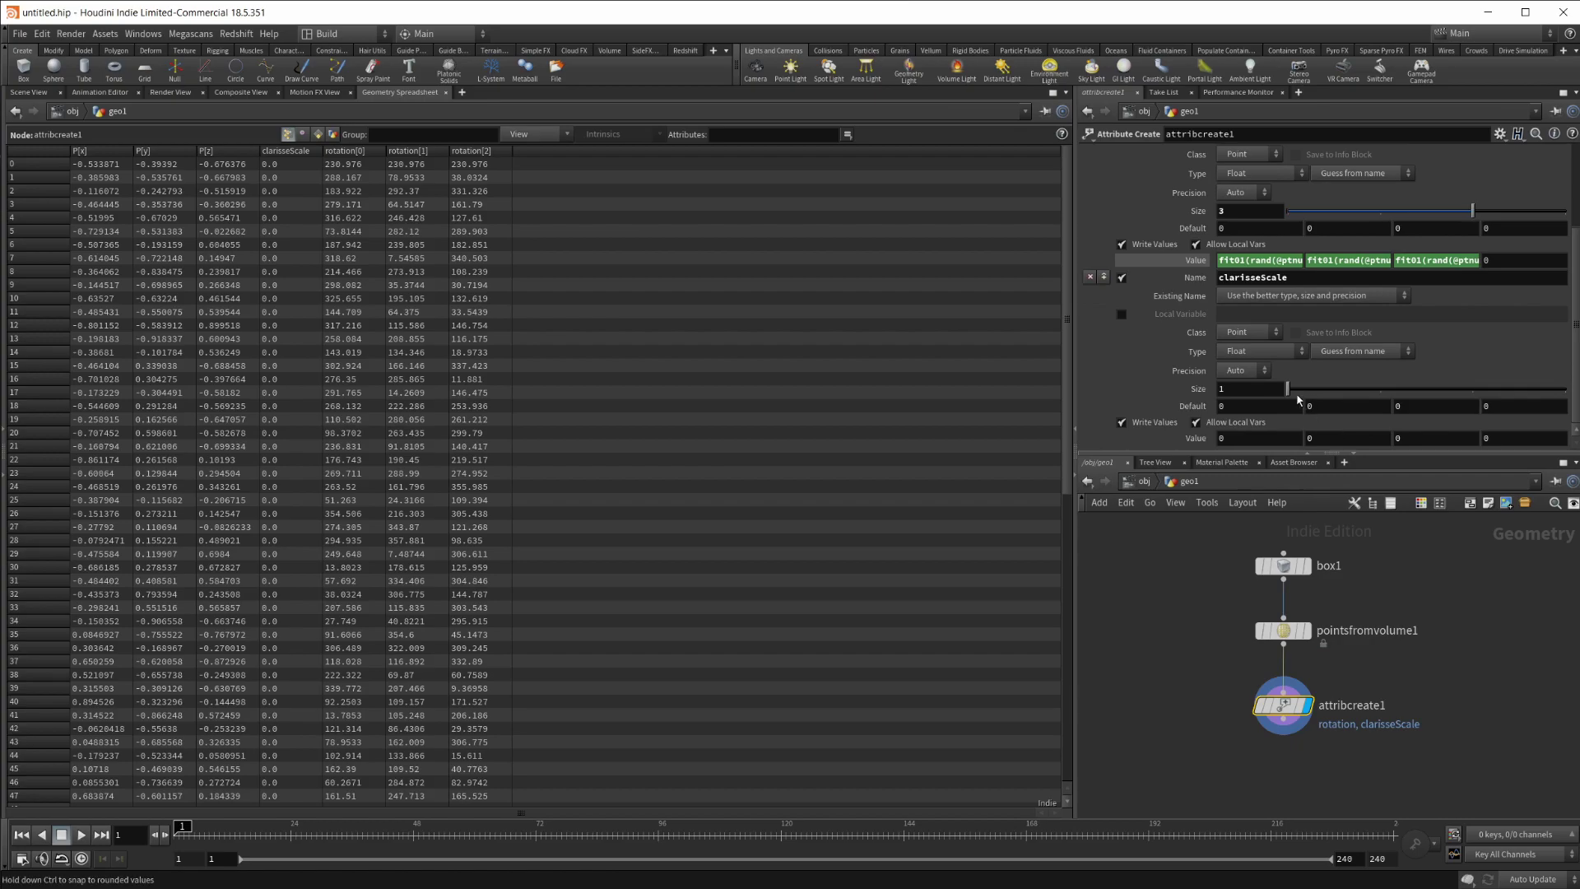
pyautogui.moveTo(1289, 388); pyautogui.dragTo(1473, 388)
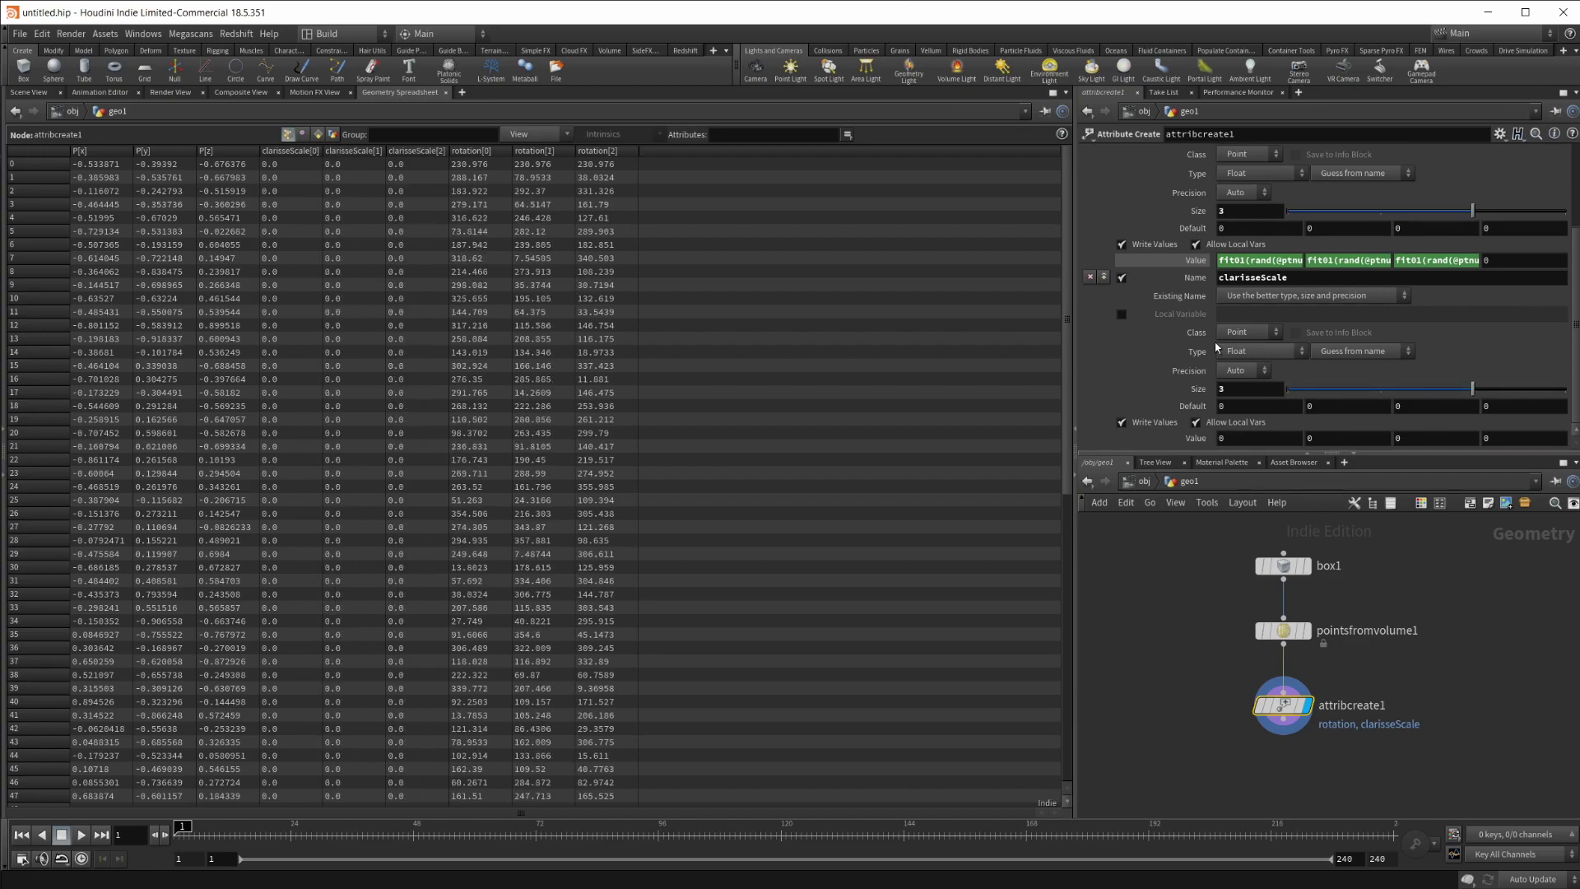
pyautogui.click(1257, 439)
pyautogui.write('fi')
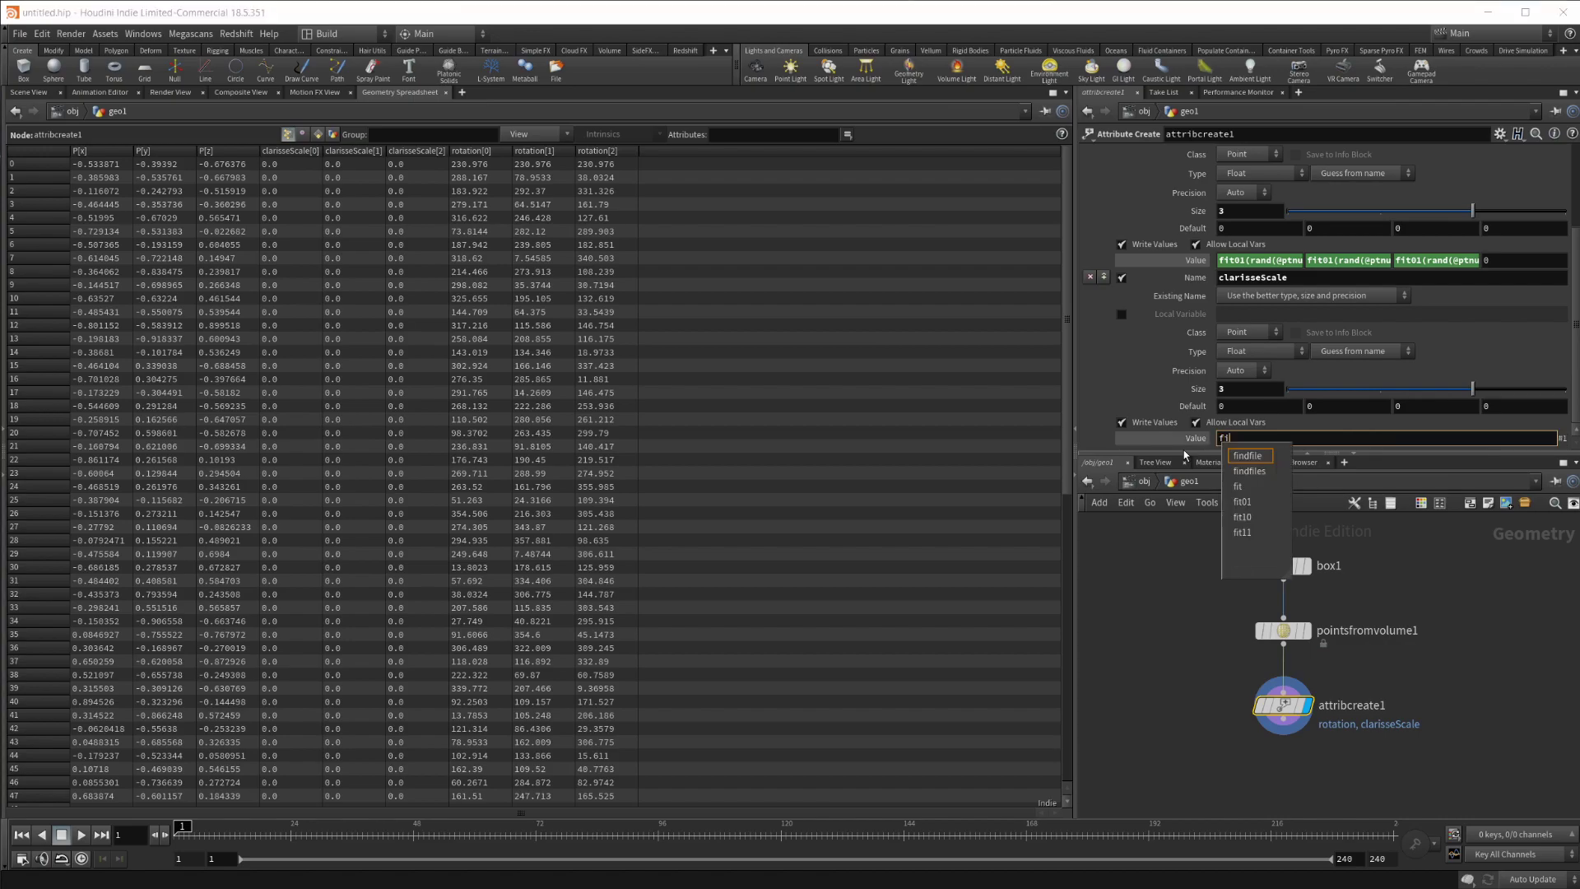
pyautogui.write('t01')
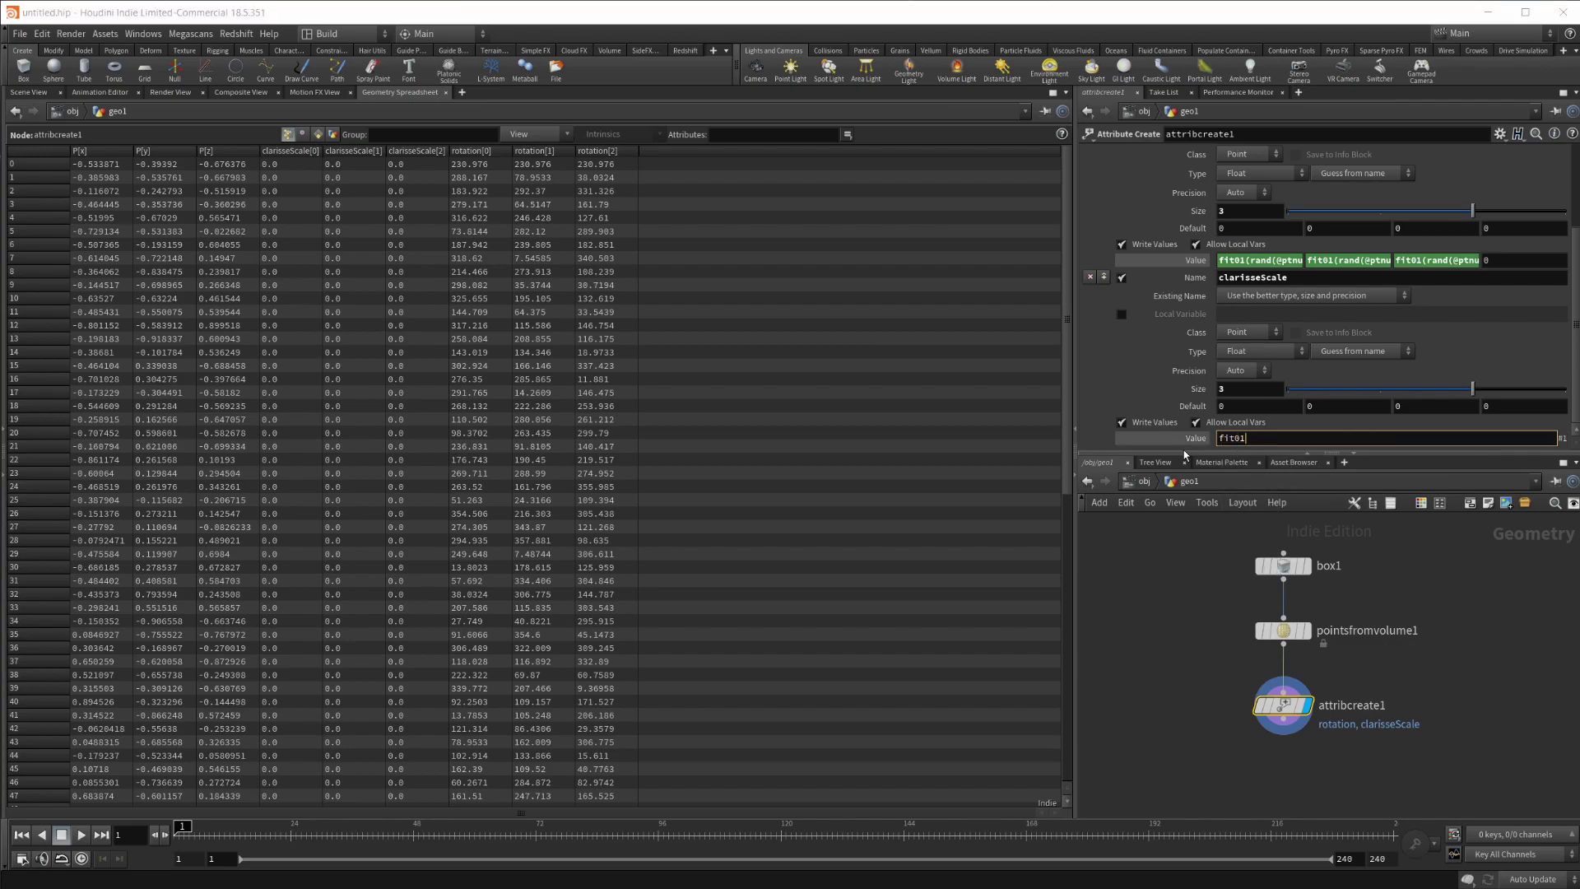
pyautogui.write('(rand(@ptnum),')
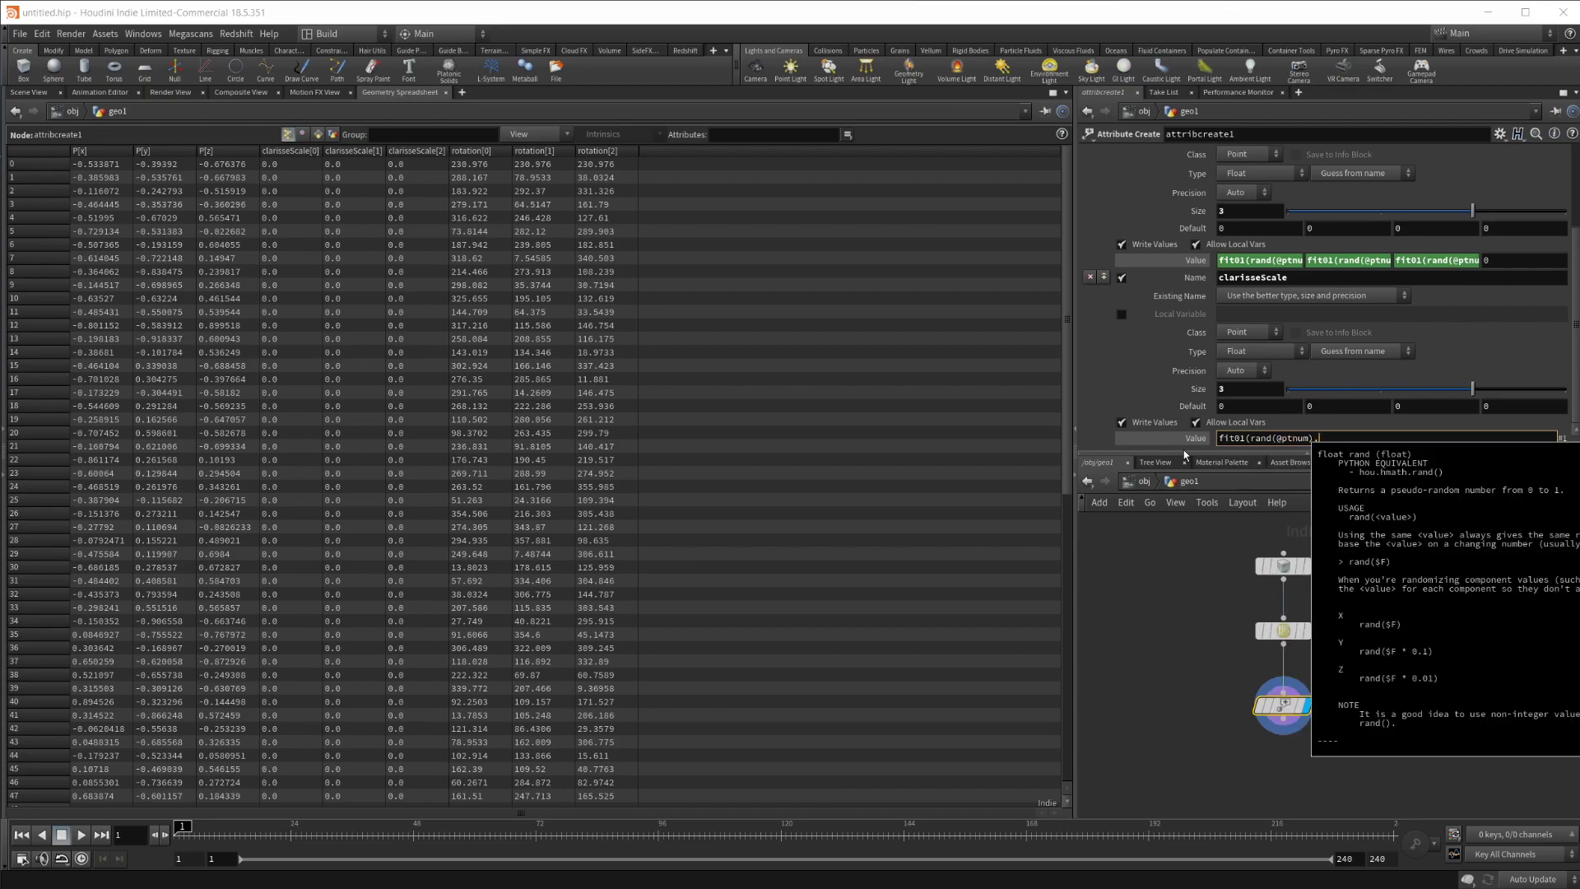
pyautogui.write('0.5,2)')
pyautogui.press('Return')
# Copy clarisseScale's first value component and paste it into the second component as a relative reference
pyautogui.rightClick(1234, 438)
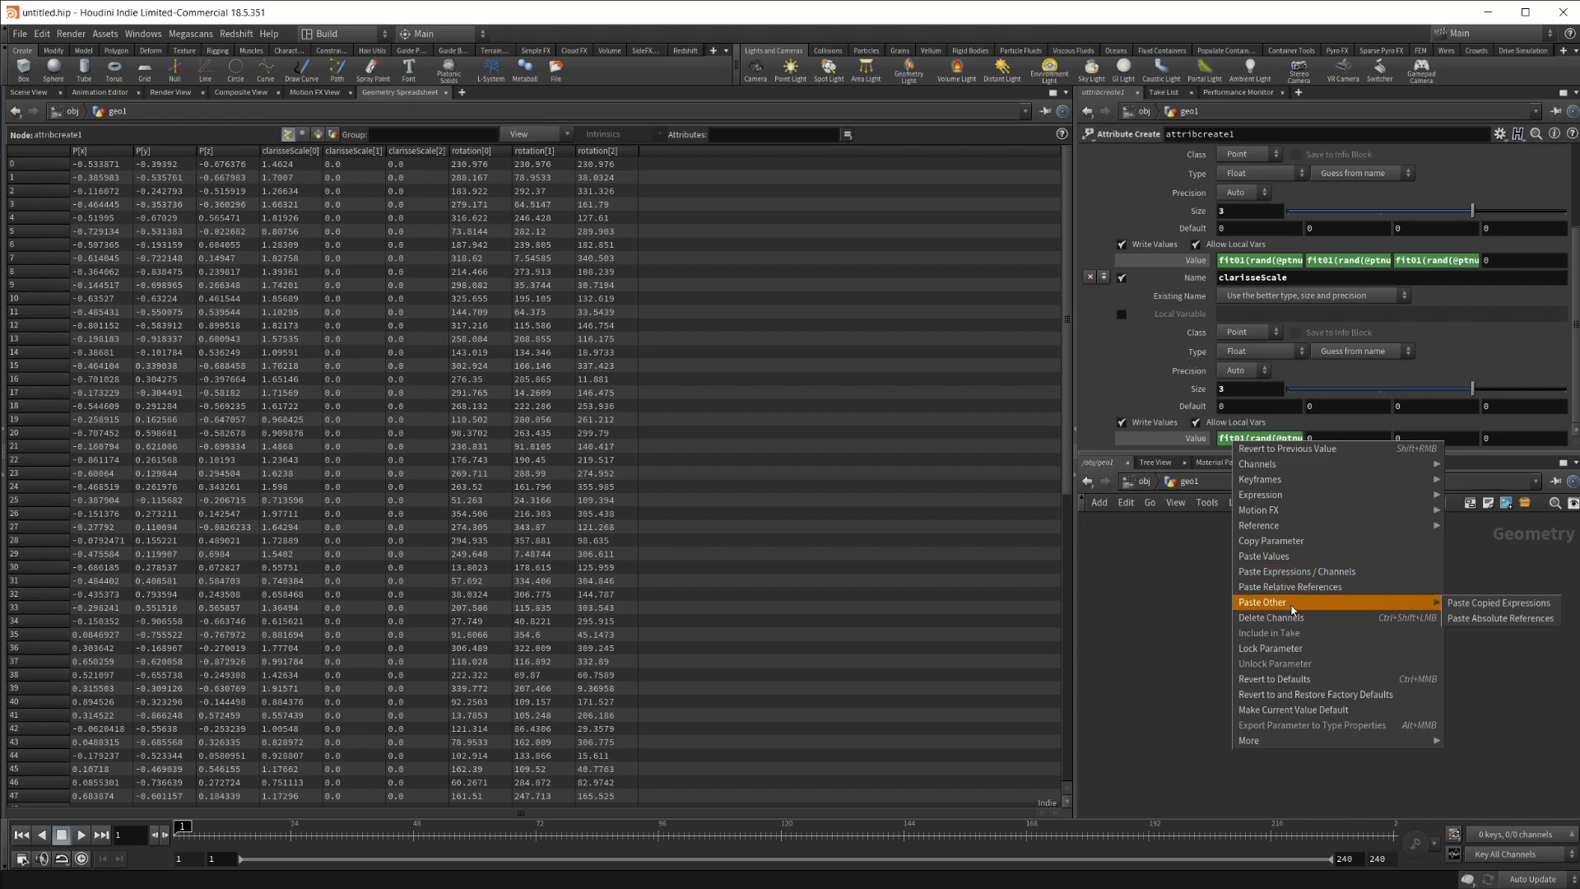
pyautogui.click(1286, 541)
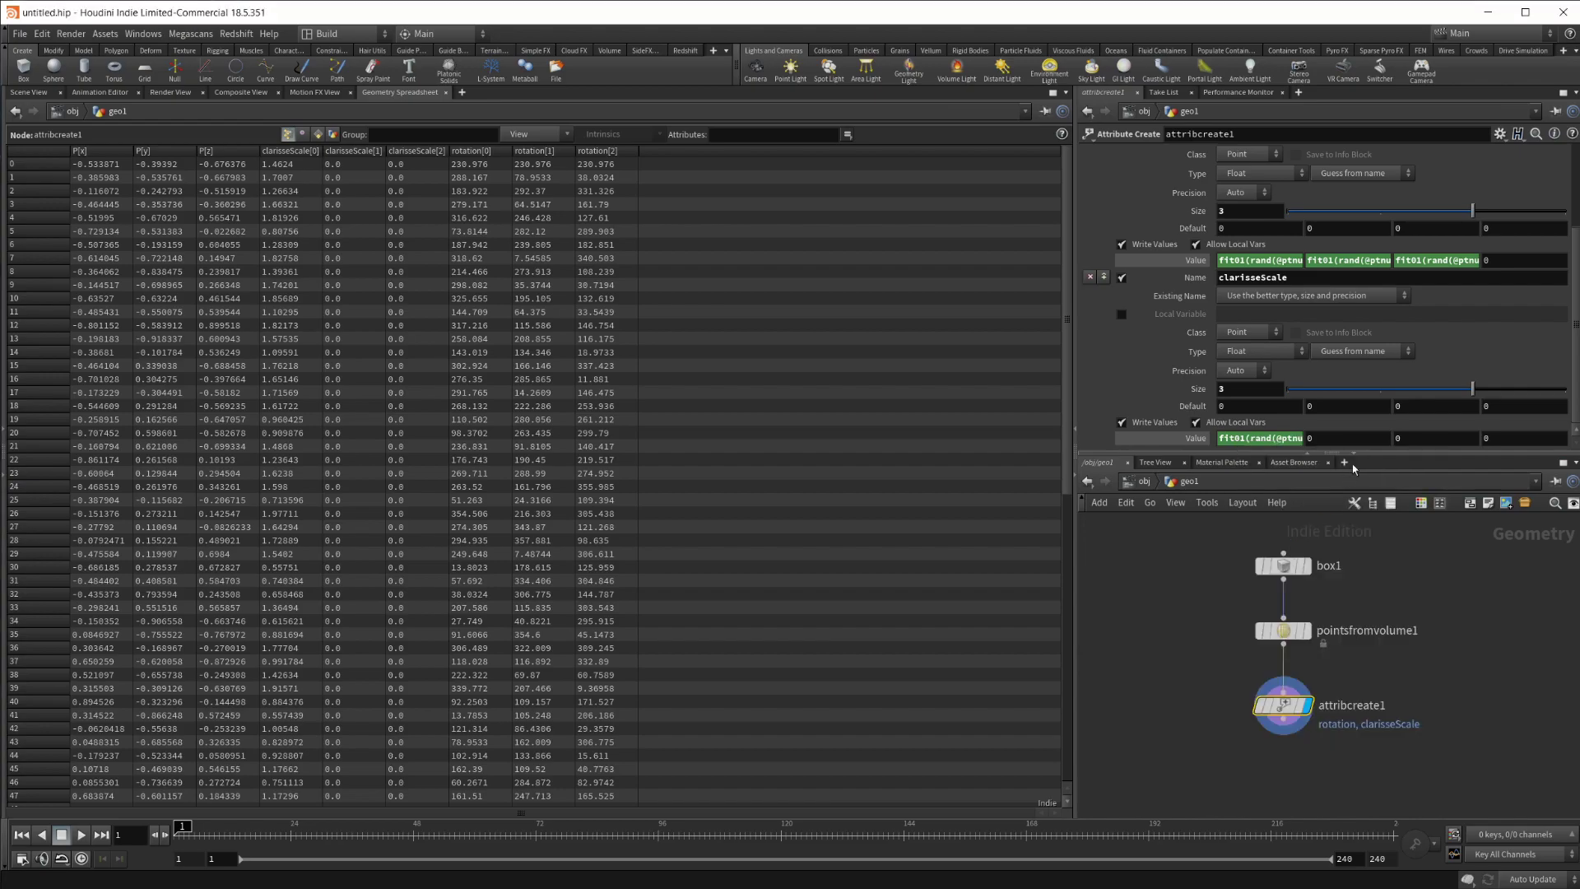
pyautogui.rightClick(1336, 438)
pyautogui.click(1419, 586)
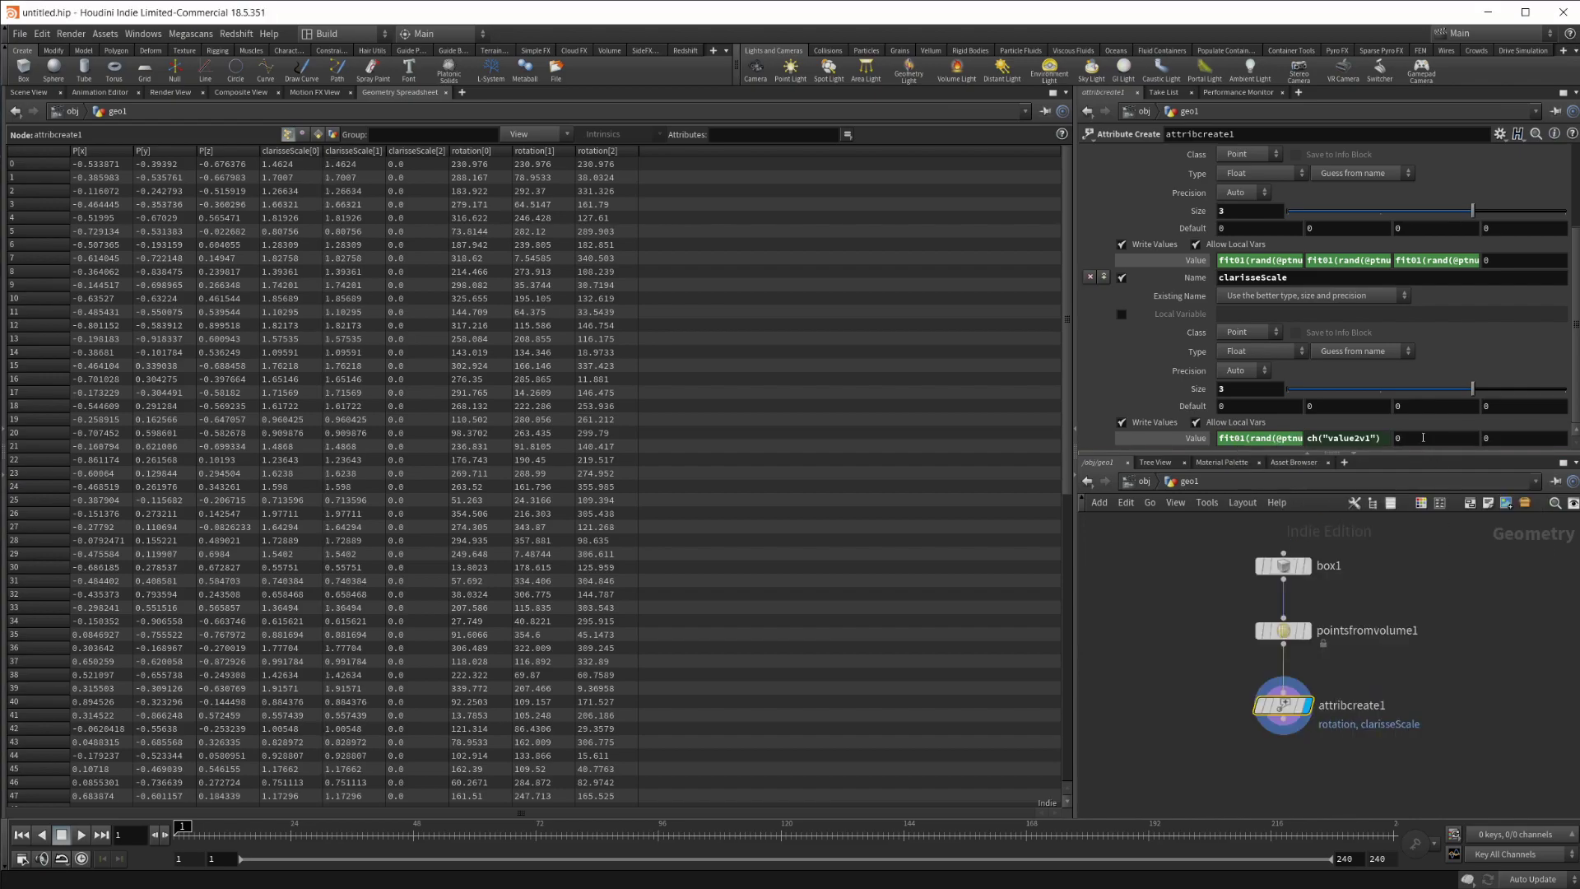
# Paste clarisseScale's first value component into its third component as a relative reference
pyautogui.rightClick(1421, 439)
pyautogui.click(1520, 582)
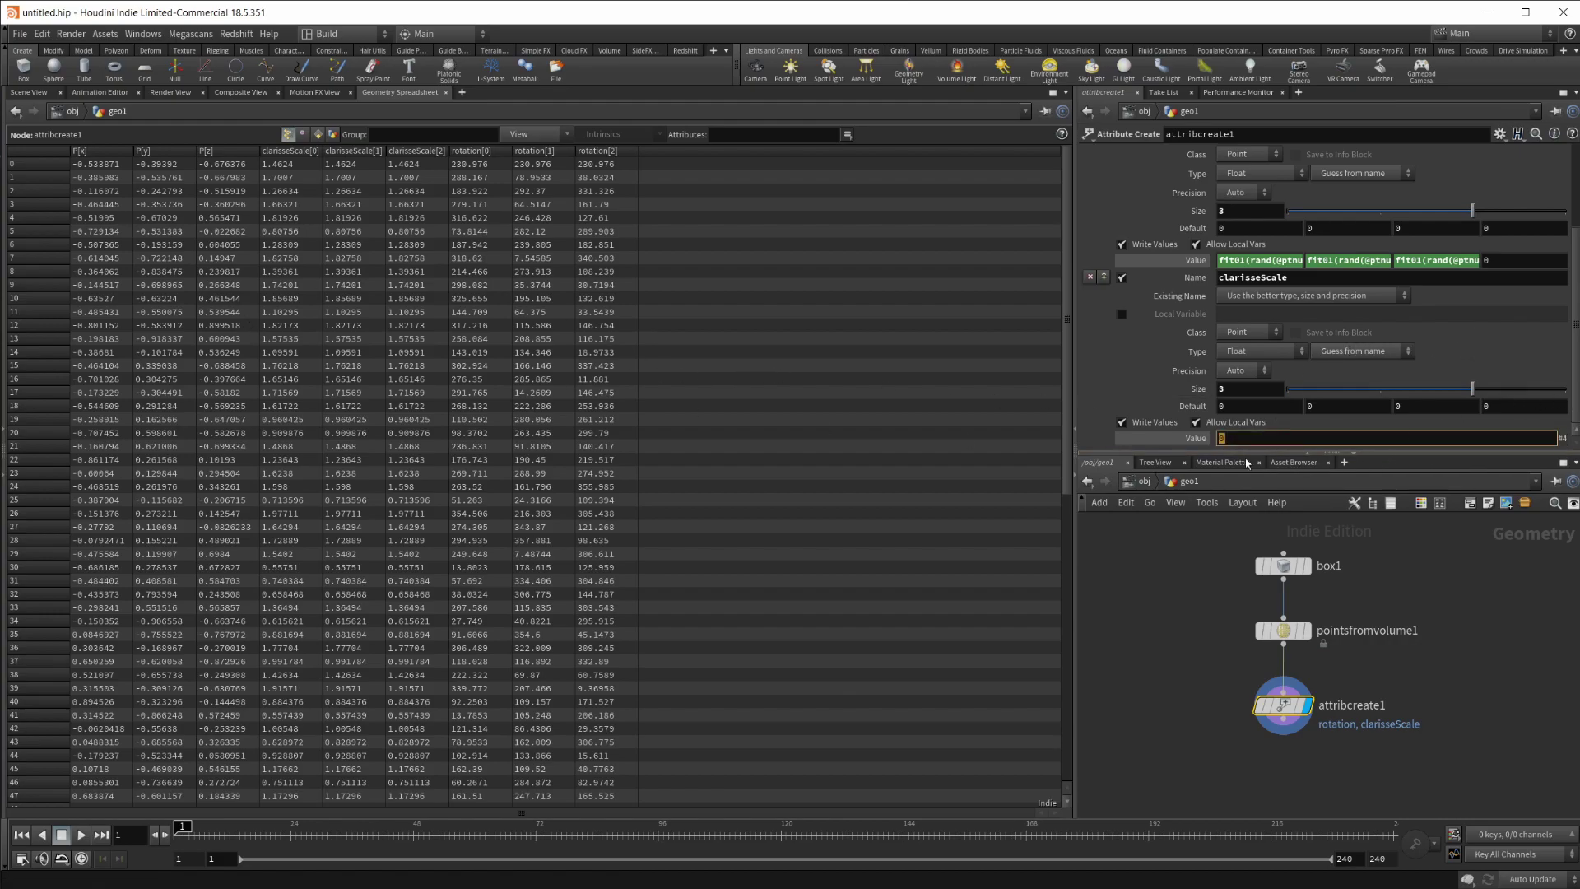
pyautogui.click(1195, 438)
pyautogui.click(1192, 438)
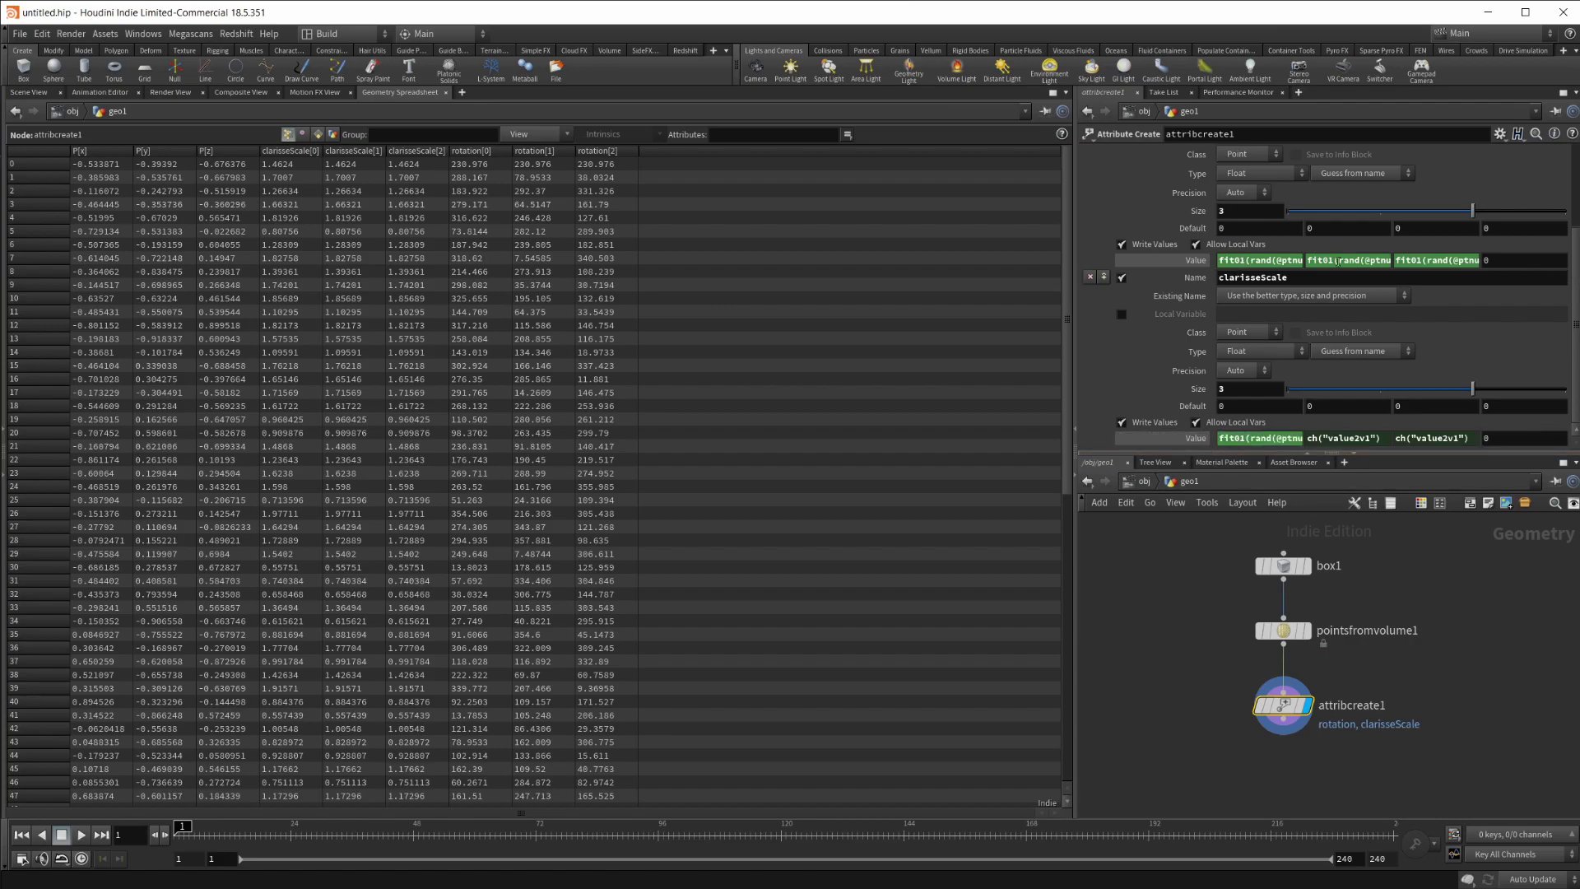
# Compare the rotation attribute's value expressions with their evaluated numbers
pyautogui.click(1491, 261)
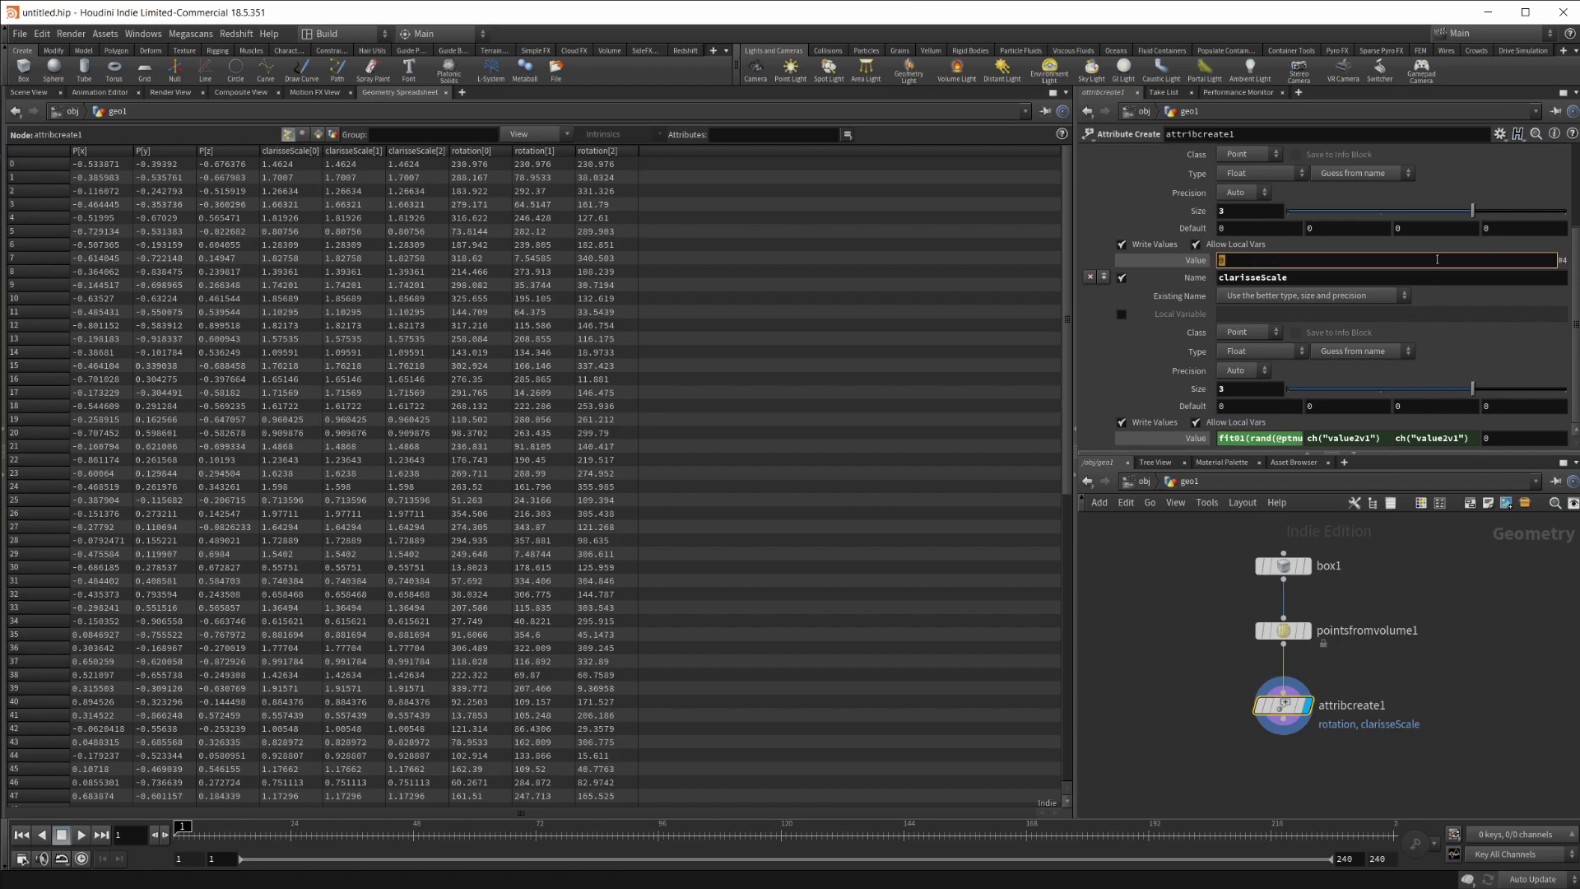
pyautogui.click(1191, 262)
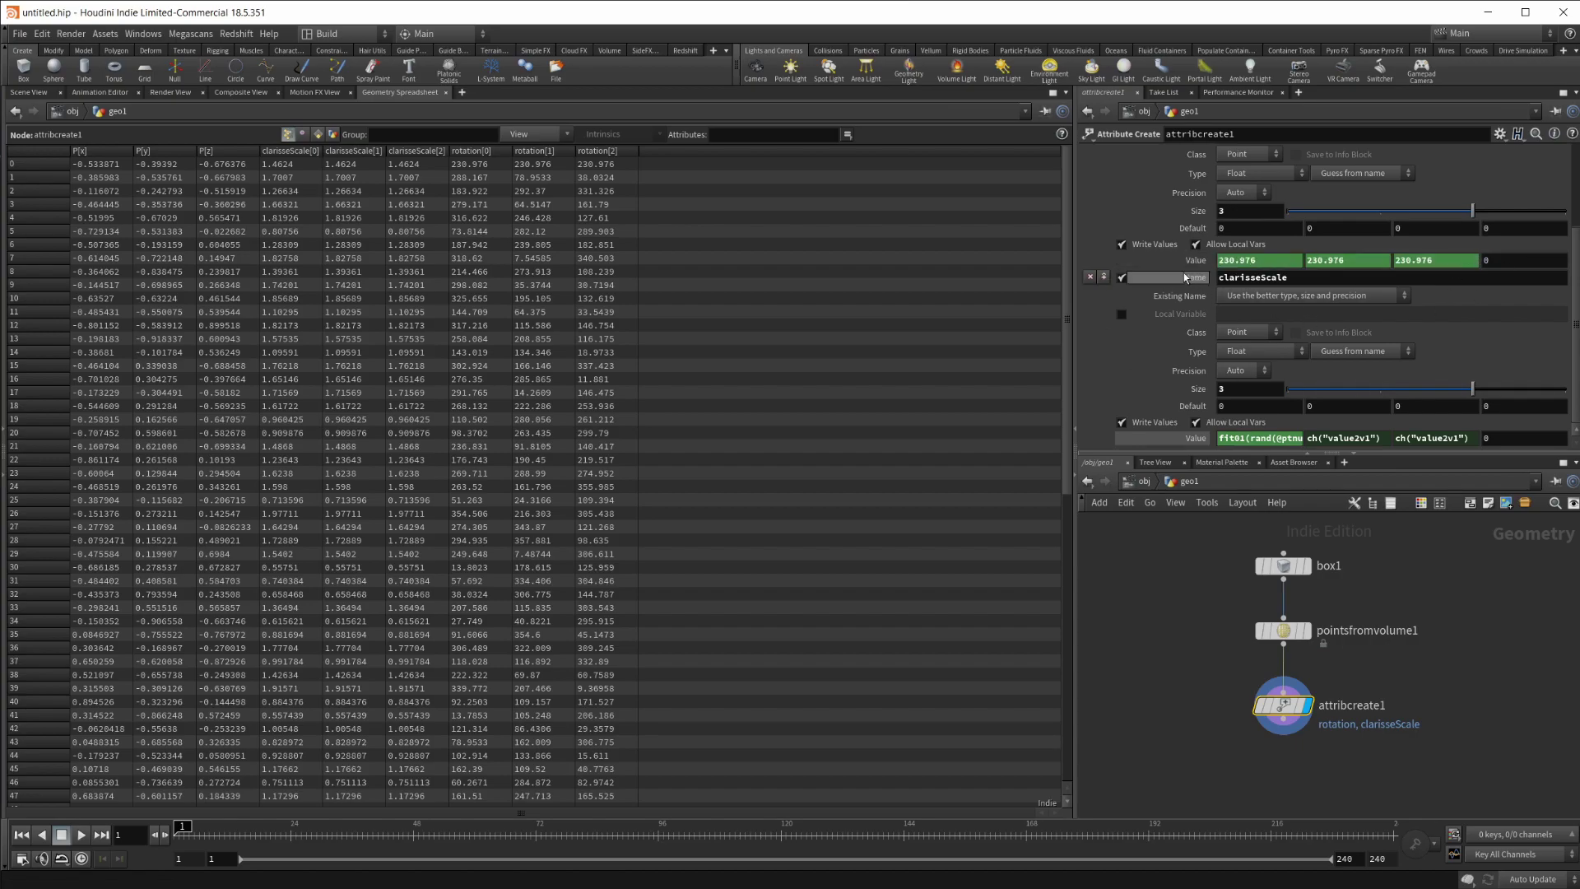
pyautogui.click(1123, 259)
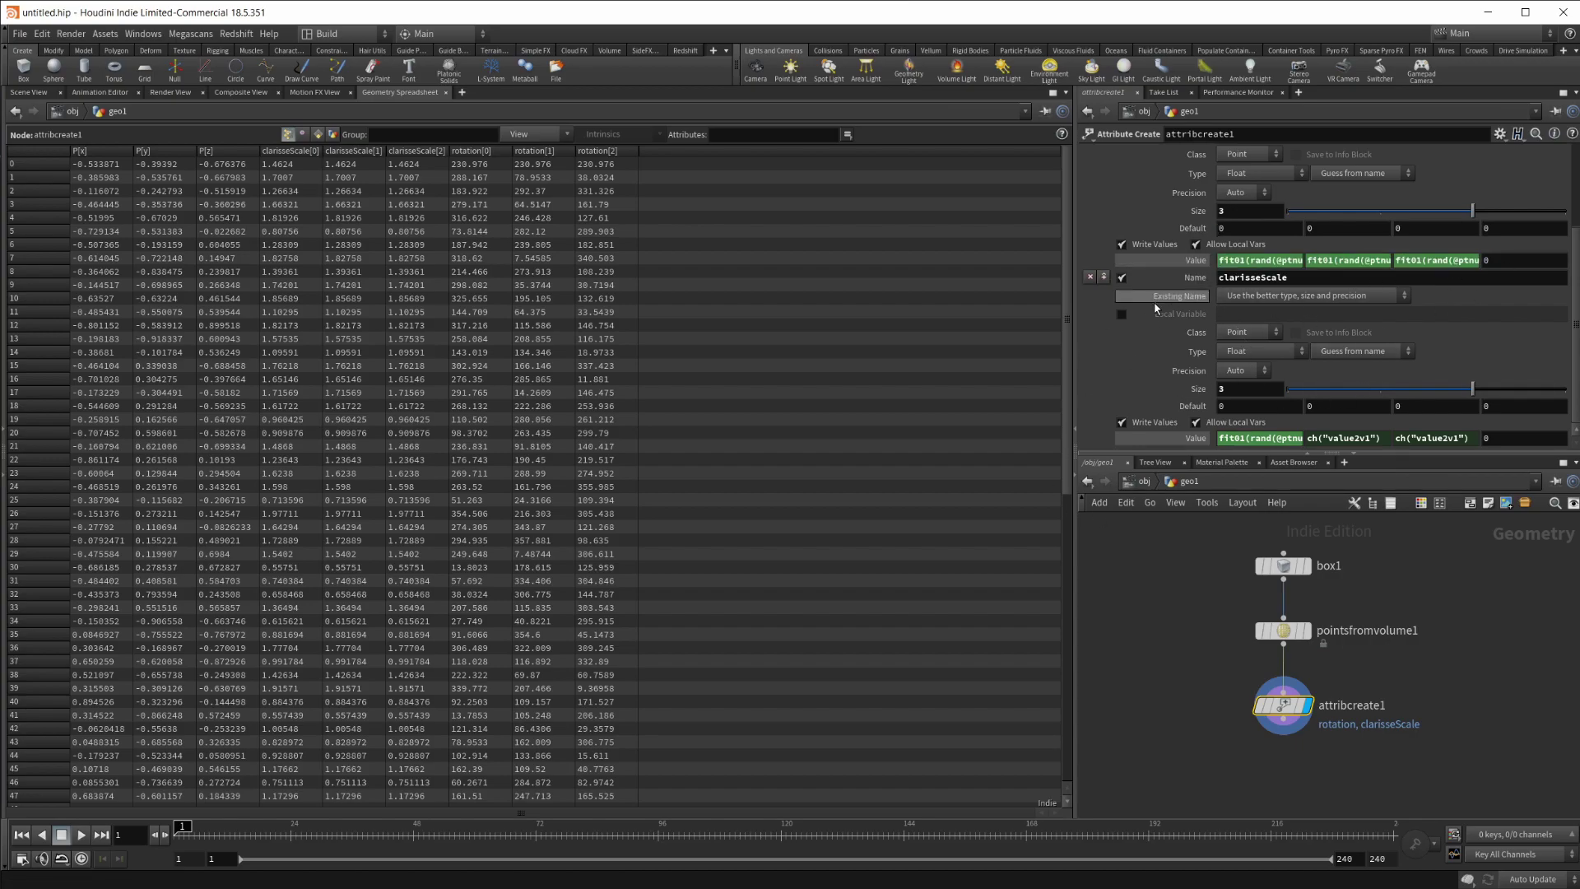
pyautogui.scroll(1, 1165, 329)
pyautogui.scroll(-1, 1178, 359)
# Add a Null node below the Attribute Create node and rename it PointCloud
pyautogui.moveTo(1295, 774); pyautogui.dragTo(1305, 645, button='middle')
pyautogui.press('Tab')
pyautogui.write('null')
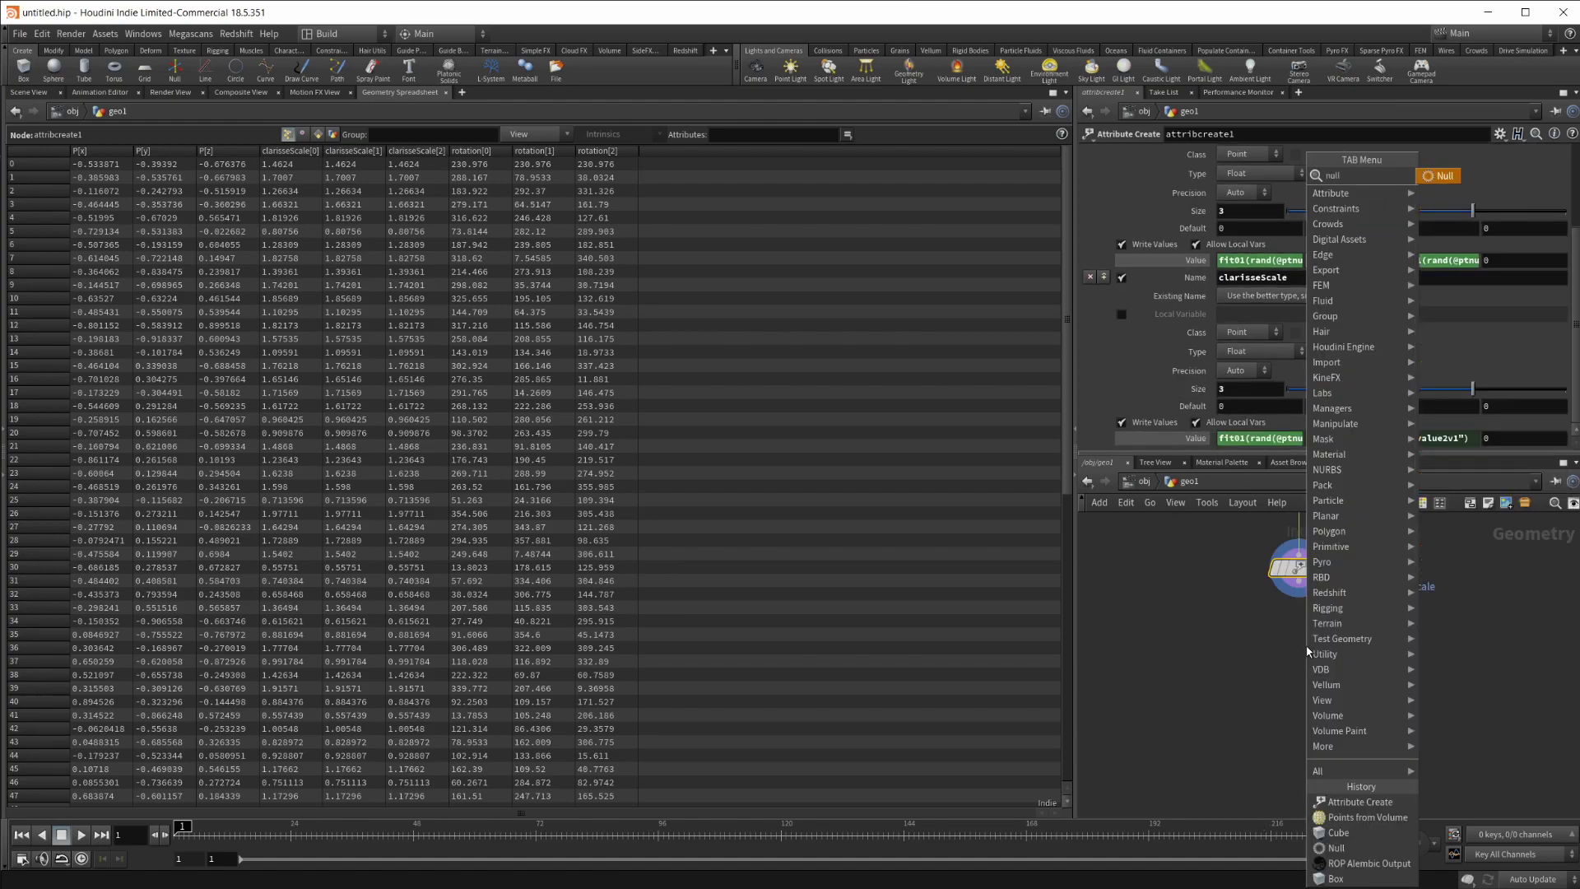
pyautogui.press('Return')
pyautogui.click(1289, 656)
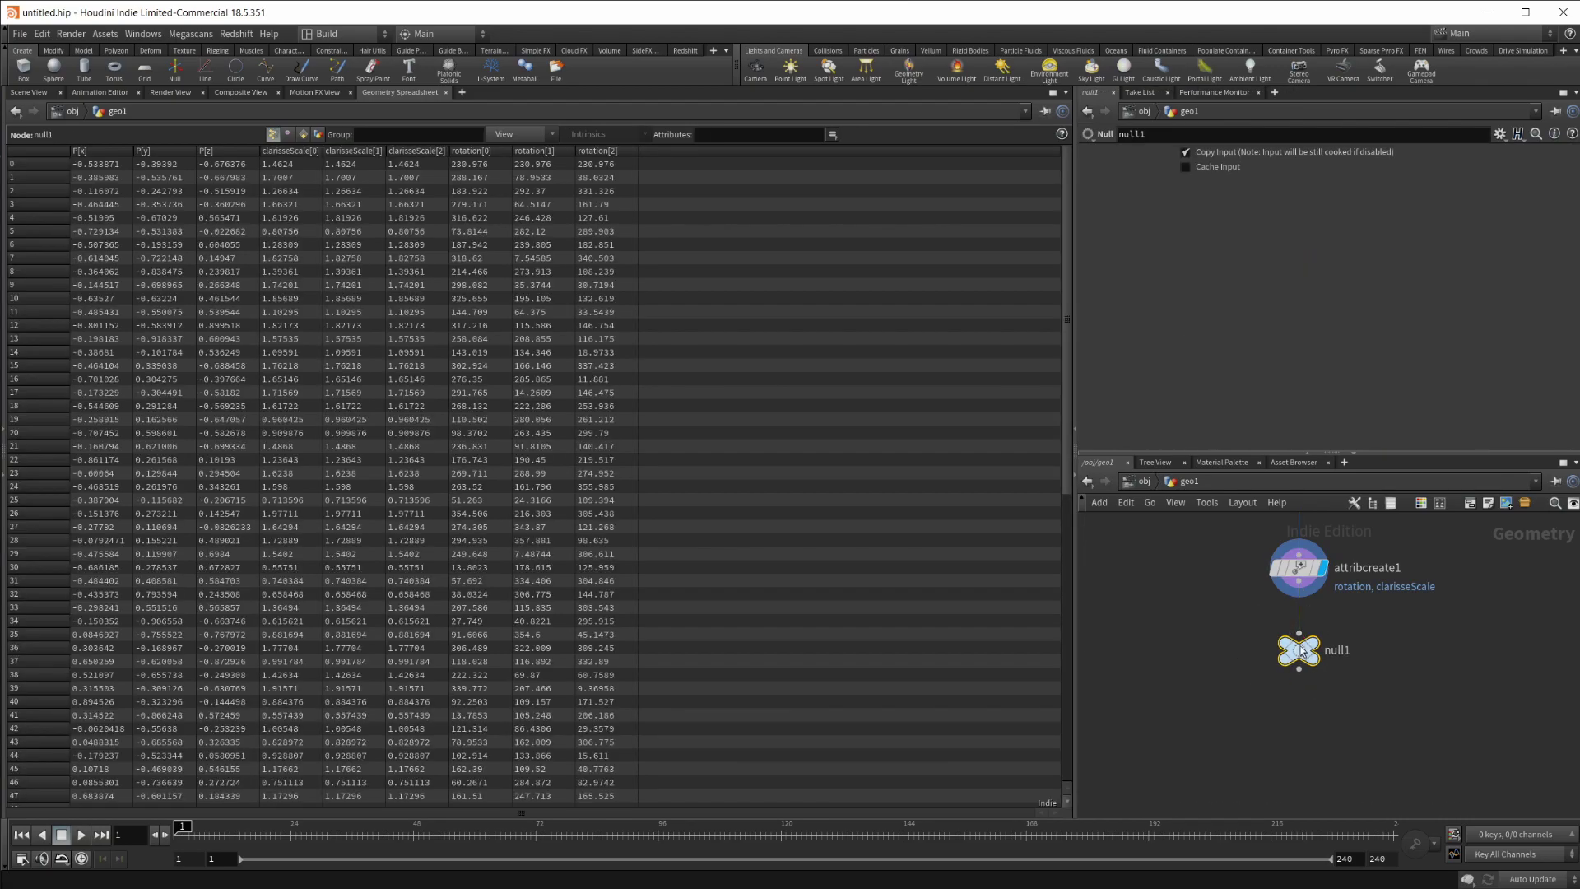
pyautogui.click(1337, 650)
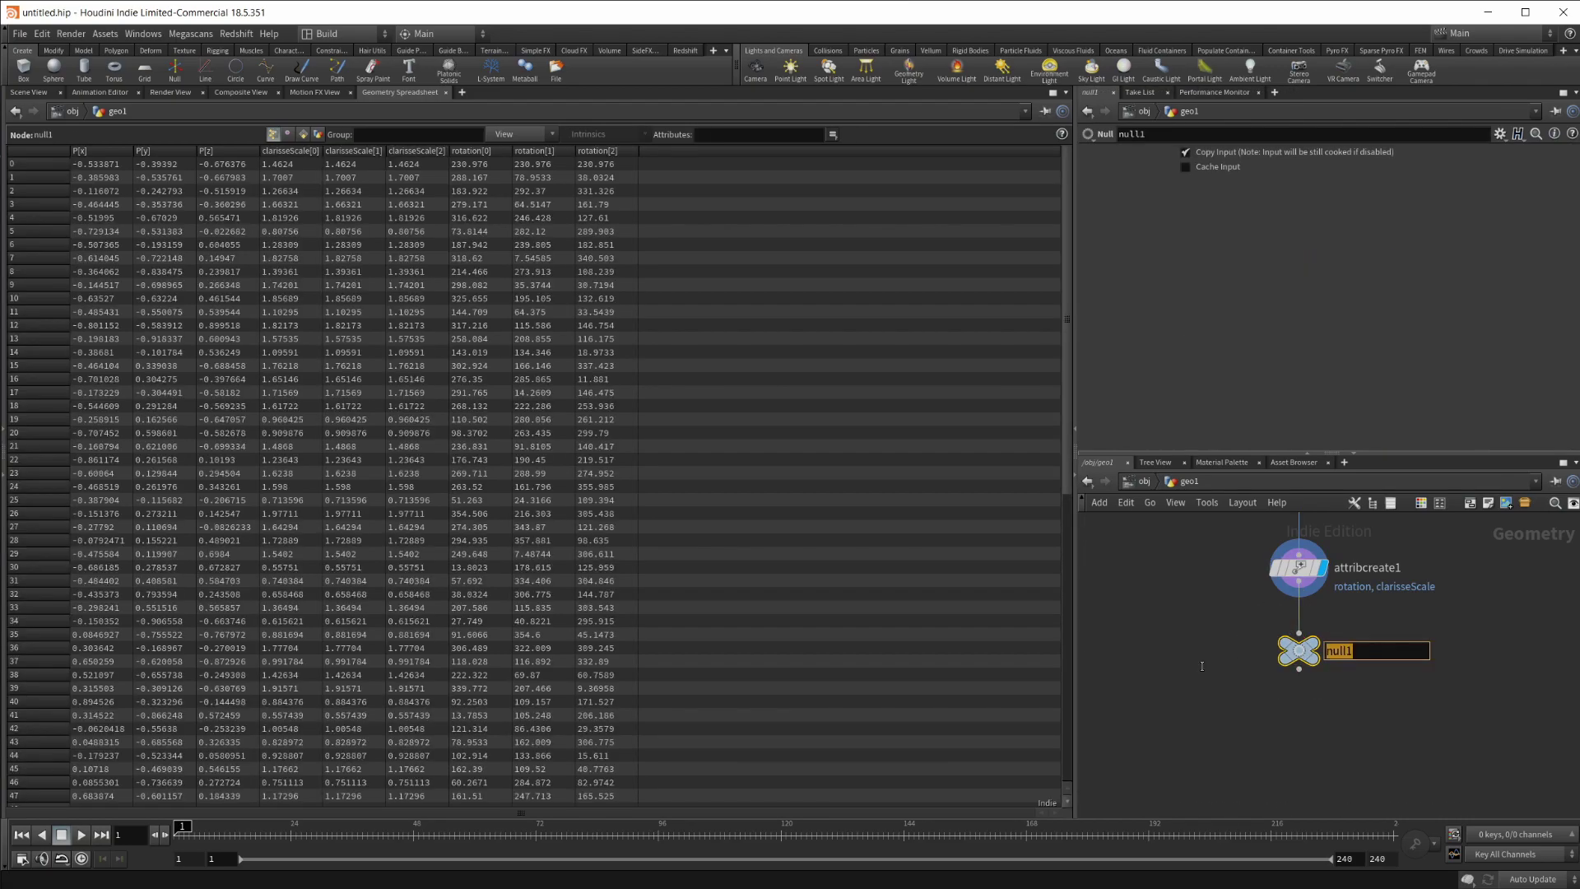
pyautogui.write('PointCloud')
pyautogui.press('Return')
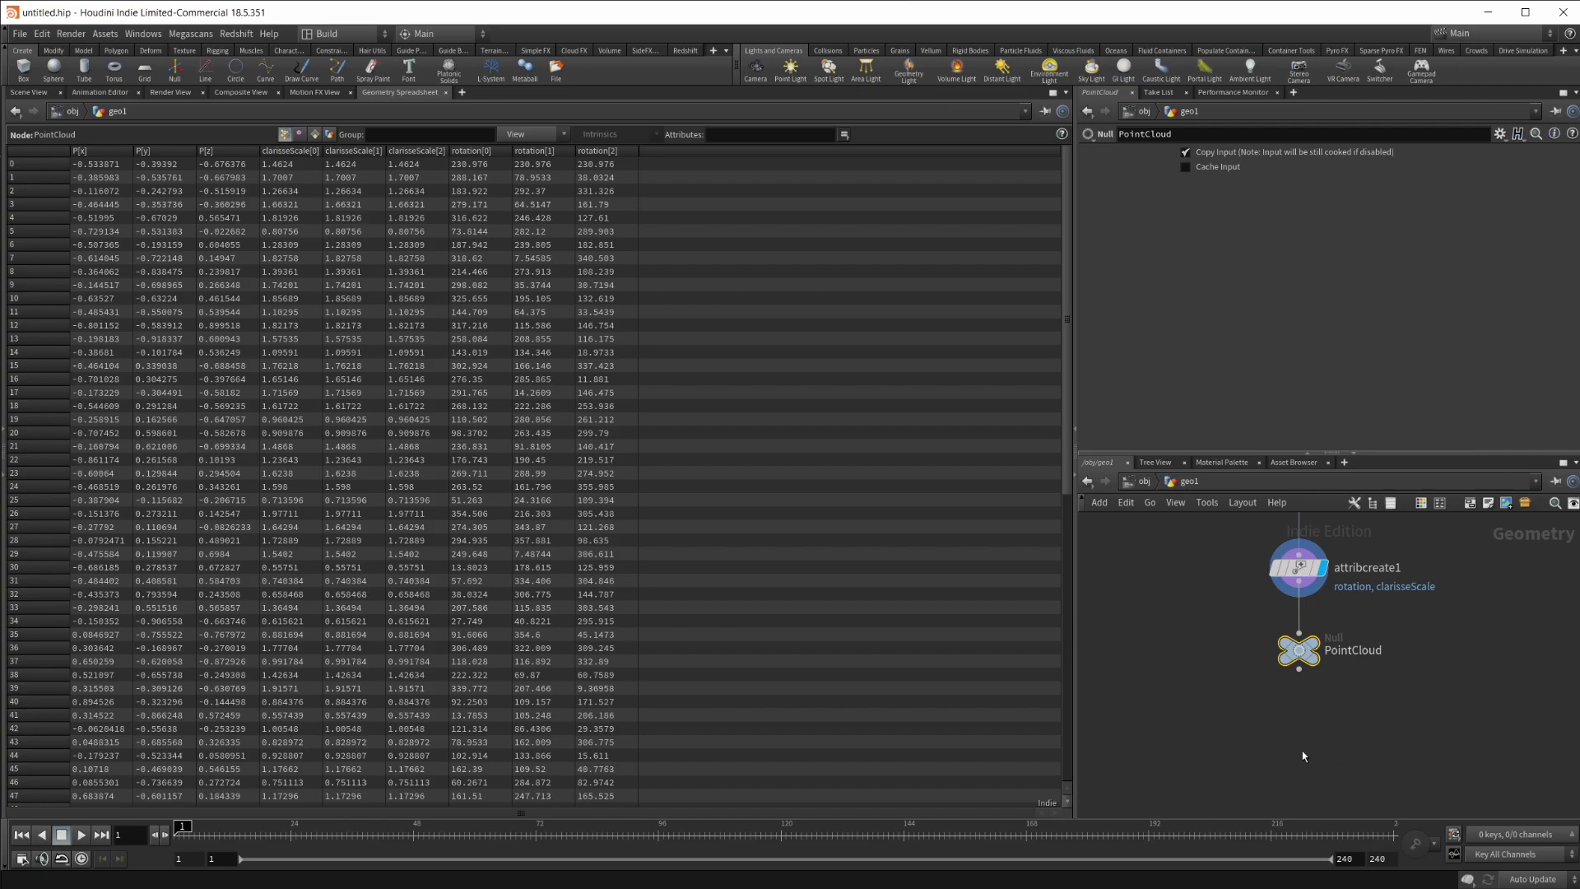
# Add a ROP Alembic Output node connected below the PointCloud null
pyautogui.press('Tab')
pyautogui.write('rop')
pyautogui.press('Return')
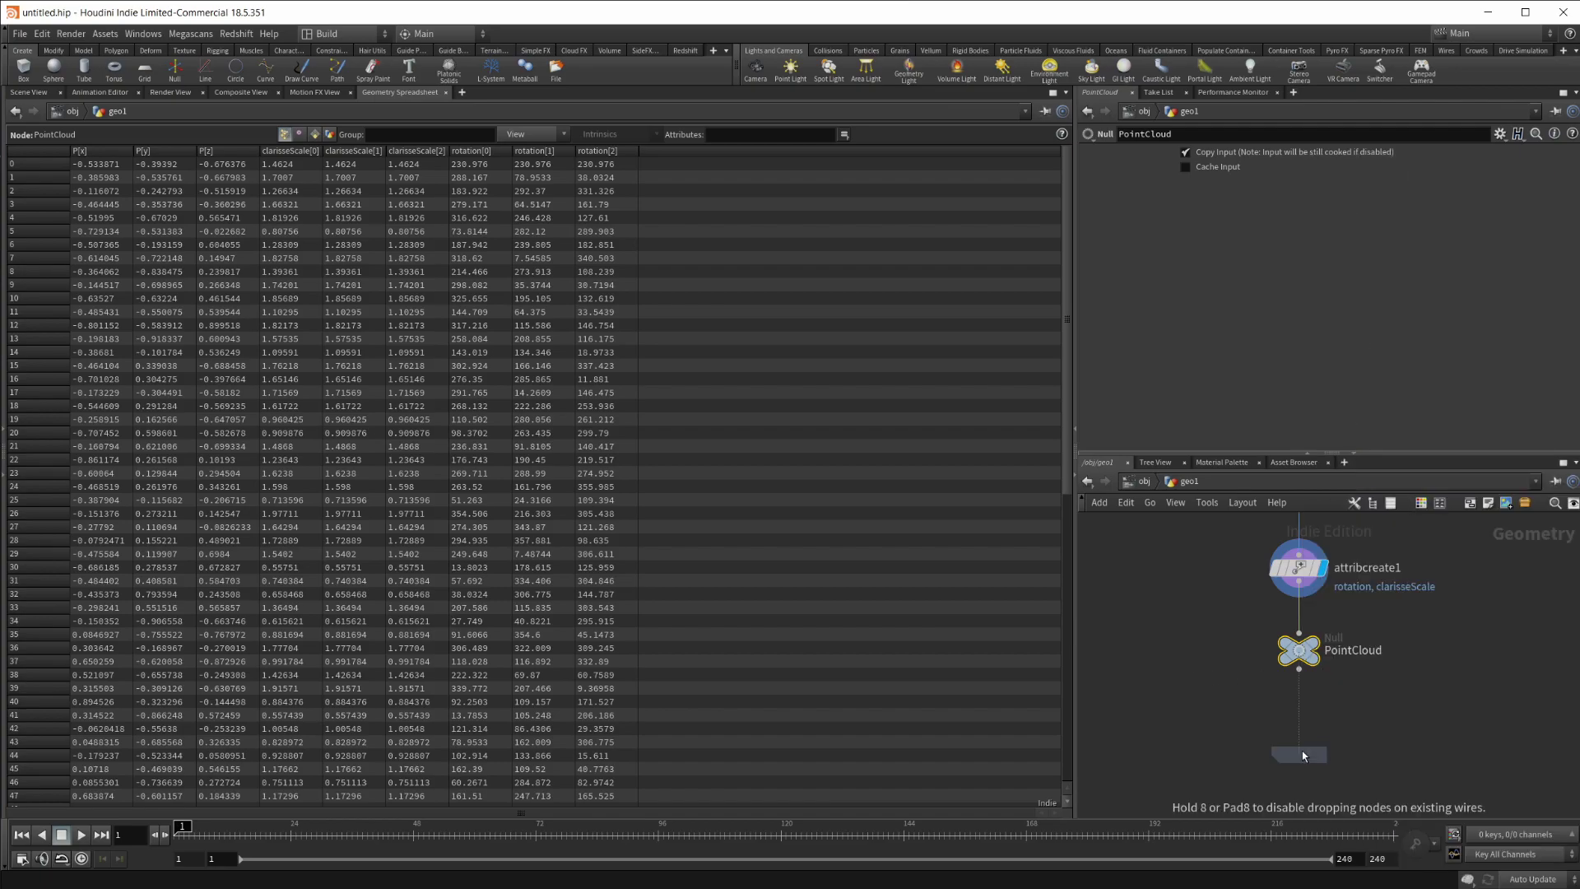
pyautogui.click(1302, 750)
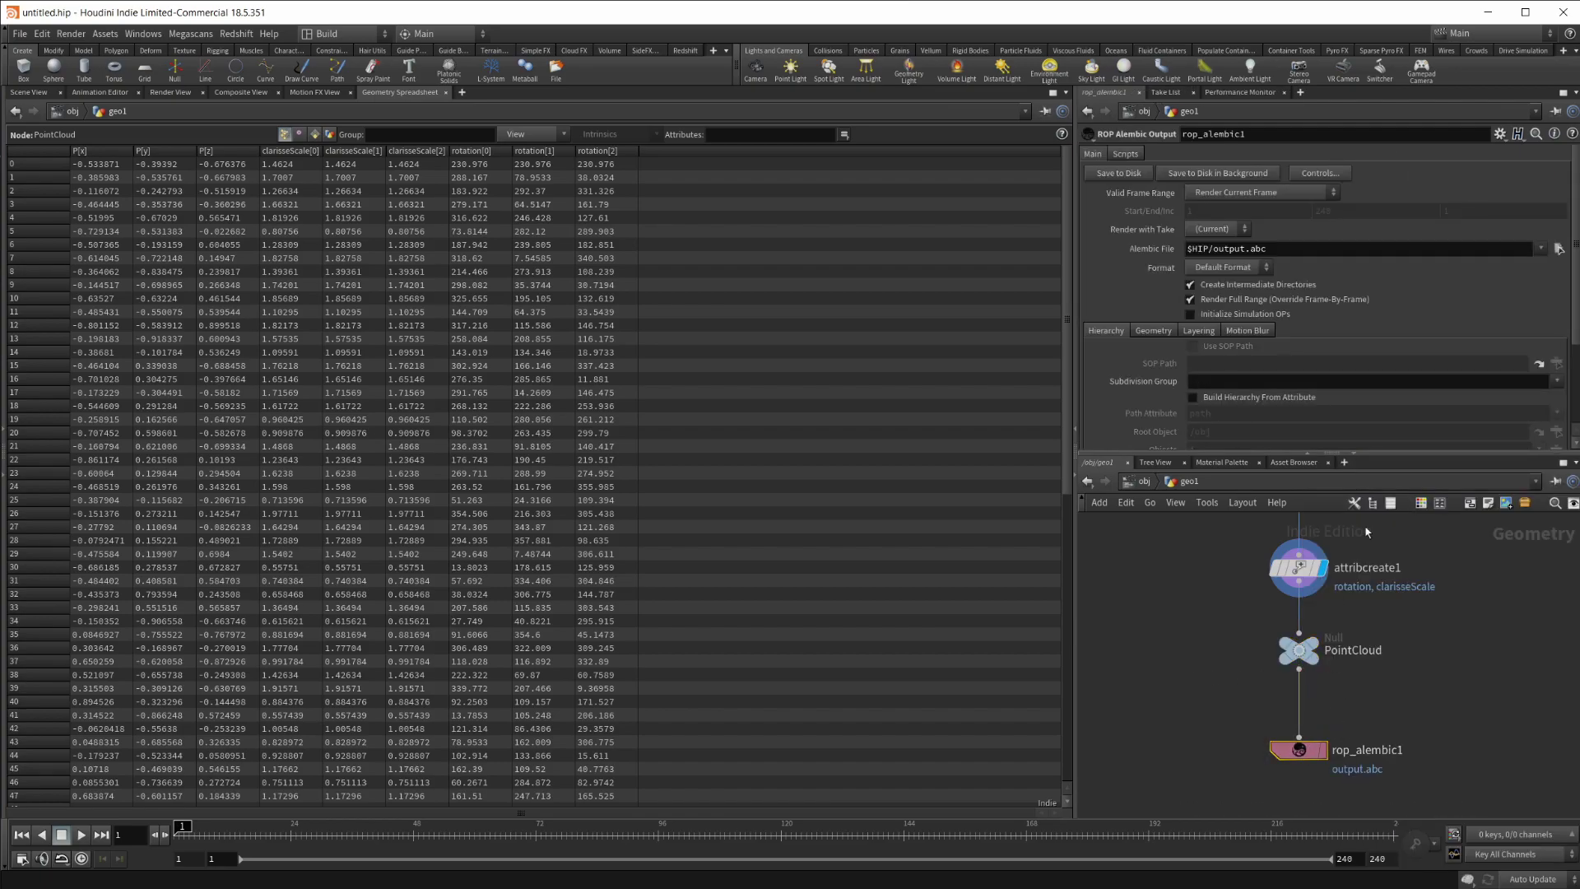
# Set the Alembic output file to clarisse demo.abc in the Houdini to Clarisse folder under F:/Tests
pyautogui.click(1558, 248)
pyautogui.scroll(-1, 1067, 434)
pyautogui.click(905, 334)
pyautogui.scroll(-3, 1119, 386)
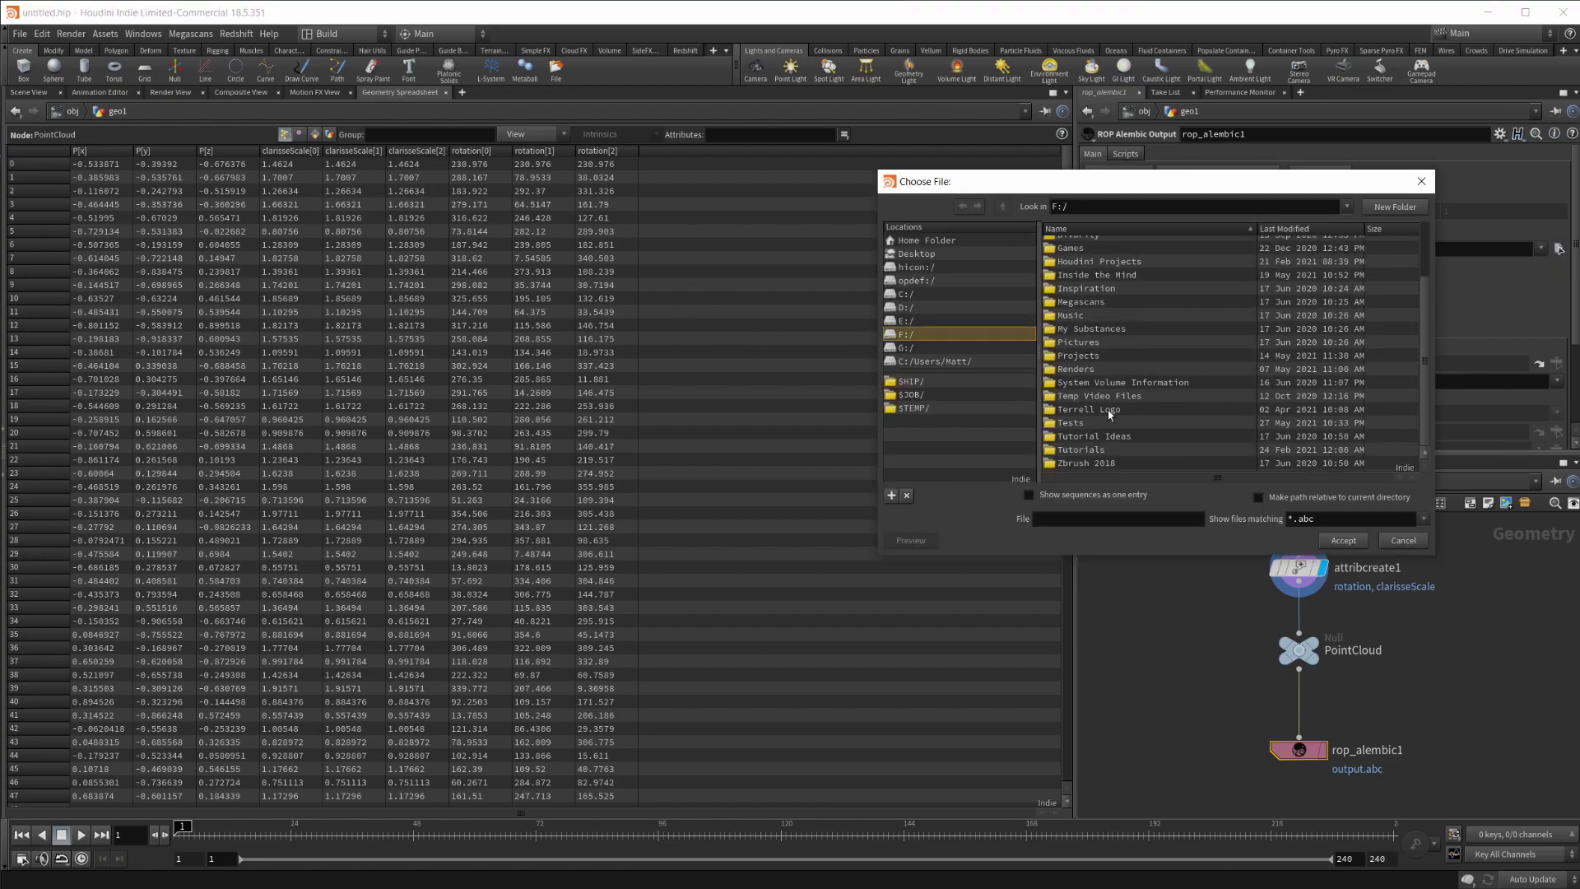
pyautogui.doubleClick(1071, 423)
pyautogui.doubleClick(1096, 258)
pyautogui.click(1126, 517)
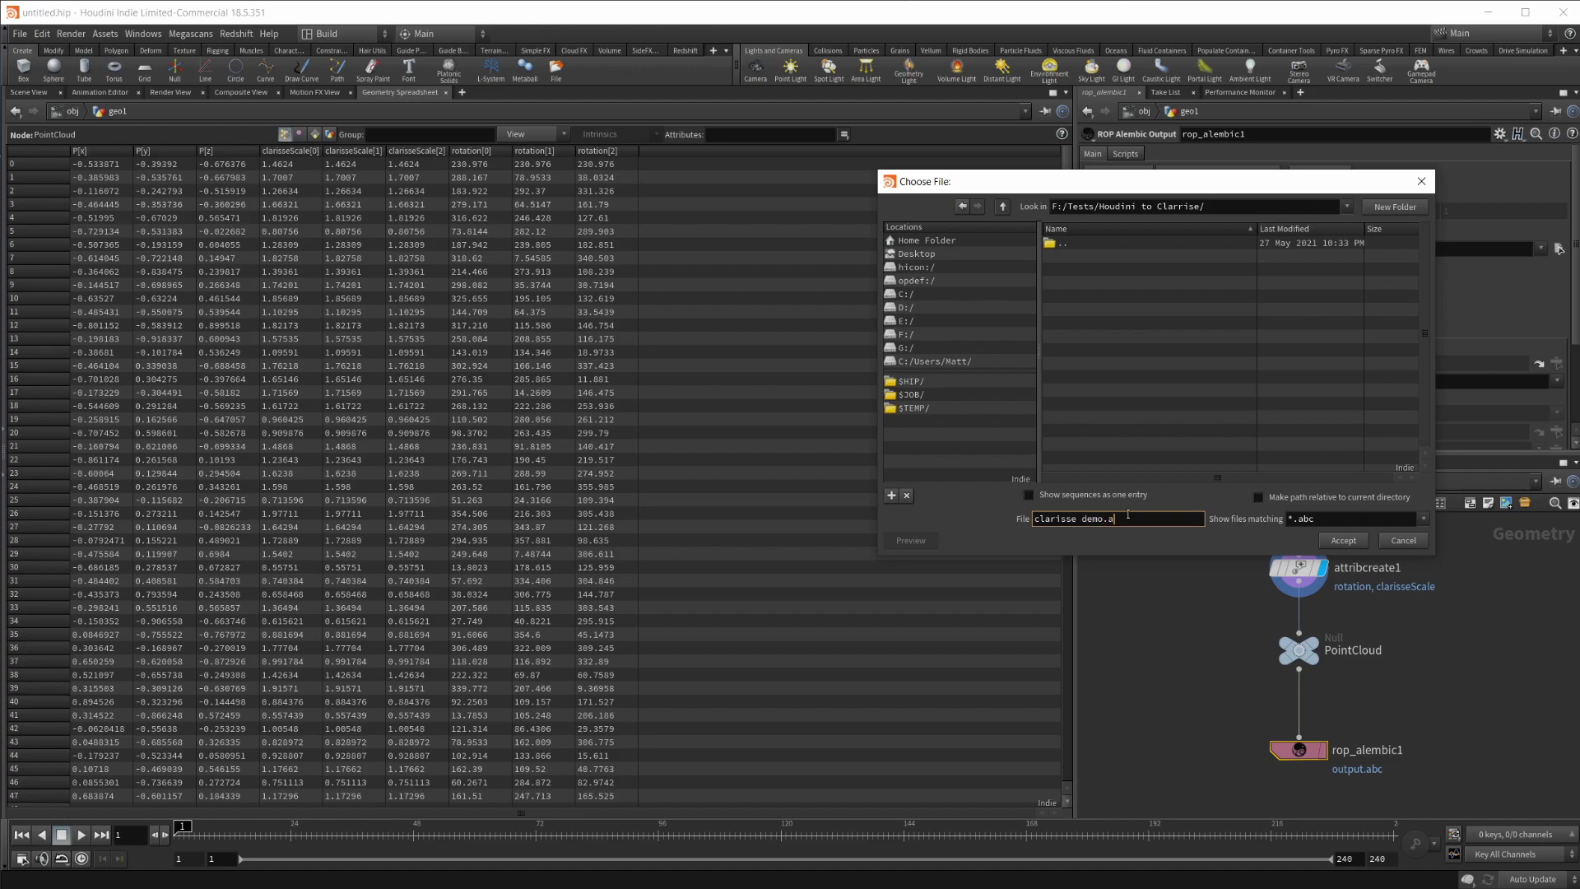
pyautogui.write('bc')
pyautogui.press('Return')
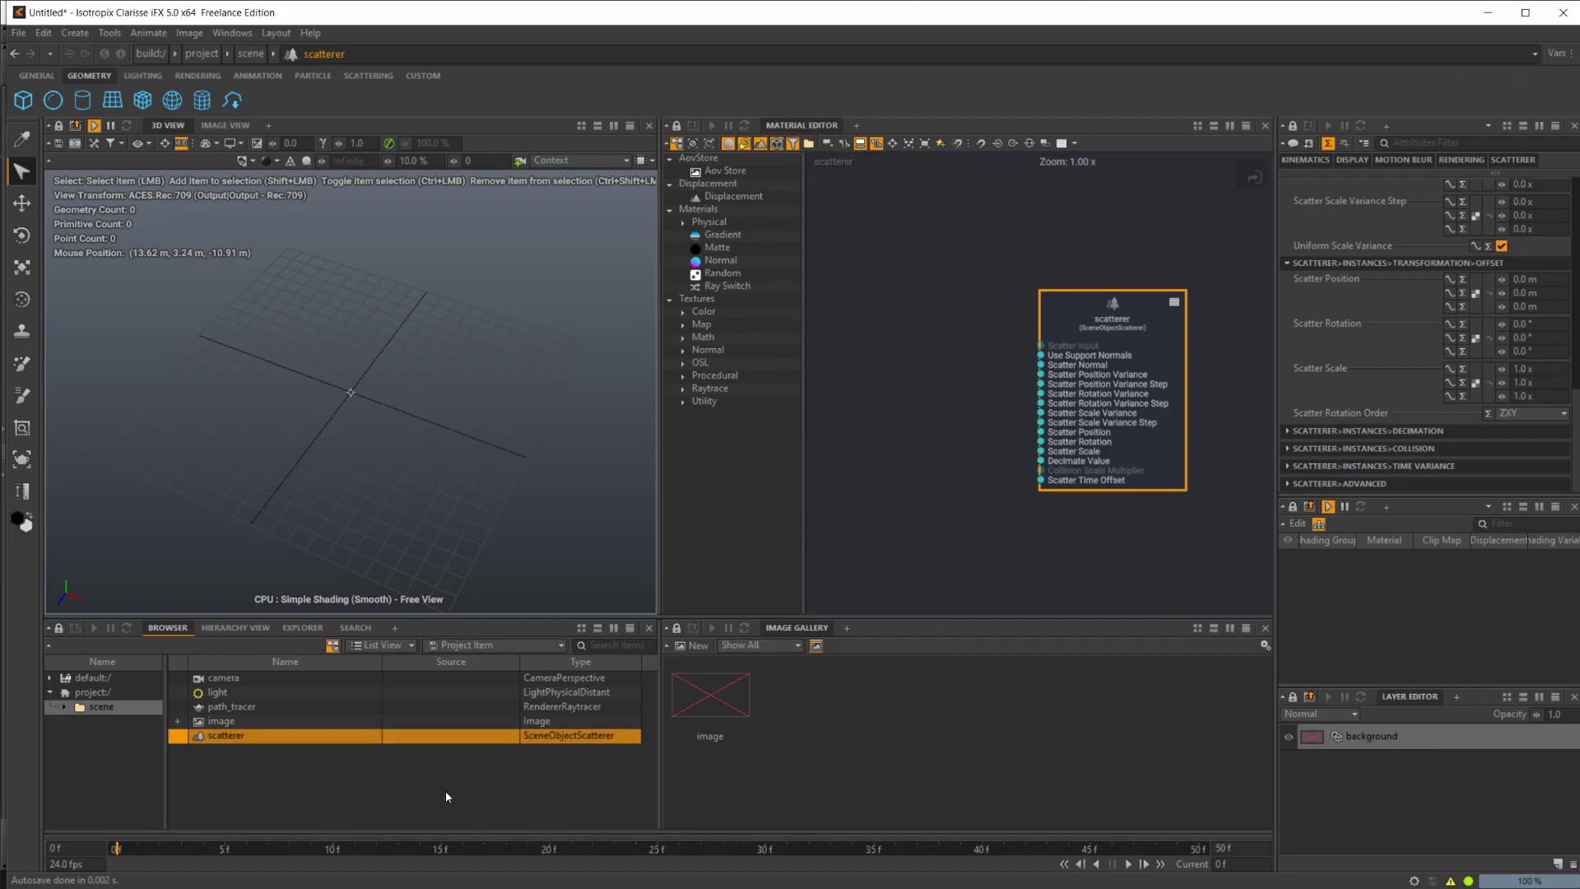
# Switch to Clarisse and reference clarisse demo.abc into the scene
pyautogui.click(18, 32)
pyautogui.moveTo(74, 186)
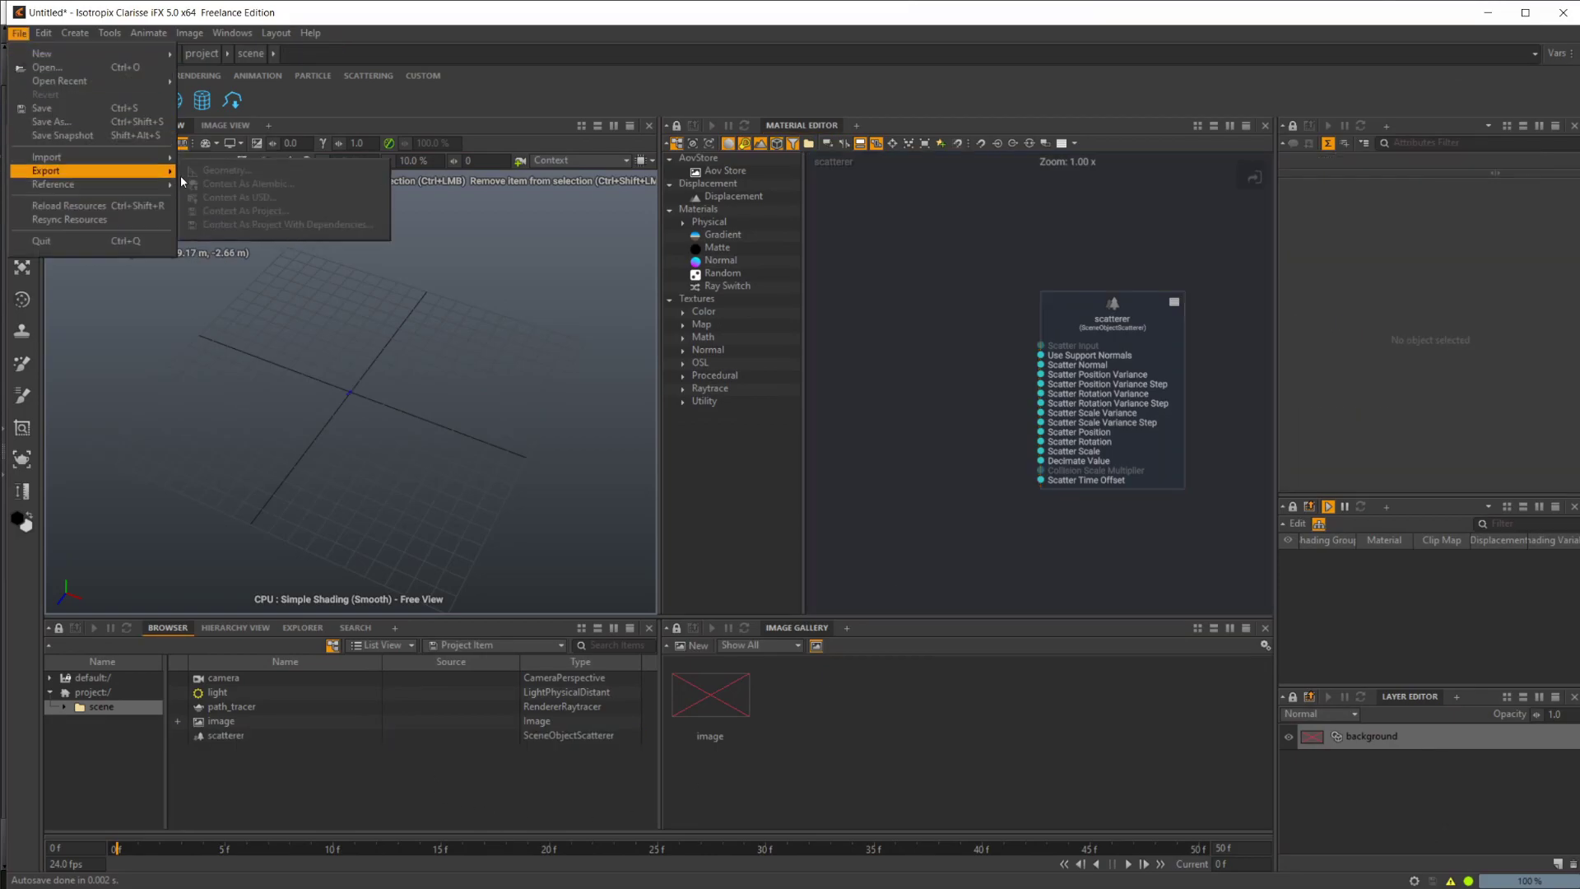
pyautogui.click(247, 183)
pyautogui.click(715, 257)
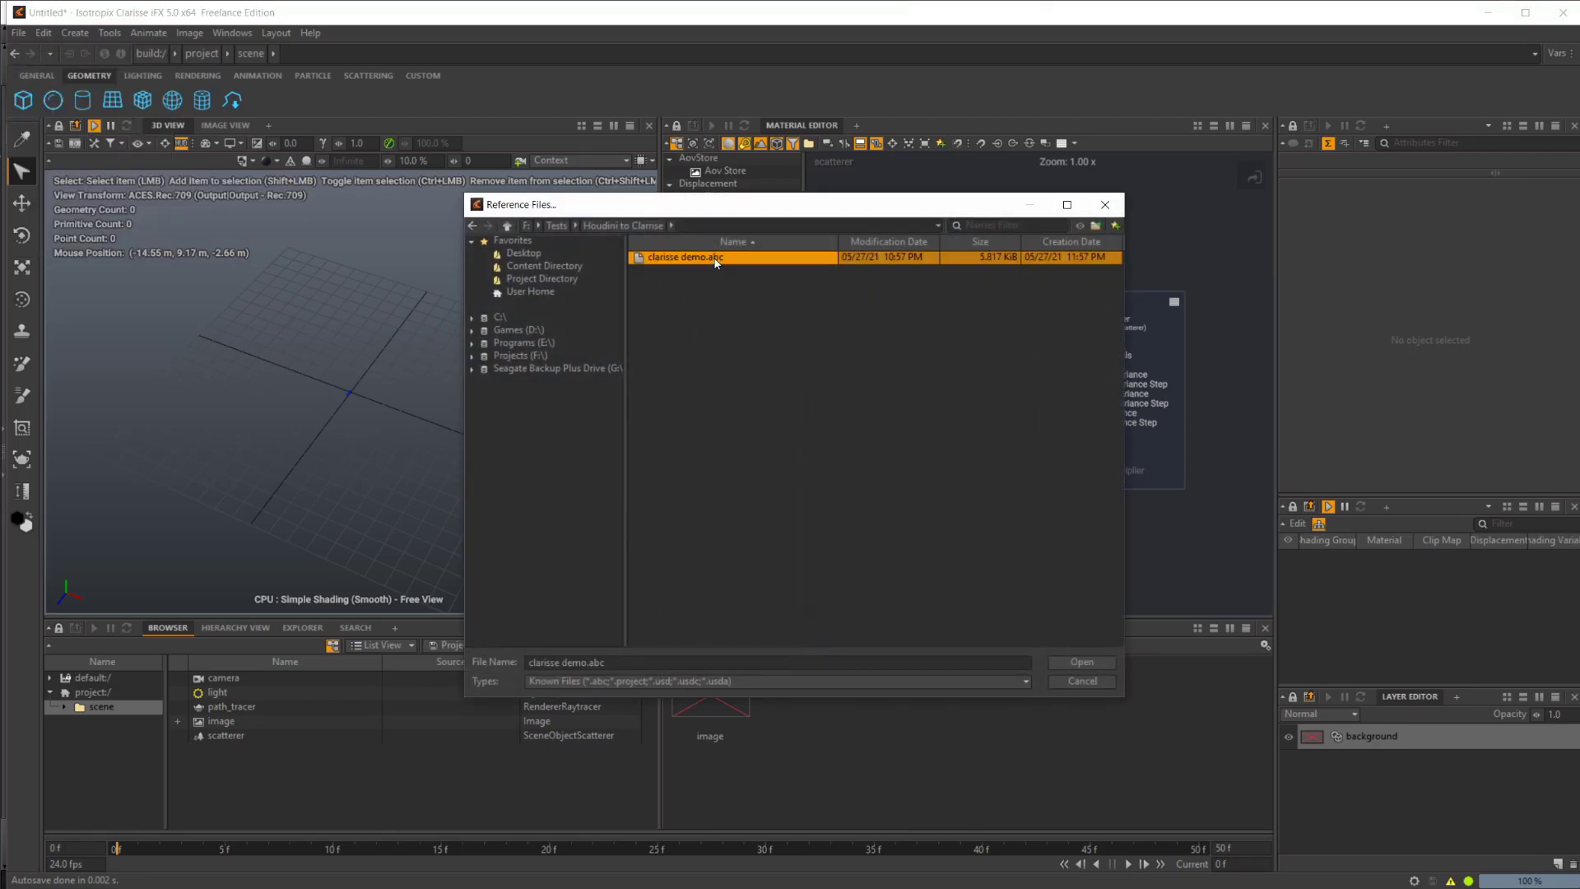
pyautogui.click(1083, 670)
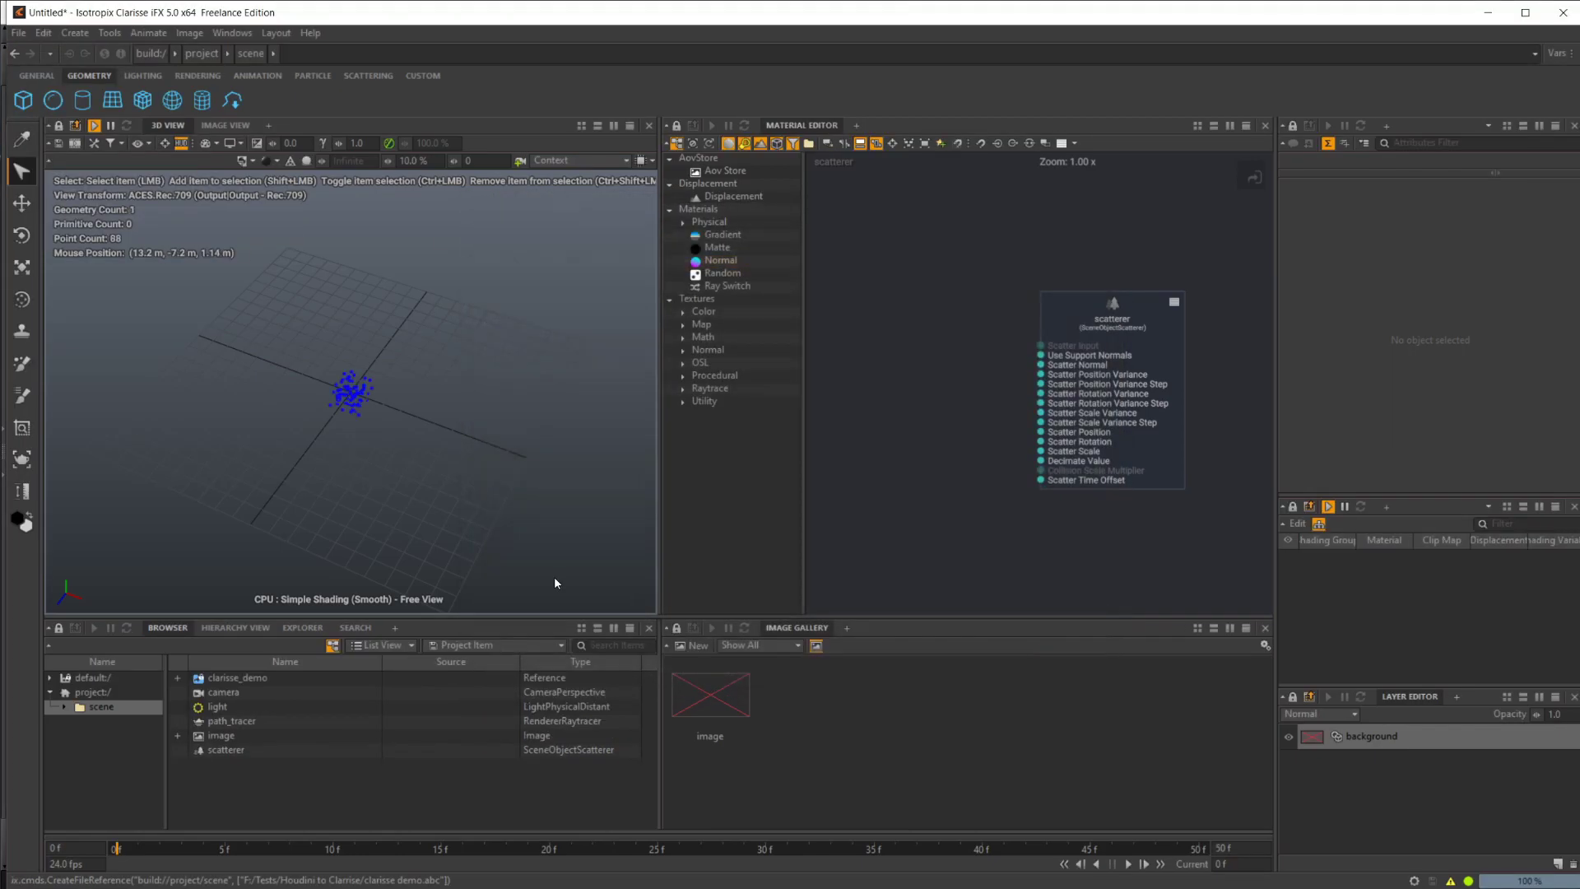
# Select the referenced PointCloud and scale it up uniformly to about 10.5
pyautogui.keyDown('alt'); pyautogui.moveTo(514, 411); pyautogui.dragTo(427, 399); pyautogui.keyUp('alt')
pyautogui.click(382, 376)
pyautogui.press('f')
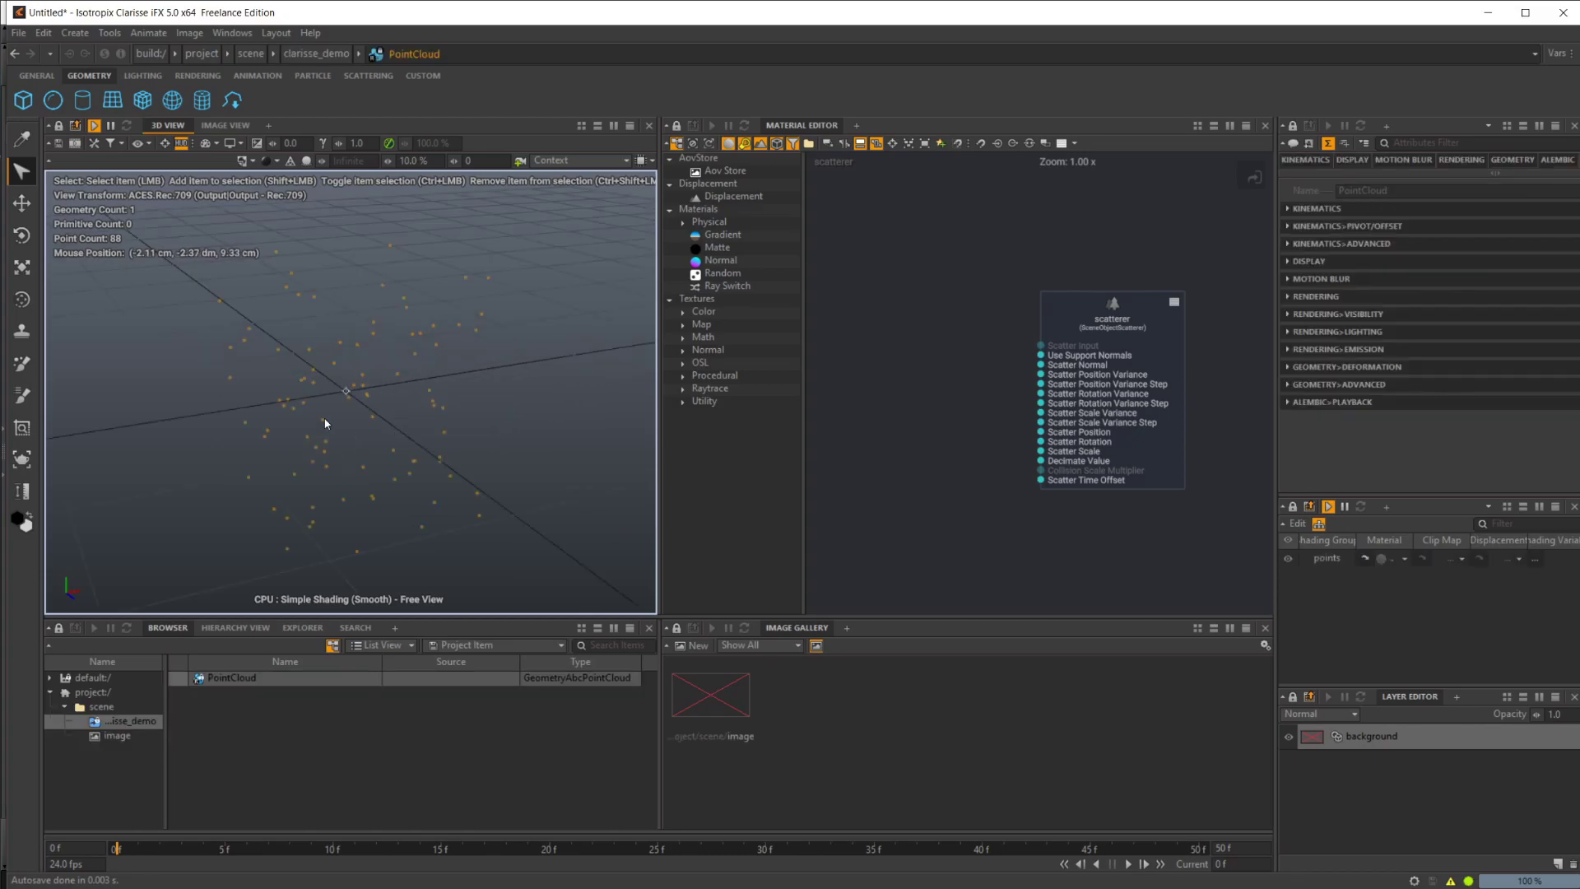
pyautogui.scroll(-3, 344, 390)
pyautogui.press('r')
pyautogui.moveTo(350, 390); pyautogui.dragTo(769, 400)
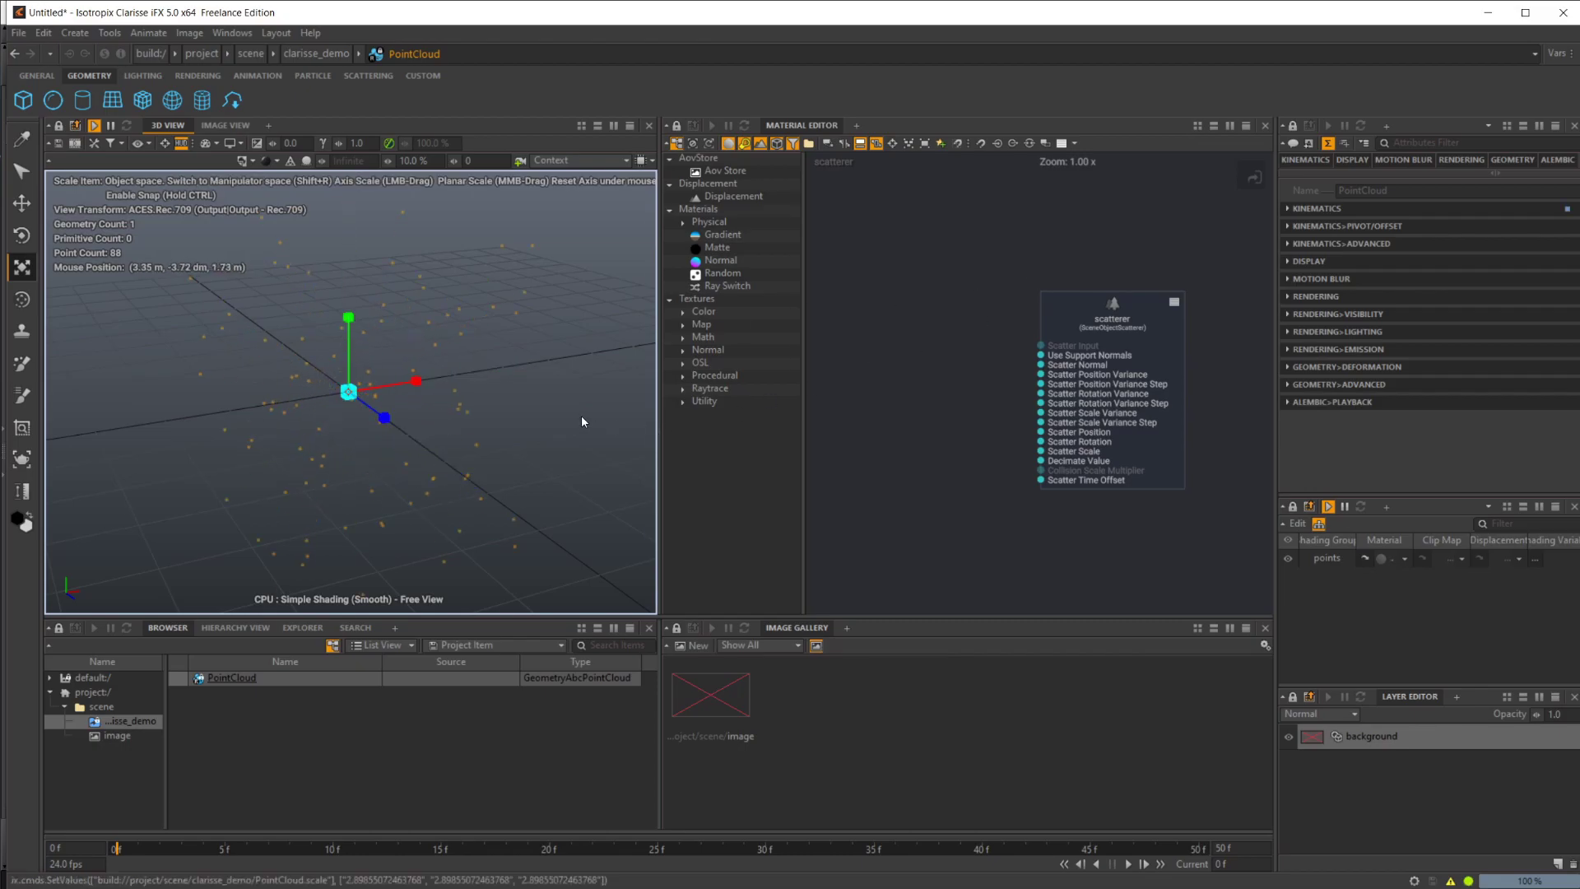
pyautogui.scroll(-3, 582, 422)
pyautogui.moveTo(358, 399); pyautogui.dragTo(1218, 247)
pyautogui.keyDown('alt'); pyautogui.moveTo(638, 386); pyautogui.dragTo(476, 404, button='right'); pyautogui.keyUp('alt')
pyautogui.keyDown('alt'); pyautogui.moveTo(477, 405); pyautogui.dragTo(534, 245); pyautogui.keyUp('alt')
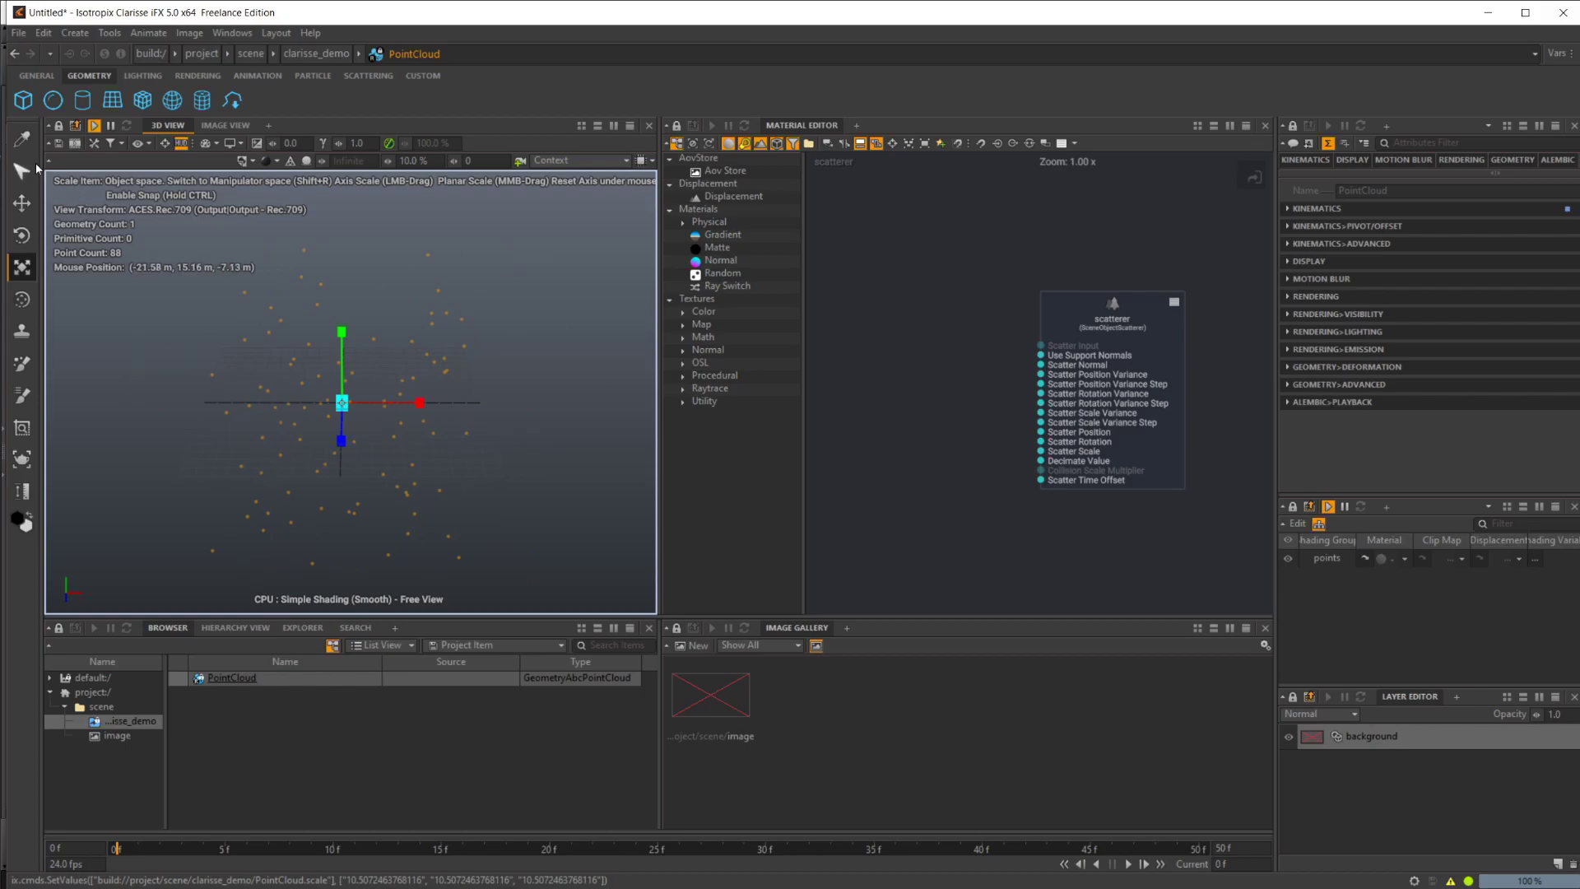
# Return to the scene context and create a box in it
pyautogui.click(21, 171)
pyautogui.click(102, 715)
pyautogui.click(101, 707)
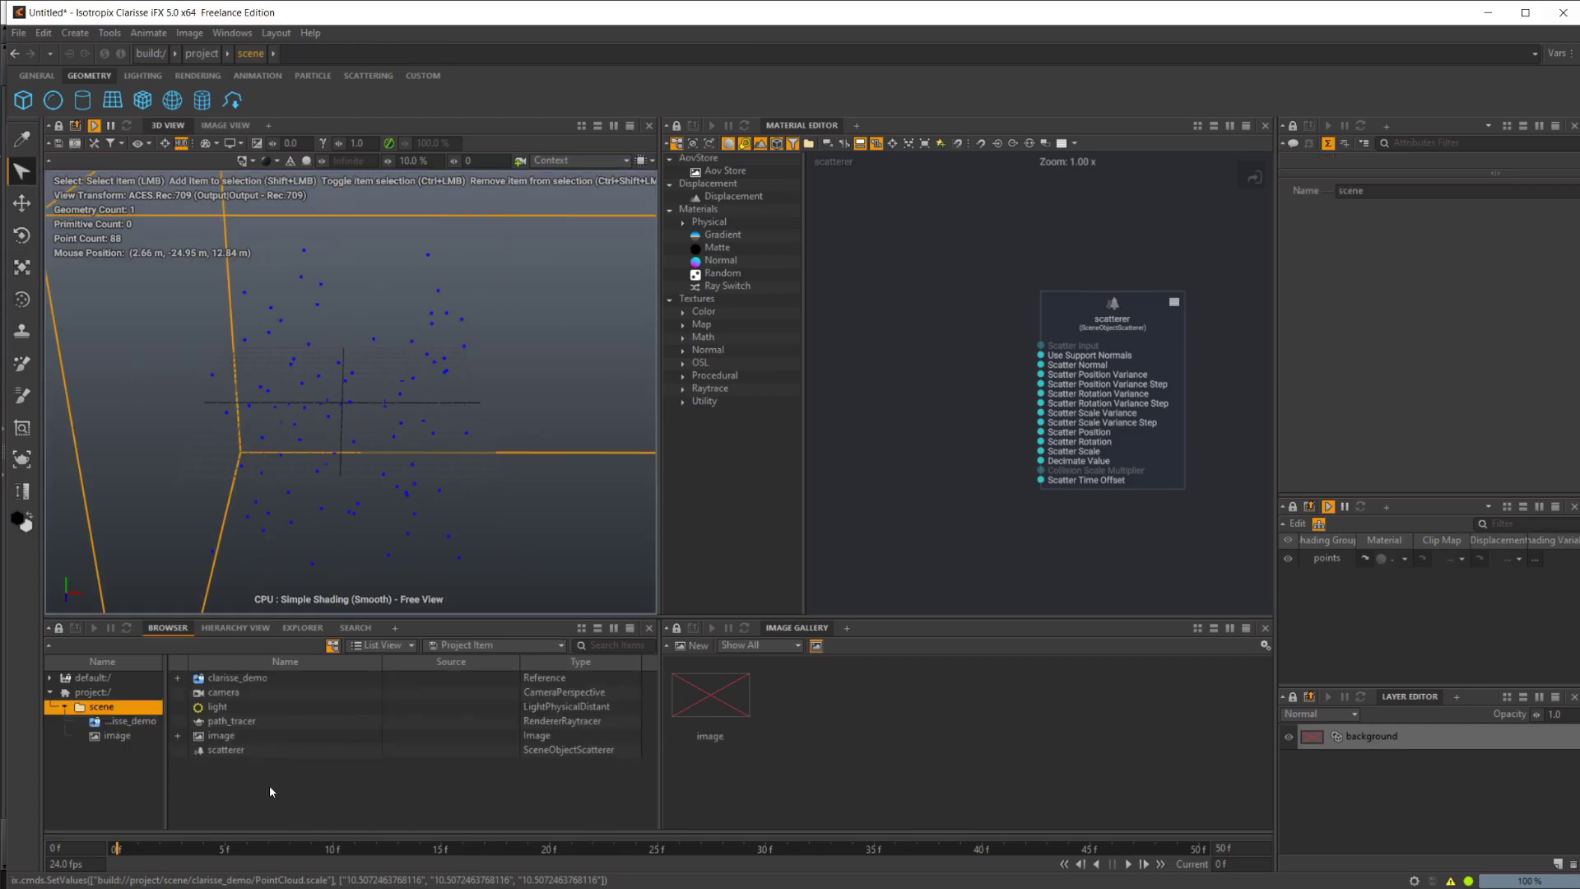
pyautogui.click(23, 100)
pyautogui.scroll(3, 346, 451)
pyautogui.keyDown('alt'); pyautogui.moveTo(346, 451); pyautogui.dragTo(368, 396); pyautogui.keyUp('alt')
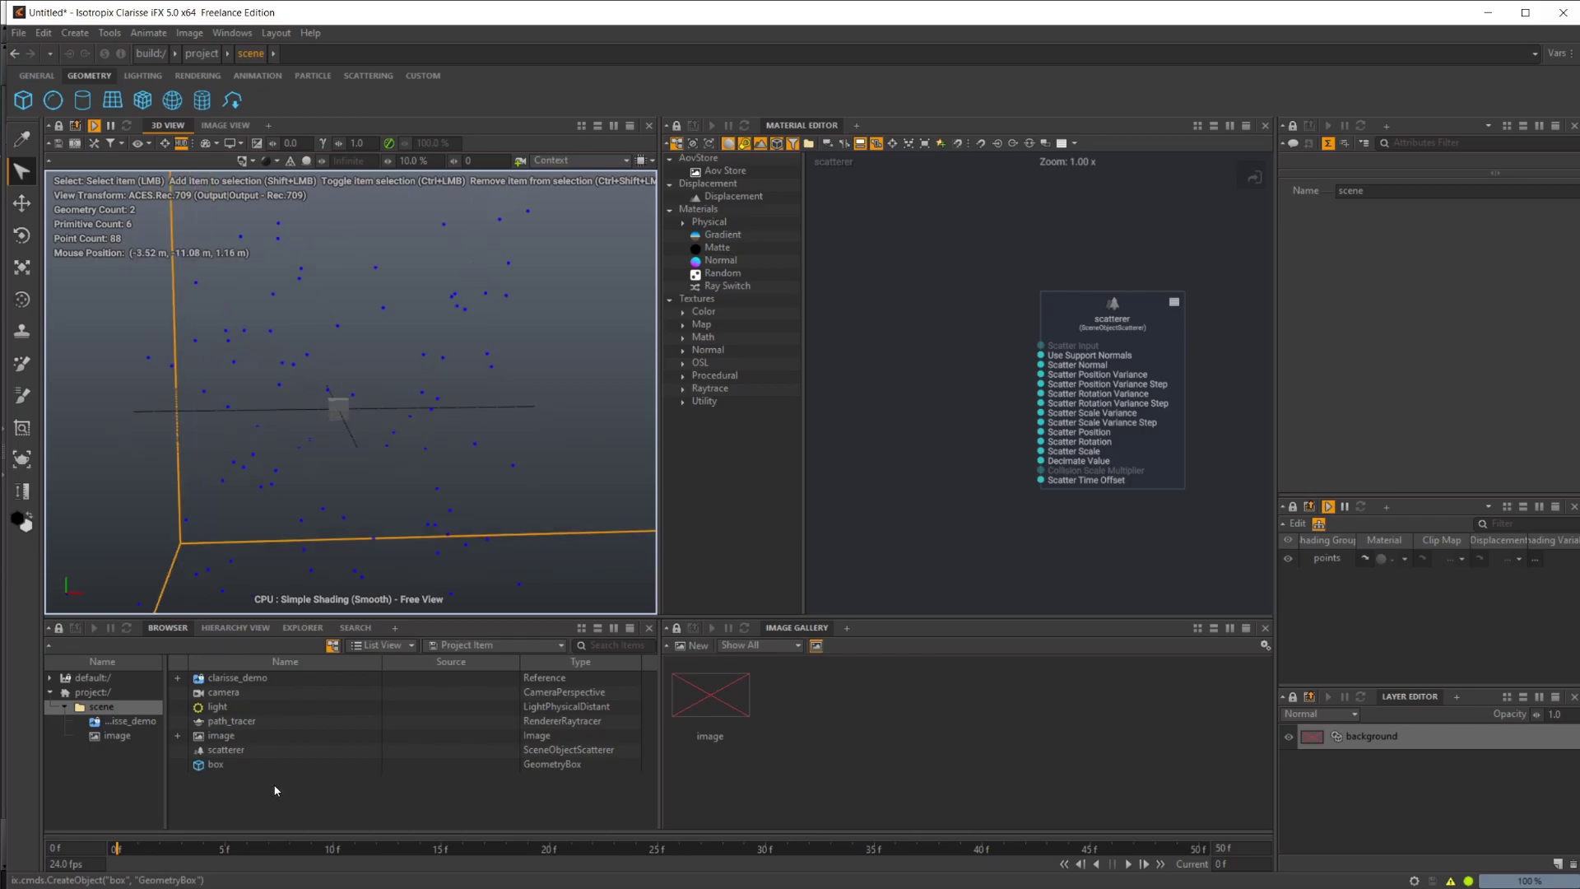
# Assign the box as the scatterer's geometry to scatter
pyautogui.click(254, 752)
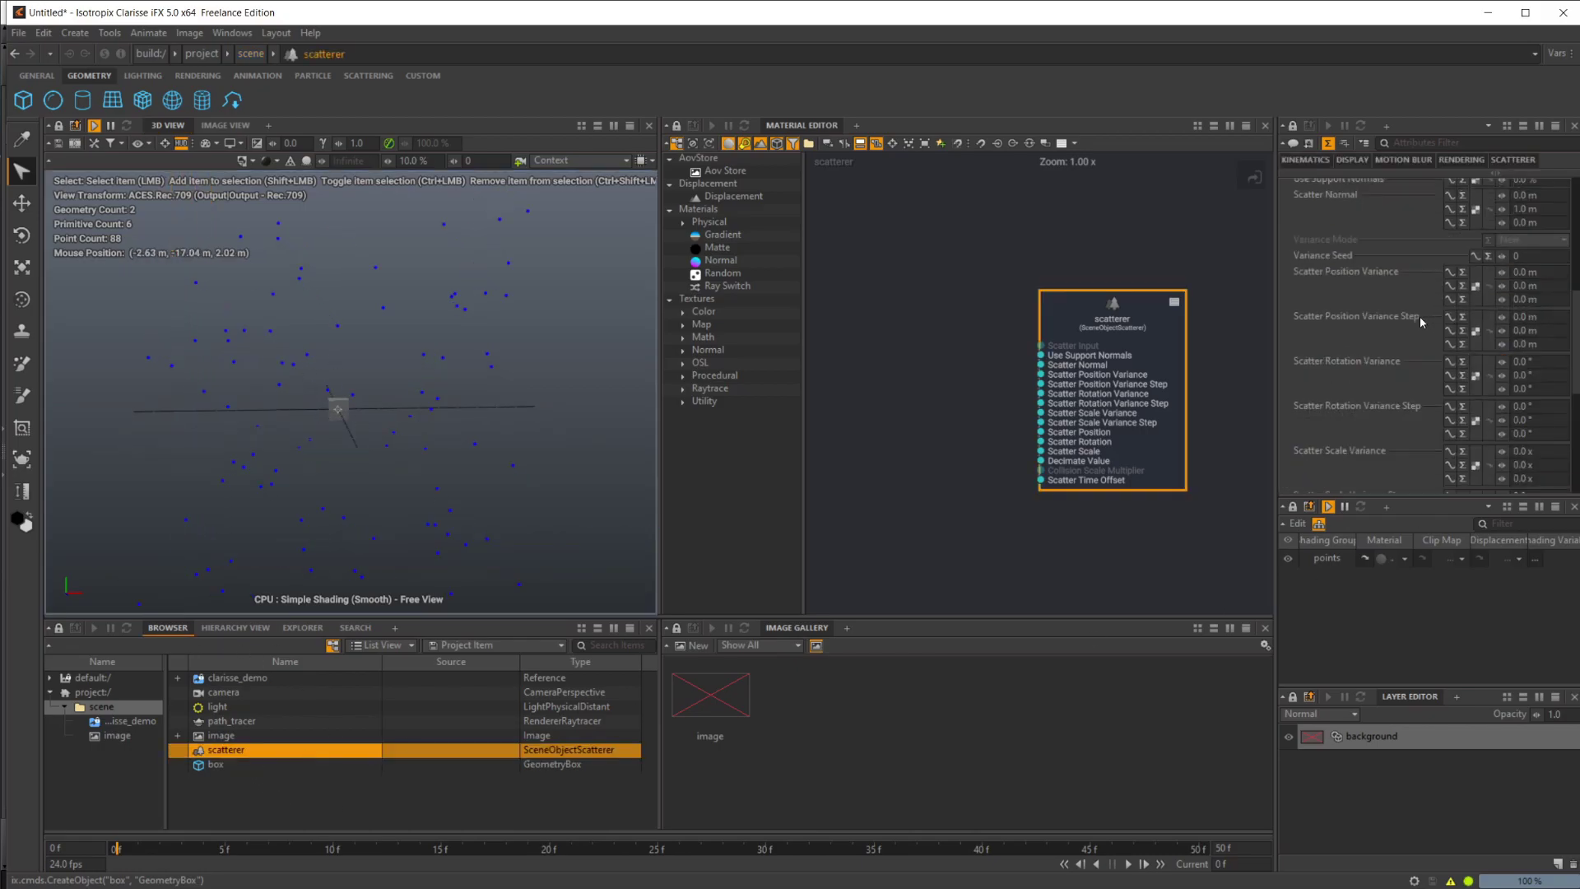
pyautogui.scroll(5, 1419, 322)
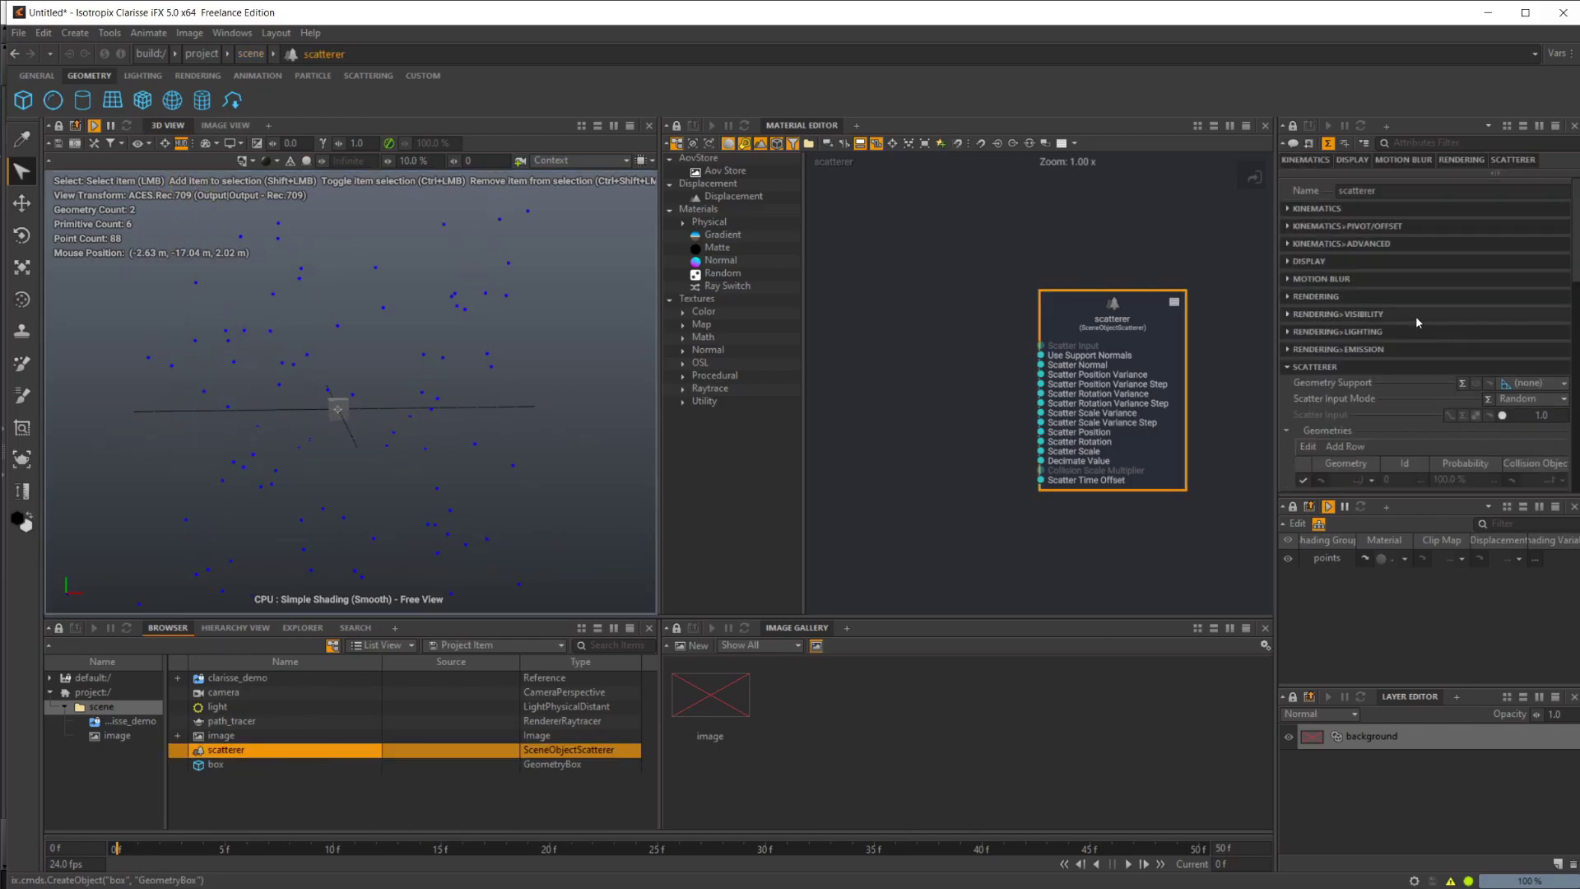
pyautogui.click(1376, 479)
pyautogui.click(772, 368)
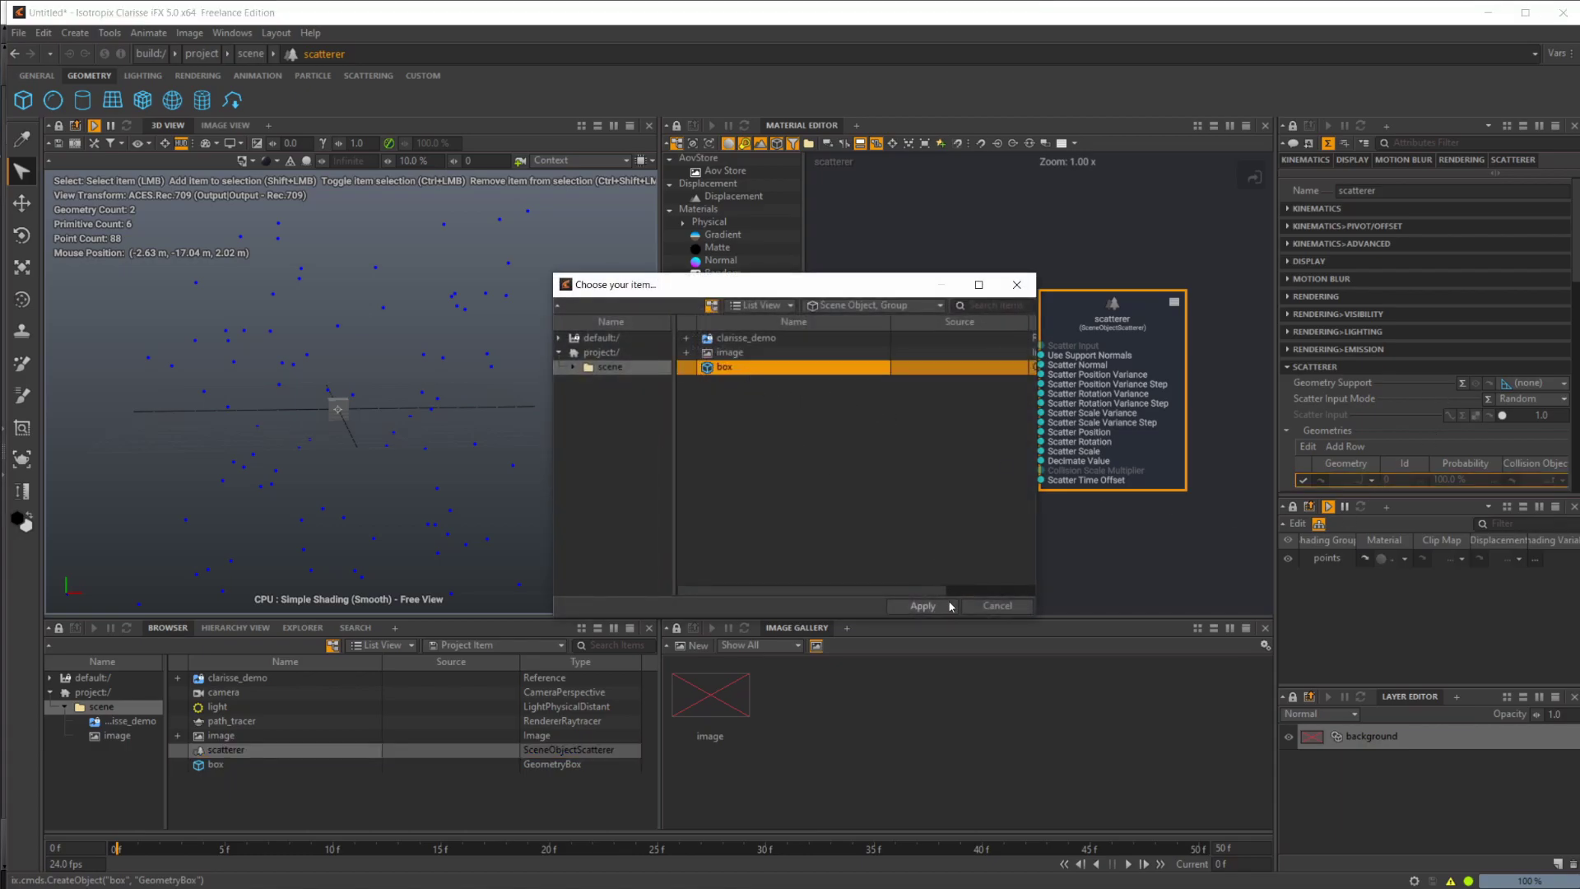
pyautogui.click(923, 606)
# Set the scatterer's Geometry Support to the PointCloud inside clarisse_demo and inspect the scattered boxes
pyautogui.click(1539, 383)
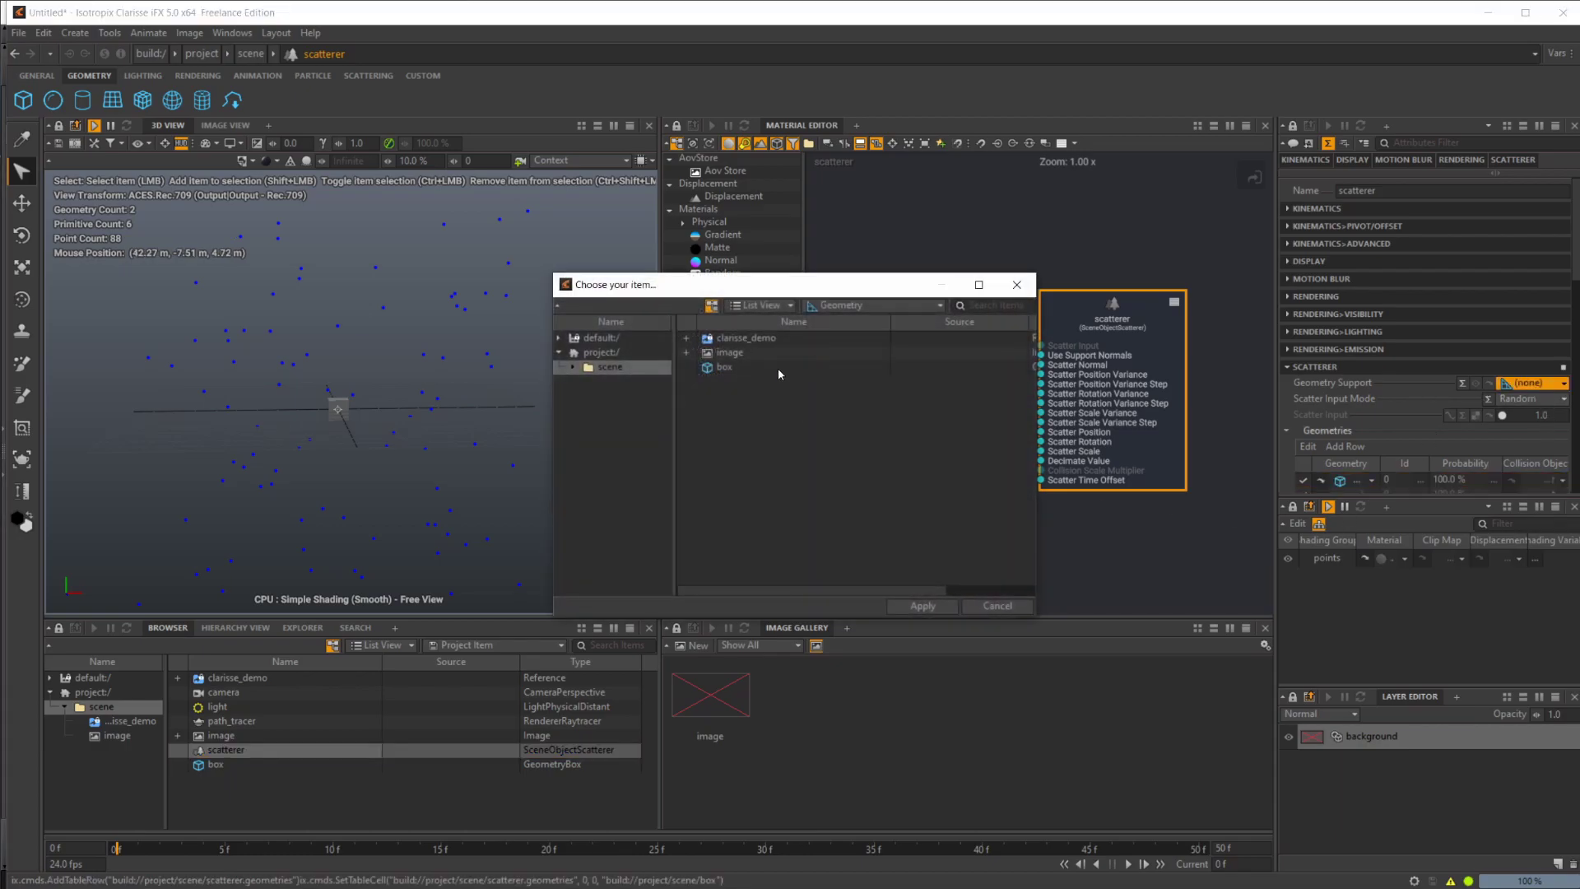
pyautogui.doubleClick(746, 337)
pyautogui.click(741, 338)
pyautogui.click(942, 609)
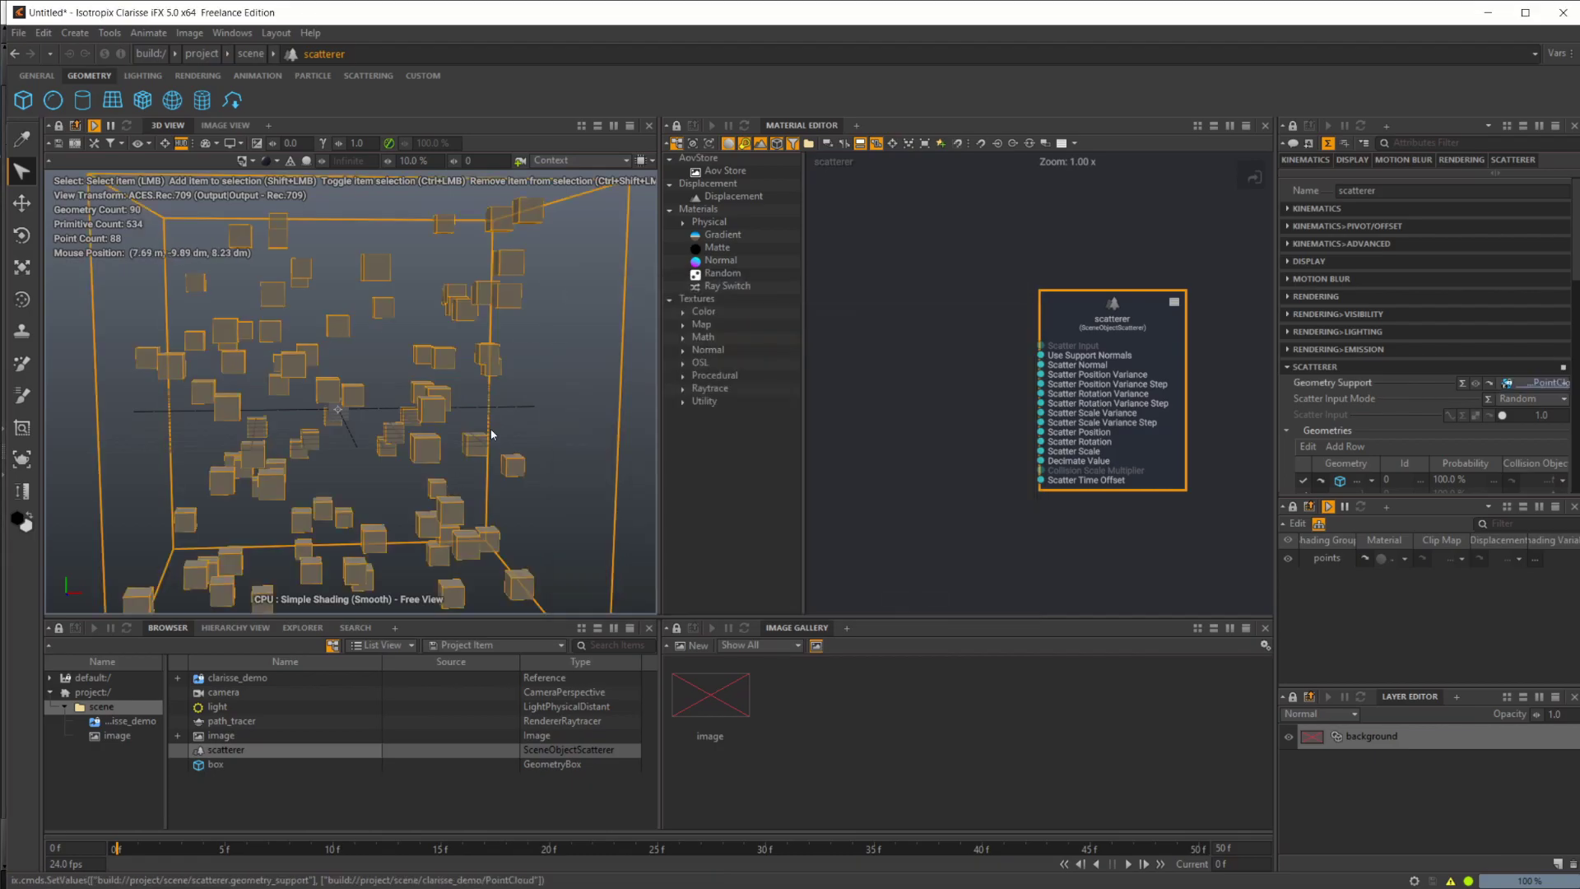
pyautogui.scroll(3, 447, 505)
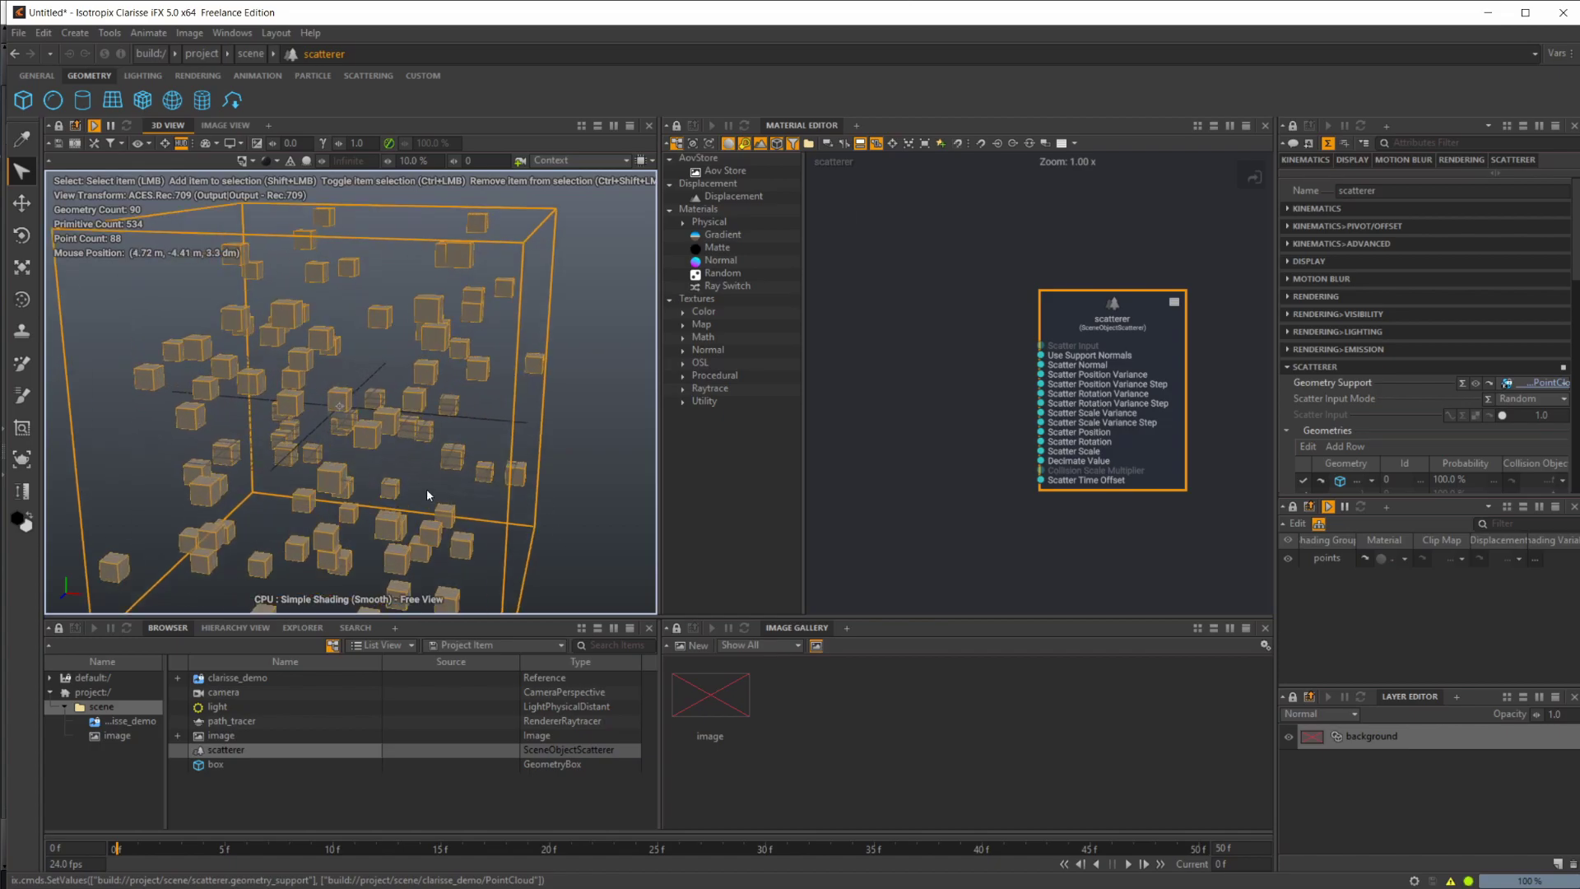
pyautogui.keyDown('alt'); pyautogui.moveTo(325, 359); pyautogui.dragTo(343, 483); pyautogui.keyUp('alt')
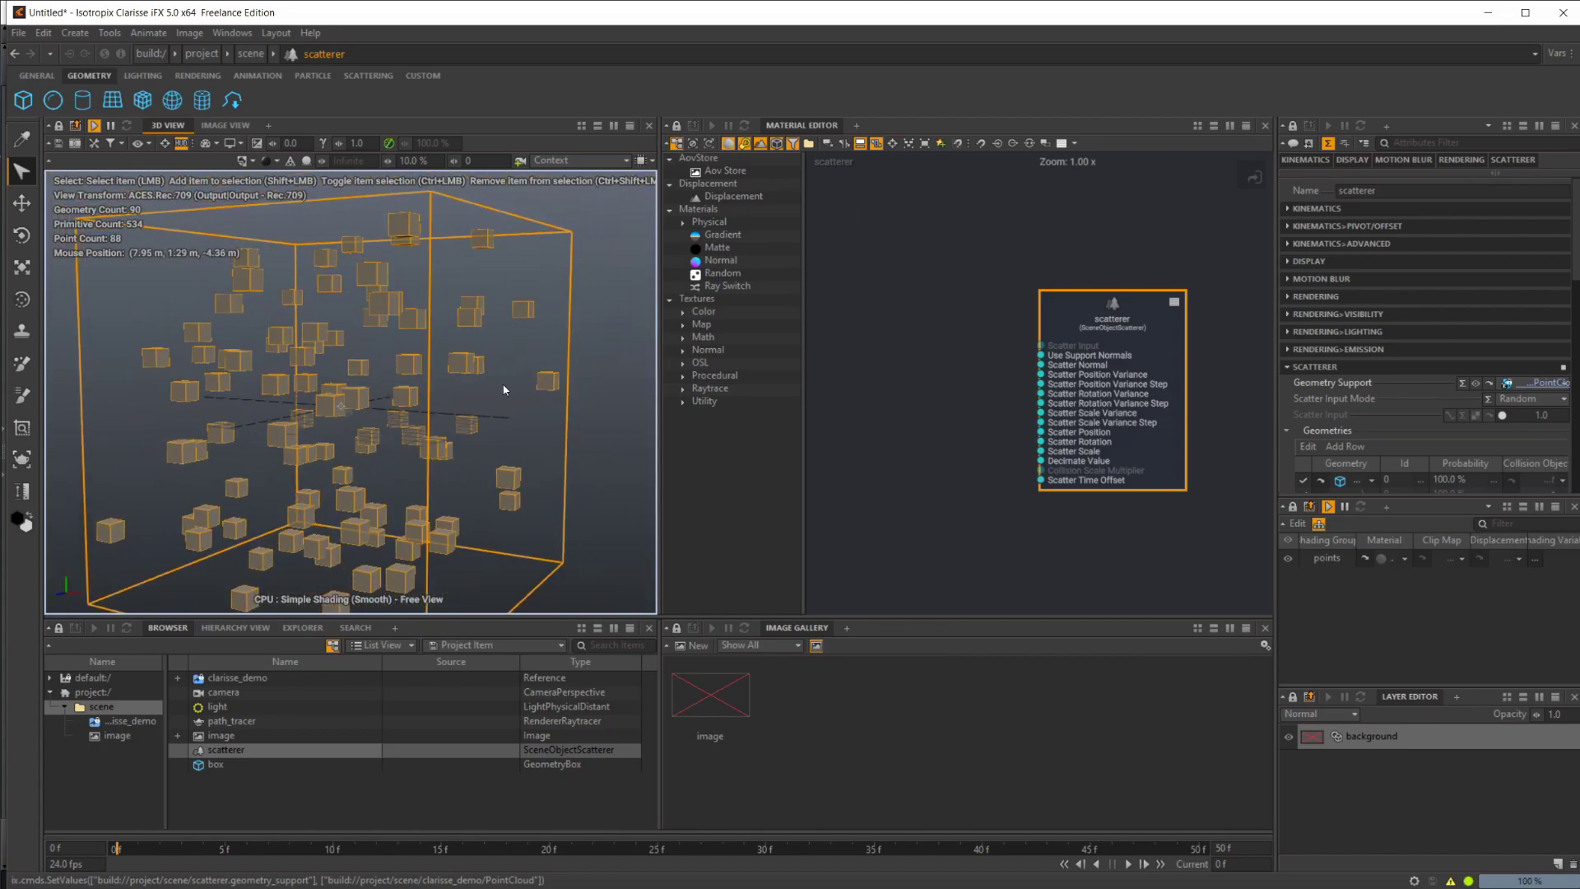
pyautogui.scroll(2, 433, 428)
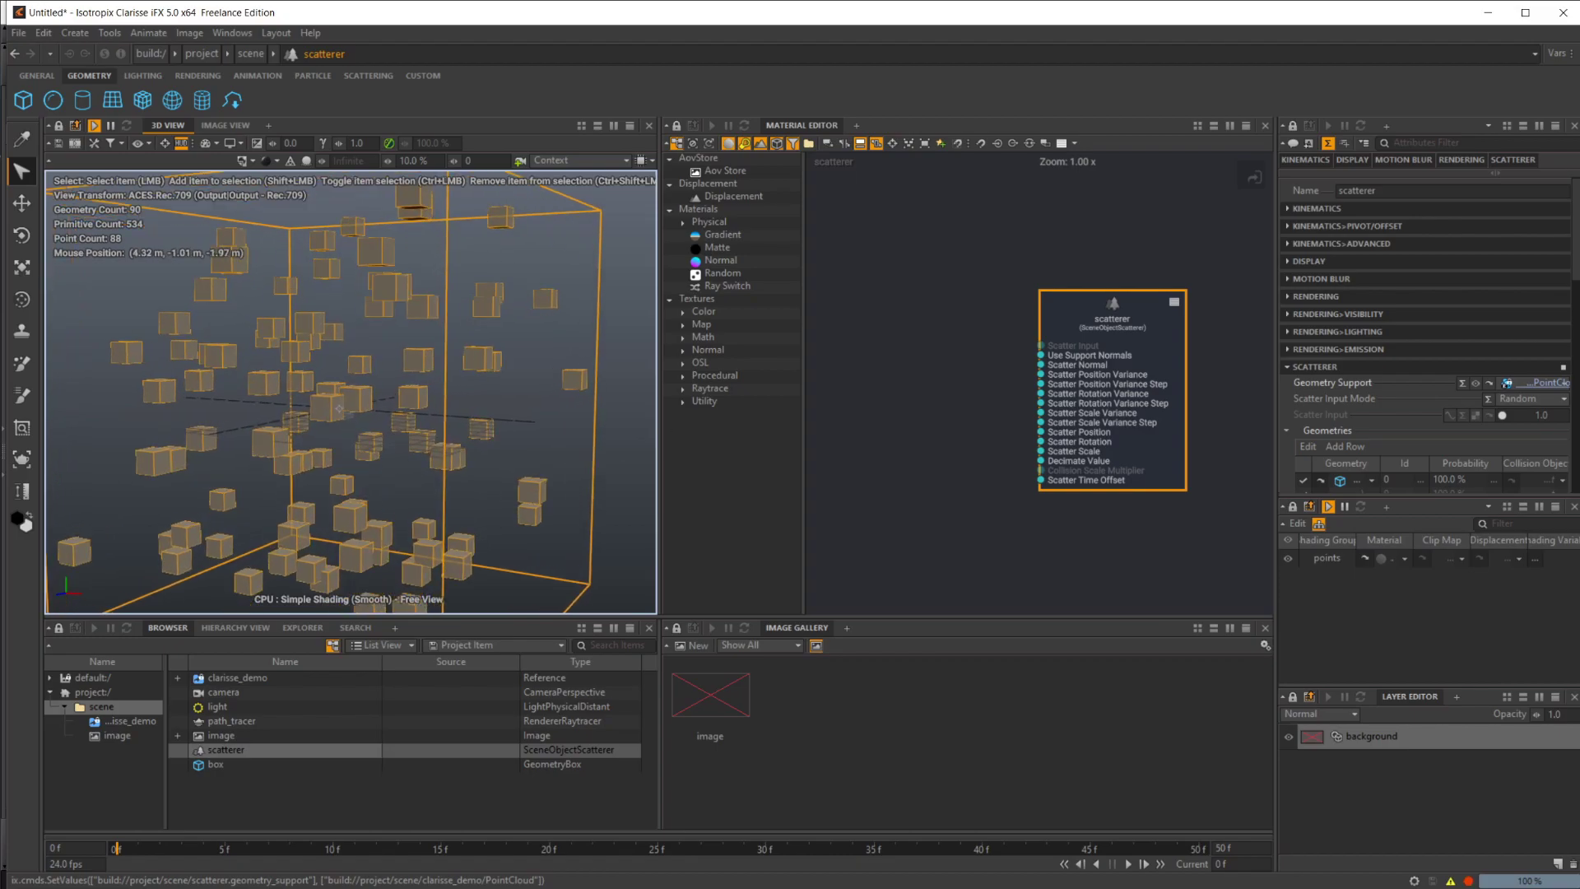
pyautogui.scroll(2, 478, 360)
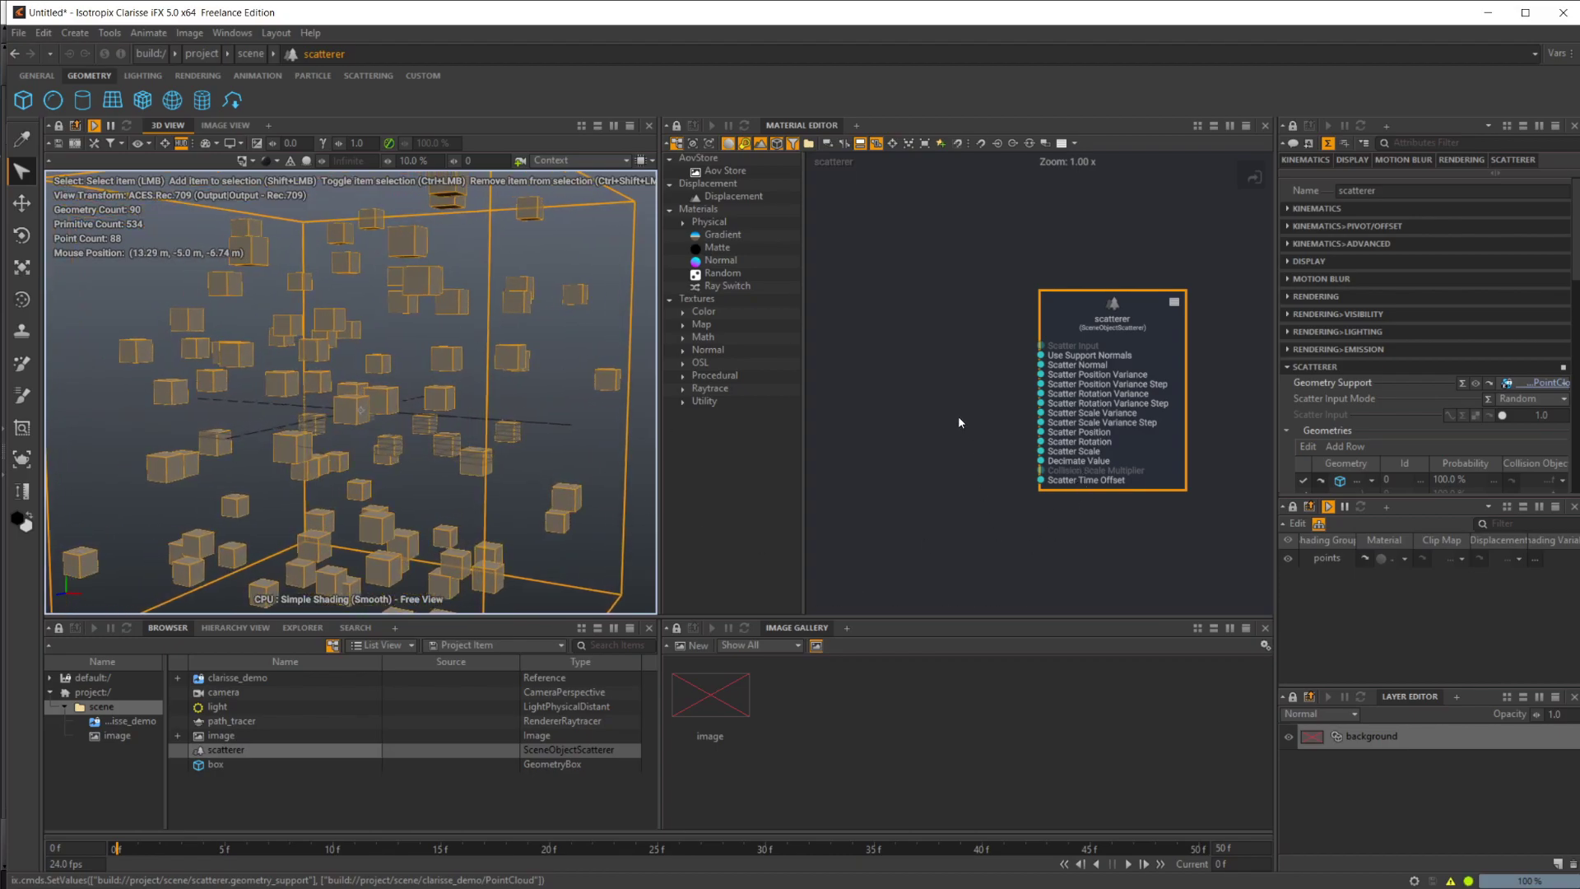
# Add an Extract Property texture node beside the scatterer in the material editor
pyautogui.keyDown('alt'); pyautogui.moveTo(920, 433); pyautogui.dragTo(993, 440, button='middle'); pyautogui.keyUp('alt')
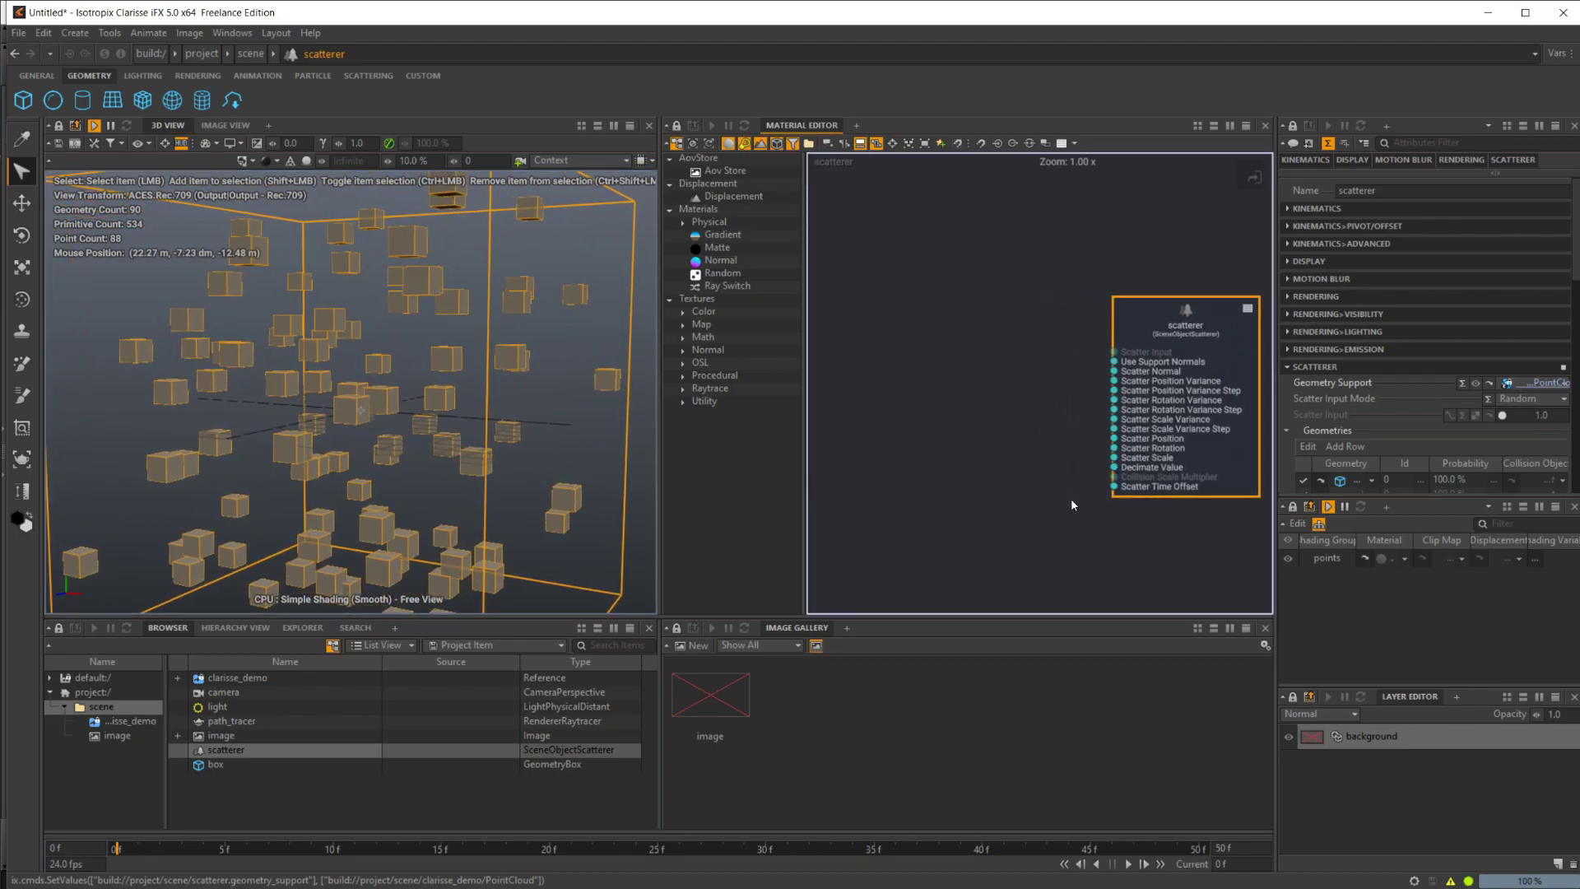
pyautogui.rightClick(889, 356)
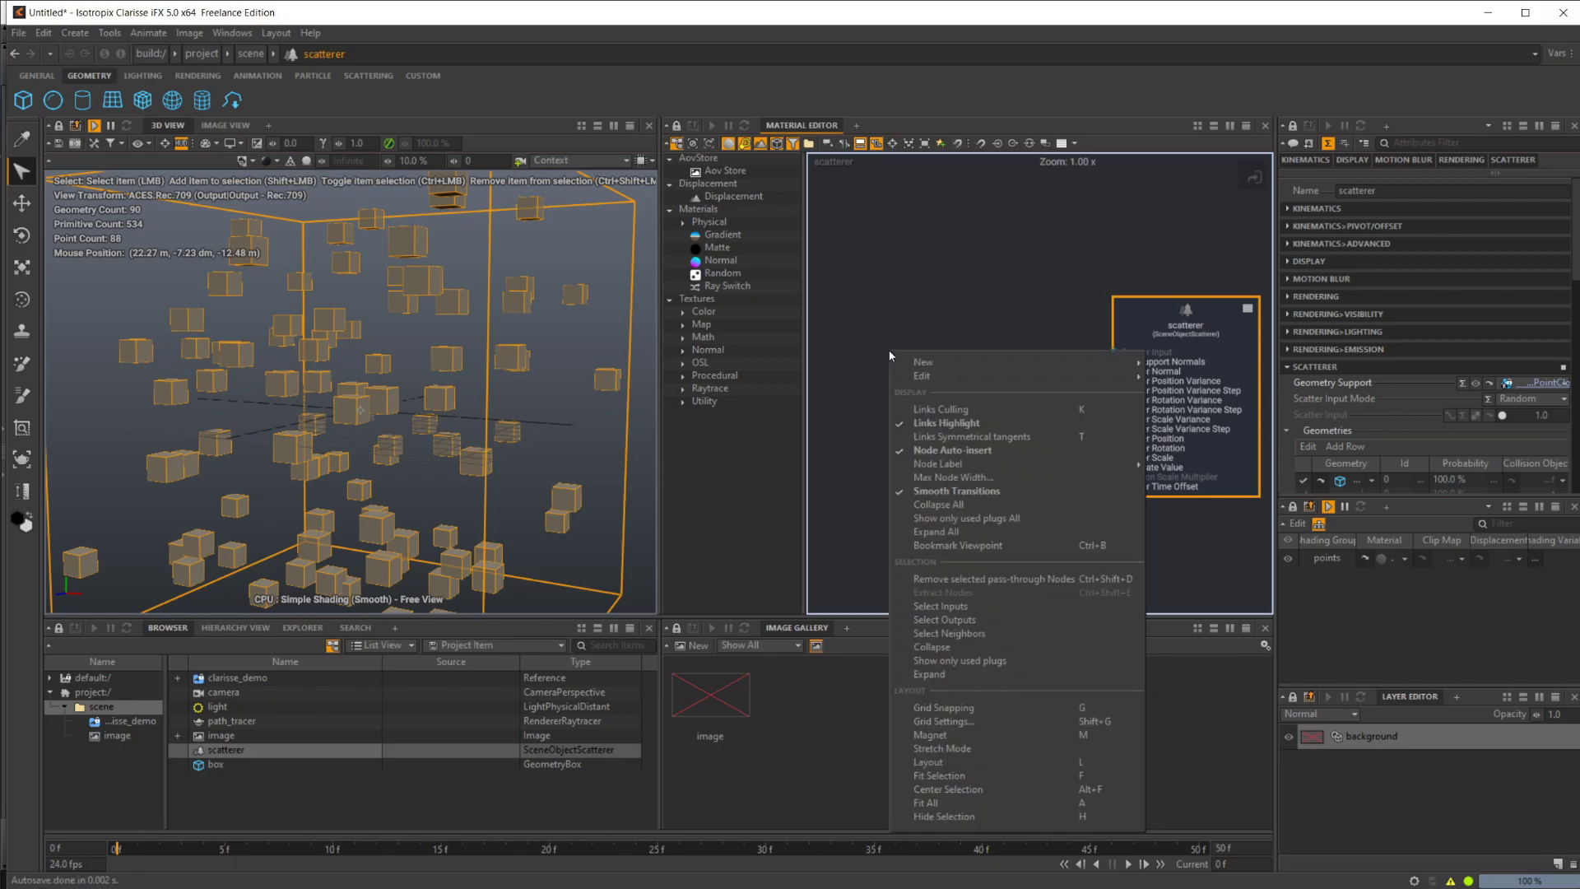
pyautogui.click(859, 357)
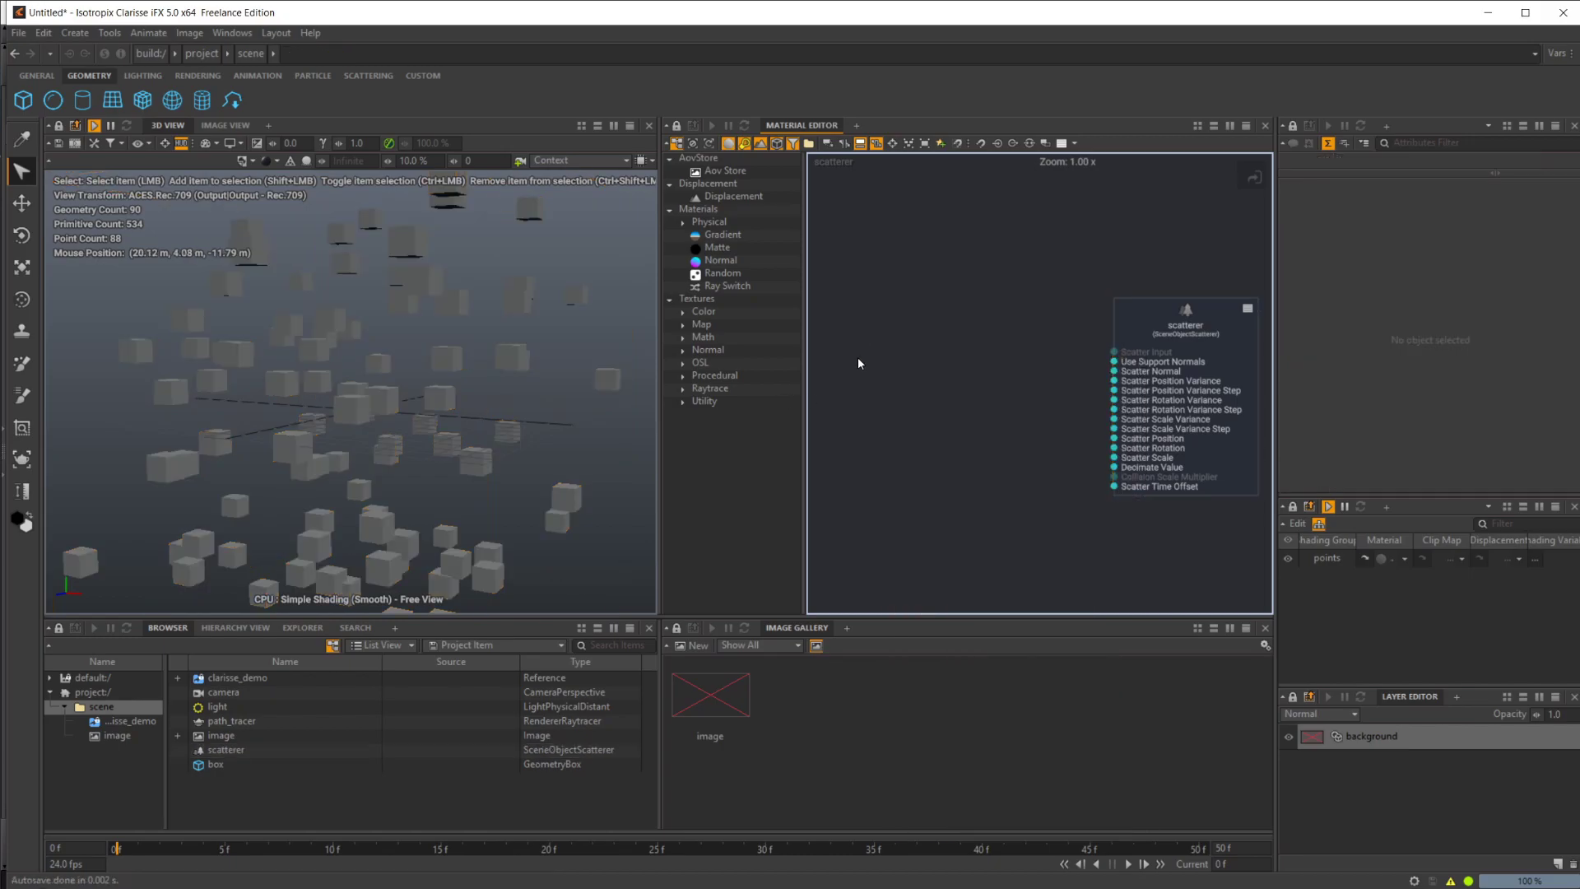
pyautogui.rightClick(866, 357)
pyautogui.write('ext')
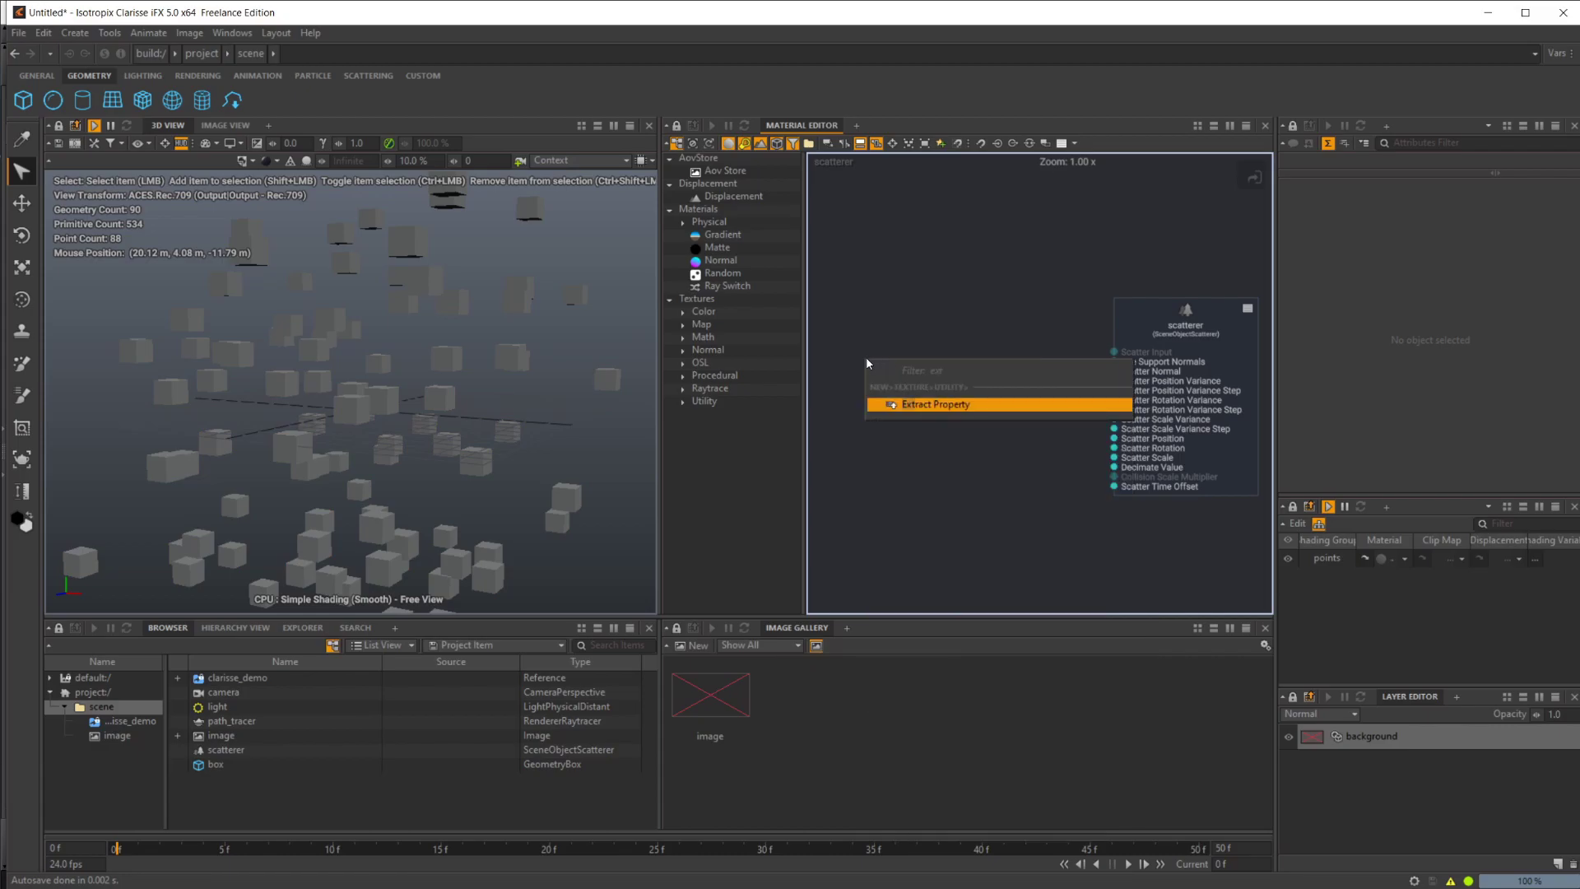
pyautogui.press('Return')
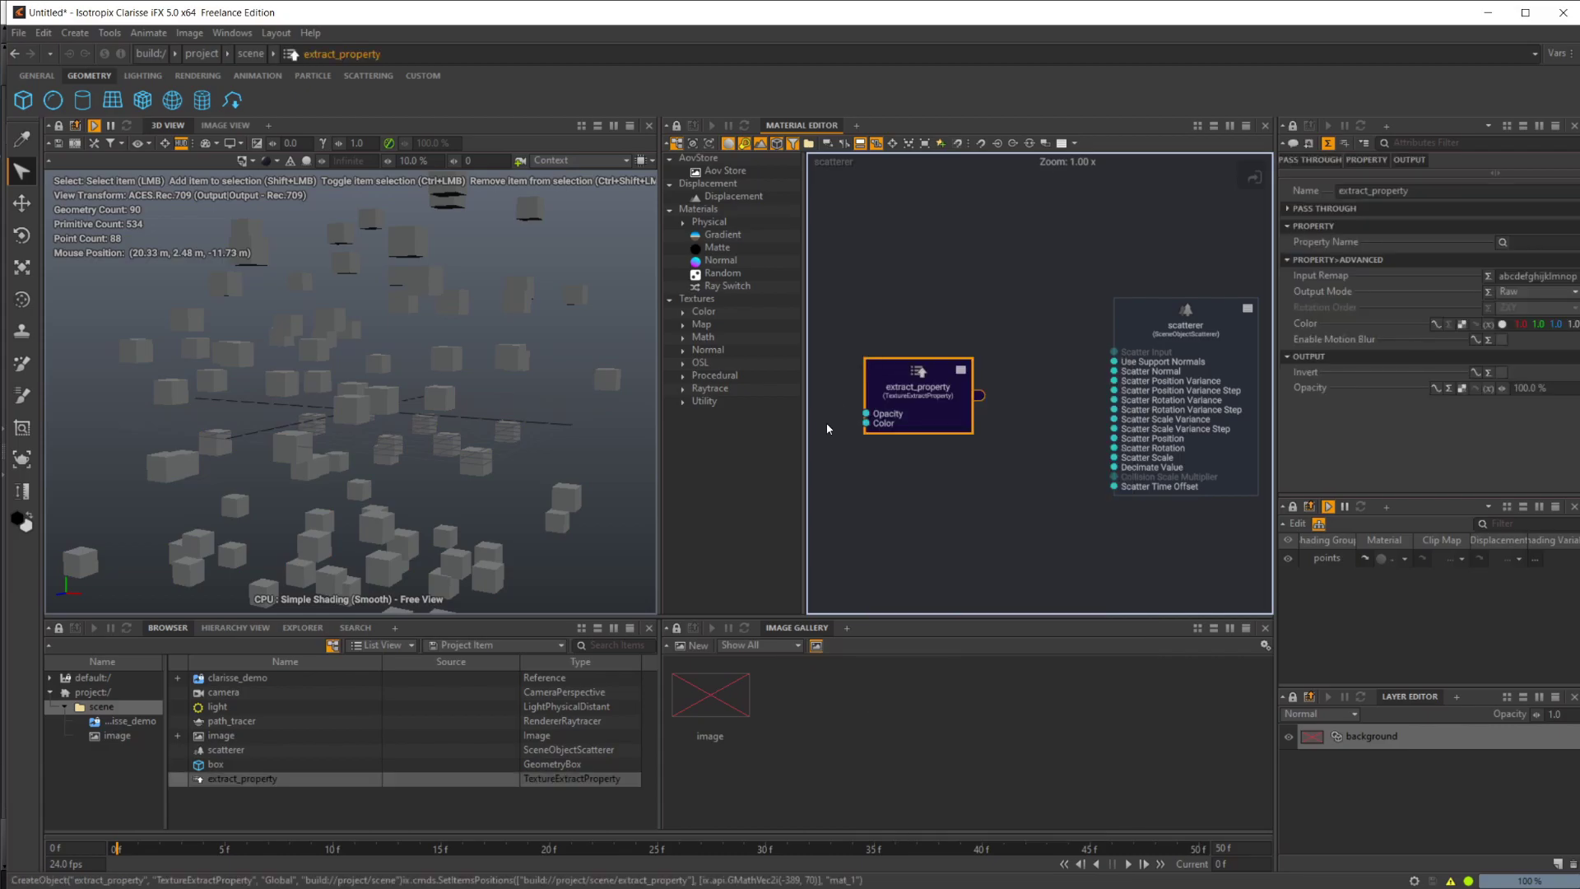
# Connect the Extract Property node to the scatterer's Scatter Scale input, set its Property Name to clarisseScale and inspect the scaled boxes
pyautogui.moveTo(913, 403); pyautogui.dragTo(1114, 458)
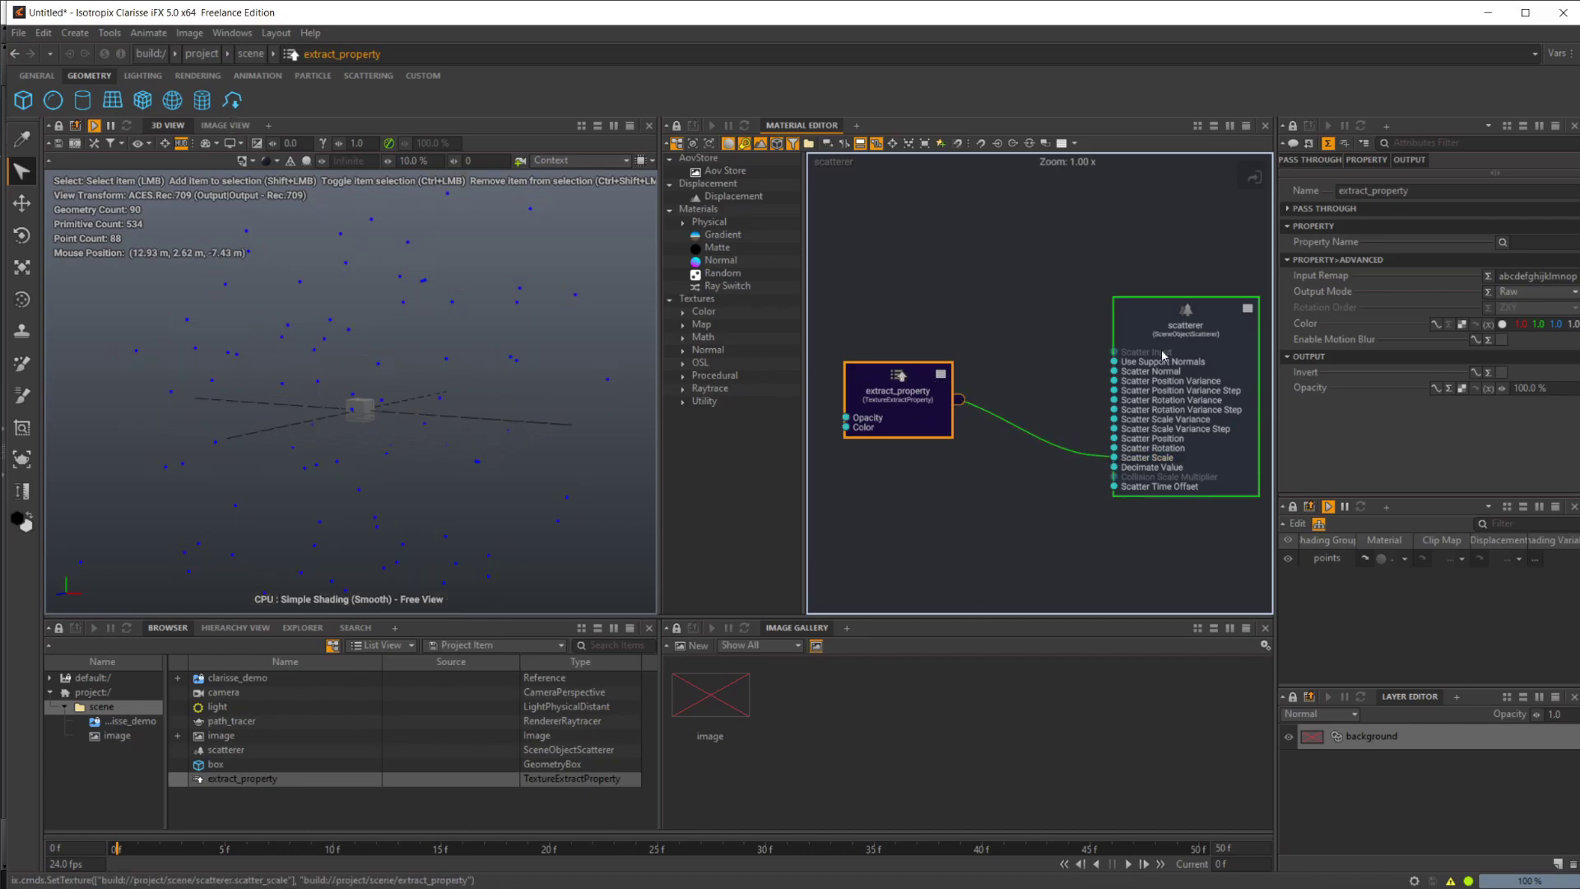
pyautogui.click(1521, 240)
pyautogui.click(1502, 243)
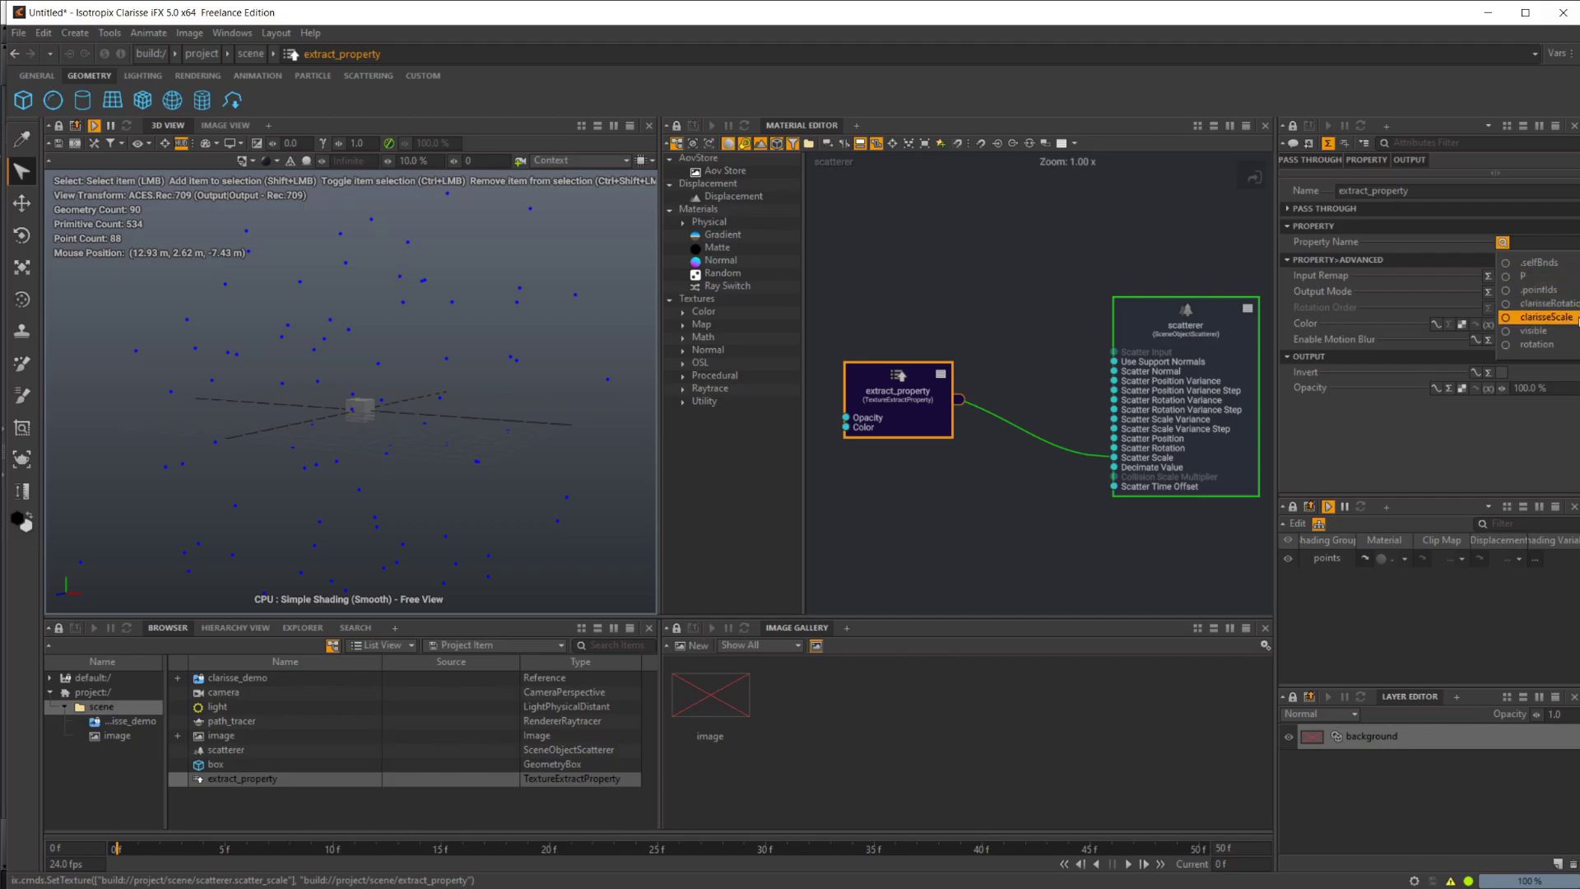
pyautogui.click(1568, 318)
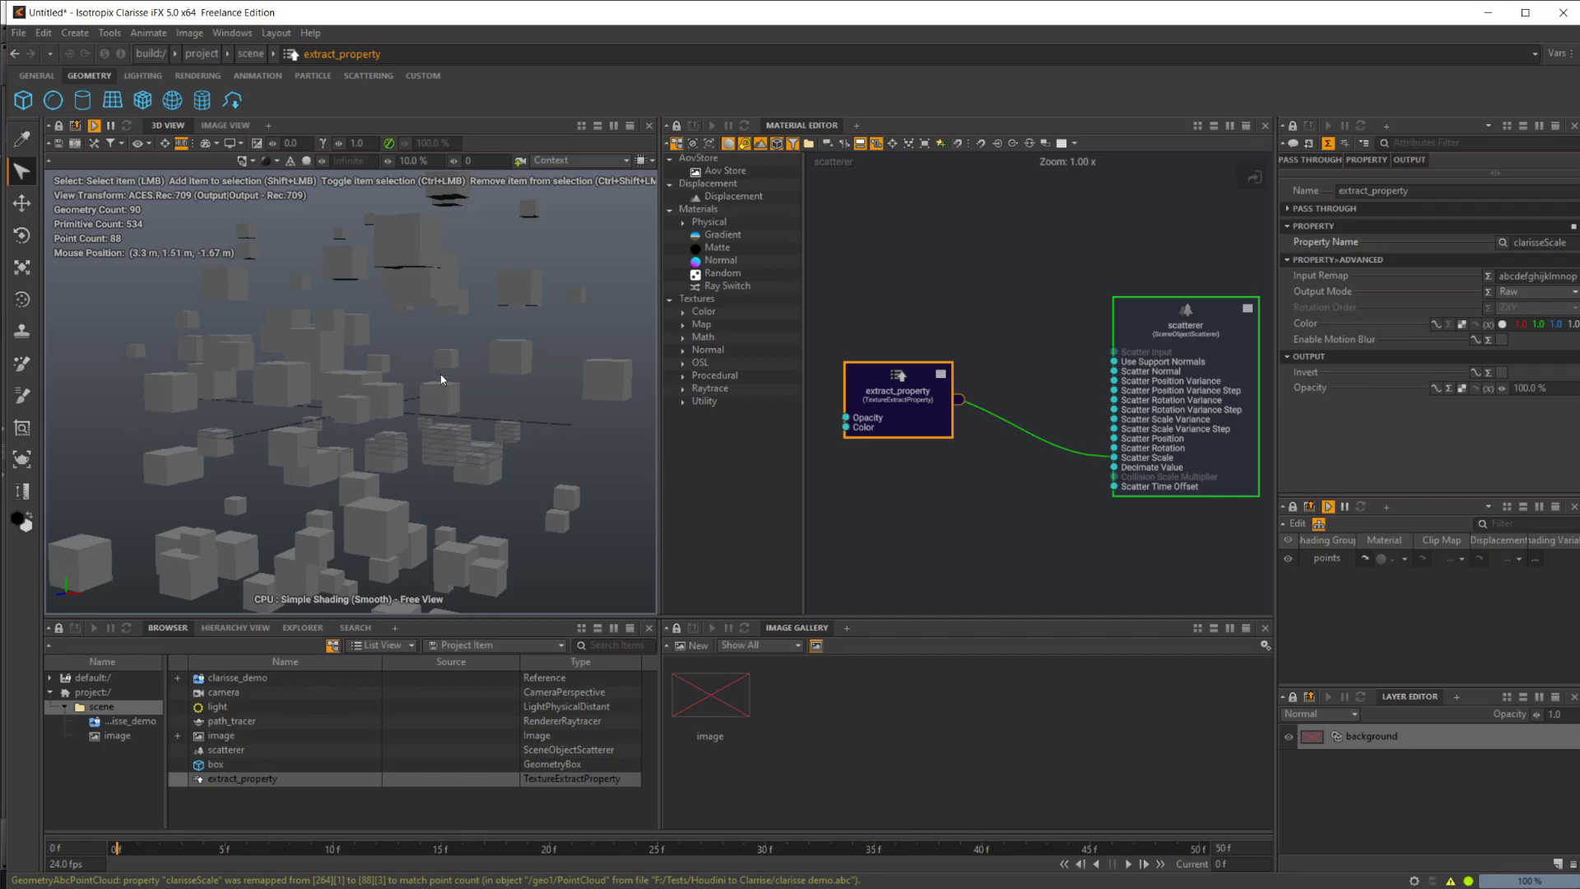
pyautogui.keyDown('alt'); pyautogui.moveTo(446, 367); pyautogui.dragTo(315, 364); pyautogui.keyUp('alt')
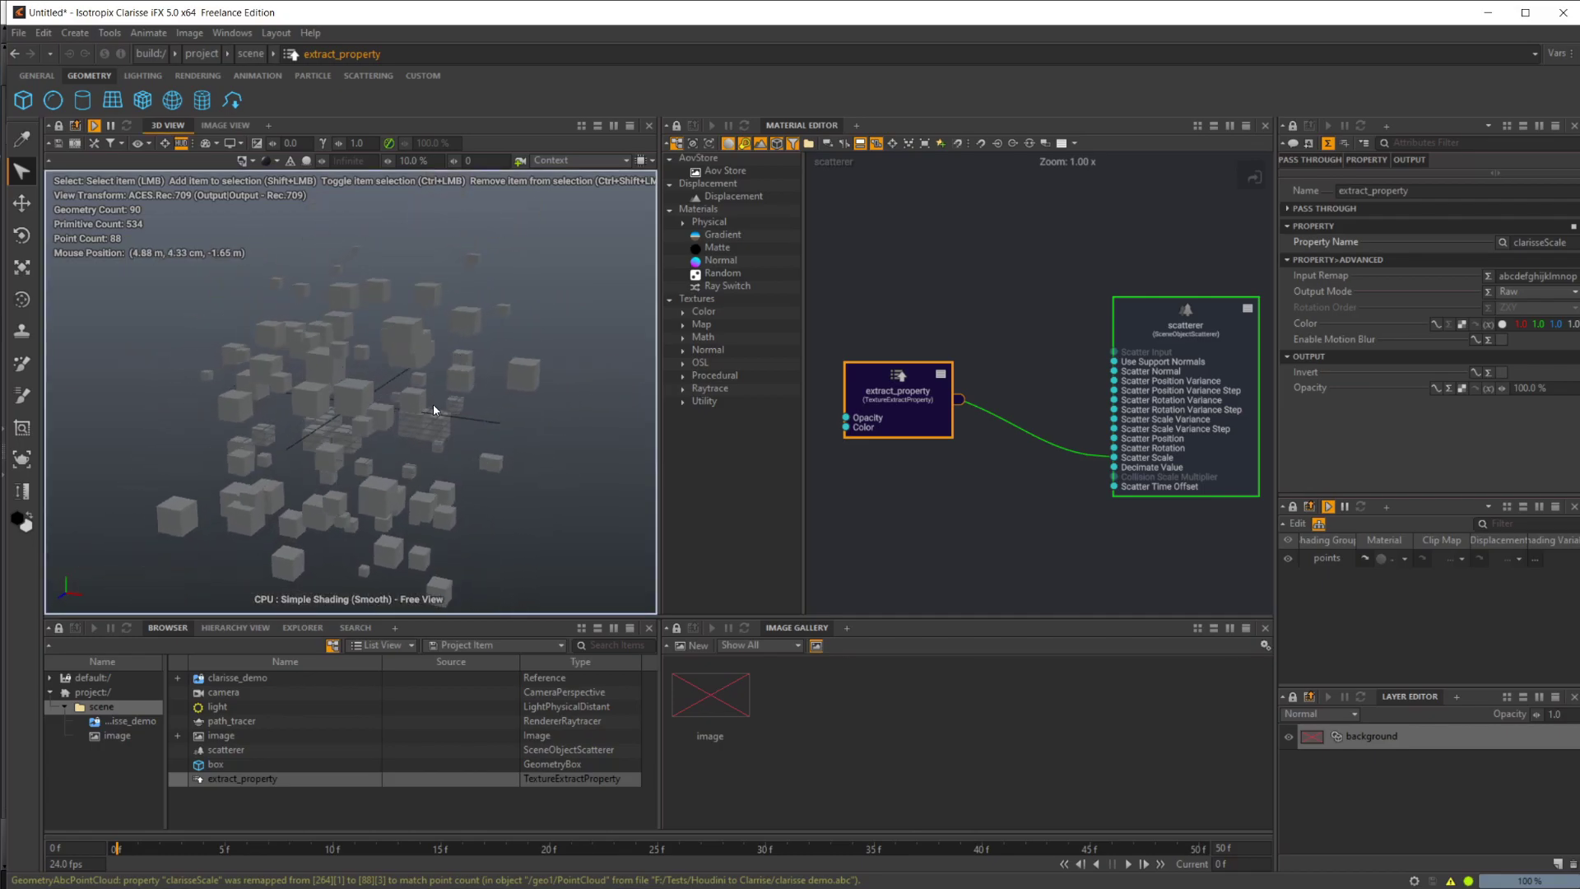
# Select the PointCloud inside clarisse_demo and list its properties in an added Property Editor, selecting the .pointIds entry
pyautogui.click(1190, 390)
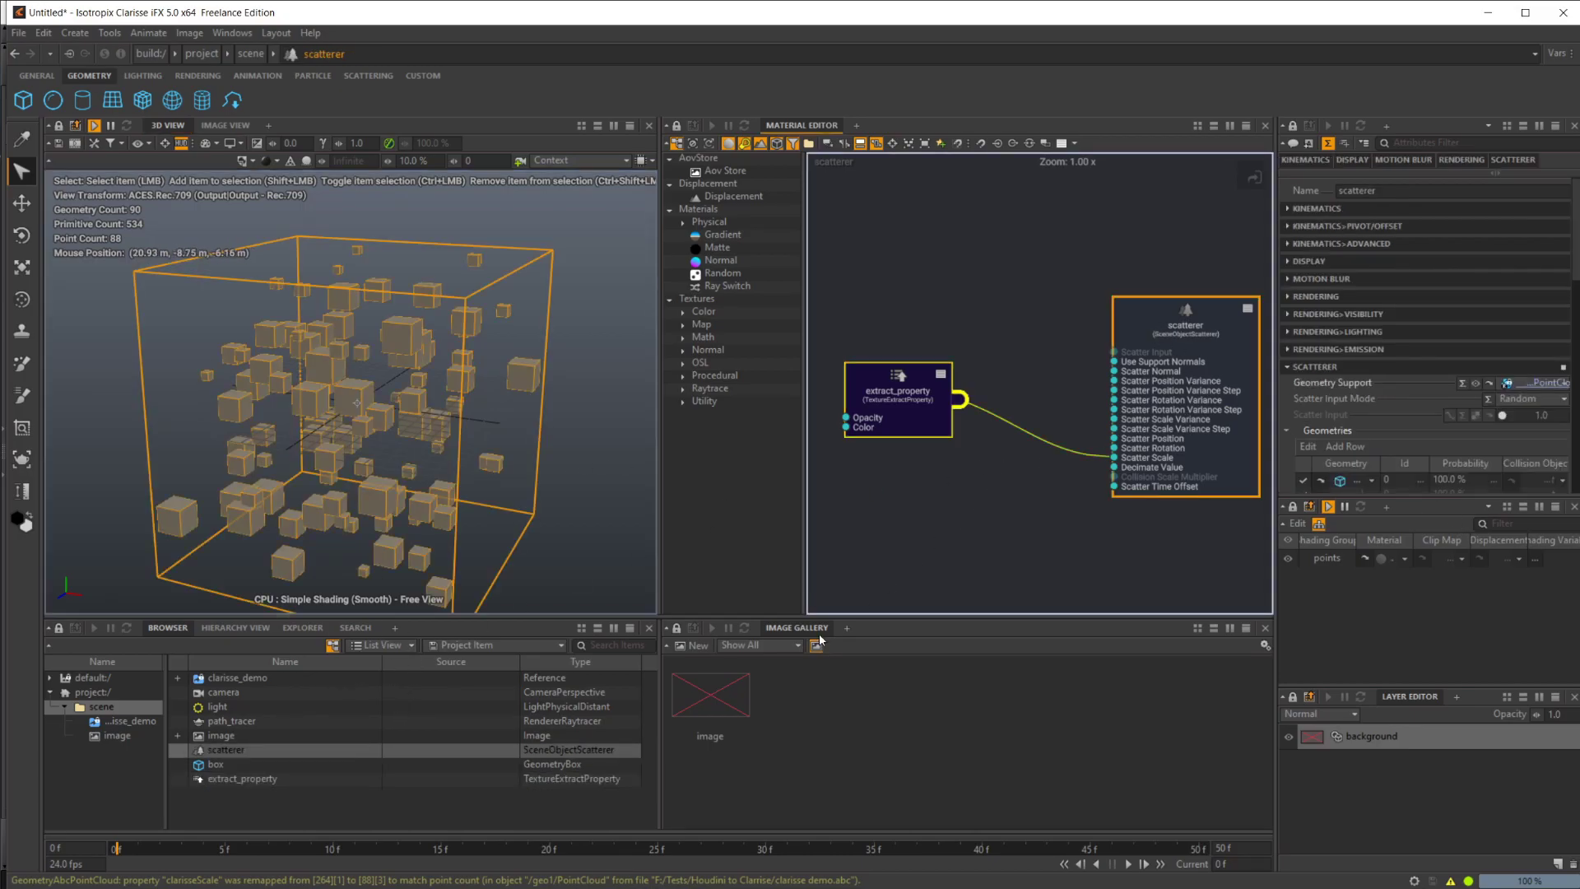
pyautogui.doubleClick(237, 677)
pyautogui.click(232, 677)
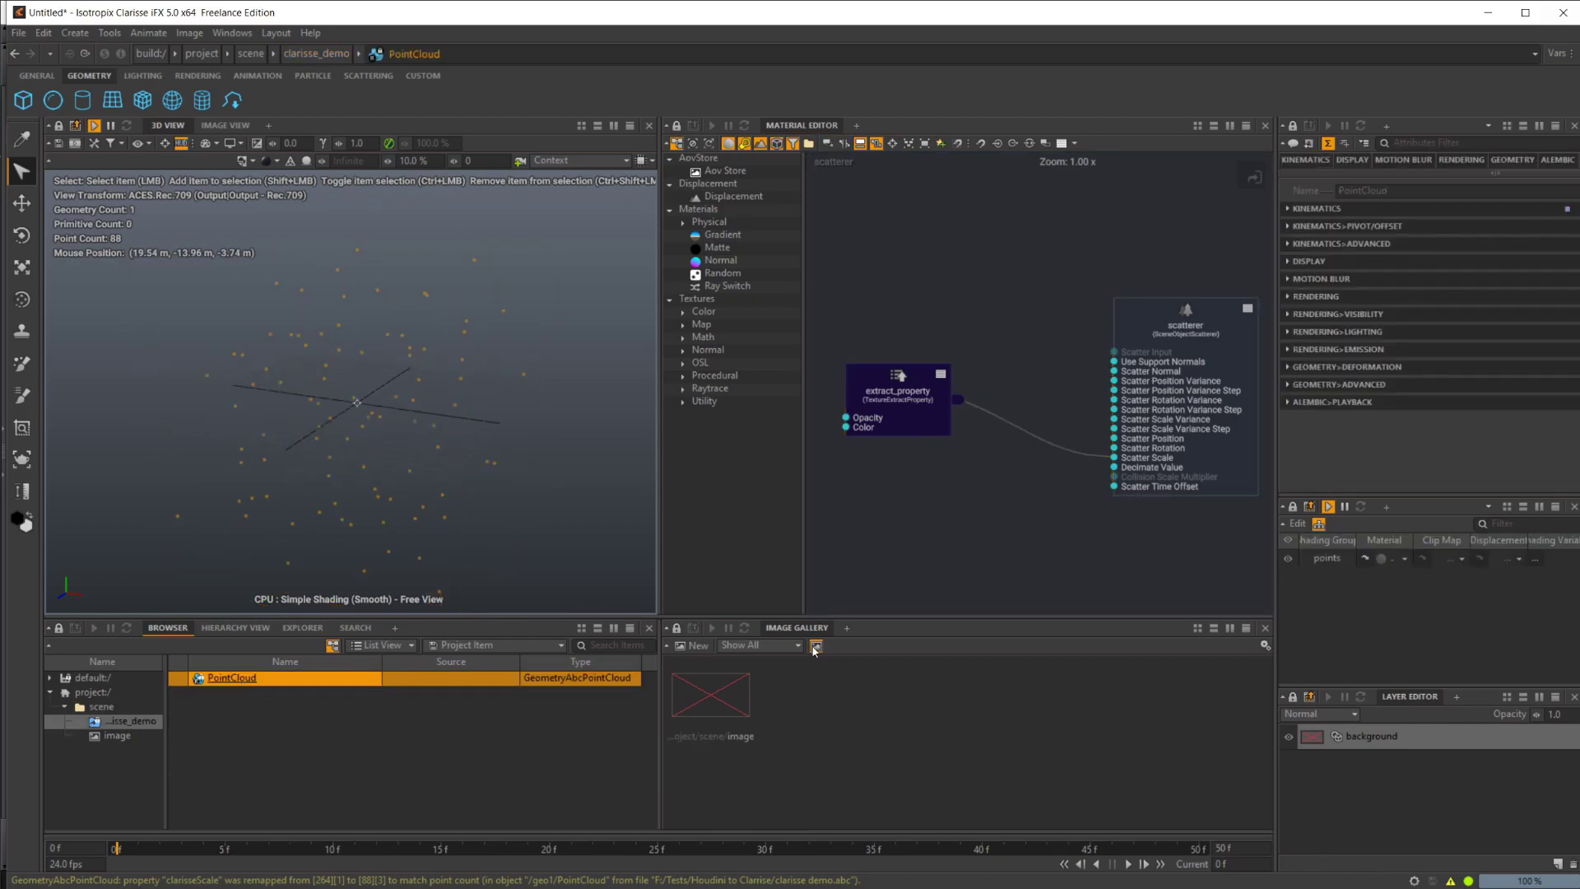
pyautogui.click(846, 627)
pyautogui.click(846, 629)
pyautogui.rightClick(855, 631)
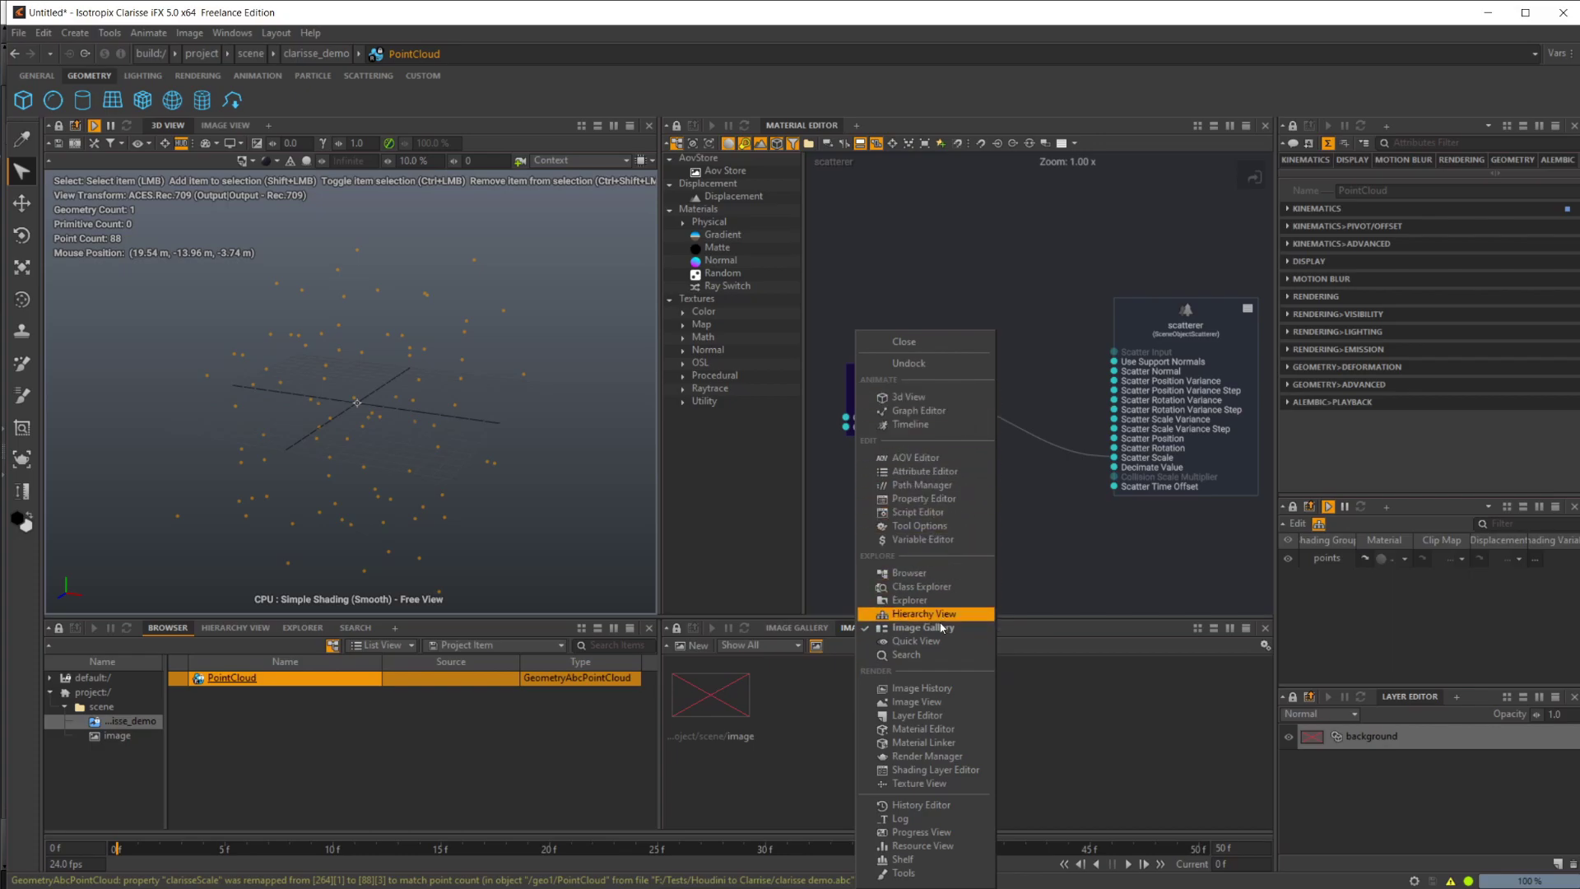
pyautogui.click(924, 499)
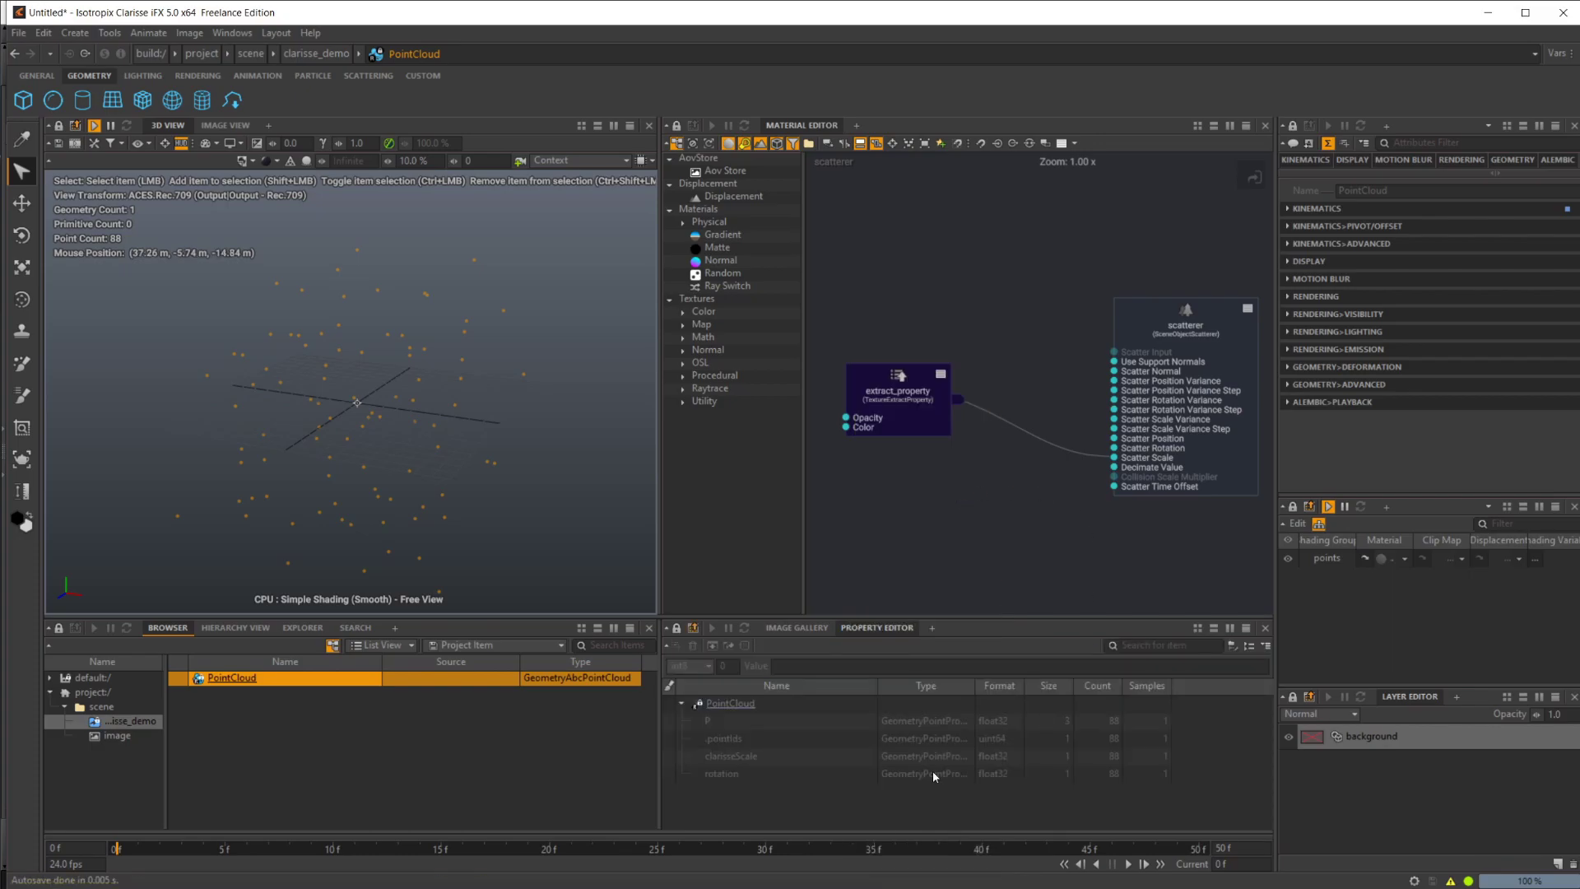
pyautogui.click(742, 737)
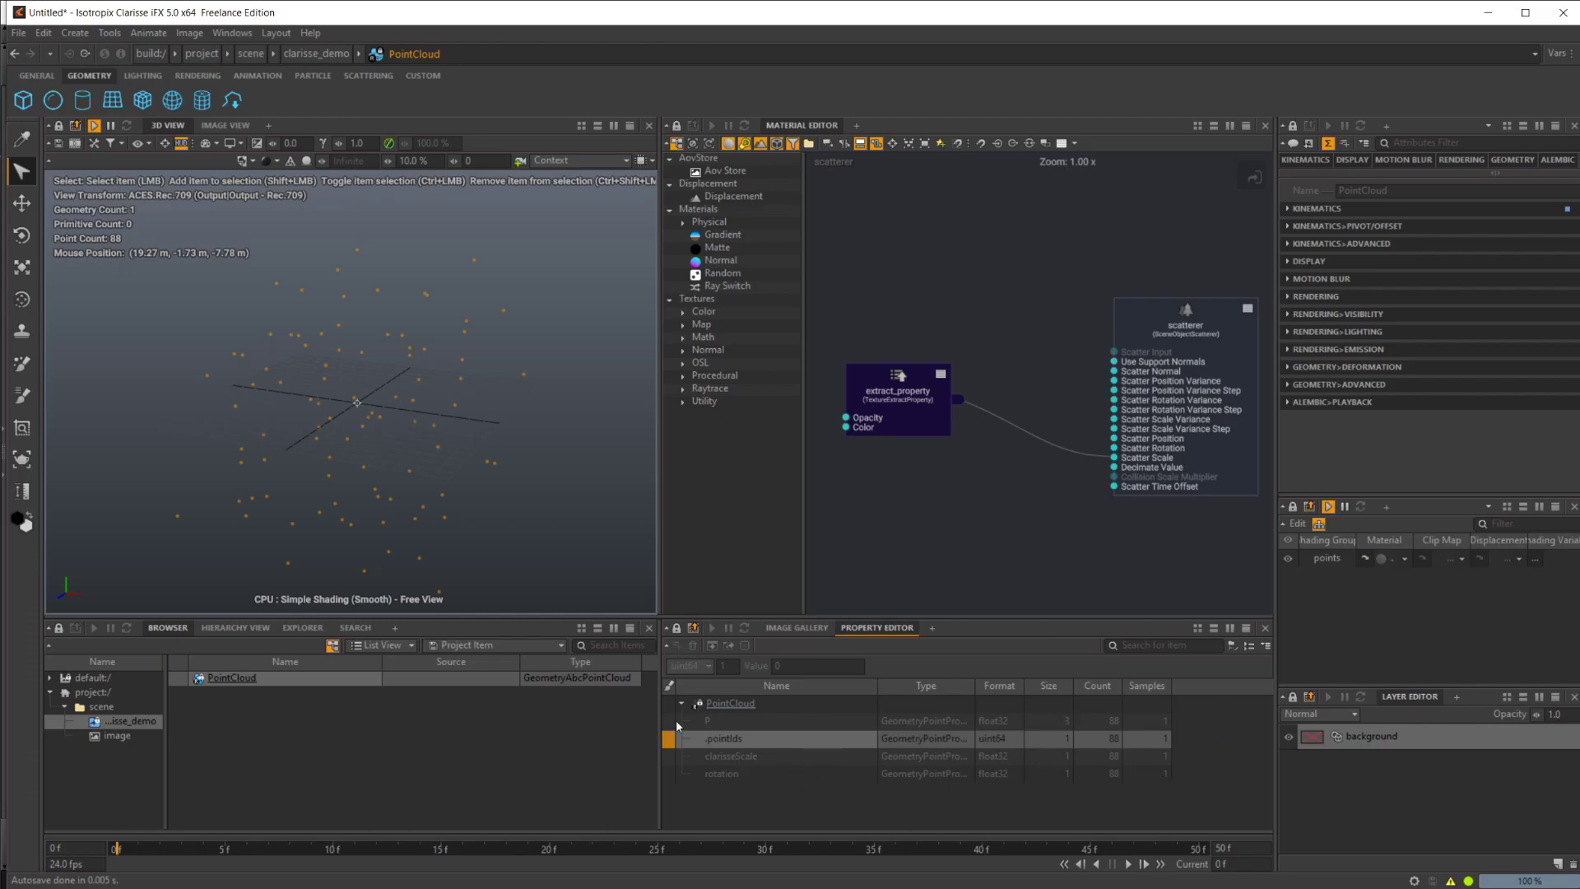
# Activate the Property Paint tool and open its tool options
pyautogui.click(21, 365)
pyautogui.click(21, 393)
pyautogui.doubleClick(23, 399)
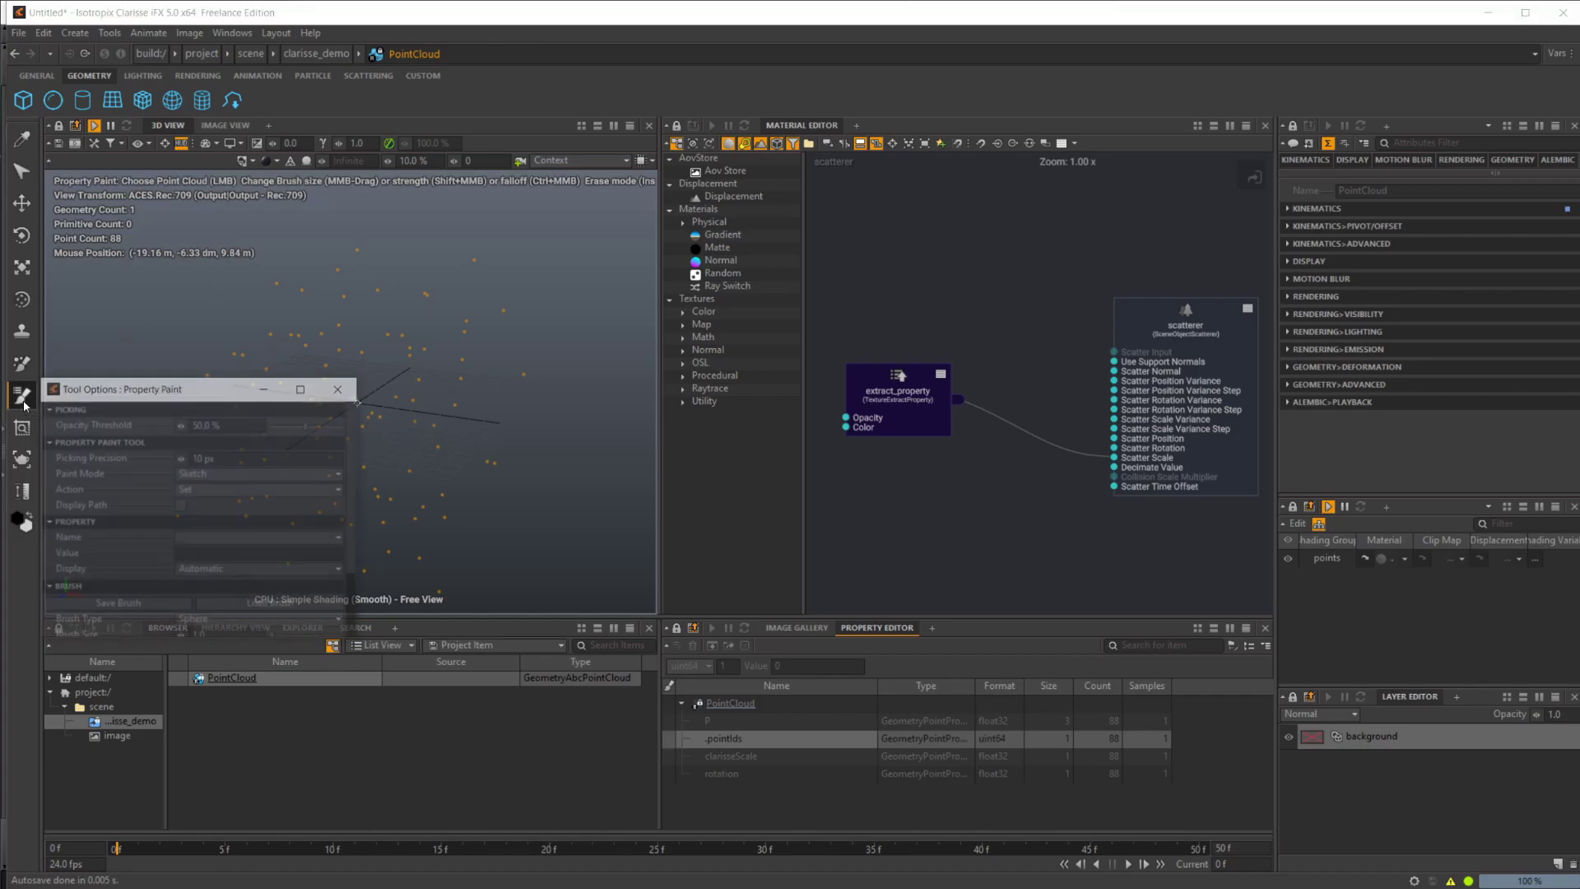
# Look through the Property Paint options for action, property name, display and brush type without changing them
pyautogui.click(216, 477)
pyautogui.click(297, 492)
pyautogui.click(297, 494)
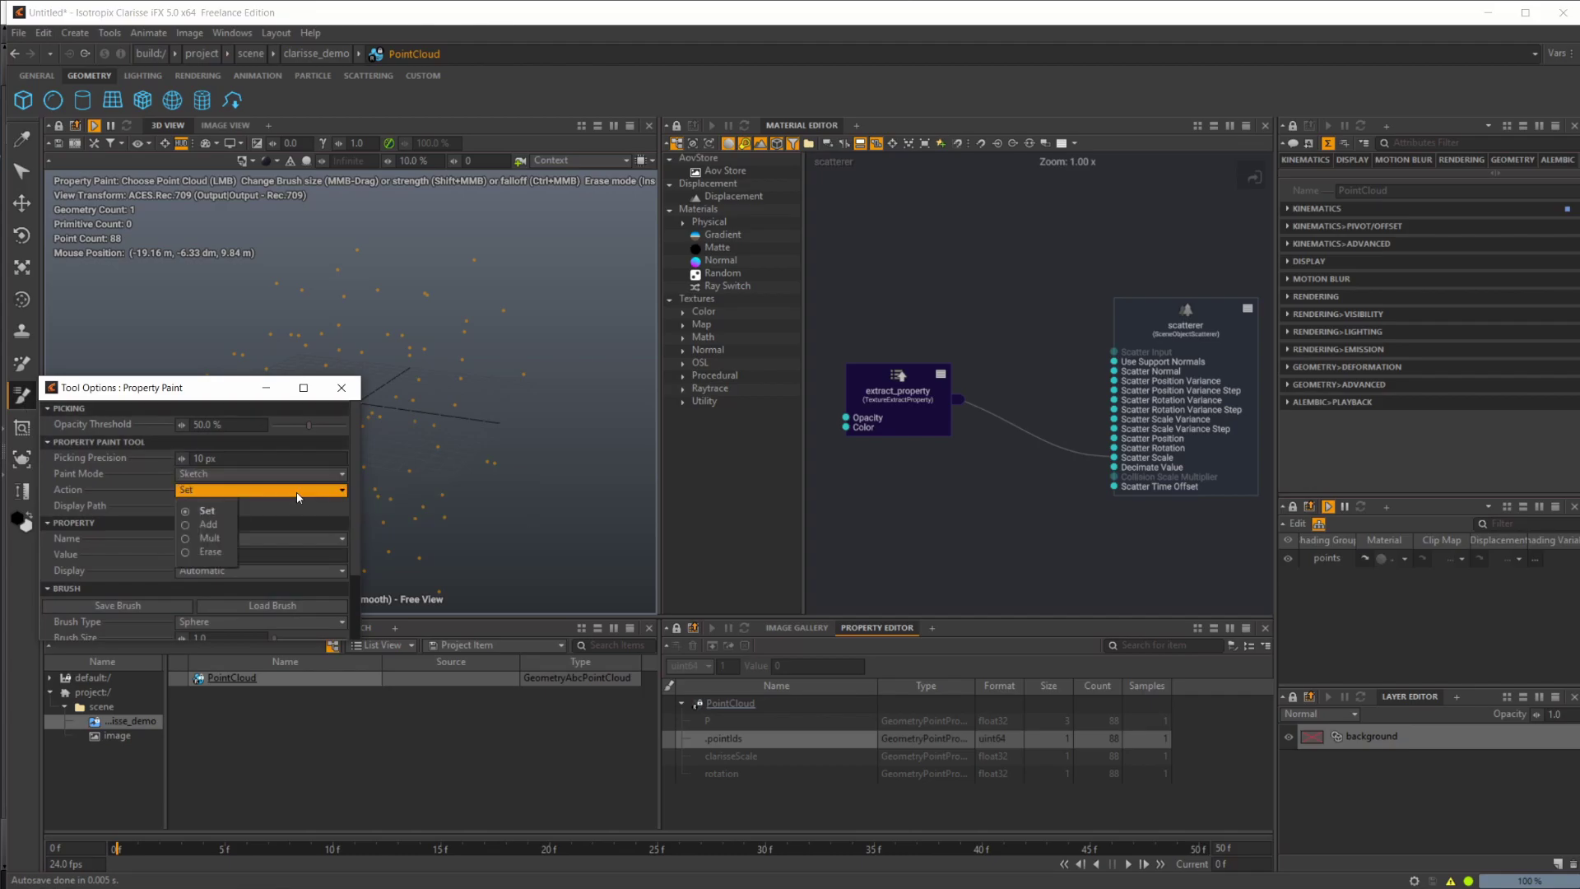
pyautogui.click(297, 497)
pyautogui.click(247, 540)
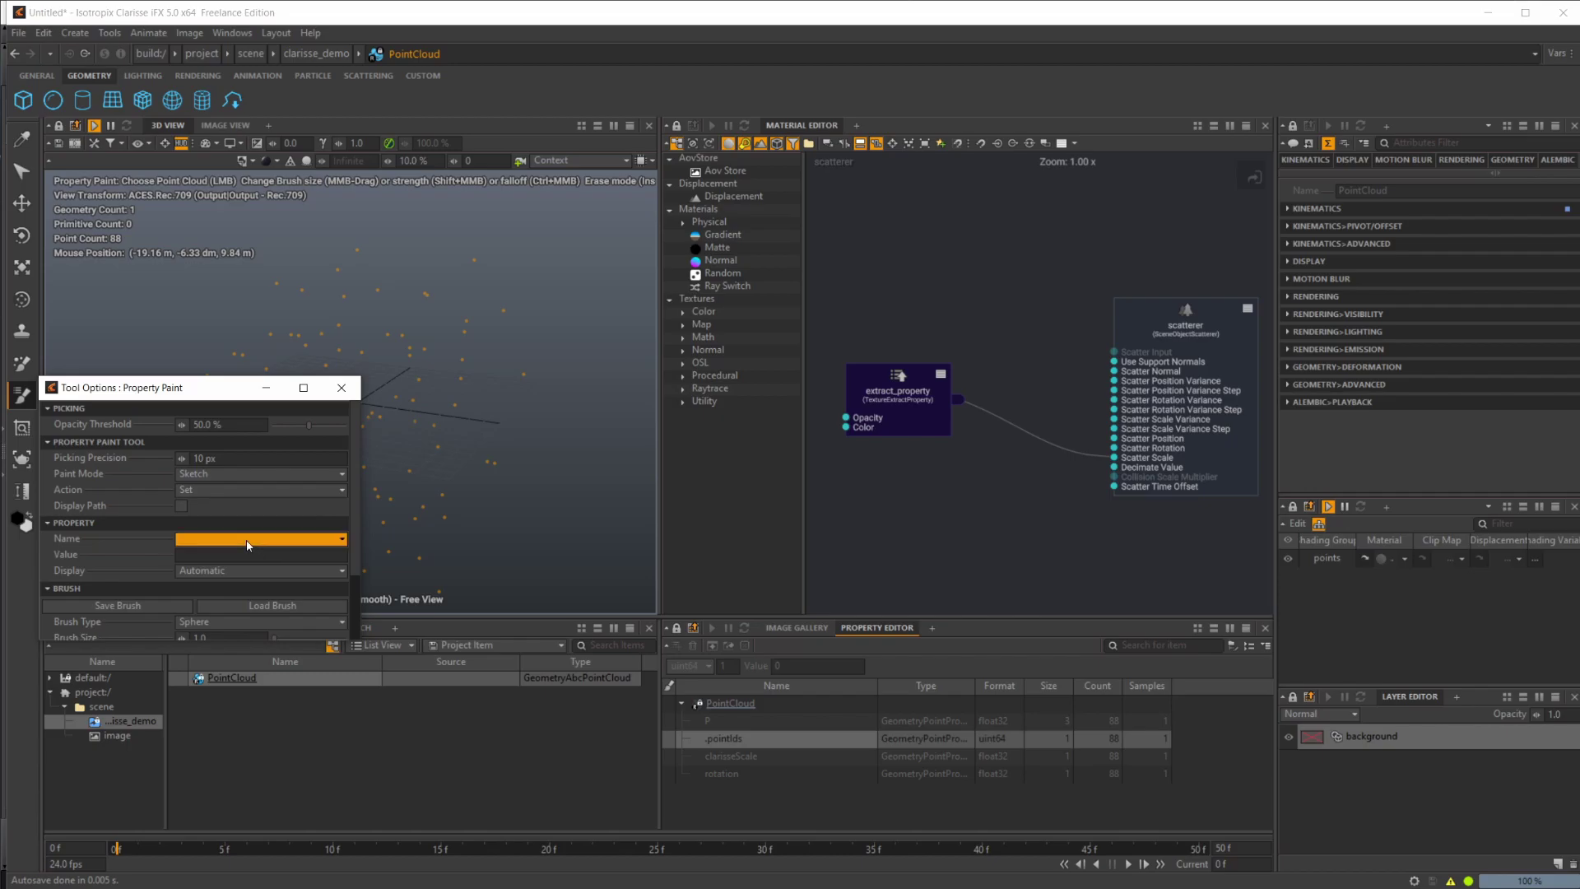
pyautogui.click(147, 550)
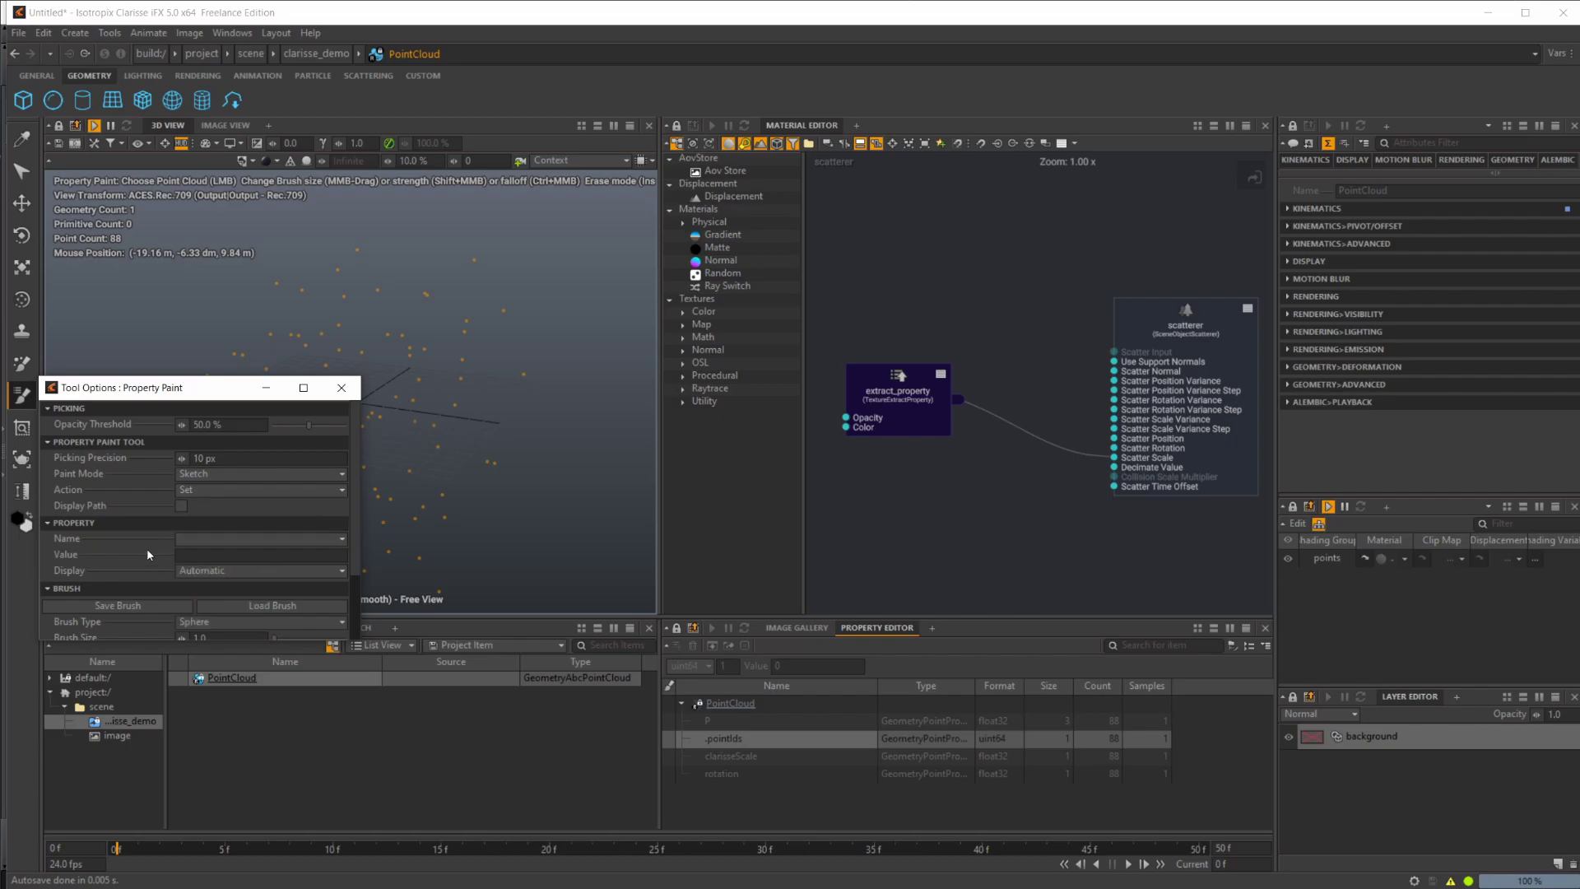
pyautogui.scroll(-2, 127, 547)
pyautogui.click(204, 485)
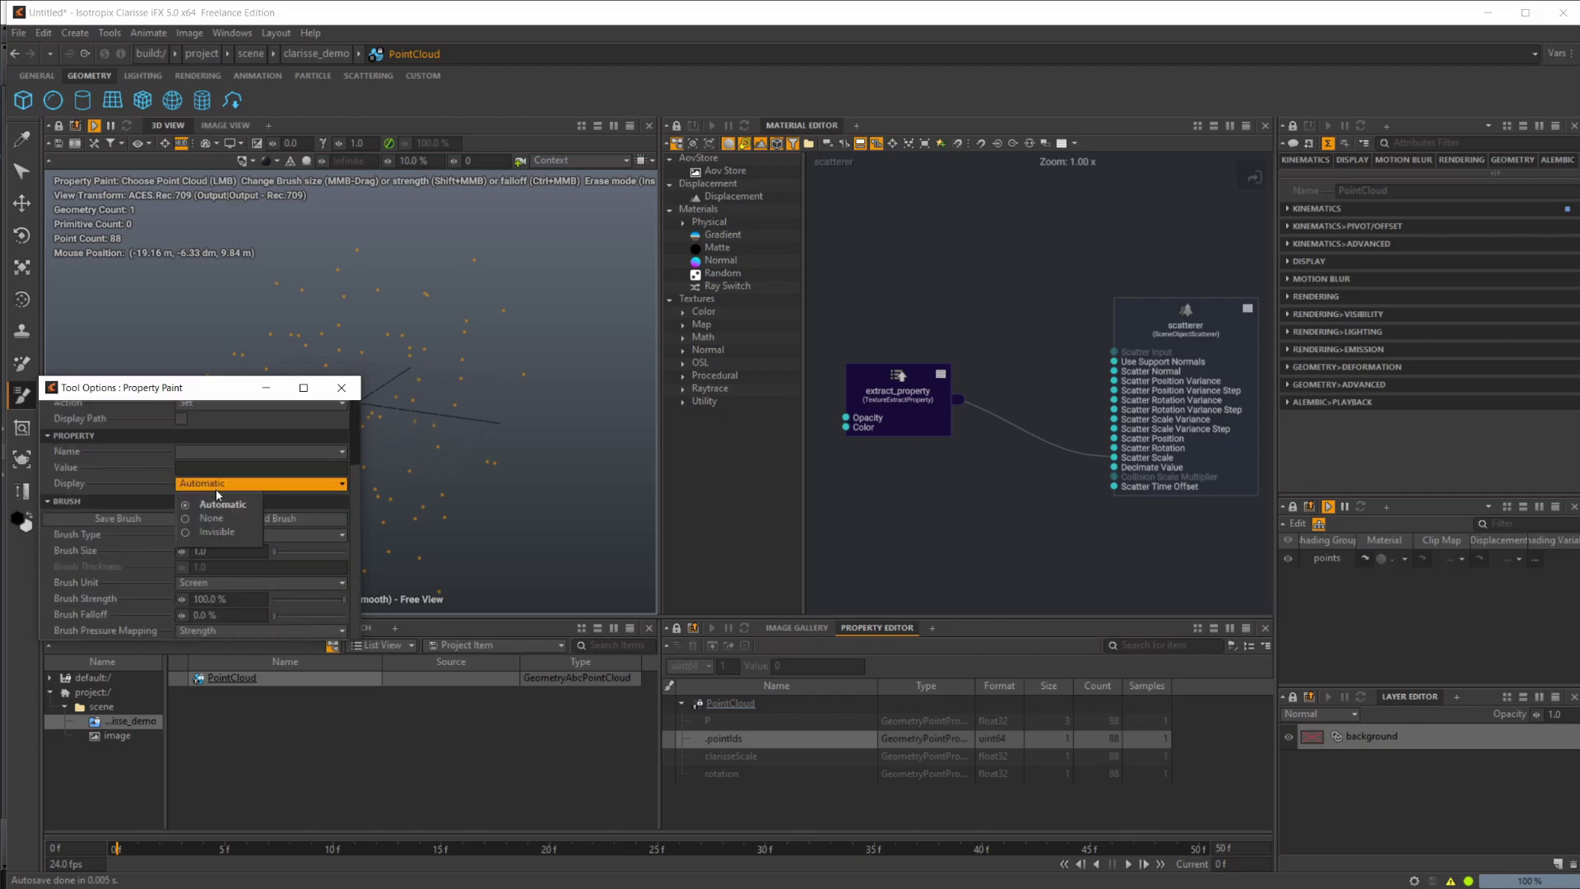
pyautogui.click(141, 482)
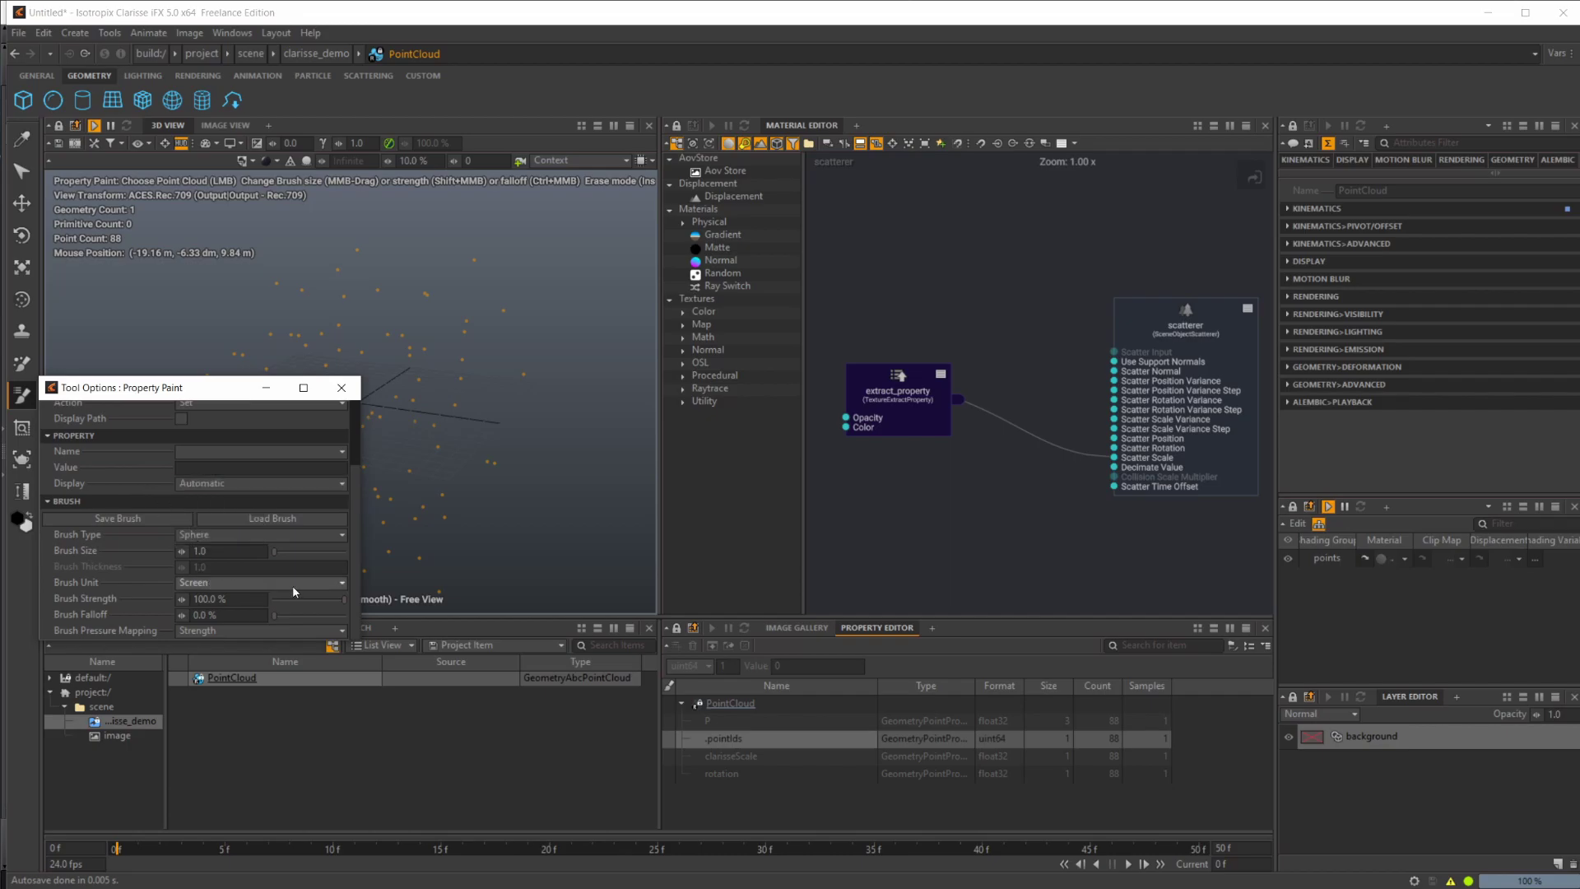
pyautogui.click(242, 589)
pyautogui.click(242, 589)
pyautogui.click(223, 536)
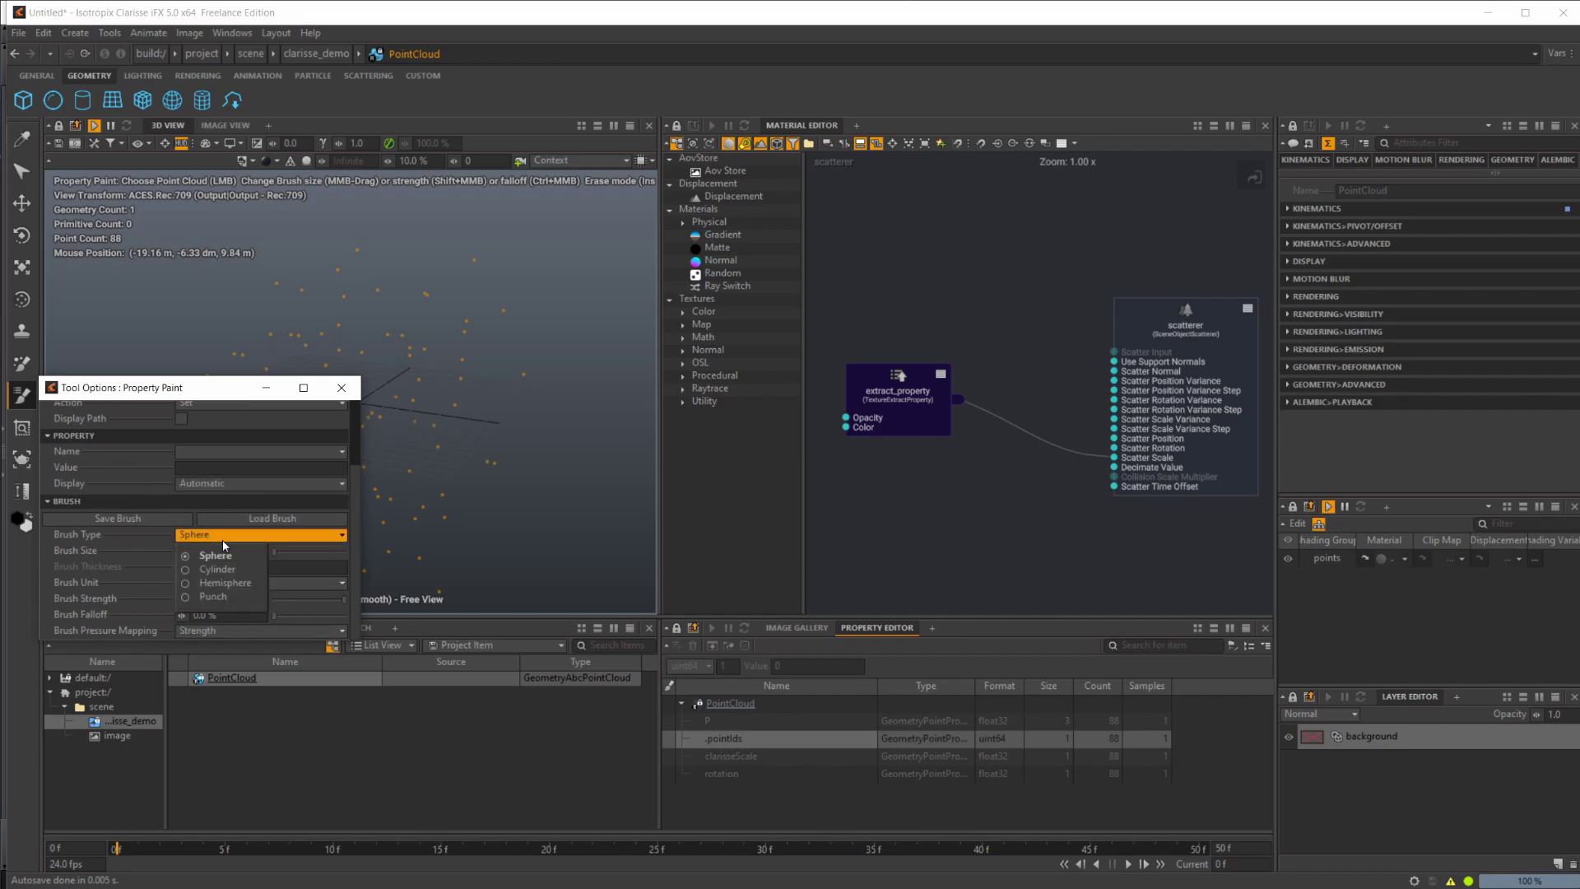
pyautogui.click(223, 545)
pyautogui.scroll(3, 176, 510)
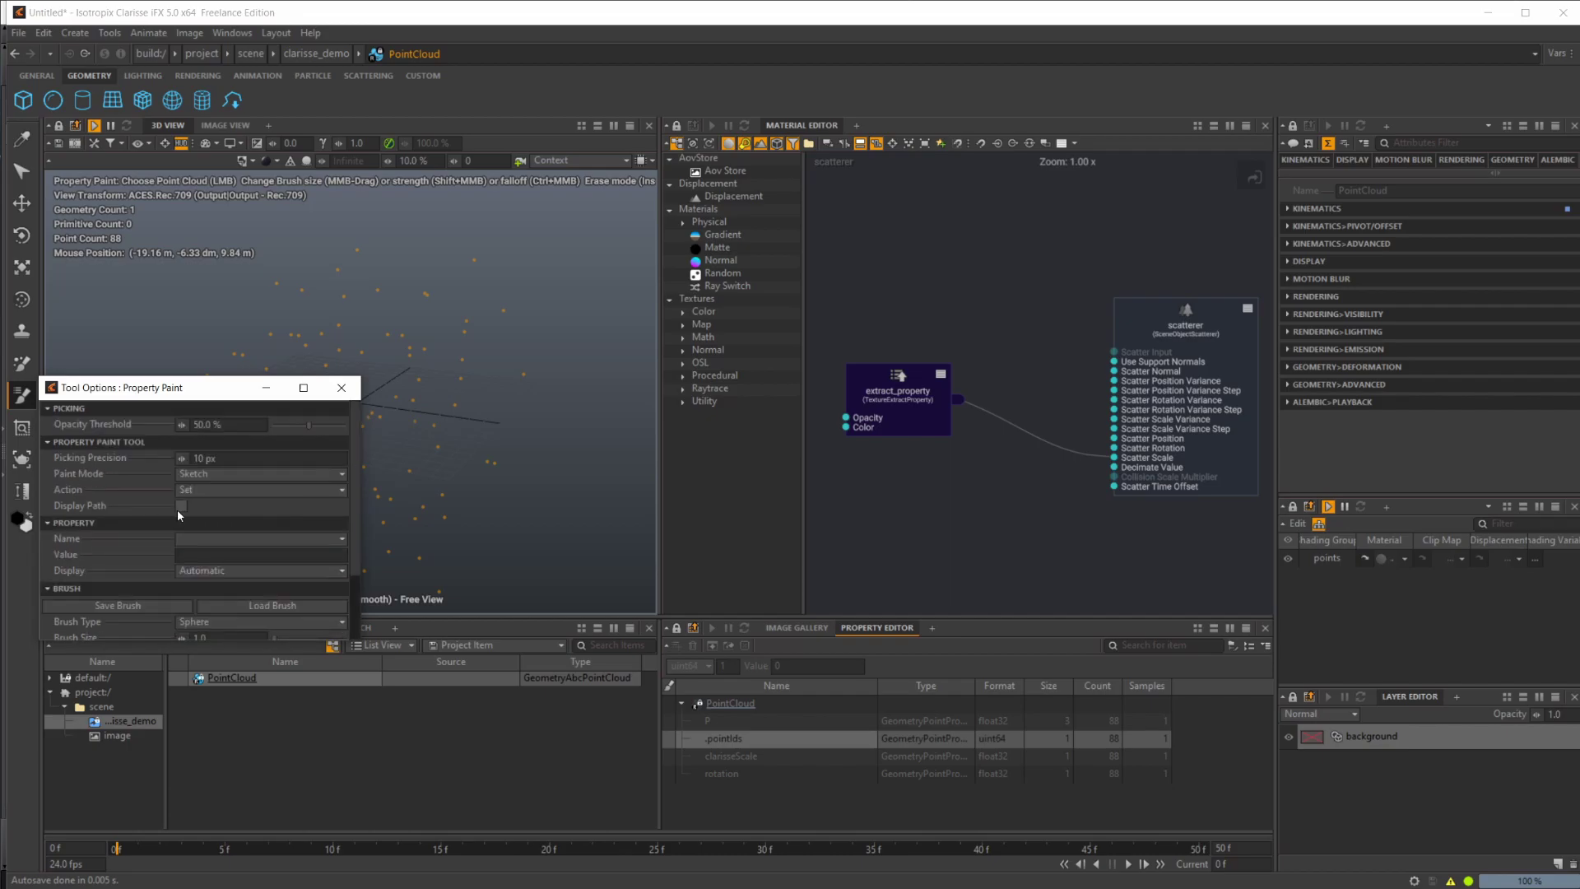
# Set the Property Paint name to clarisseScale with Number display and inspect the values shown at the points
pyautogui.click(232, 539)
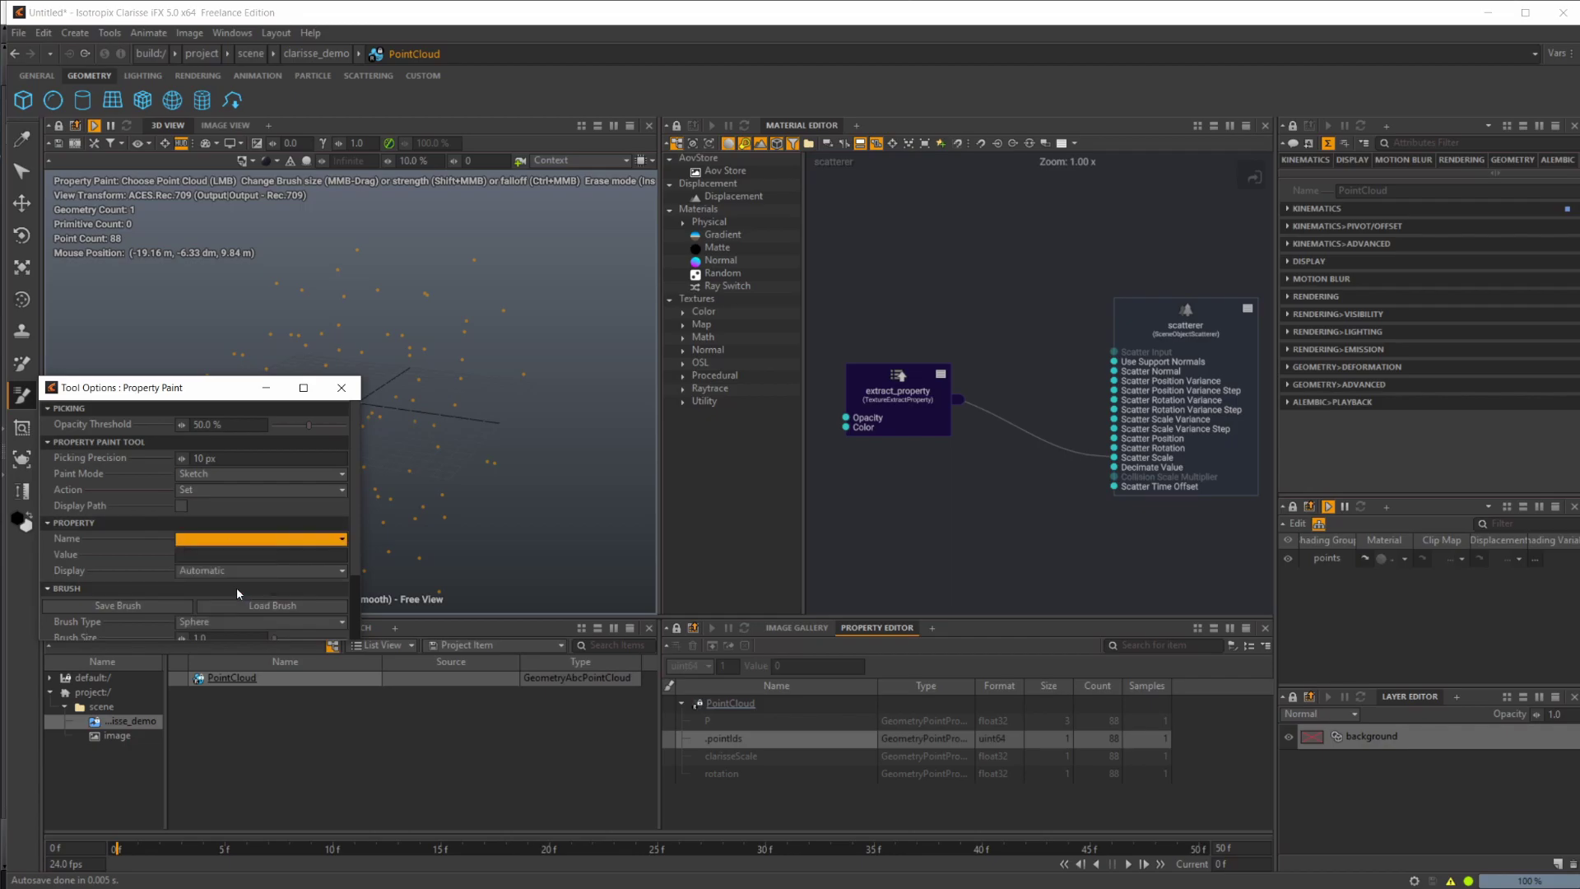
pyautogui.click(235, 586)
pyautogui.click(258, 571)
pyautogui.click(257, 575)
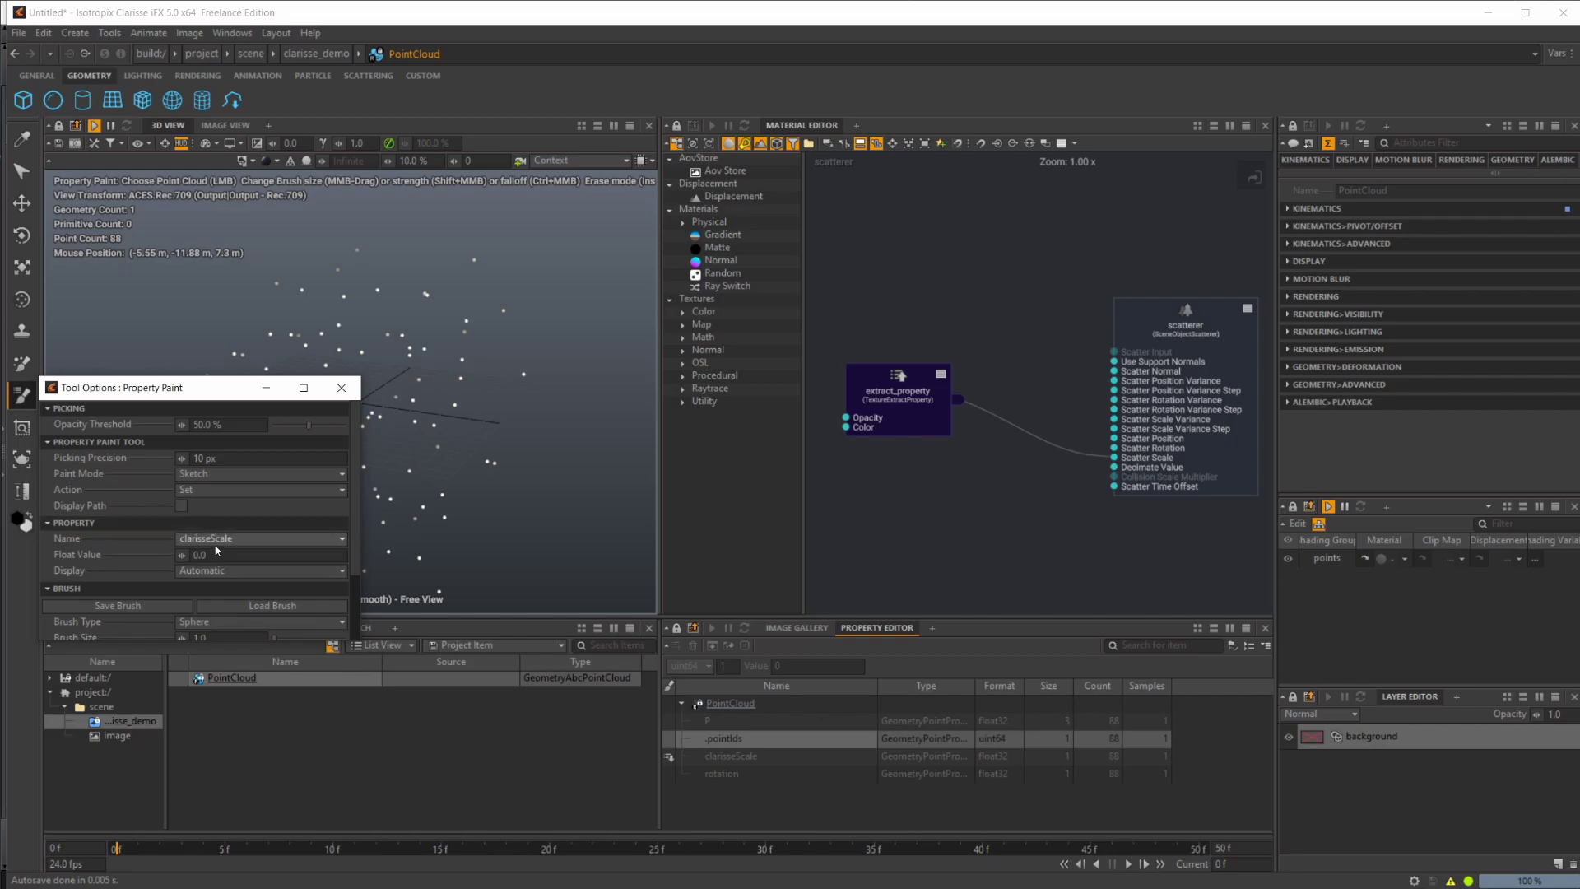
pyautogui.click(253, 569)
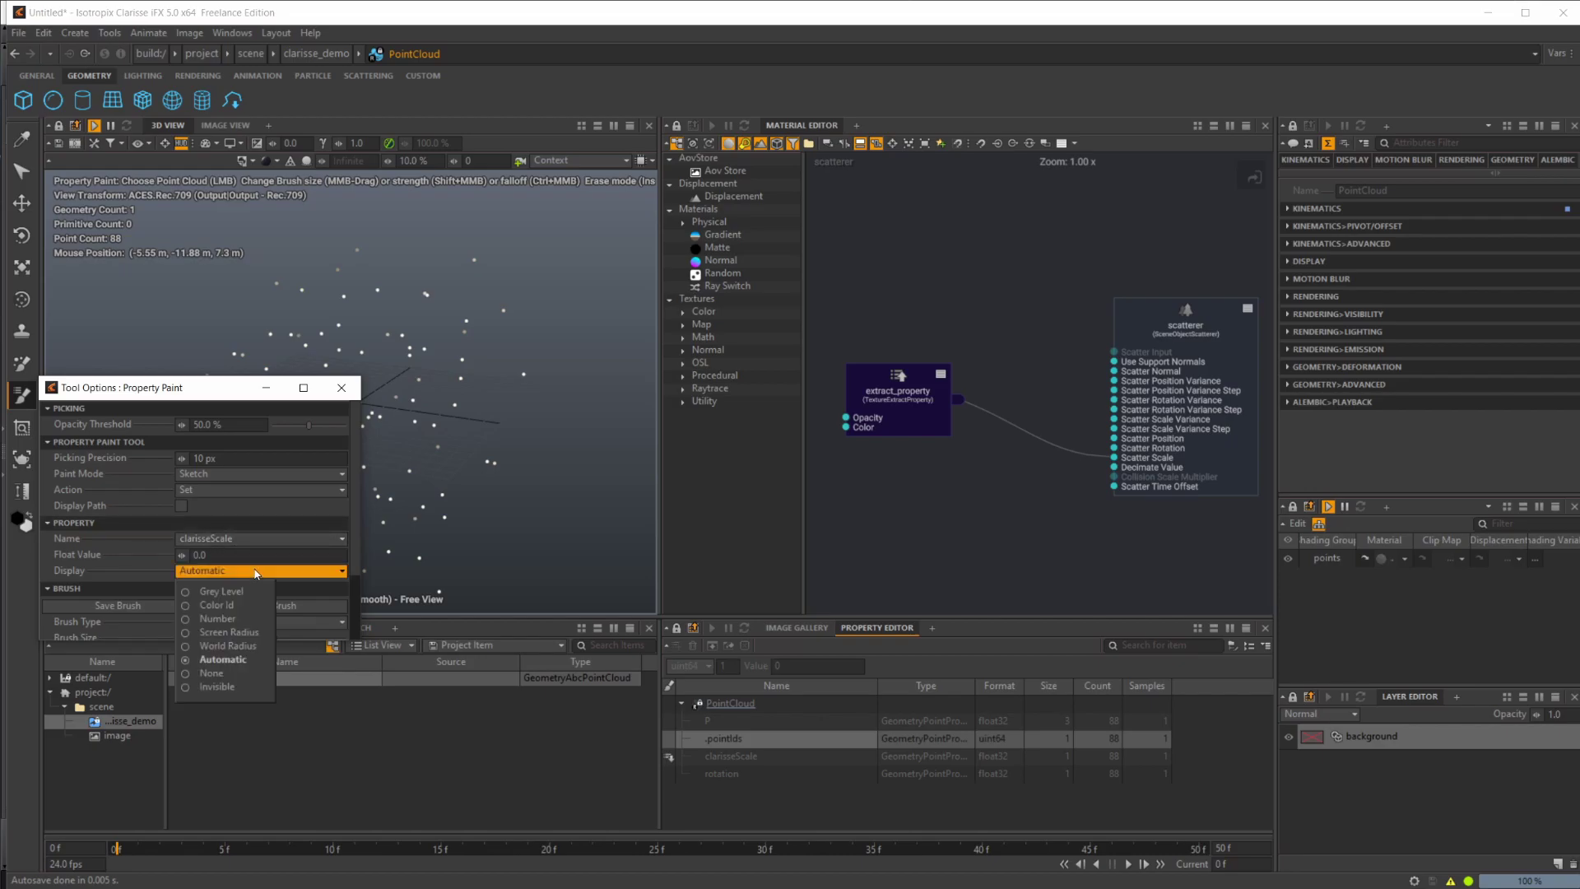
pyautogui.click(237, 620)
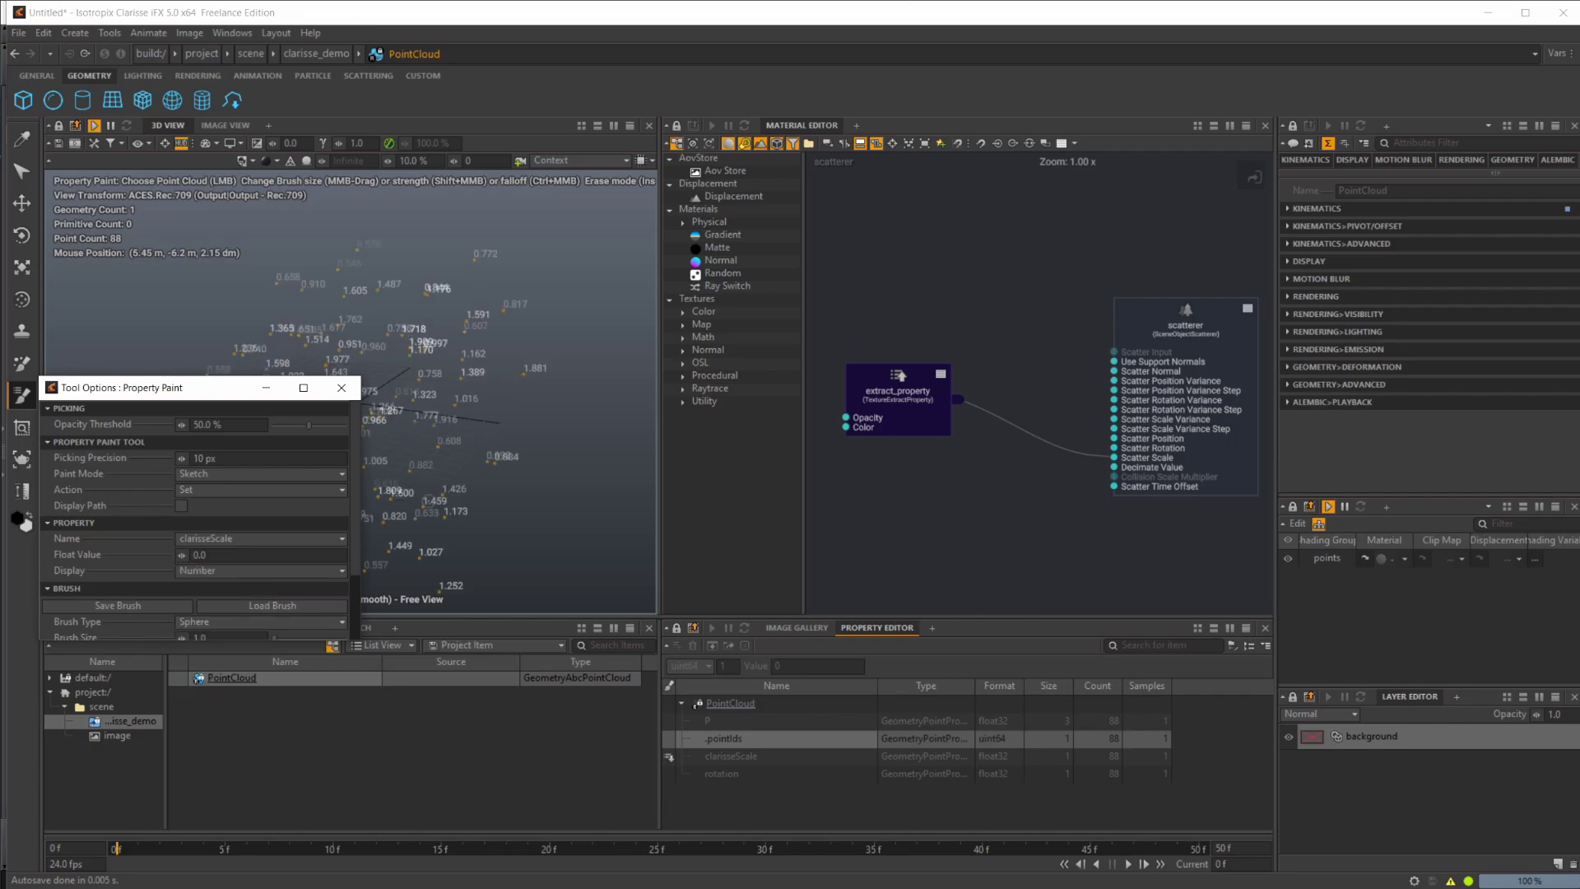
pyautogui.click(341, 388)
pyautogui.scroll(4, 448, 377)
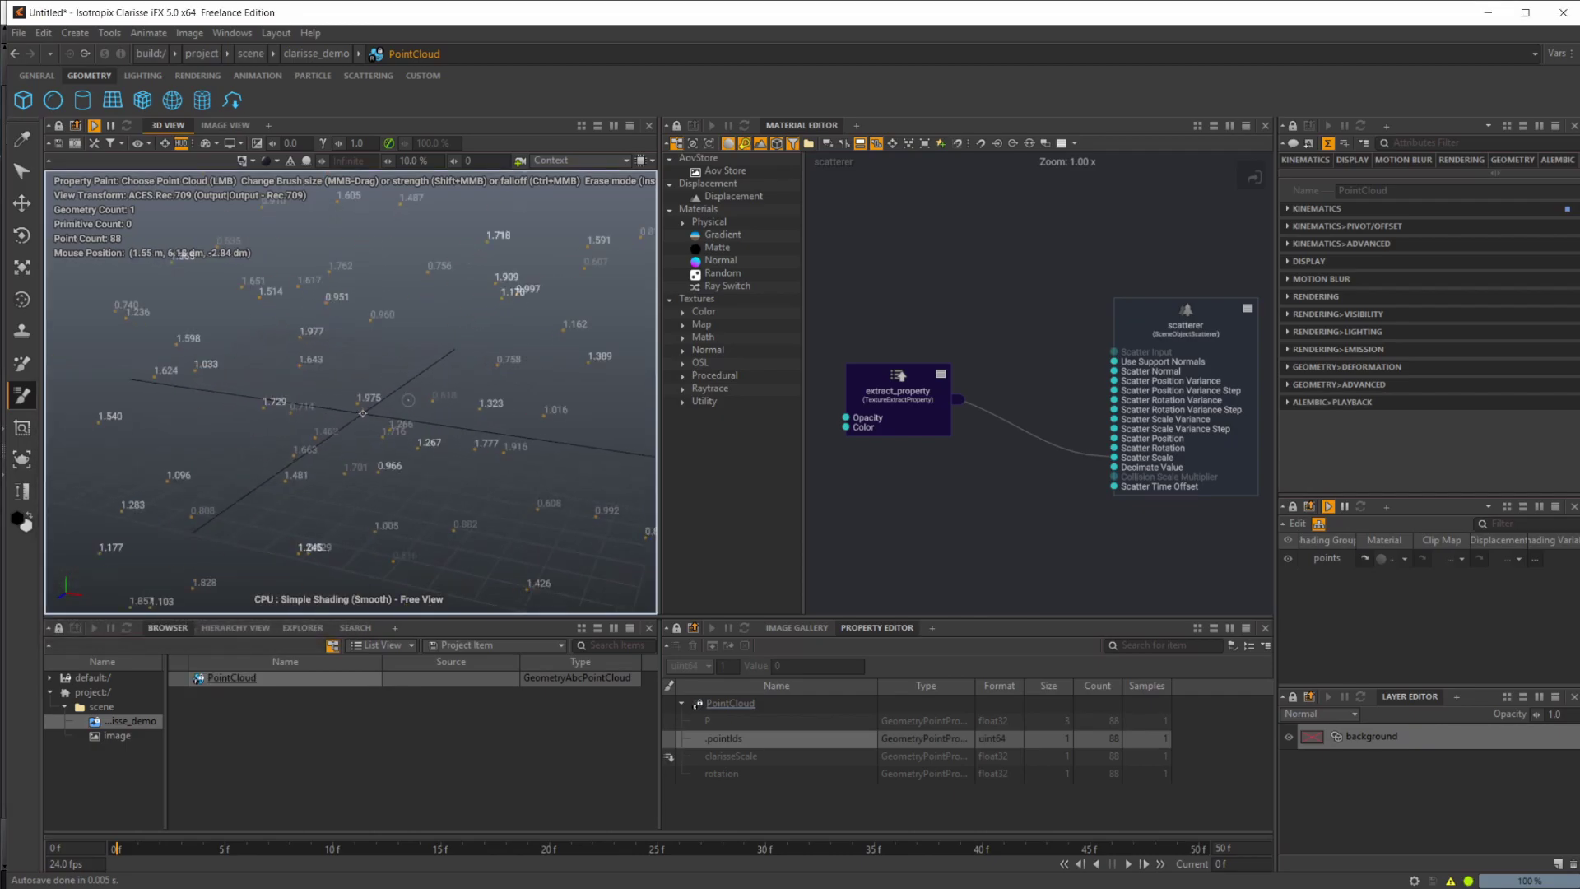
pyautogui.scroll(5, 367, 407)
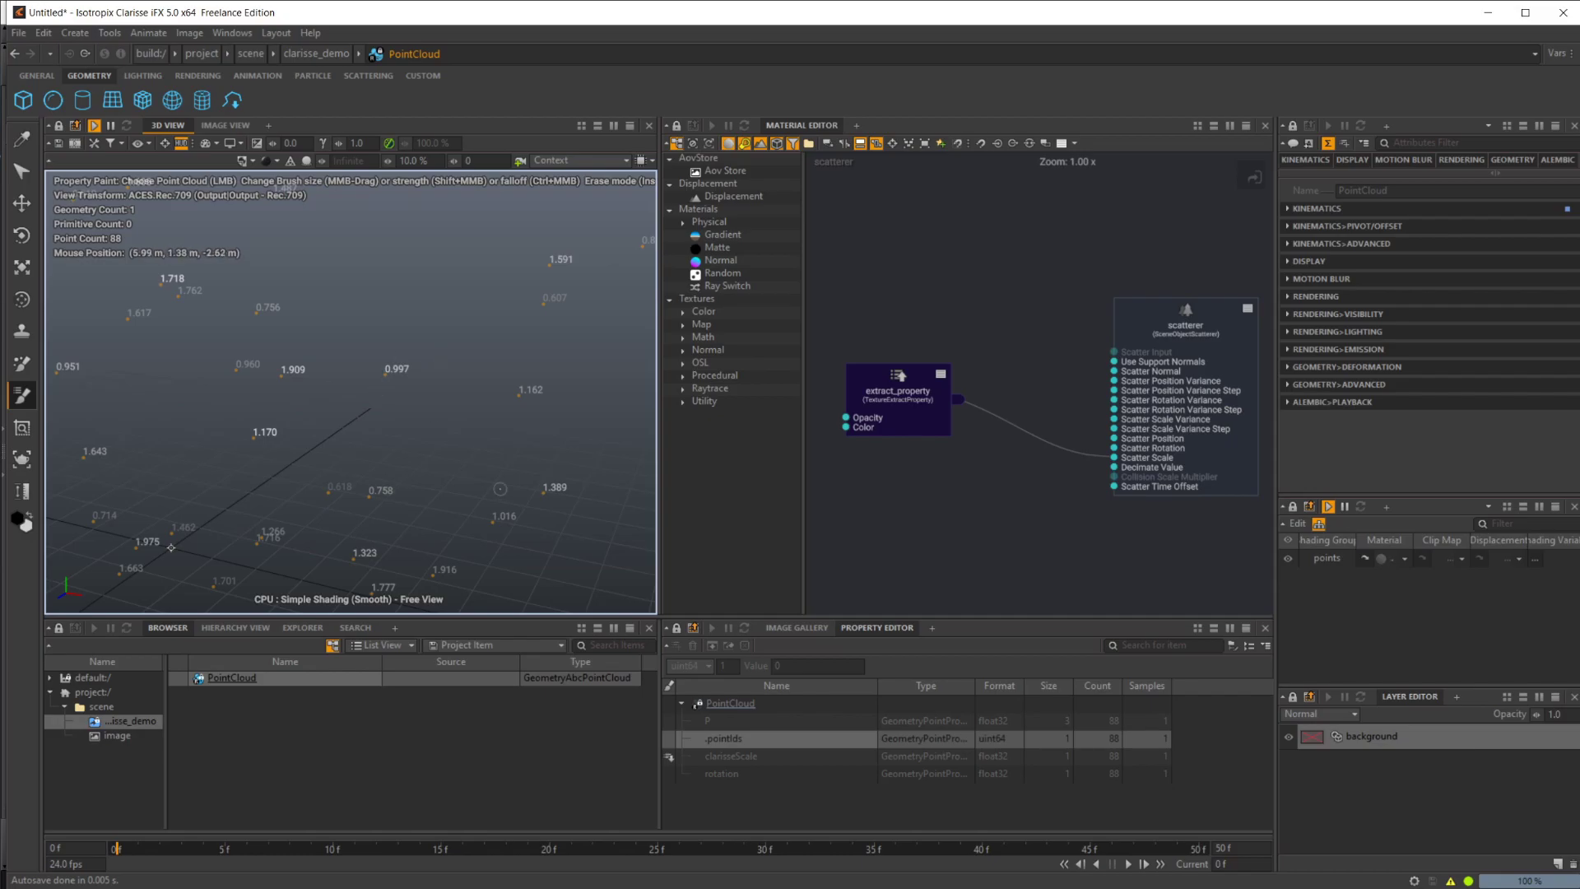
# Try rotation as the Property Paint property, return it to clarisseScale and close the tool options
pyautogui.doubleClick(22, 396)
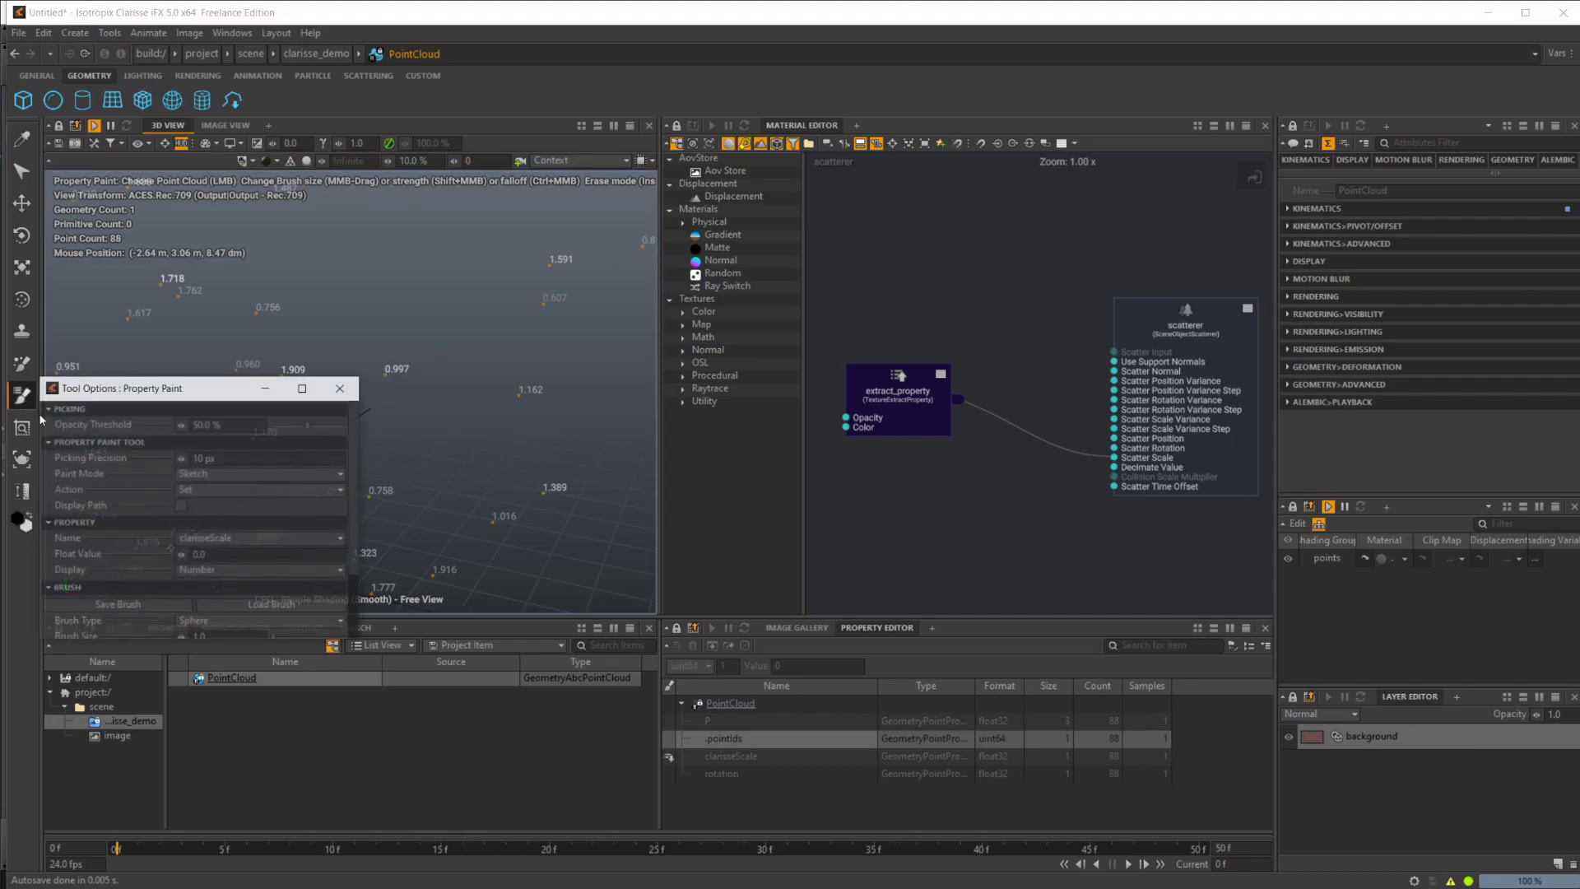
pyautogui.click(251, 539)
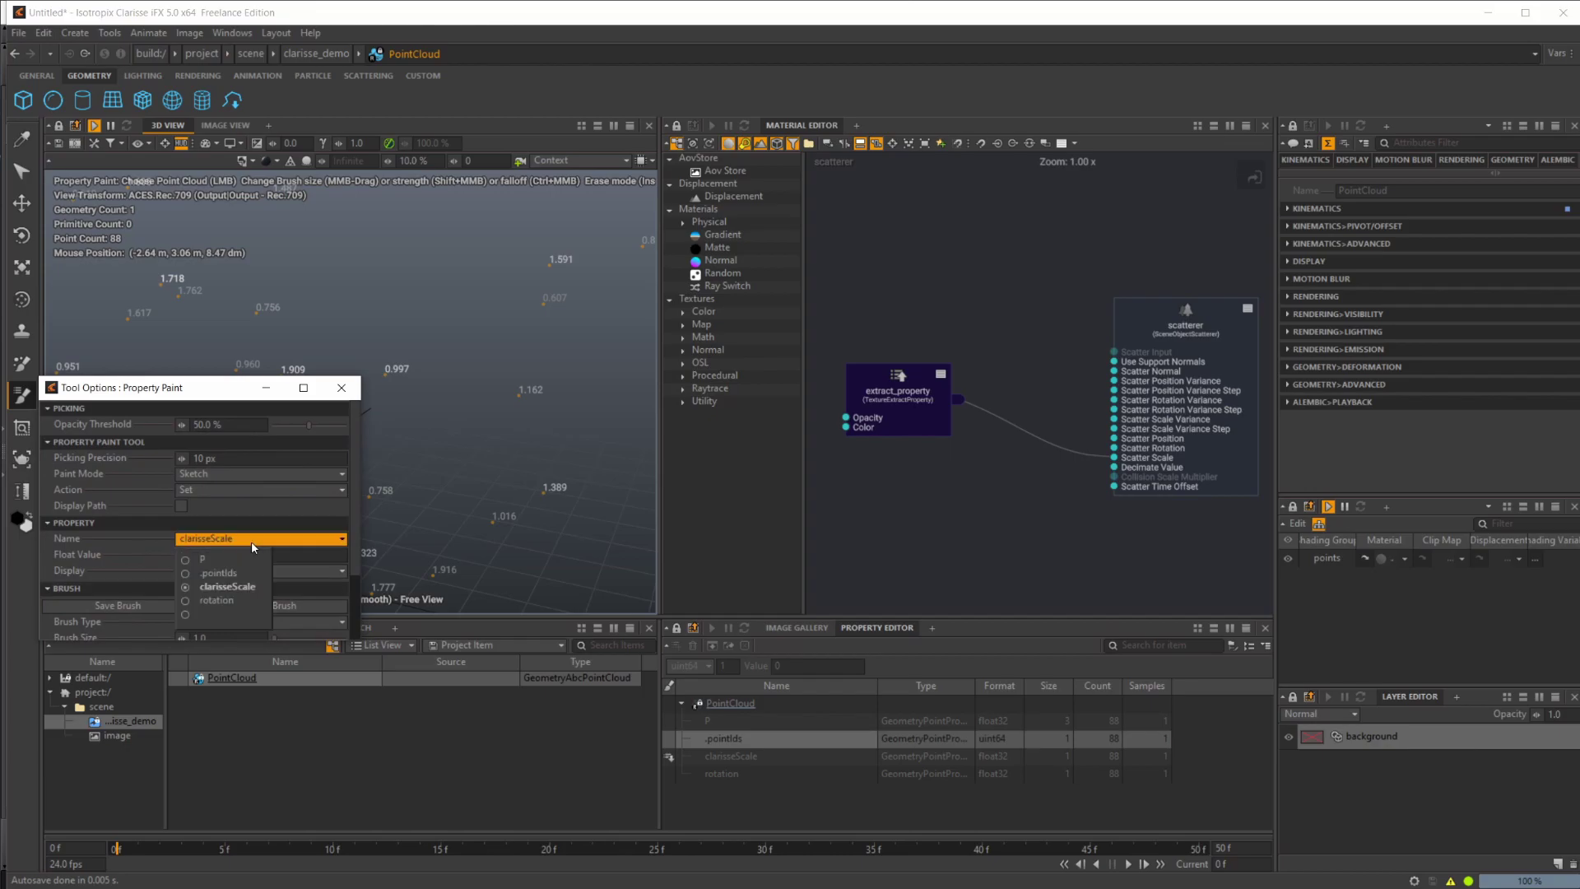
pyautogui.click(239, 600)
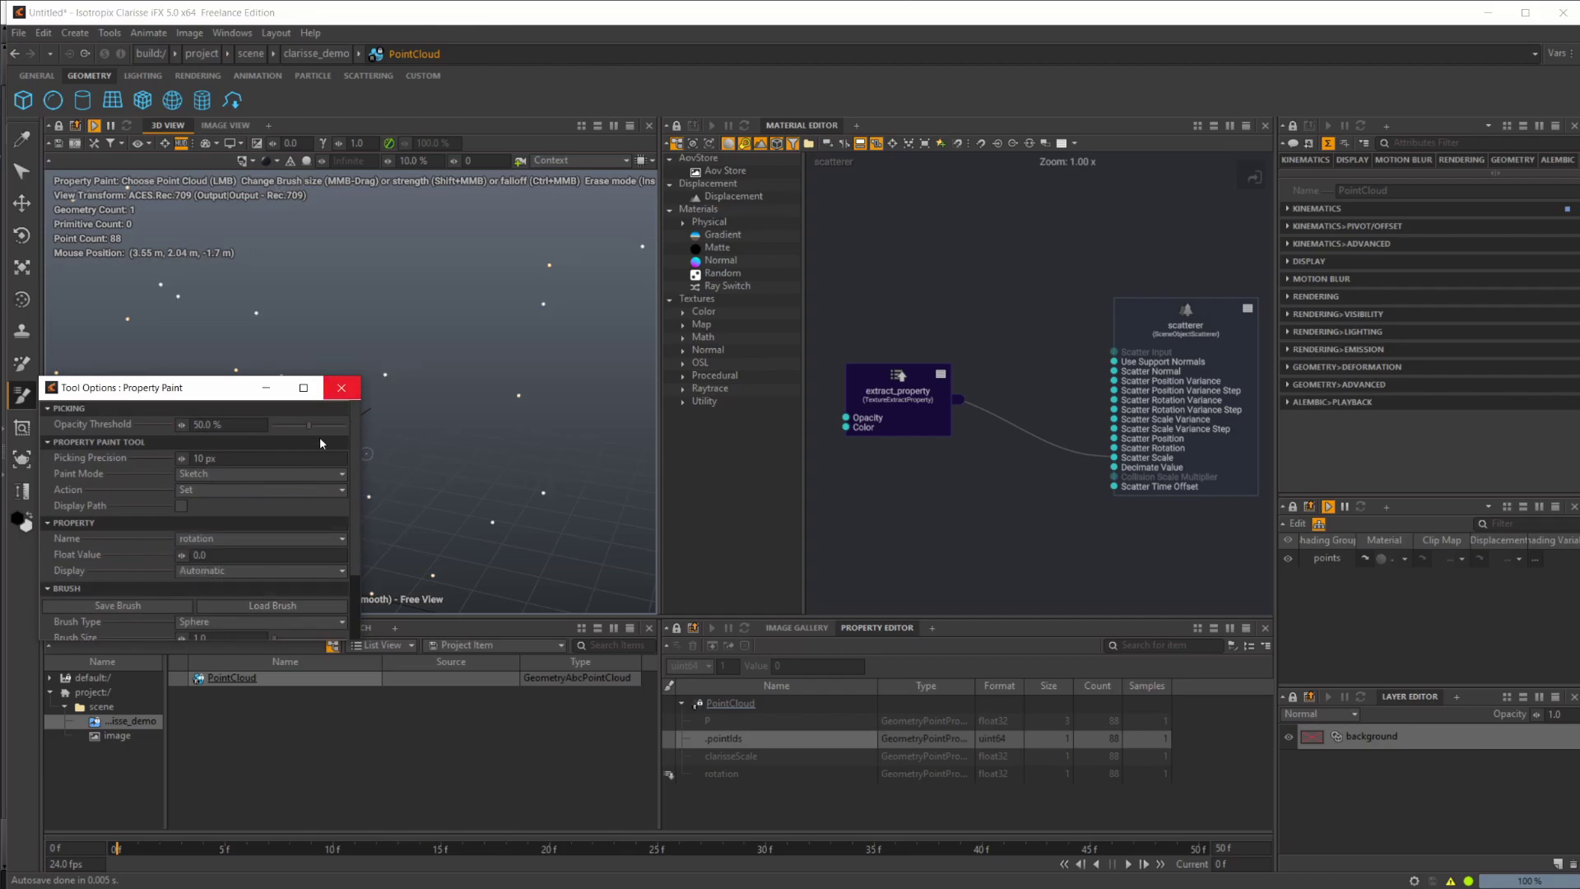
pyautogui.click(247, 539)
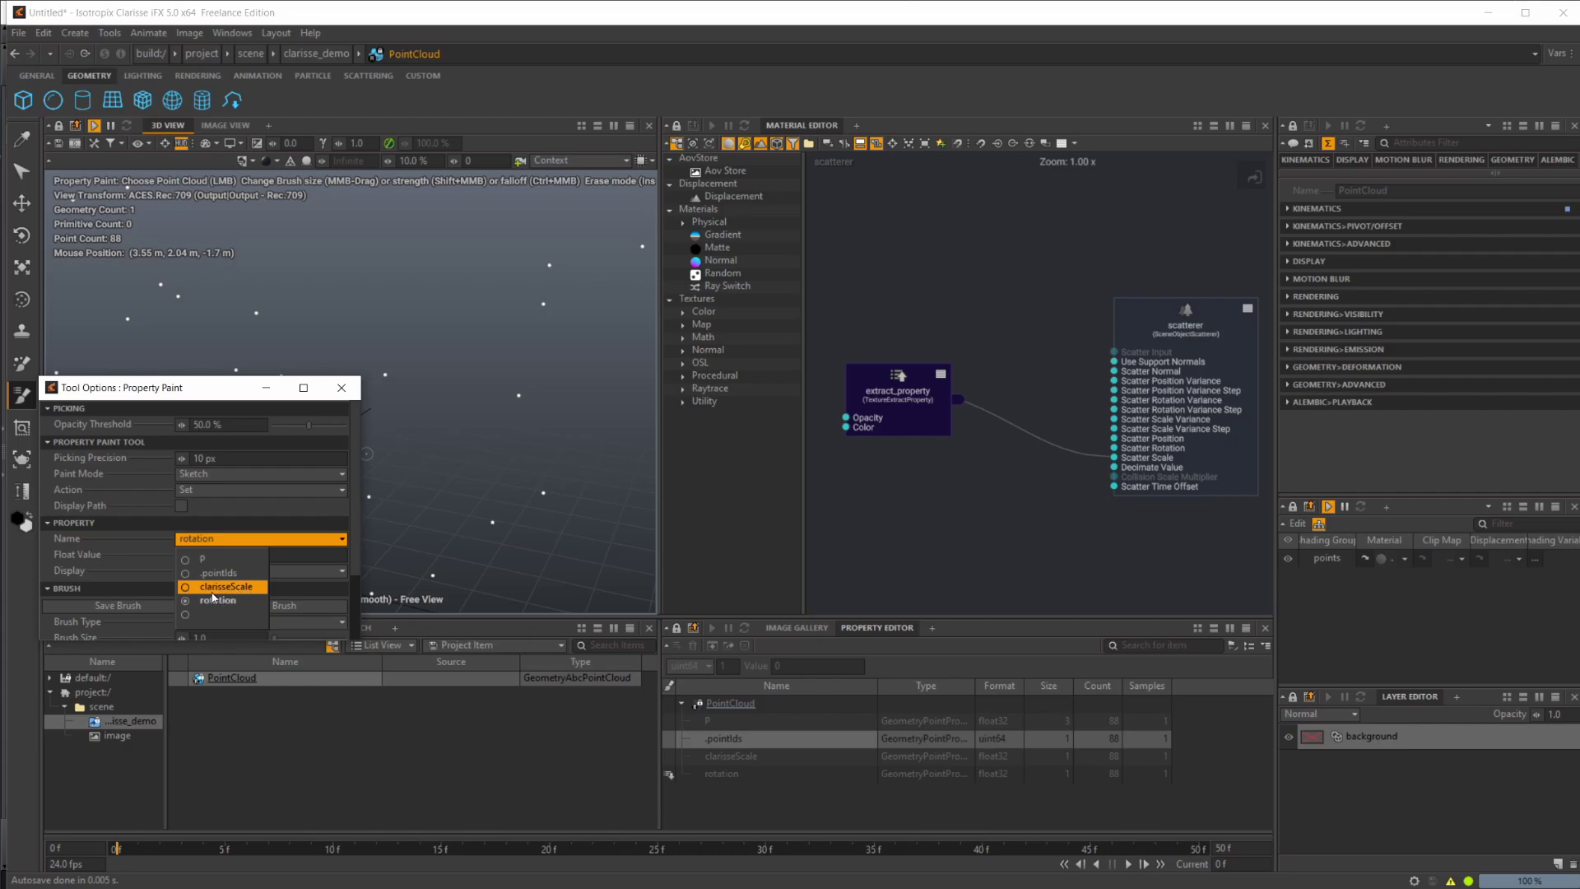
pyautogui.click(213, 591)
pyautogui.click(341, 388)
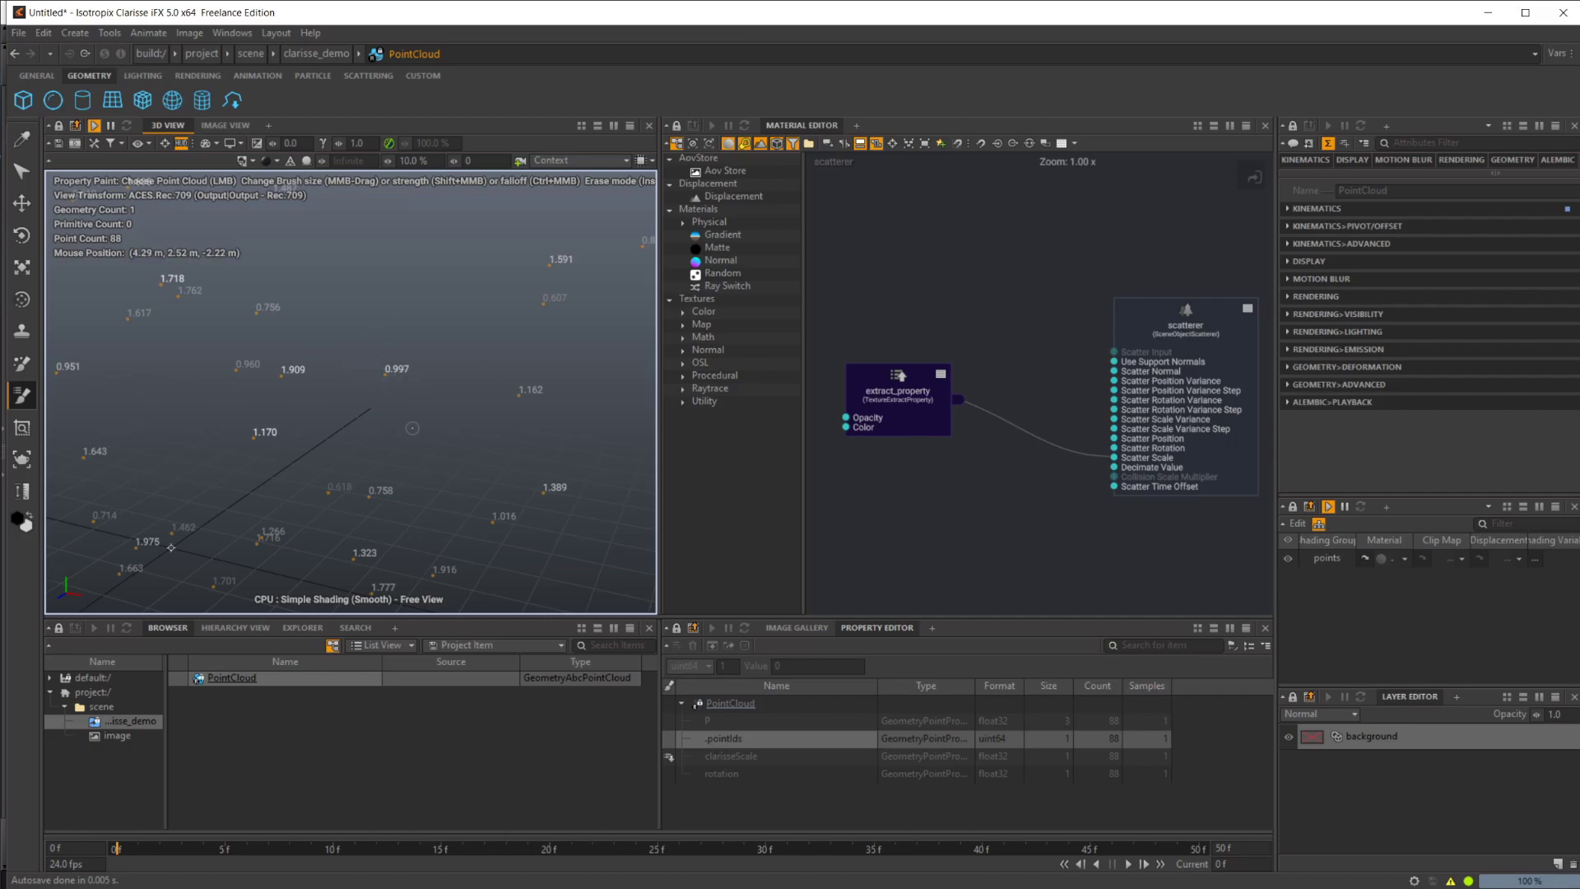
# Switch to Houdini to check the clarisseScale values in the Geometry Spreadsheet, and return to Clarisse
pyautogui.hotkey('alt', 'Tab')
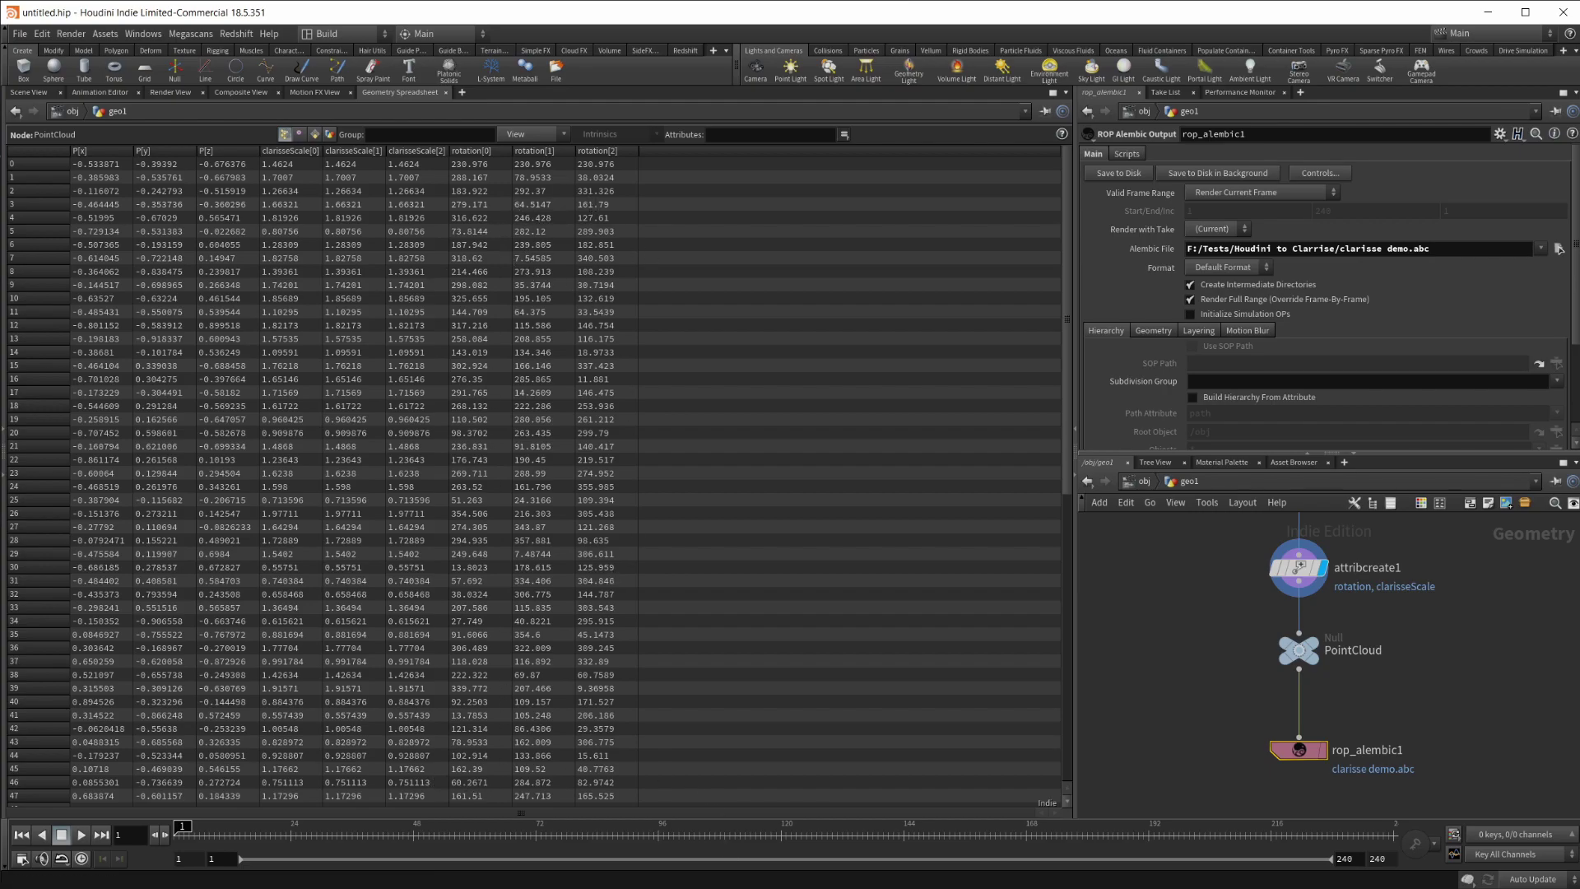
pyautogui.hotkey('alt', 'Tab')
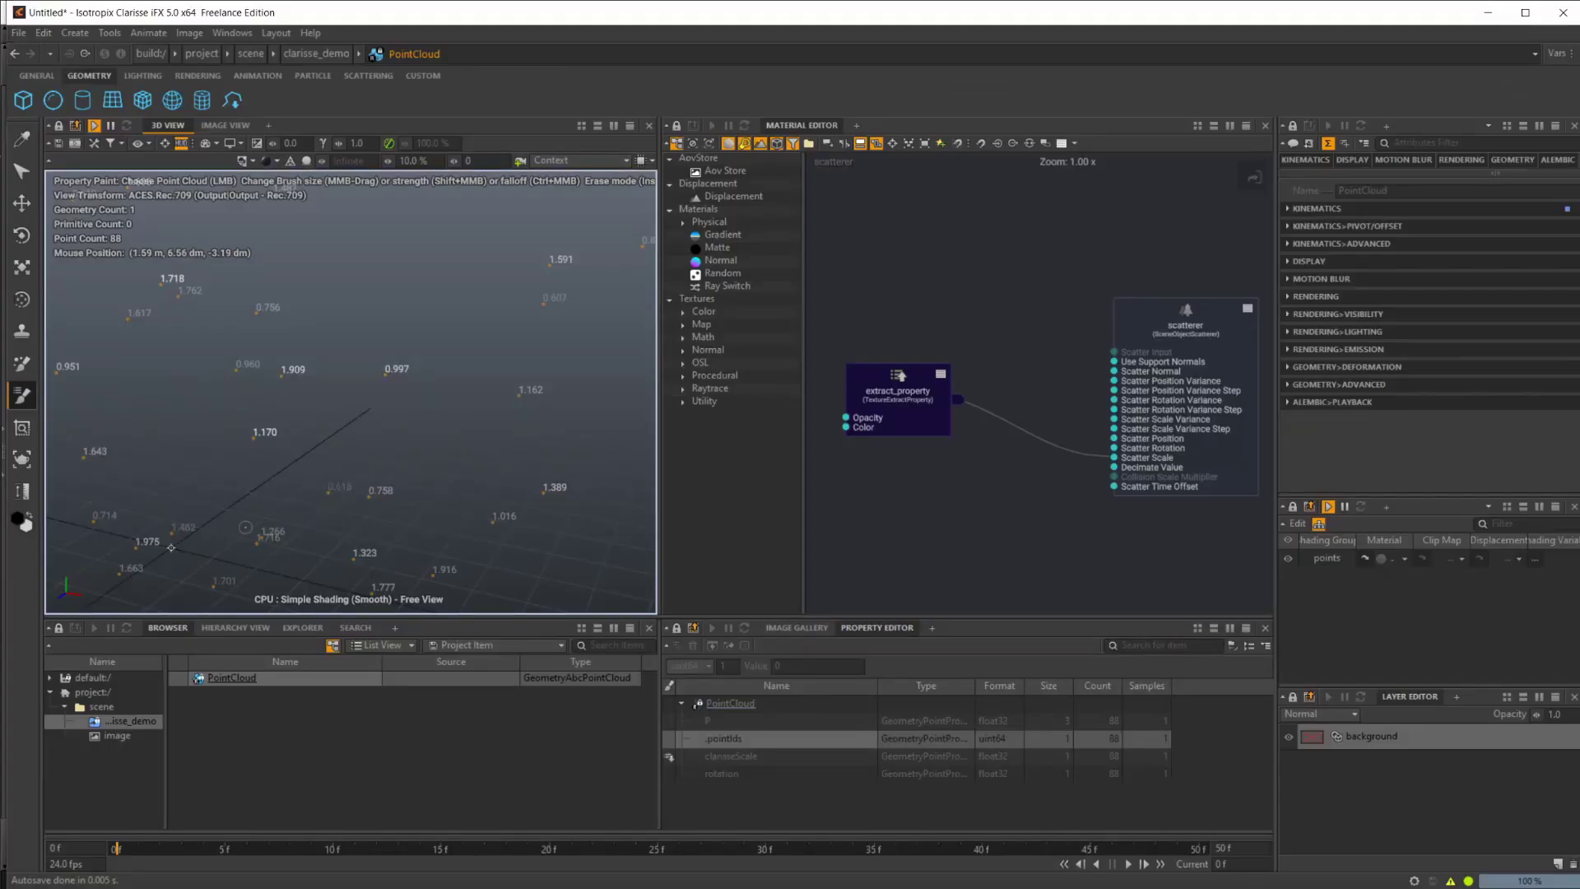
# Check the Property Paint tool options, close them, and return to the selection tool in the scene context
pyautogui.doubleClick(21, 395)
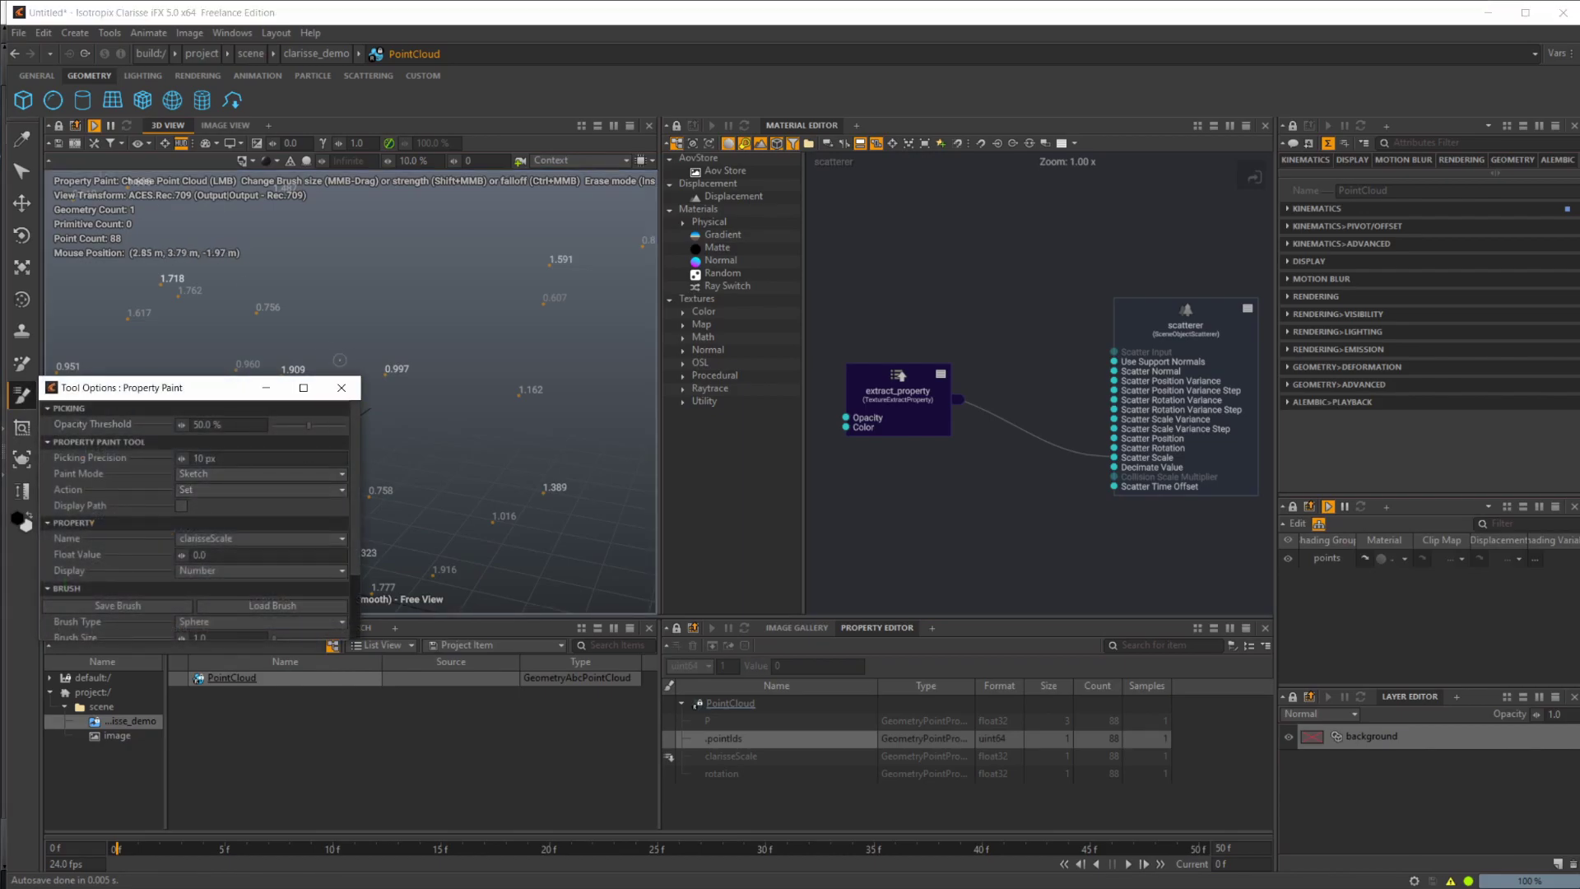
pyautogui.click(355, 401)
pyautogui.press('q')
pyautogui.click(101, 706)
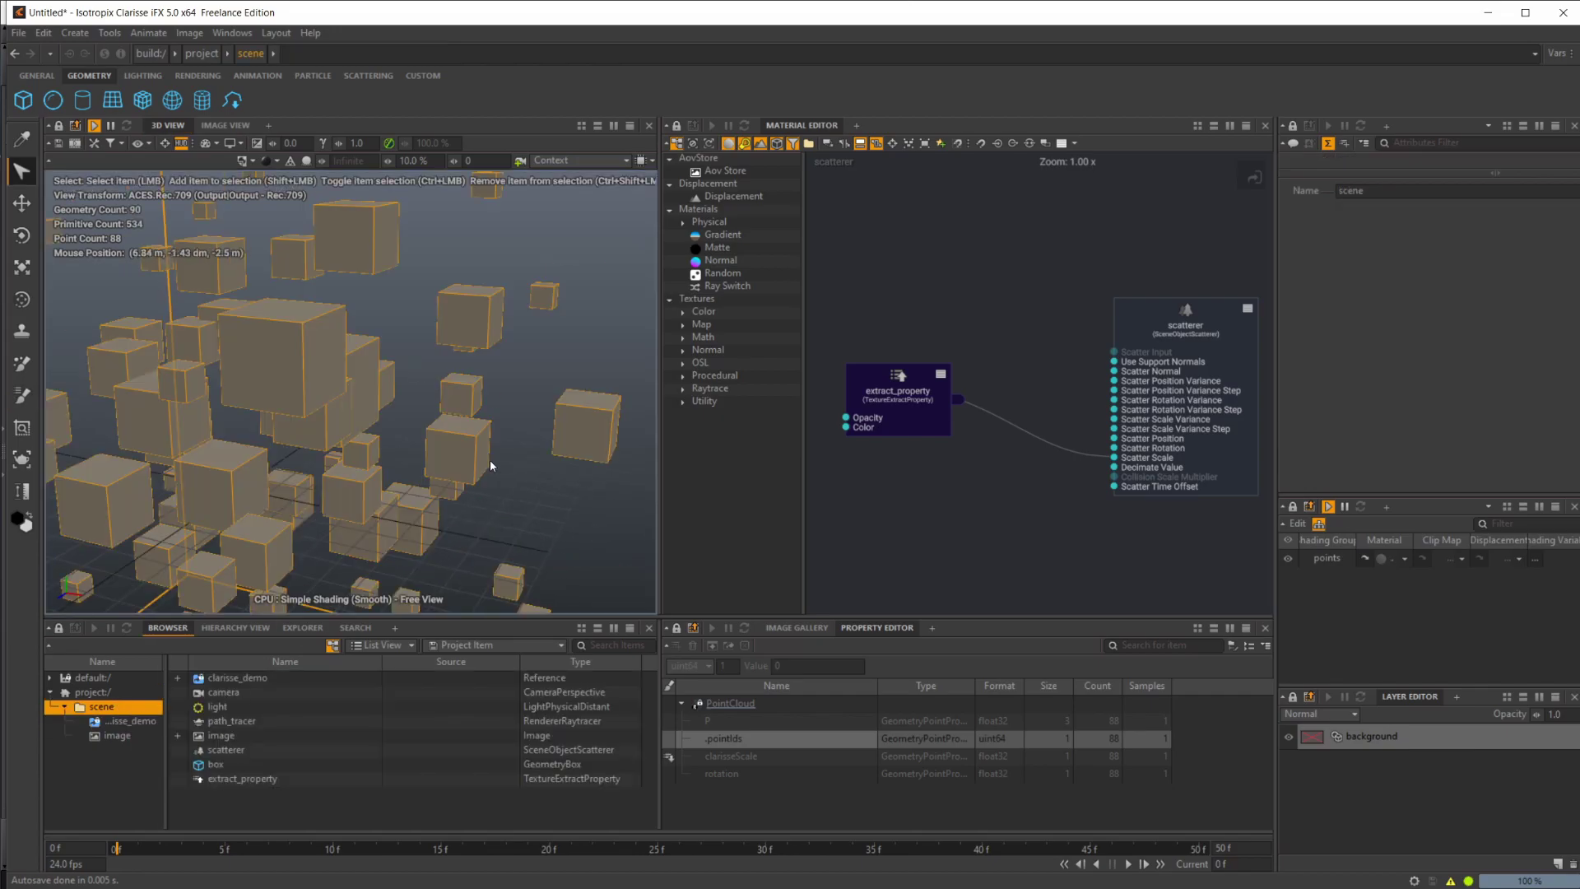
# Add a second Extract Property texture node above the existing one in the scatterer's material graph
pyautogui.moveTo(896, 387); pyautogui.dragTo(885, 433)
pyautogui.rightClick(902, 356)
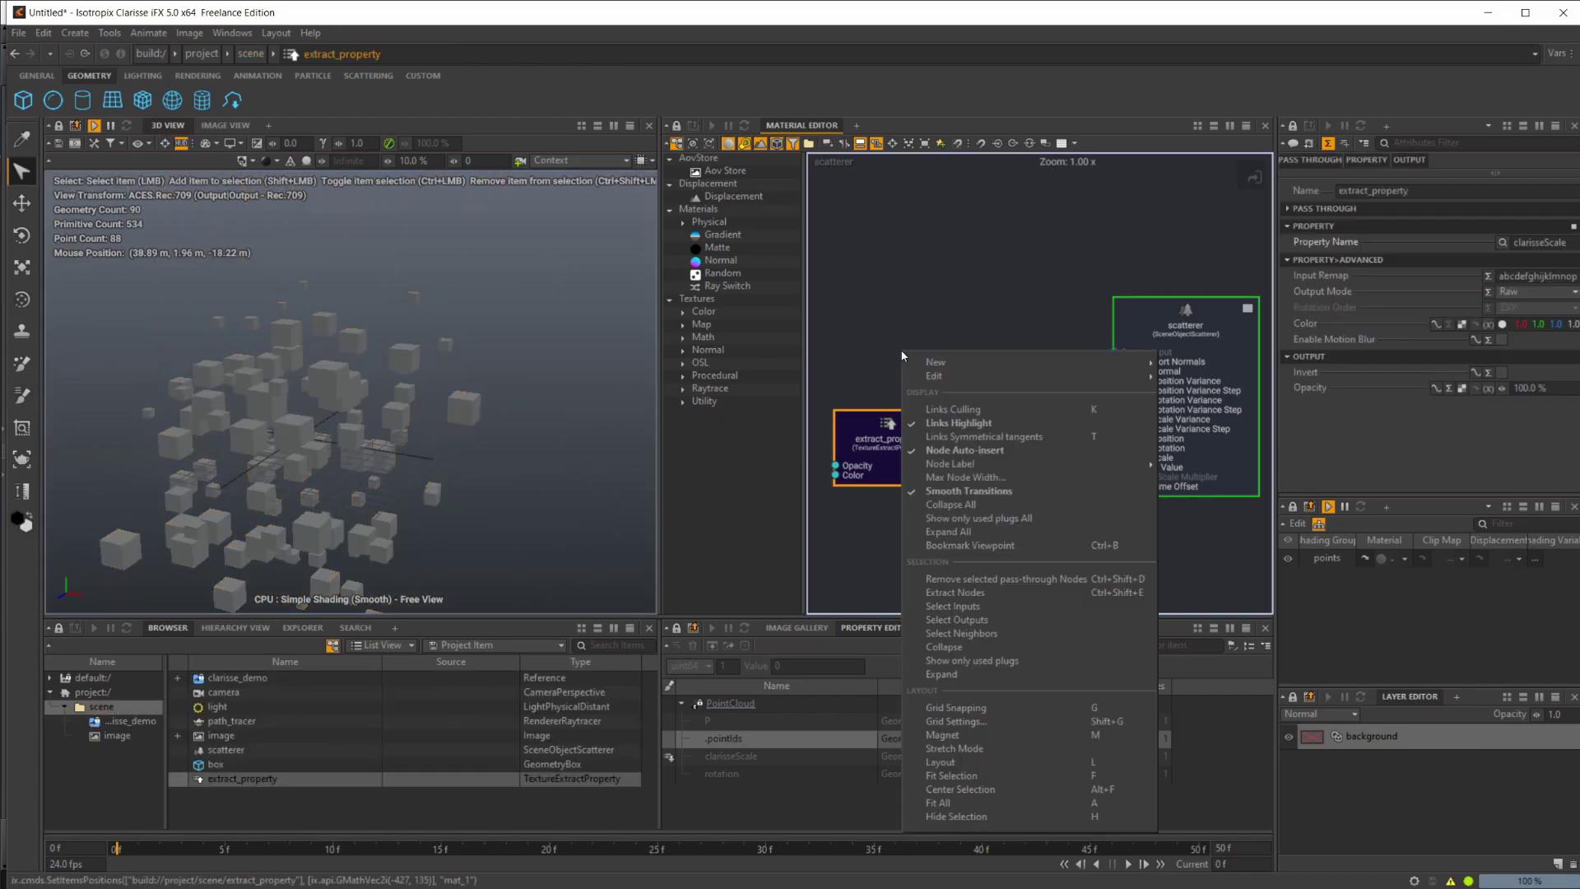
pyautogui.write('extr')
pyautogui.press('Return')
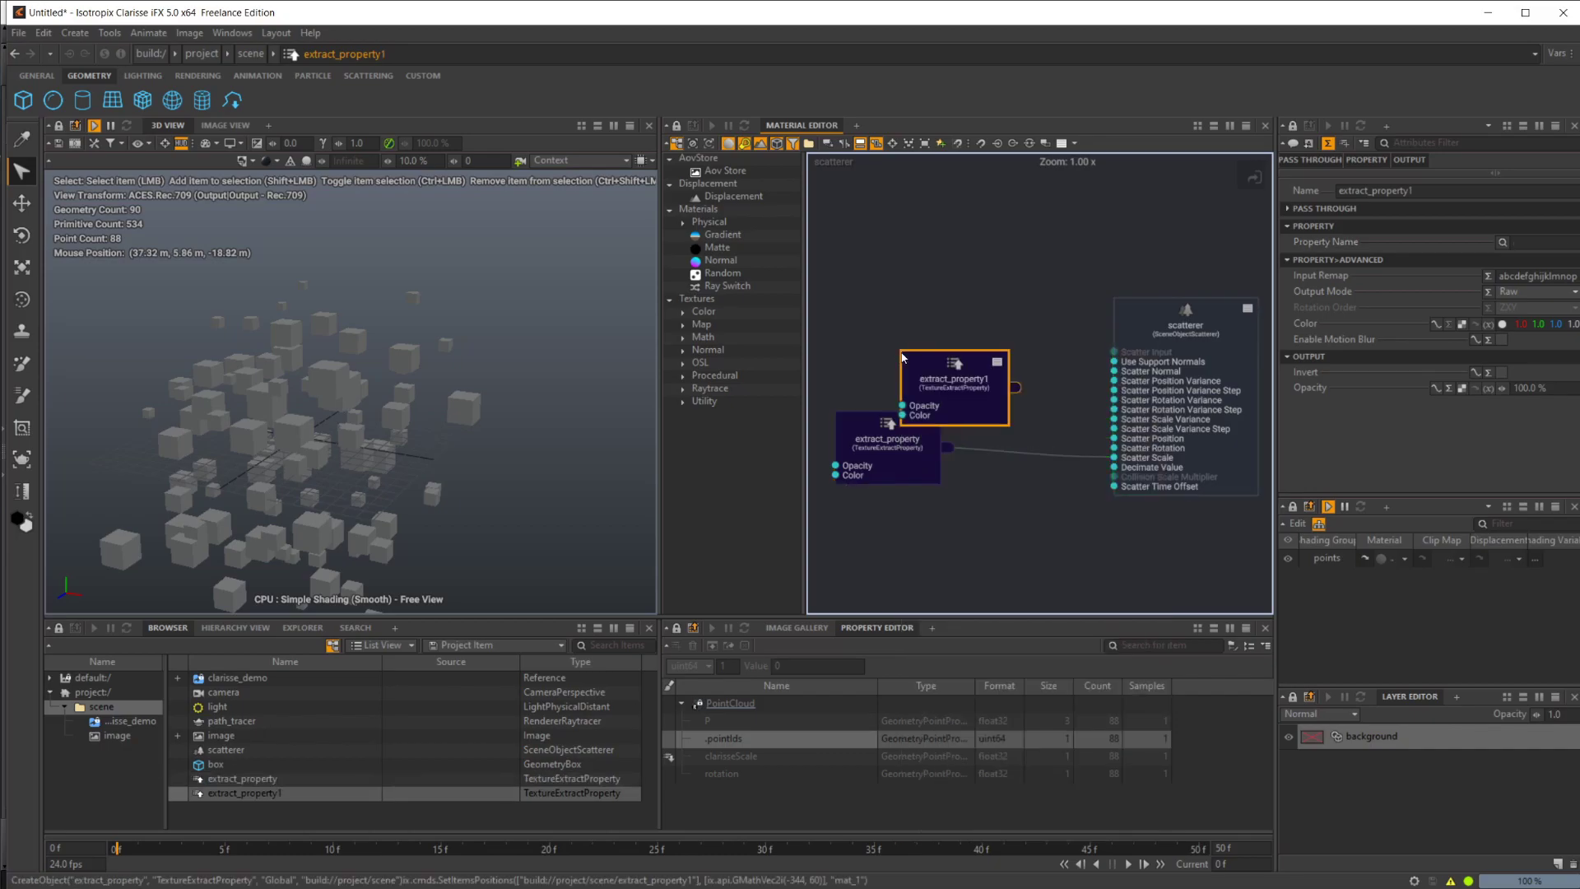
pyautogui.moveTo(903, 357); pyautogui.dragTo(867, 347)
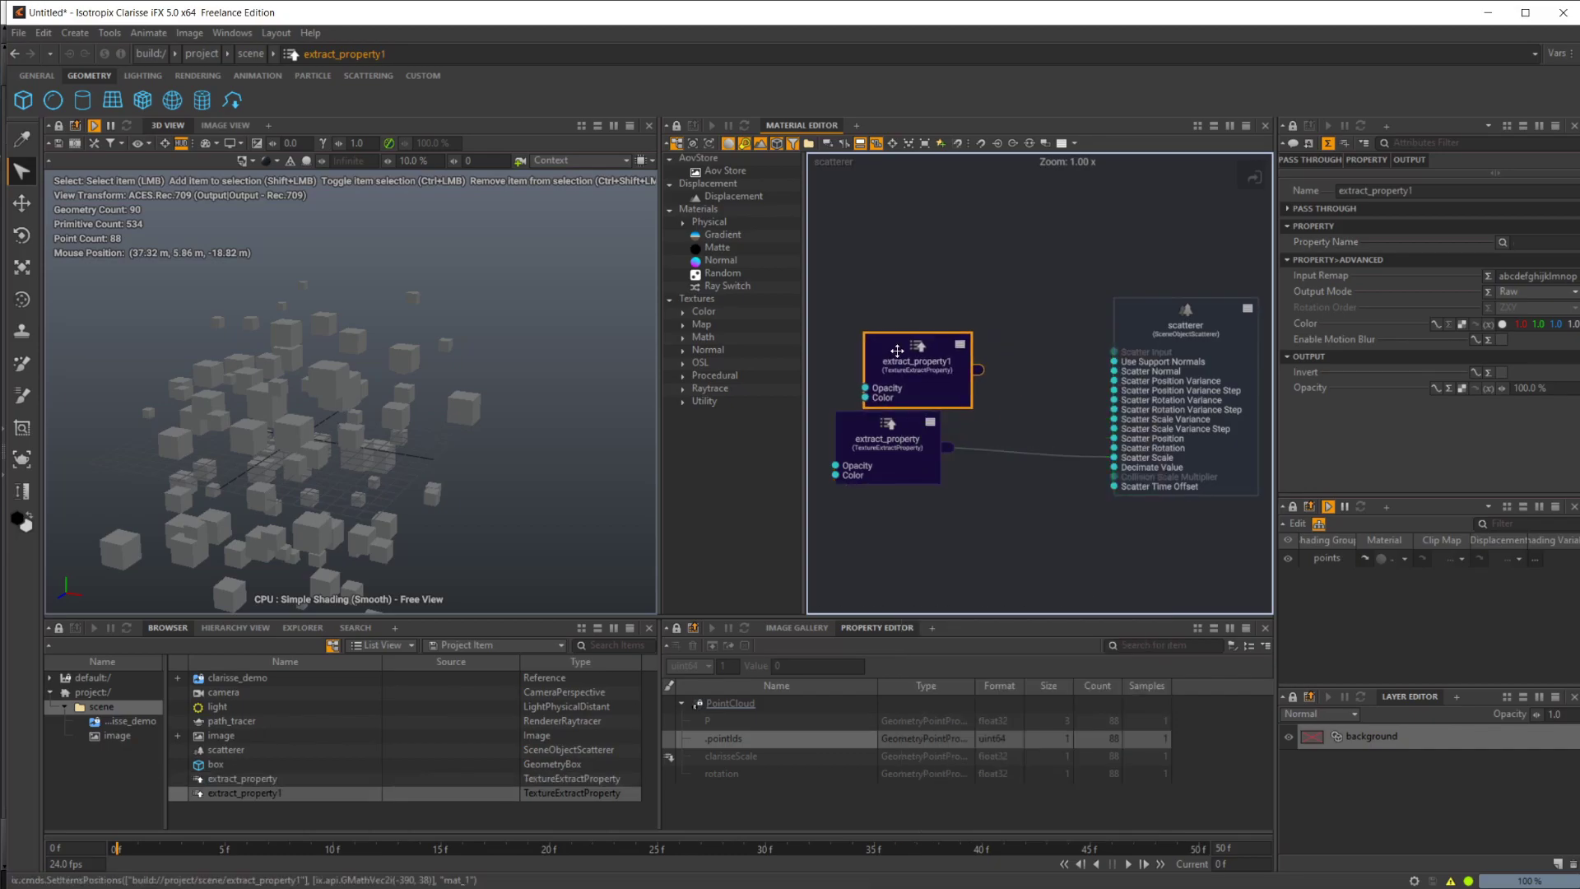
# Set the new Extract Property node to read rotation and connect it to the scatterer's Scatter Rotation input
pyautogui.click(1502, 242)
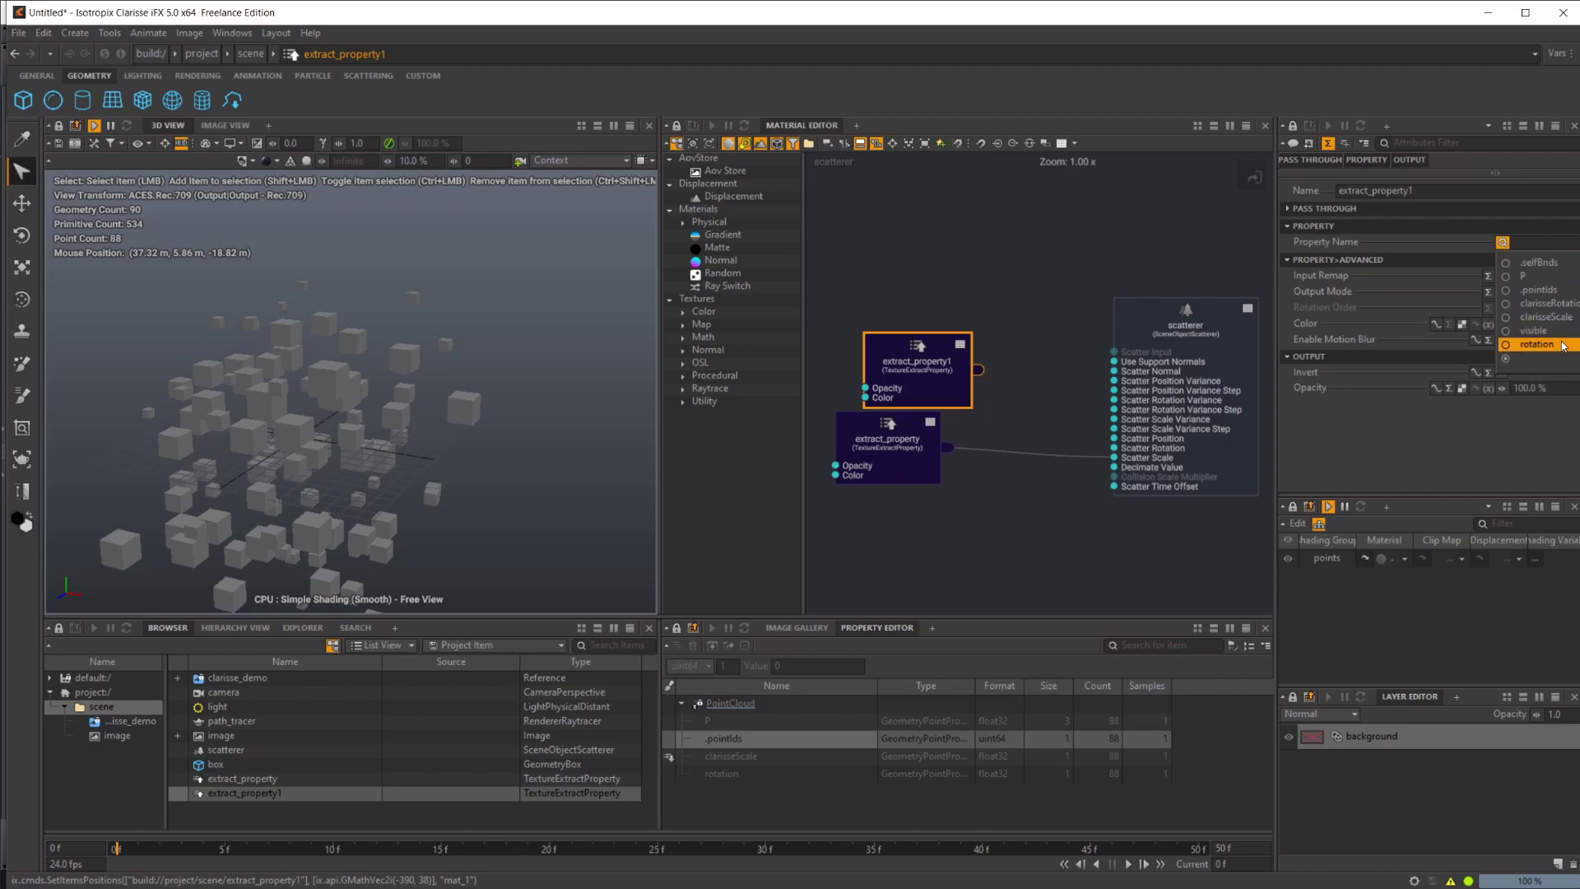
pyautogui.click(1536, 344)
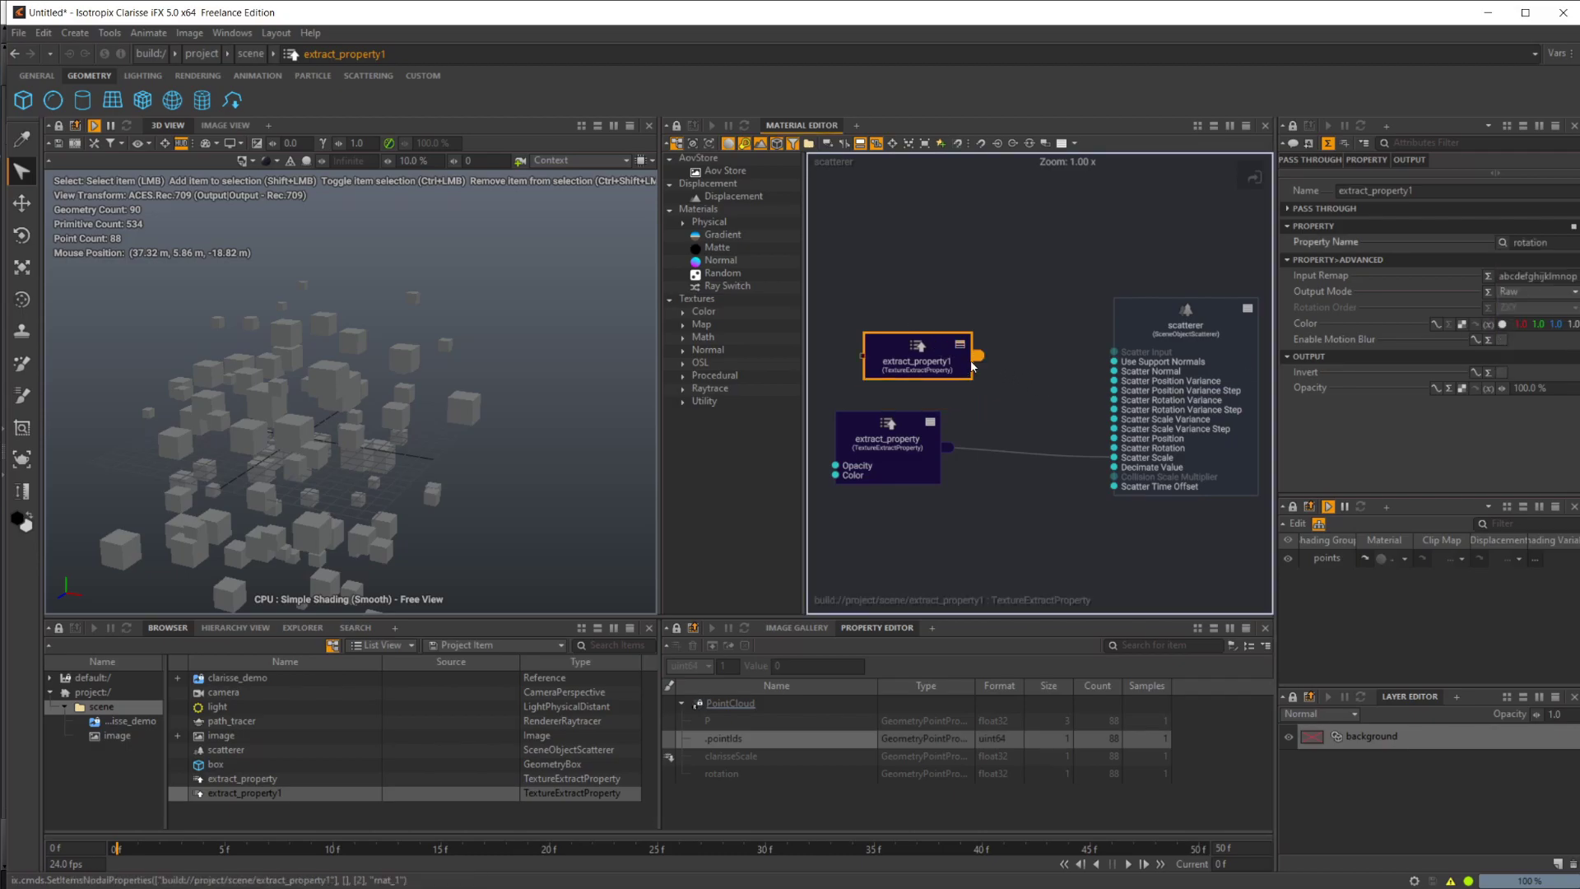
pyautogui.moveTo(978, 356); pyautogui.dragTo(1116, 448)
pyautogui.moveTo(949, 378); pyautogui.dragTo(919, 339)
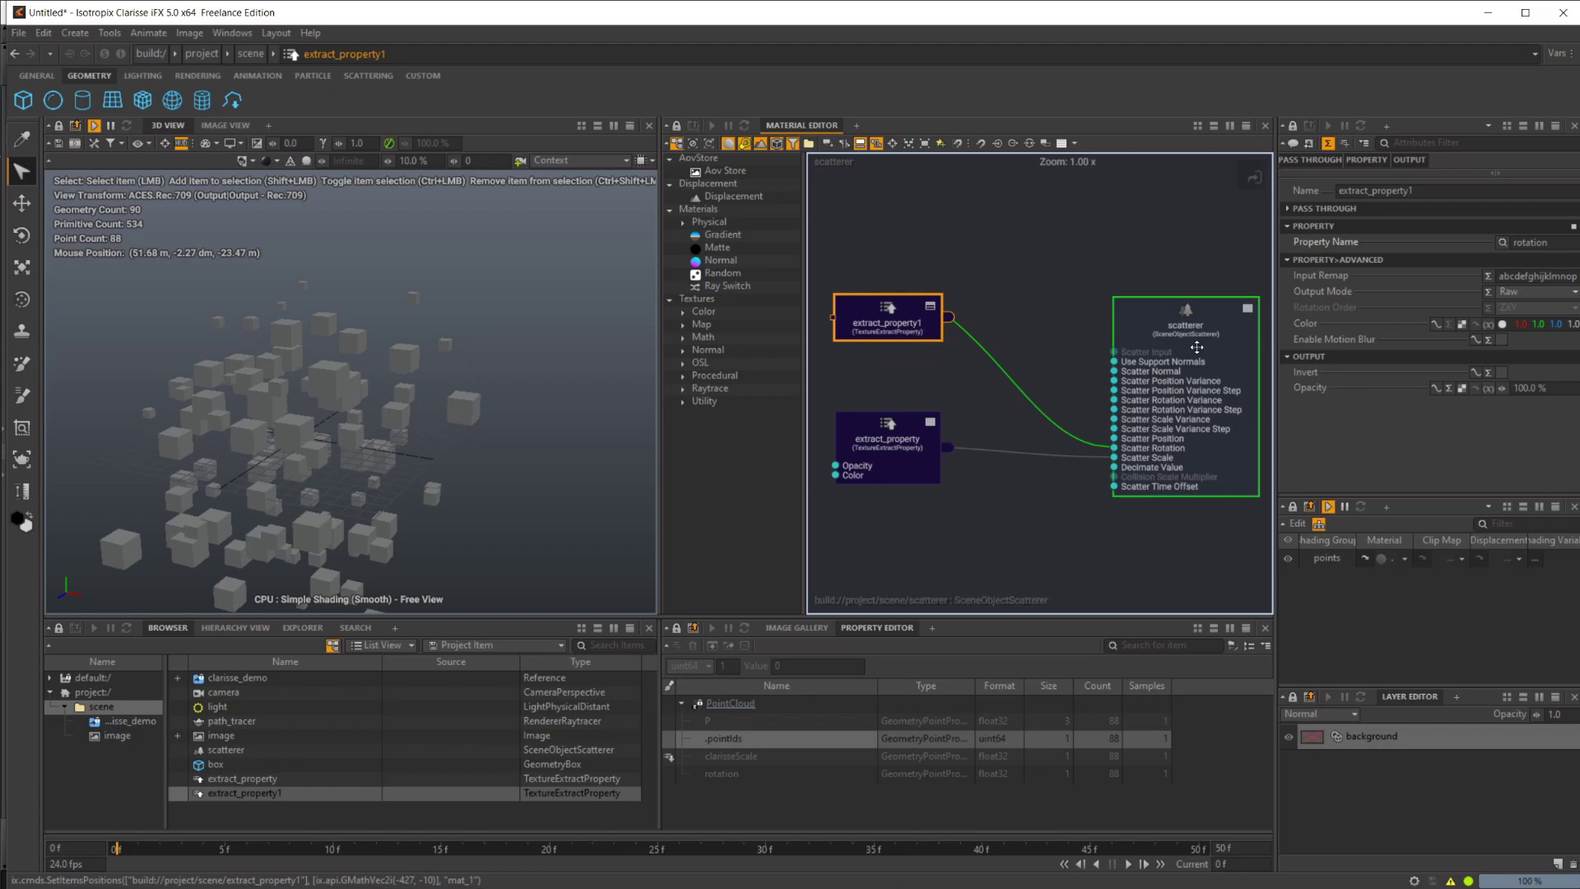
# Select the scatterer and bring up its Scatter Rotation and Scatter Scale offset attributes
pyautogui.click(1132, 307)
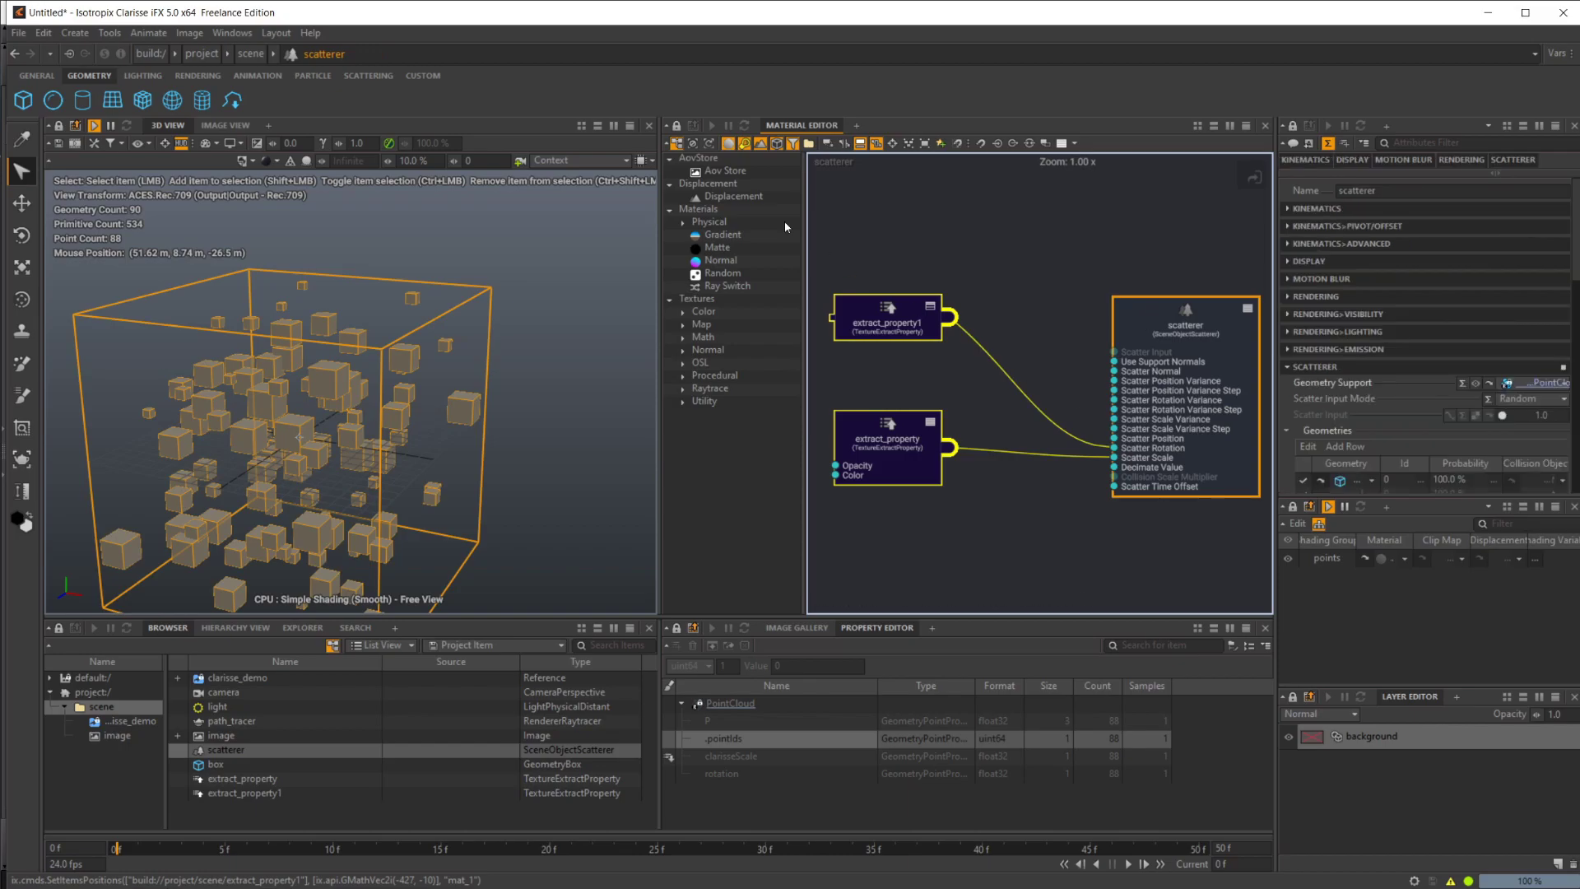
pyautogui.scroll(-5, 1385, 339)
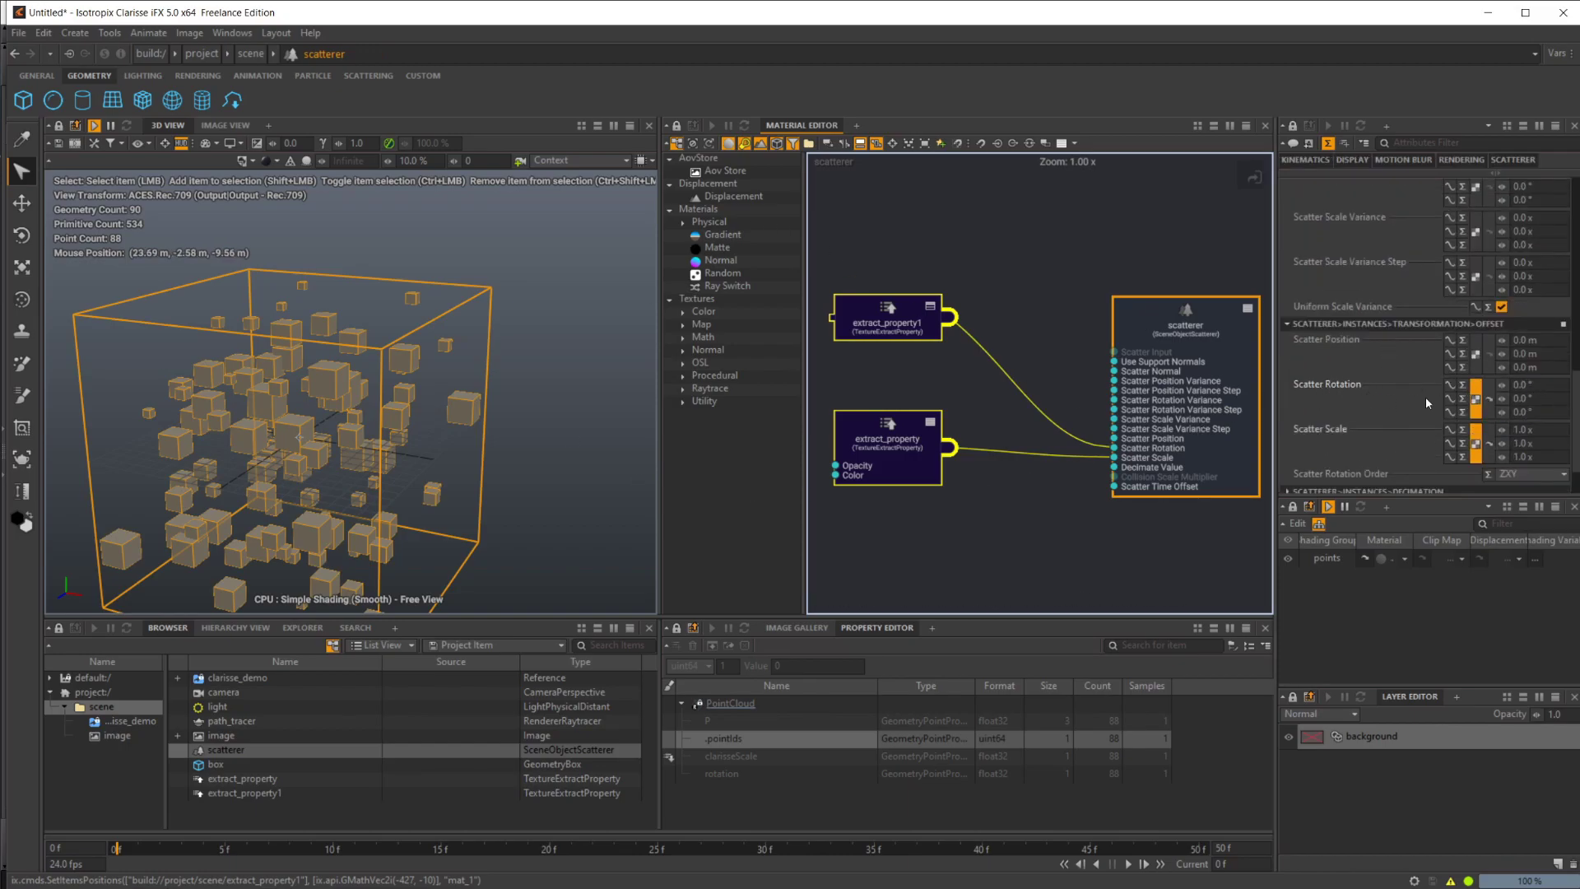
pyautogui.click(899, 441)
pyautogui.click(1124, 368)
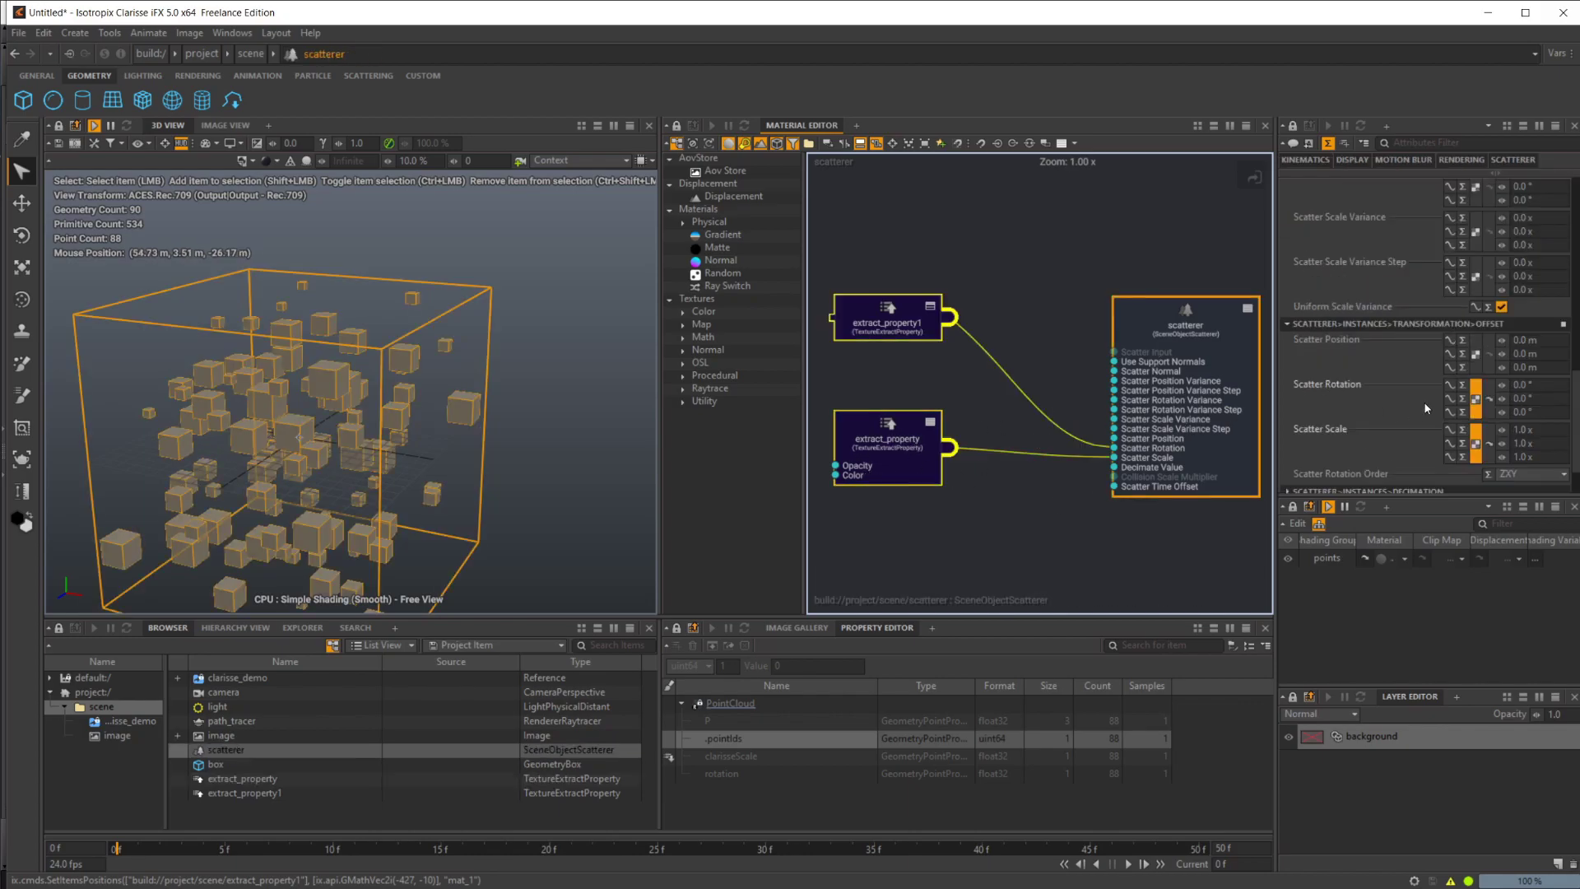
# Set the scatterer's Scatter Scale to 2 on all three axes
pyautogui.click(1552, 369)
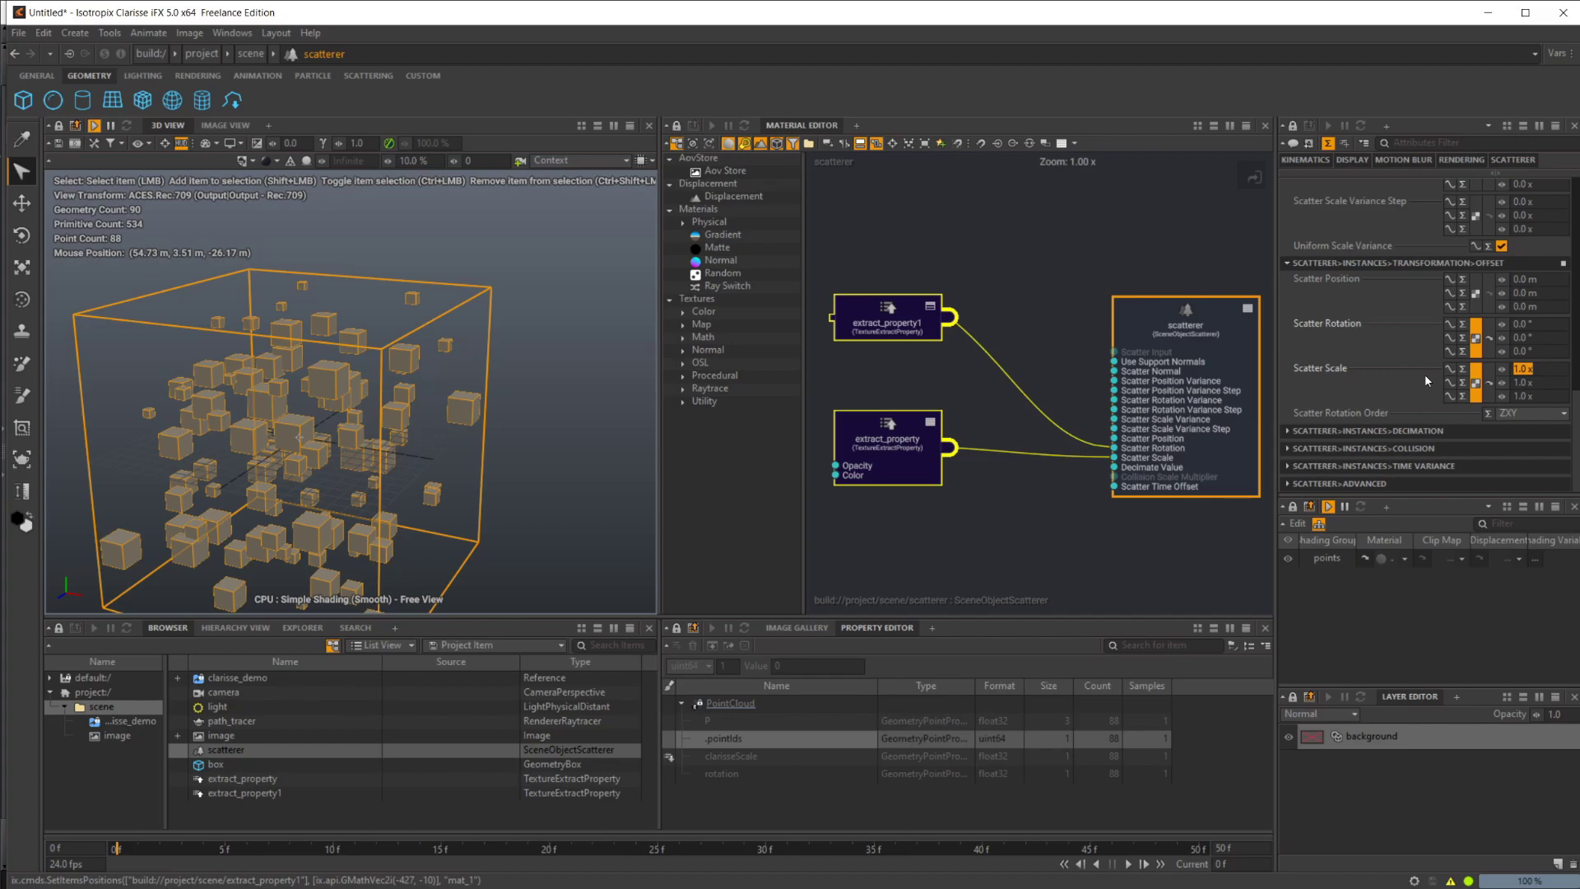
pyautogui.write('2')
pyautogui.press('Tab')
pyautogui.write('2')
pyautogui.press('Tab')
pyautogui.write('2')
pyautogui.press('Return')
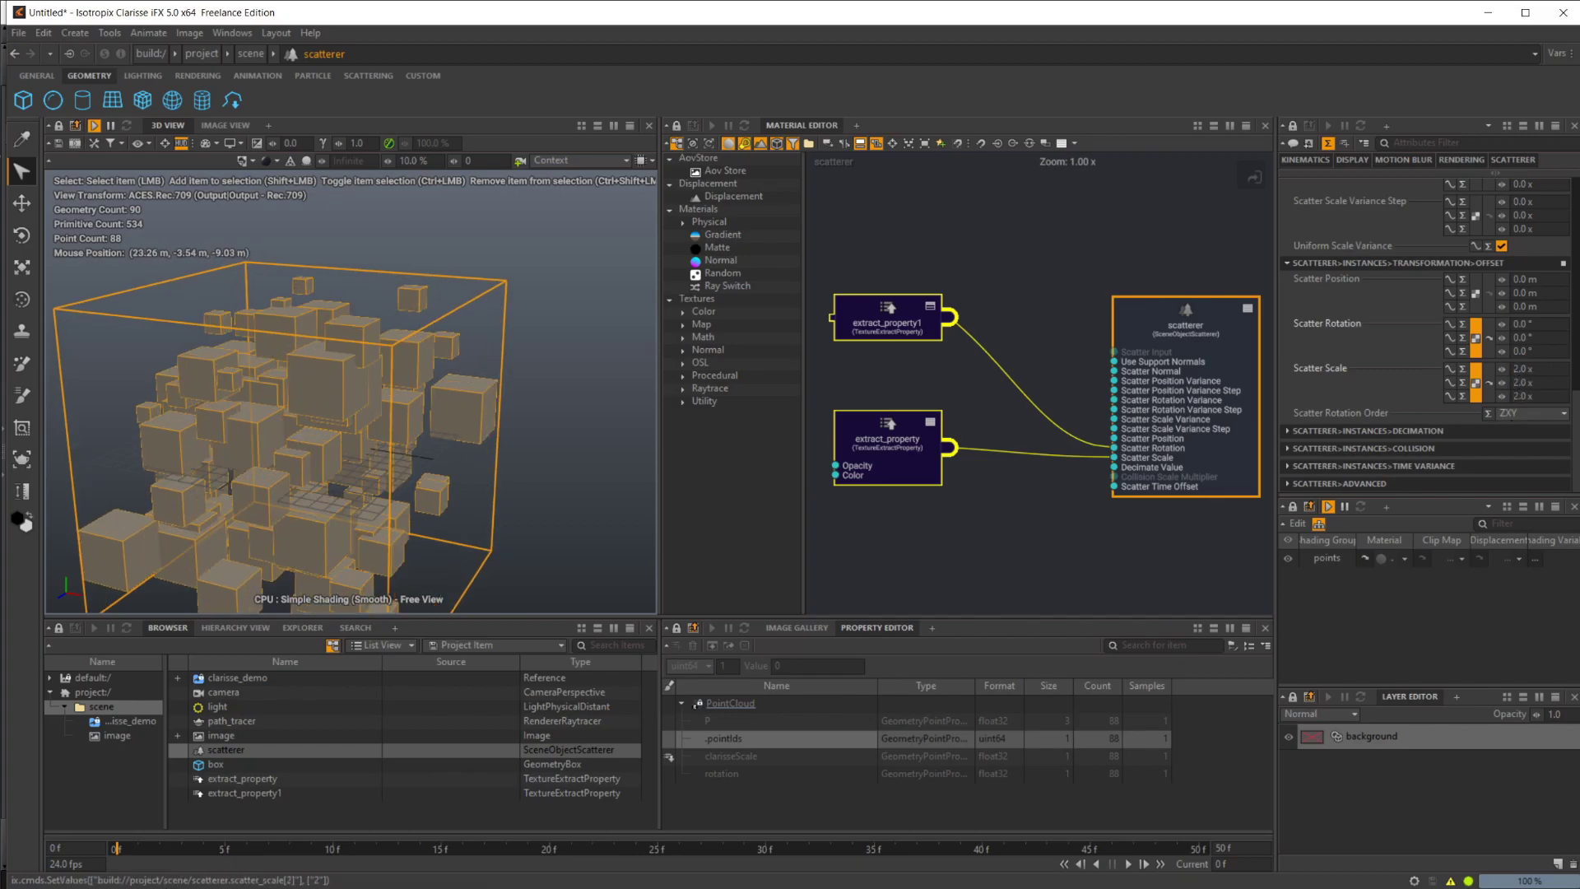
# Set the scatterer's Scatter Scale back to 1 on all three axes
pyautogui.click(1550, 368)
pyautogui.write('1')
pyautogui.press('Tab')
pyautogui.write('1')
pyautogui.press('Tab')
pyautogui.write('1')
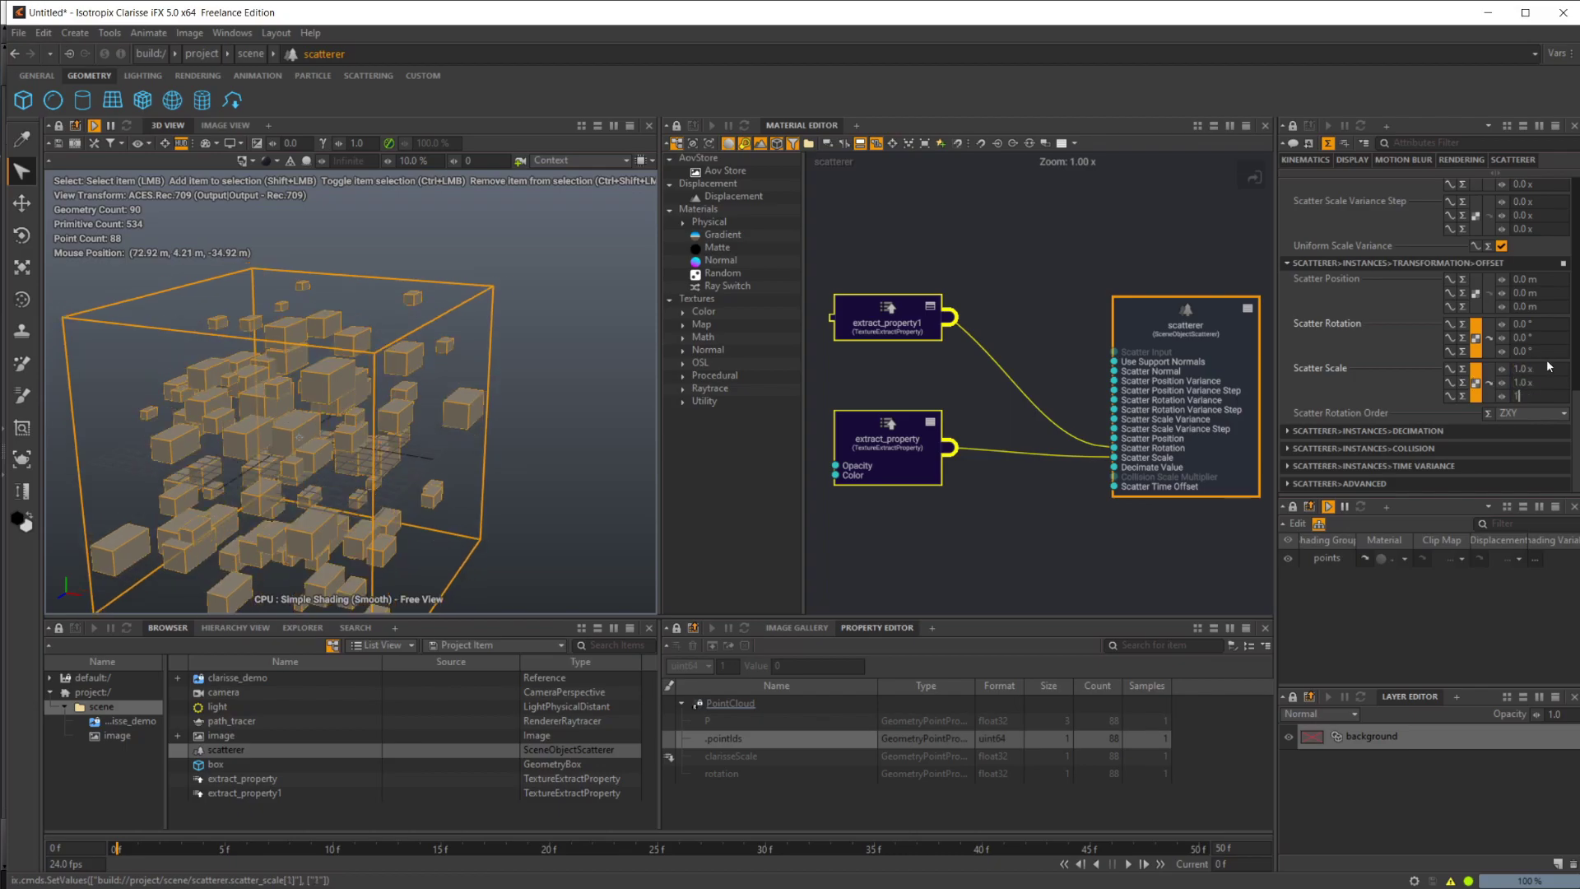
pyautogui.press('Return')
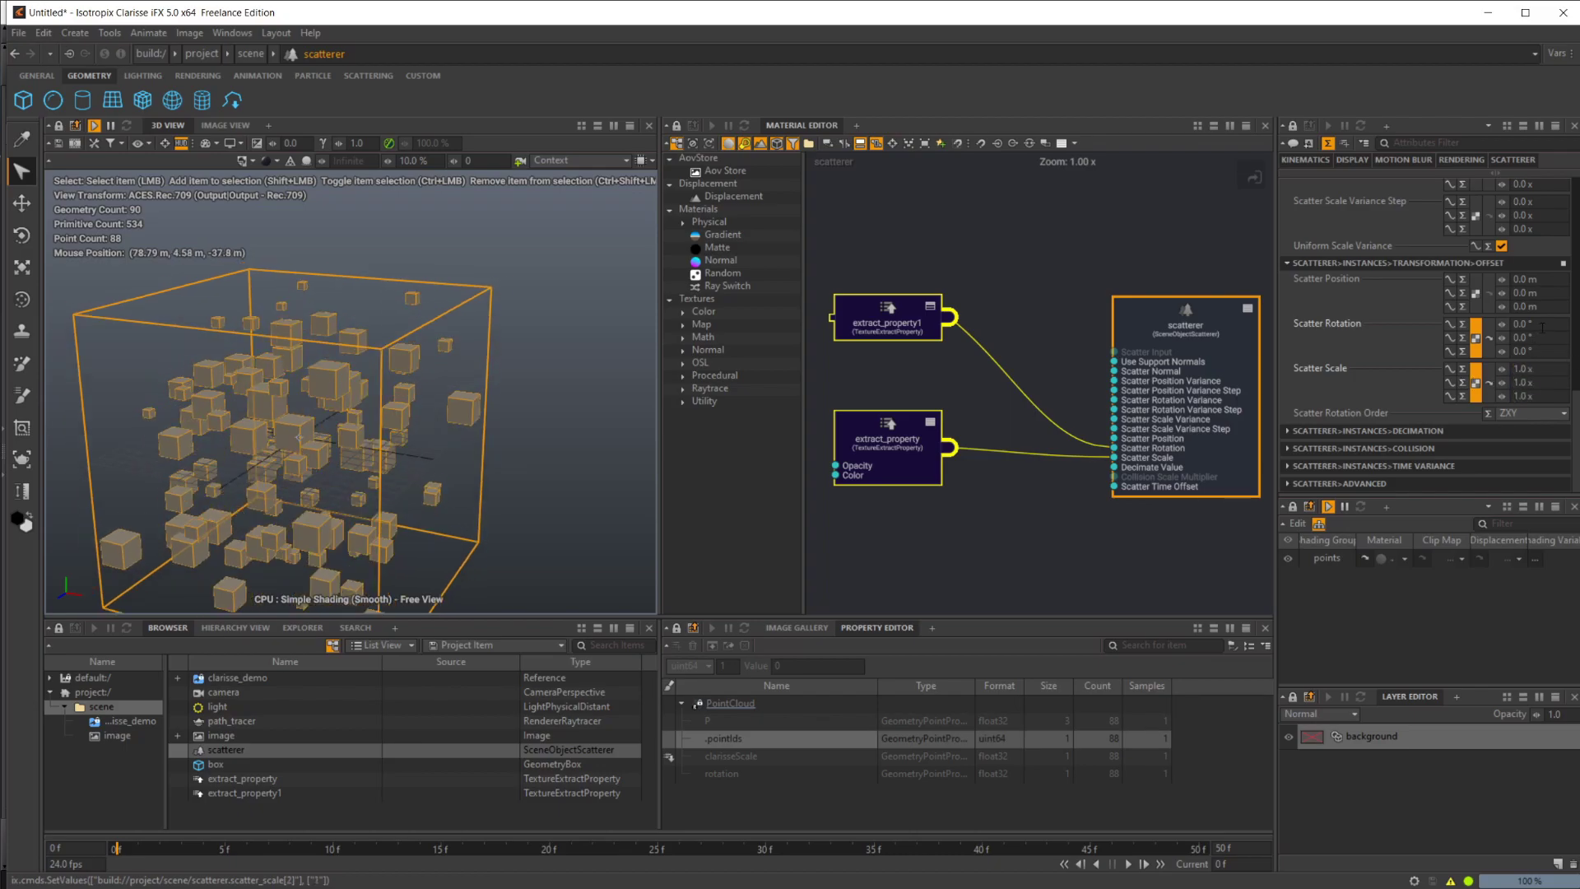
# Set the scatterer's Scatter Rotation to 360° on all three axes
pyautogui.click(1543, 326)
pyautogui.write('360')
pyautogui.press('Tab')
pyautogui.write('360')
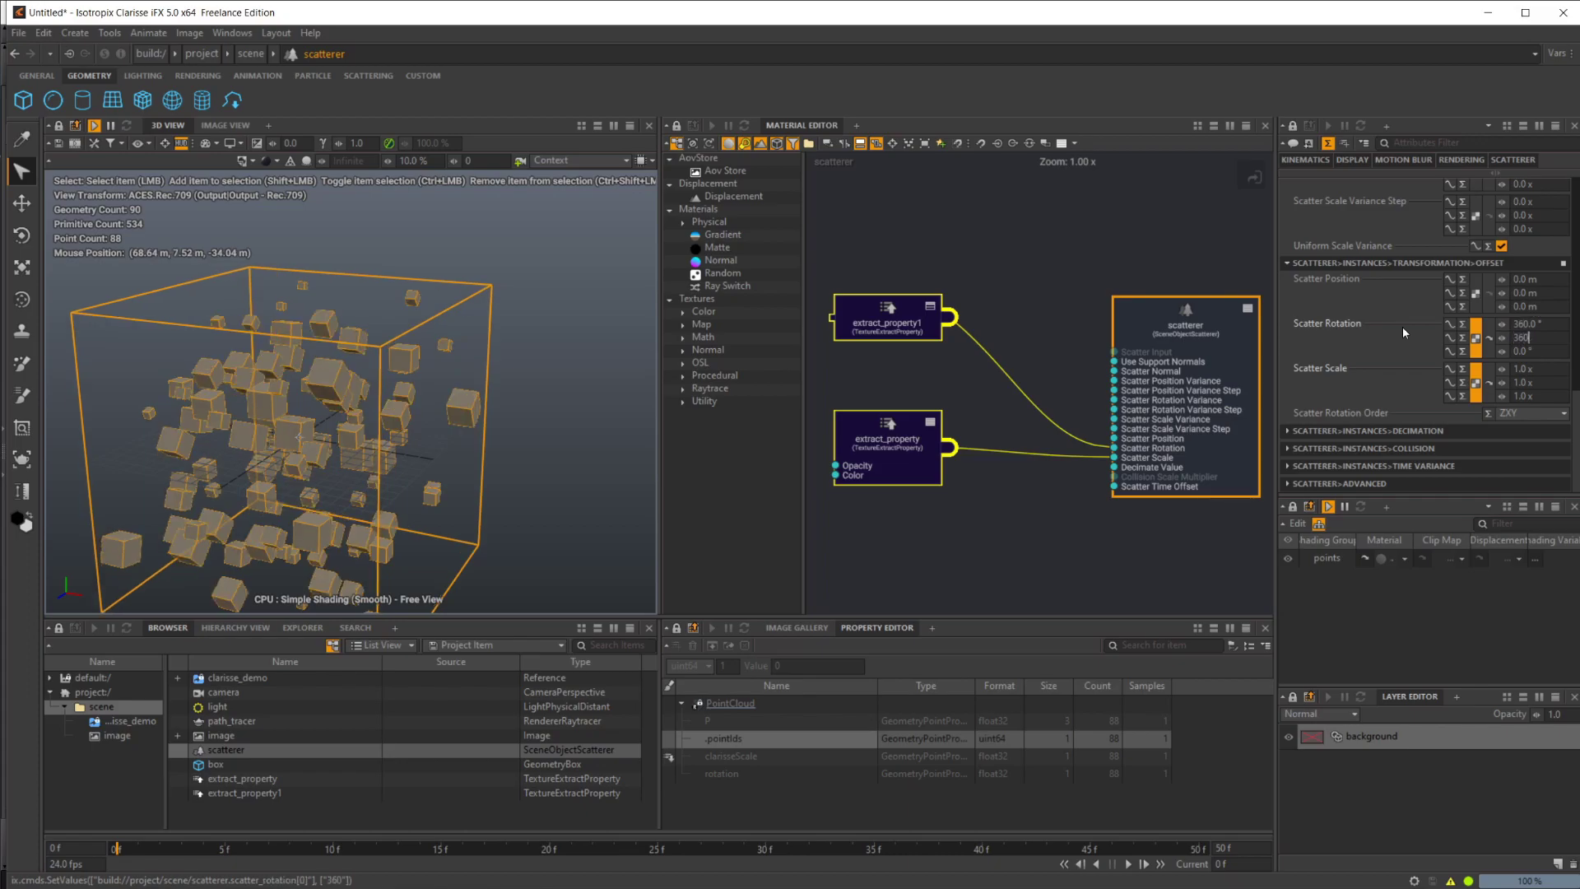
pyautogui.press('Tab')
pyautogui.write('360')
pyautogui.press('Return')
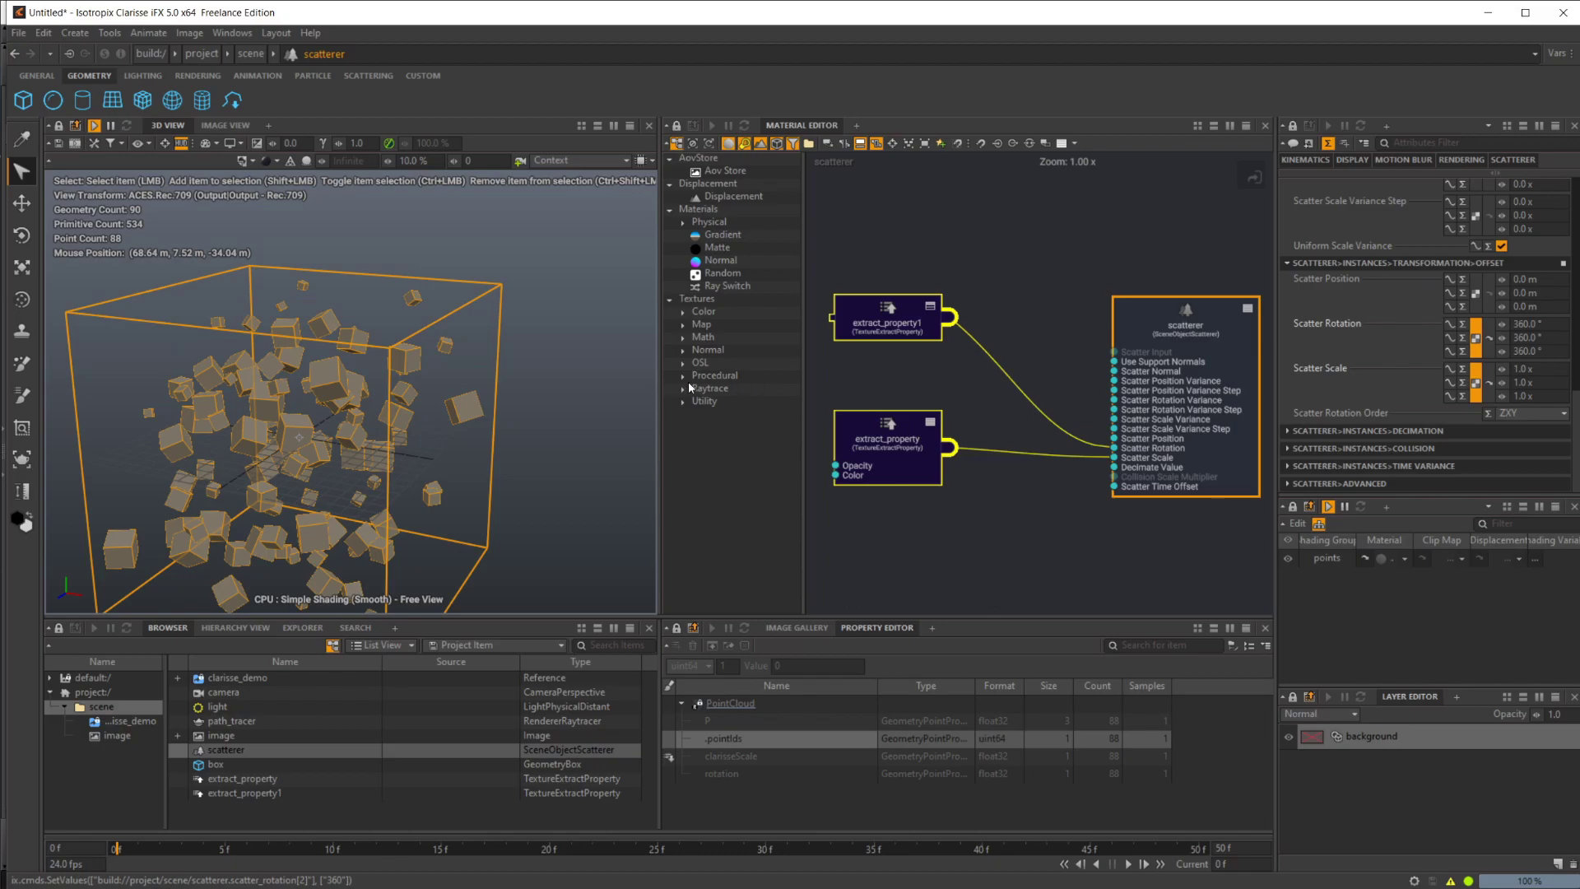
# Examine the rotation and scale of the scattered boxes up close and from several angles
pyautogui.press('f')
pyautogui.keyDown('alt'); pyautogui.moveTo(461, 429); pyautogui.dragTo(441, 469); pyautogui.keyUp('alt')
pyautogui.keyDown('alt'); pyautogui.moveTo(441, 469); pyautogui.dragTo(494, 461, button='right'); pyautogui.keyUp('alt')
pyautogui.keyDown('alt'); pyautogui.moveTo(344, 417); pyautogui.dragTo(403, 370); pyautogui.keyUp('alt')
pyautogui.keyDown('alt'); pyautogui.moveTo(156, 362); pyautogui.dragTo(213, 355, button='right'); pyautogui.keyUp('alt')
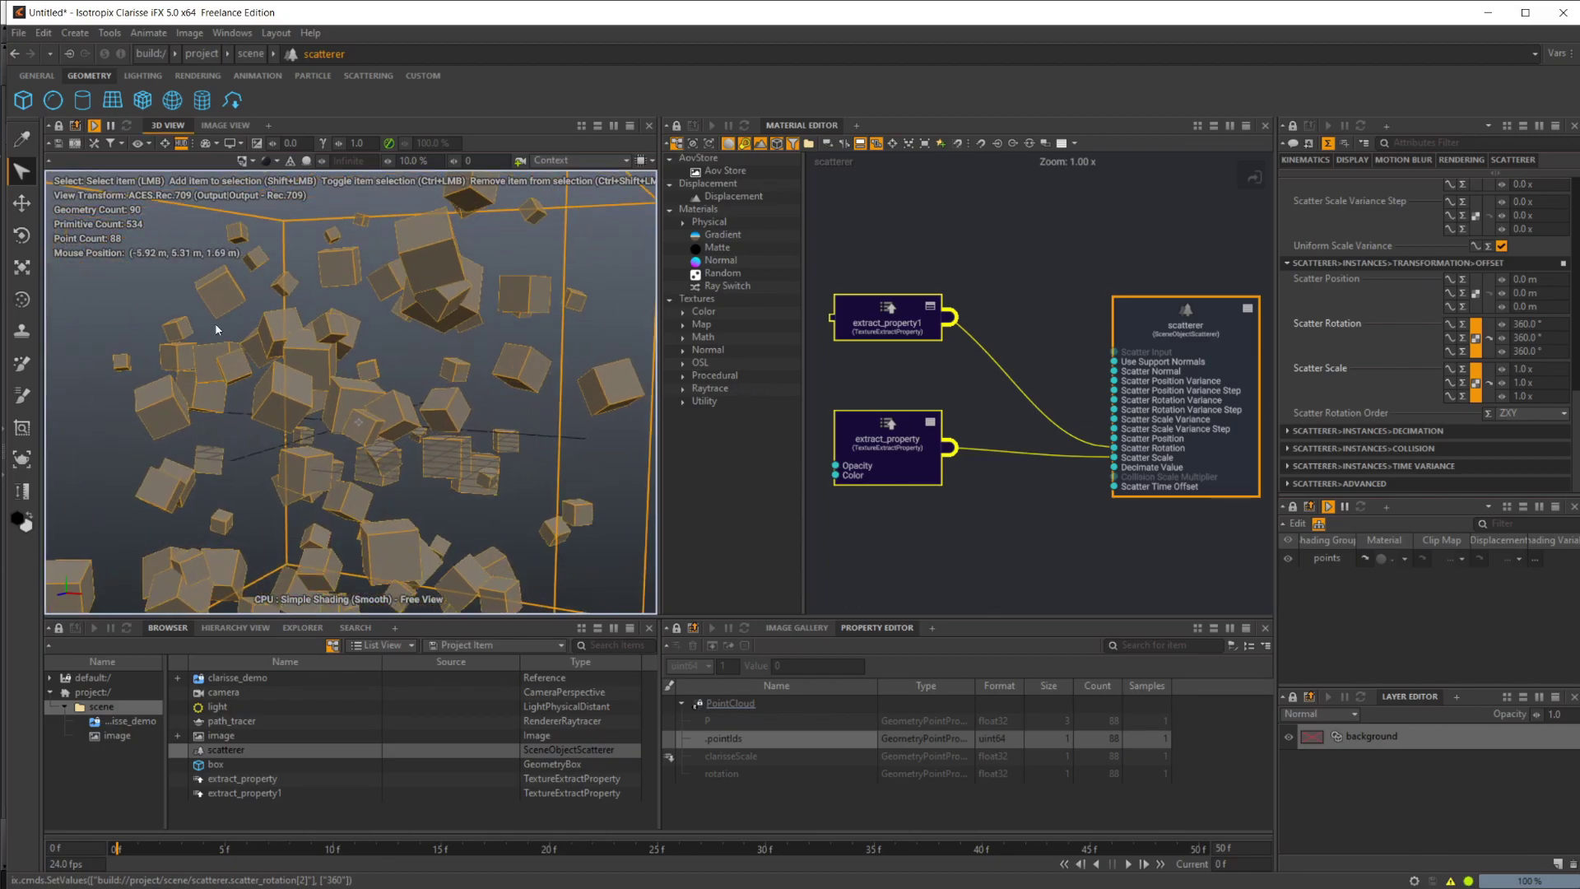
pyautogui.keyDown('alt'); pyautogui.moveTo(212, 355); pyautogui.dragTo(412, 371); pyautogui.keyUp('alt')
pyautogui.keyDown('alt'); pyautogui.moveTo(412, 370); pyautogui.dragTo(345, 403, button='right'); pyautogui.keyUp('alt')
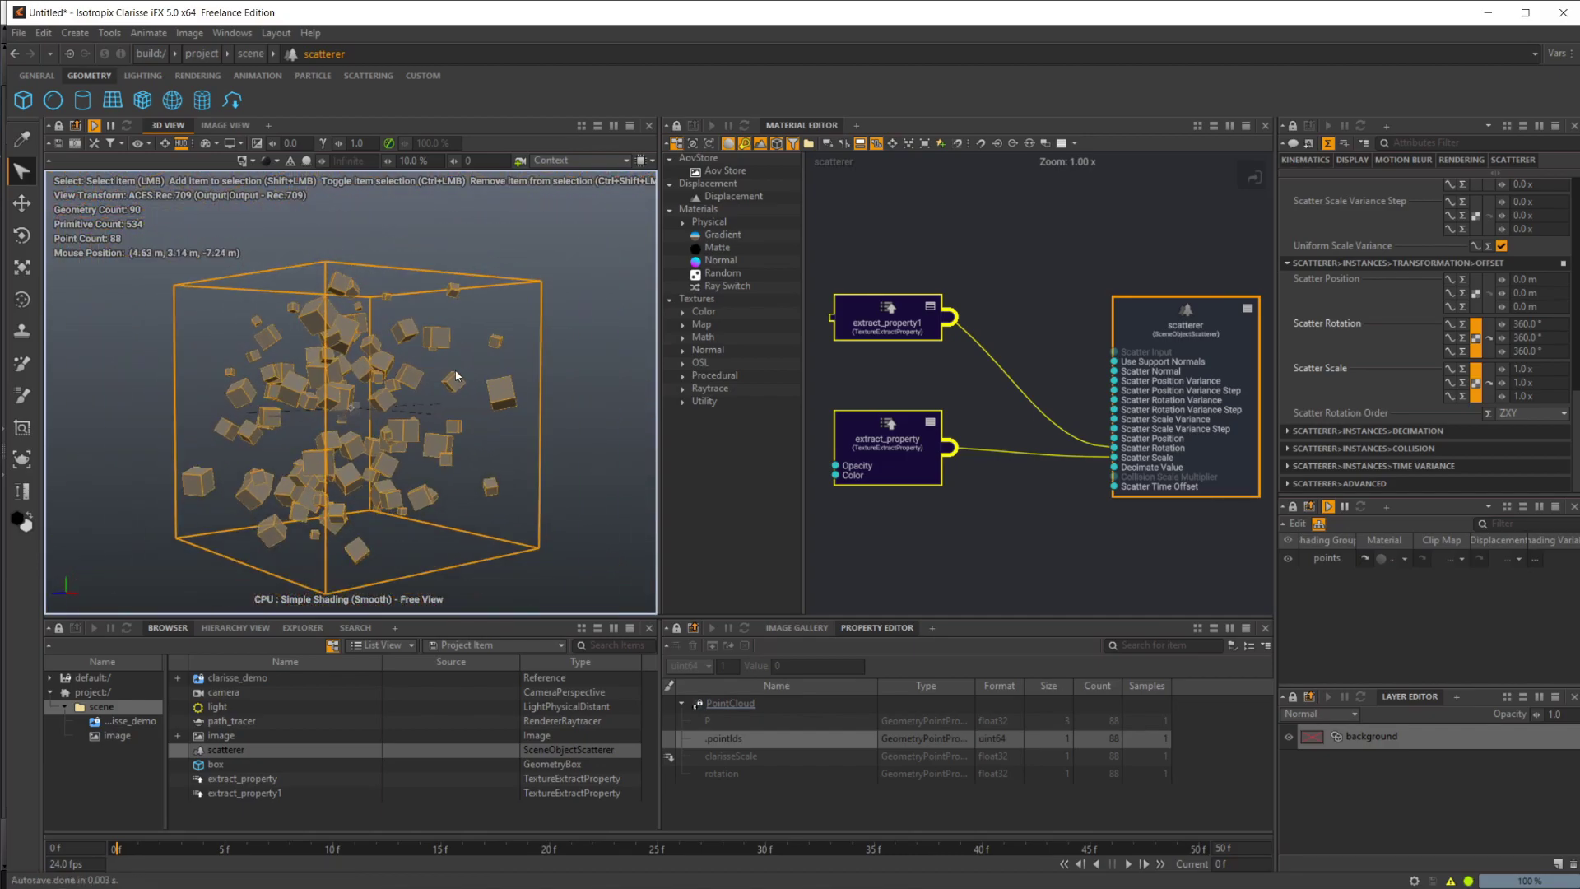
pyautogui.keyDown('alt'); pyautogui.moveTo(362, 428); pyautogui.dragTo(420, 441); pyautogui.keyUp('alt')
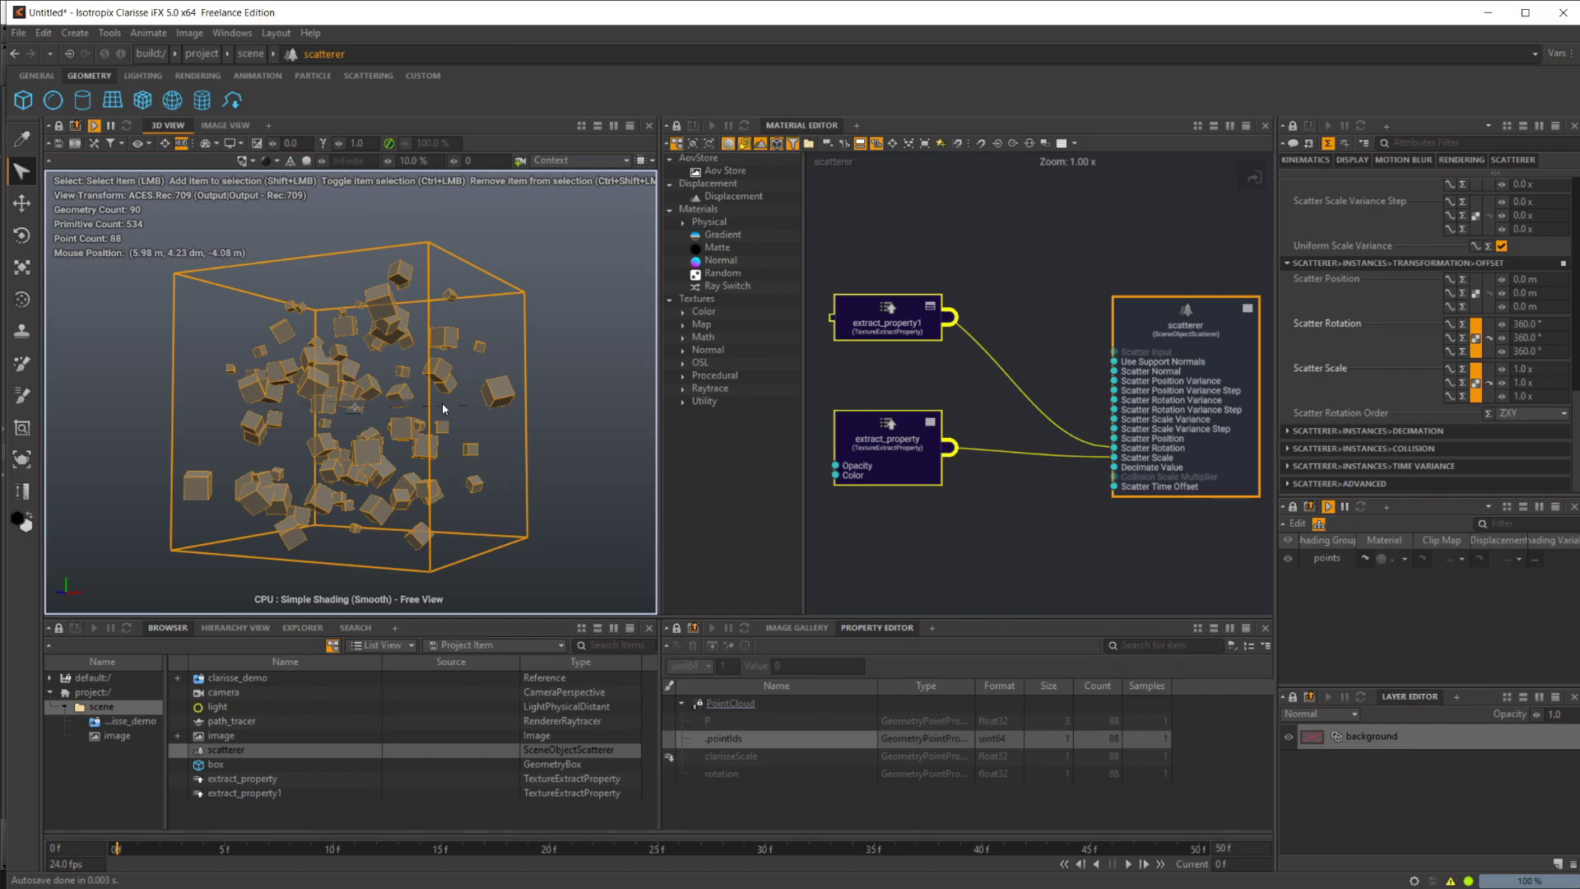
pyautogui.keyDown('alt'); pyautogui.moveTo(442, 408); pyautogui.dragTo(408, 406); pyautogui.keyUp('alt')
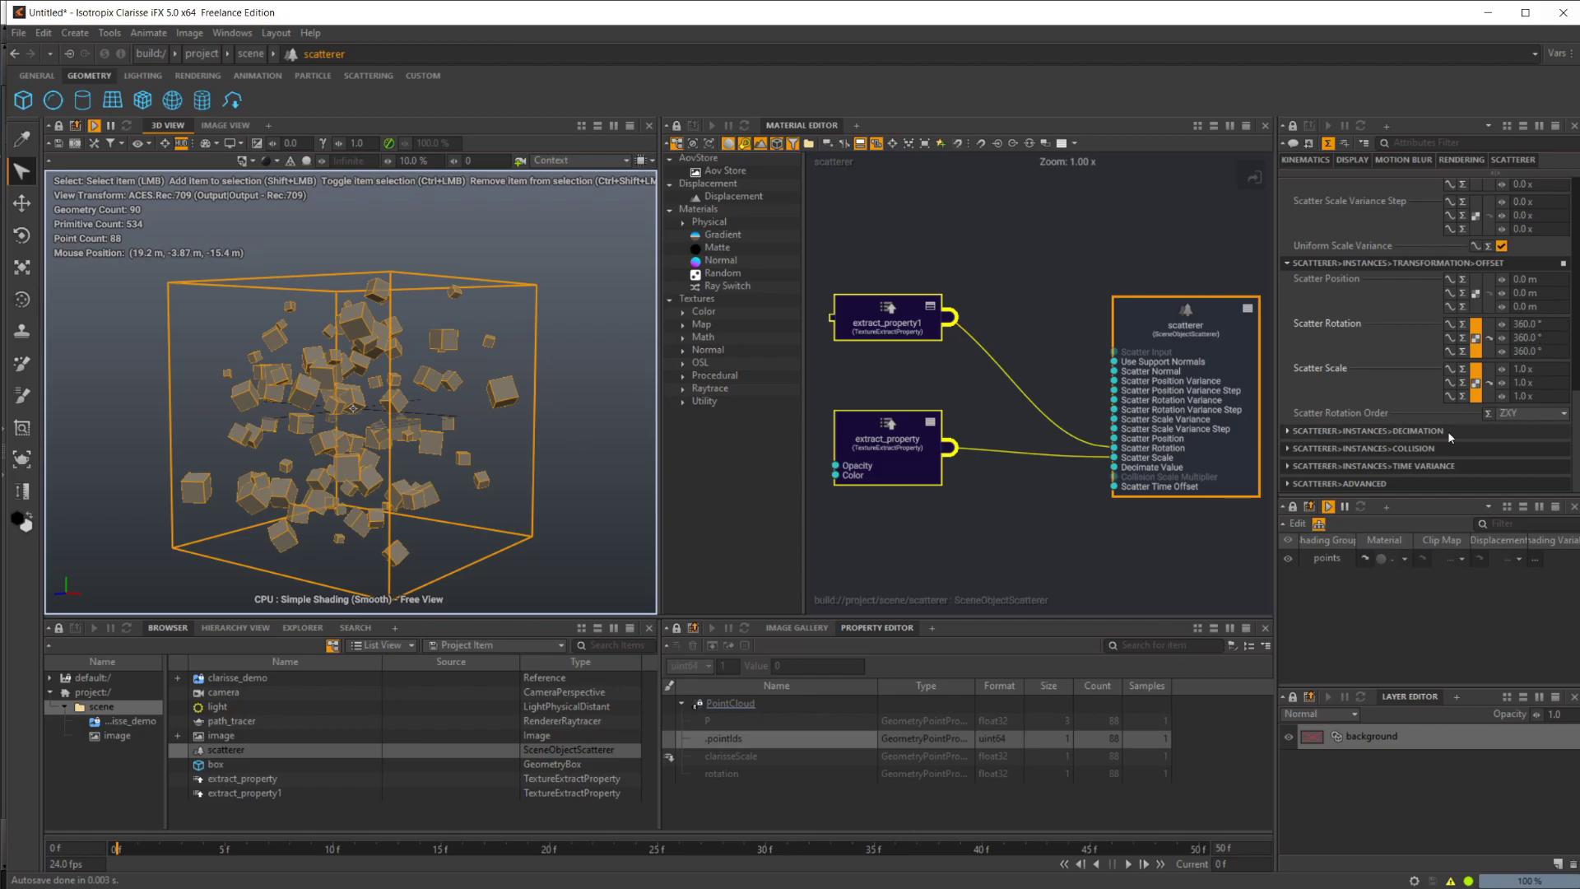
# Set the scatterer's Scatter Rotation Variance to 40° on X, 105.5° on Y and 40° on Z
pyautogui.scroll(5, 1448, 378)
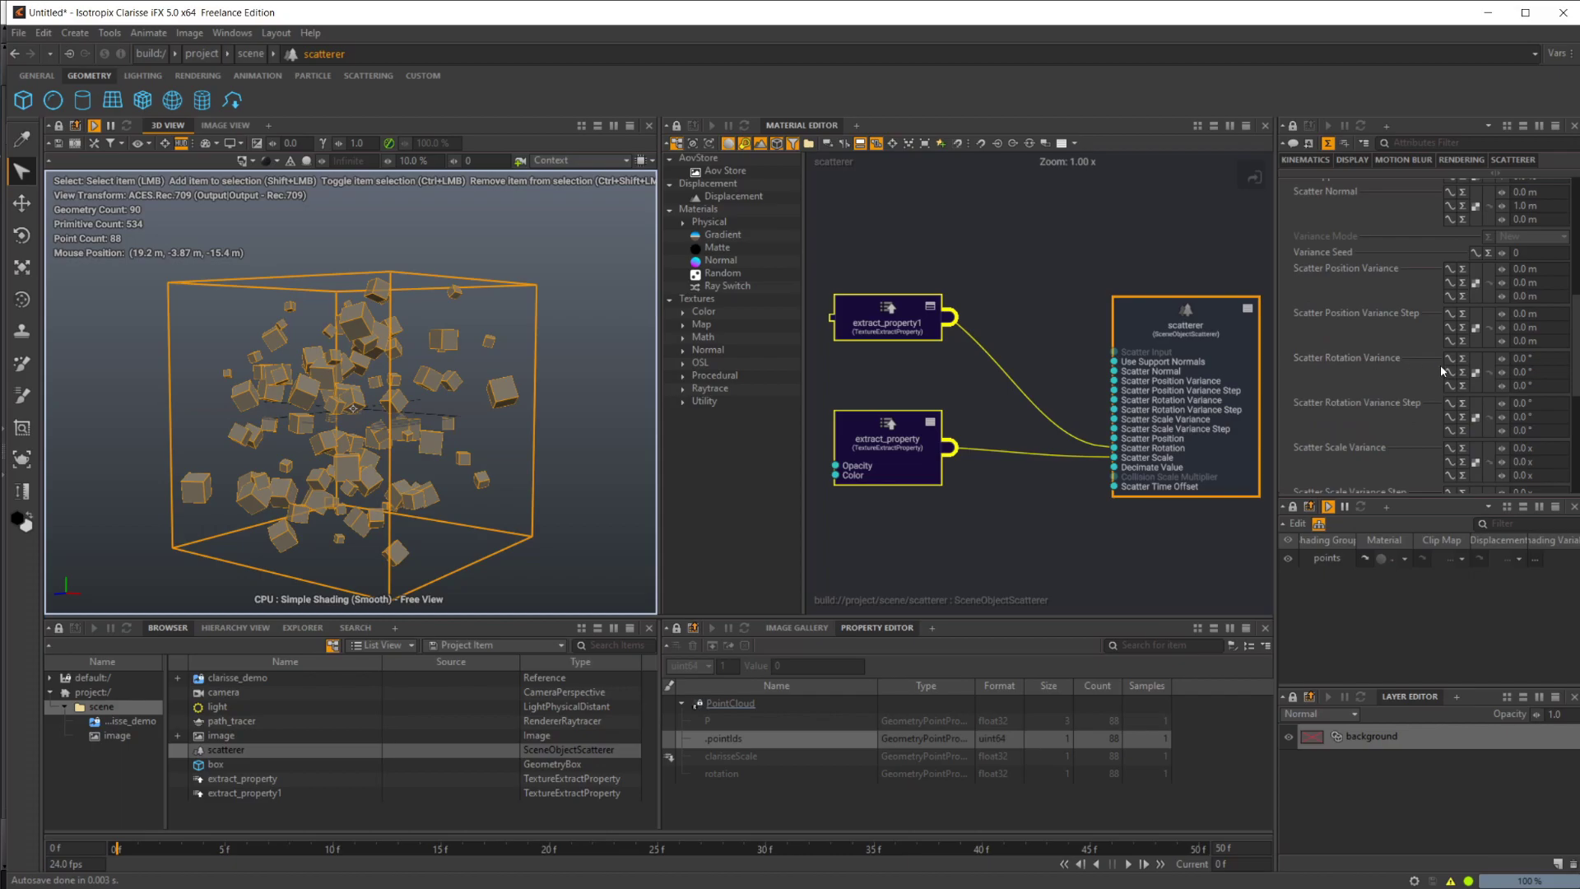
pyautogui.click(1521, 359)
pyautogui.write('4')
pyautogui.press('Return')
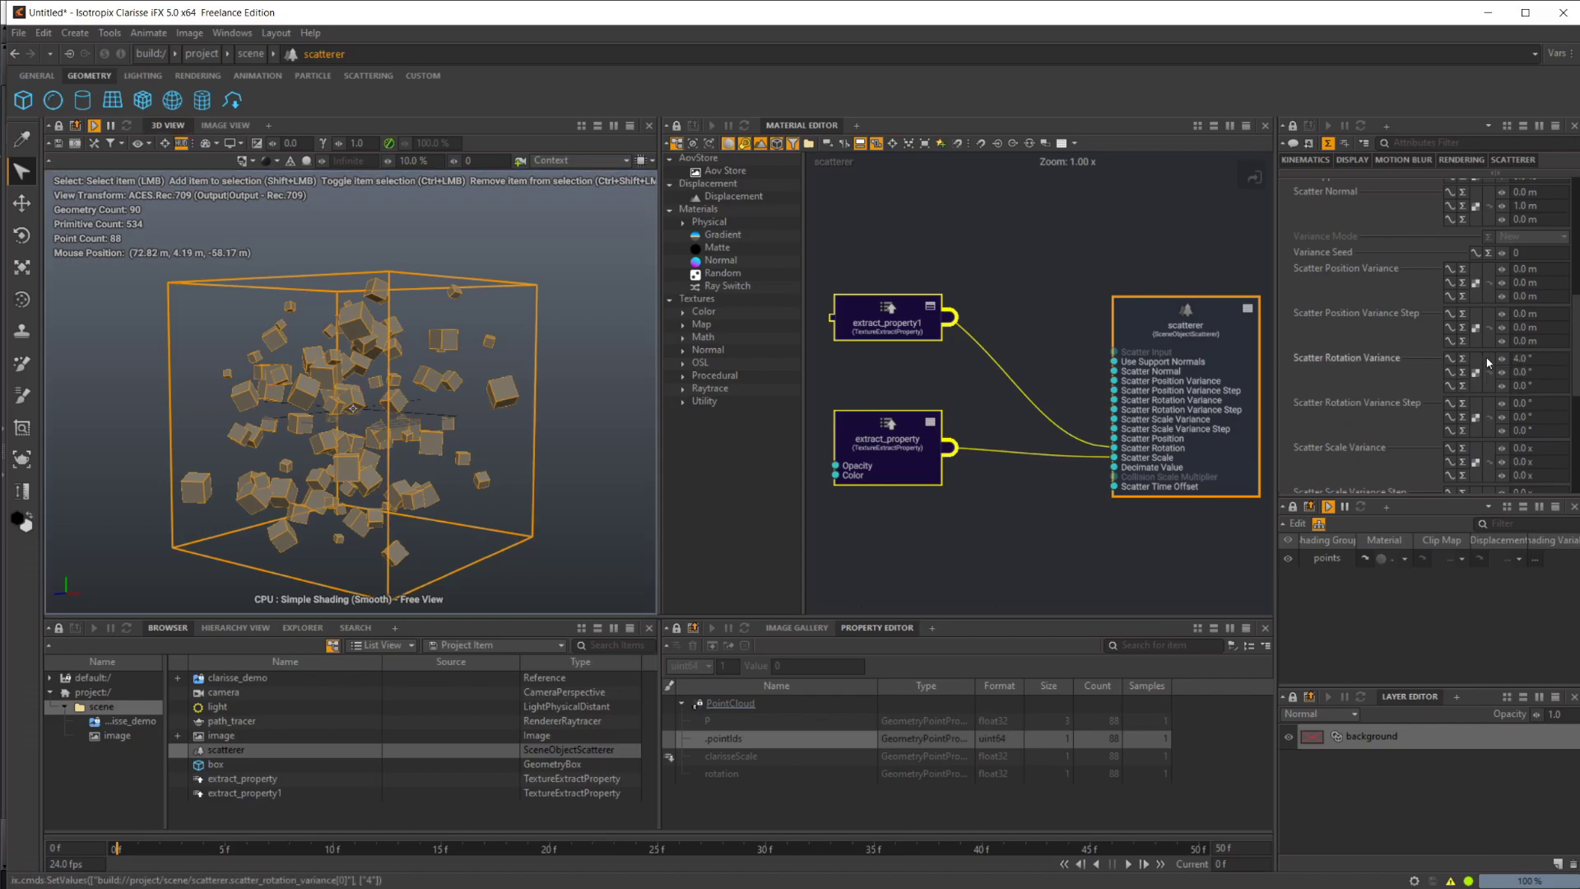
pyautogui.moveTo(1532, 359); pyautogui.dragTo(1450, 358)
pyautogui.write('40')
pyautogui.press('Tab')
pyautogui.write('40')
pyautogui.press('Tab')
pyautogui.write('40')
pyautogui.press('Return')
pyautogui.moveTo(1501, 372)
pyautogui.mouseDown()
pyautogui.moveTo(1315, 372)
pyautogui.moveTo(1551, 372)
pyautogui.moveTo(1503, 378)
pyautogui.mouseUp()
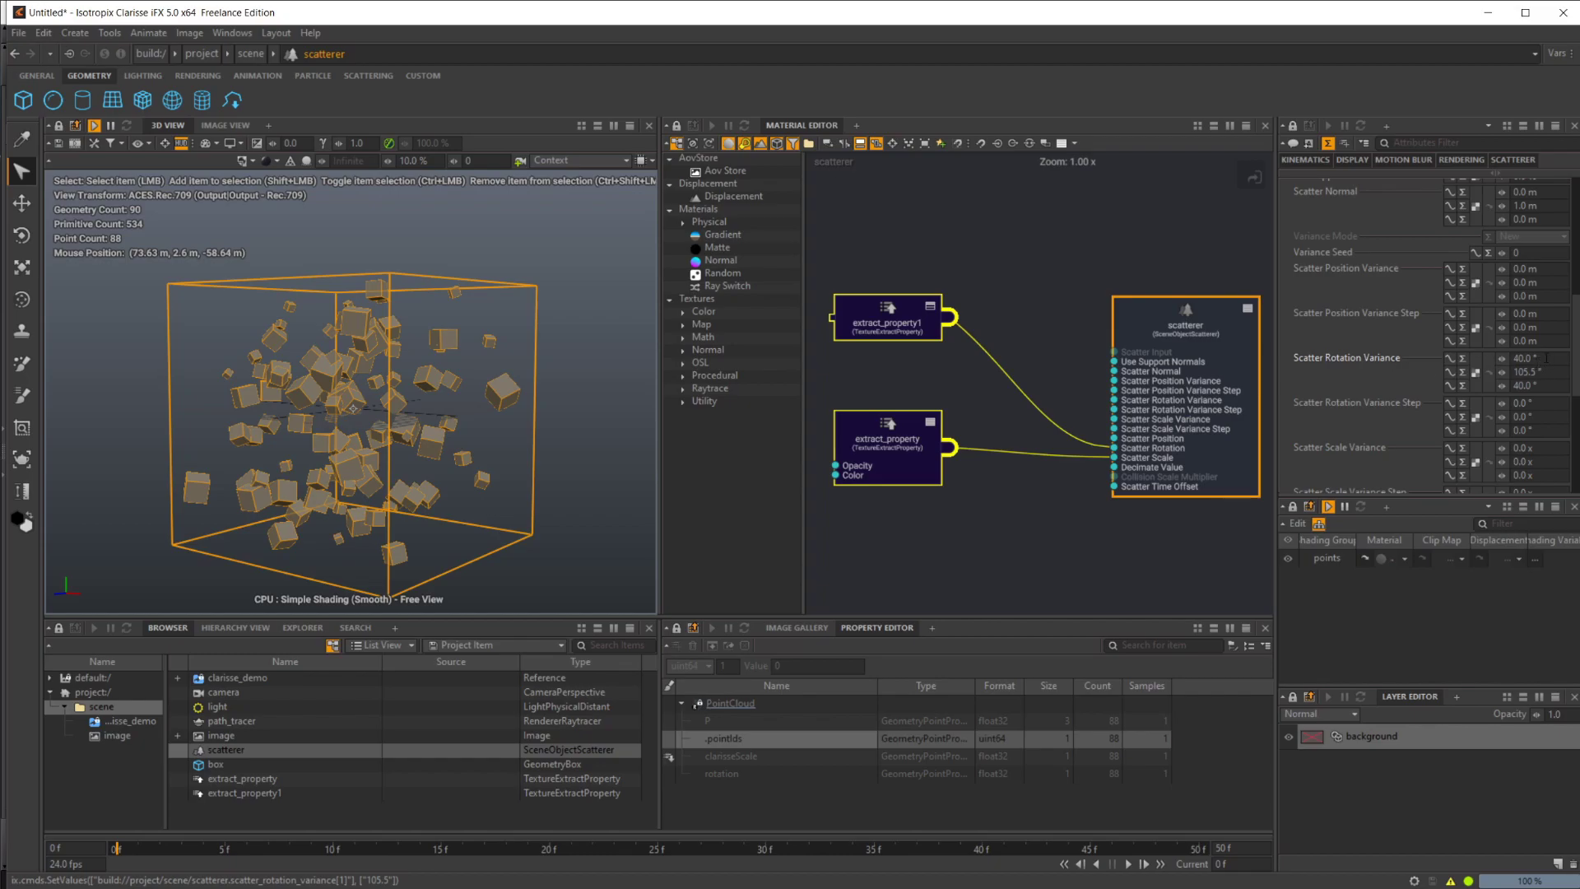
pyautogui.scroll(-5, 1377, 359)
pyautogui.scroll(3, 1410, 382)
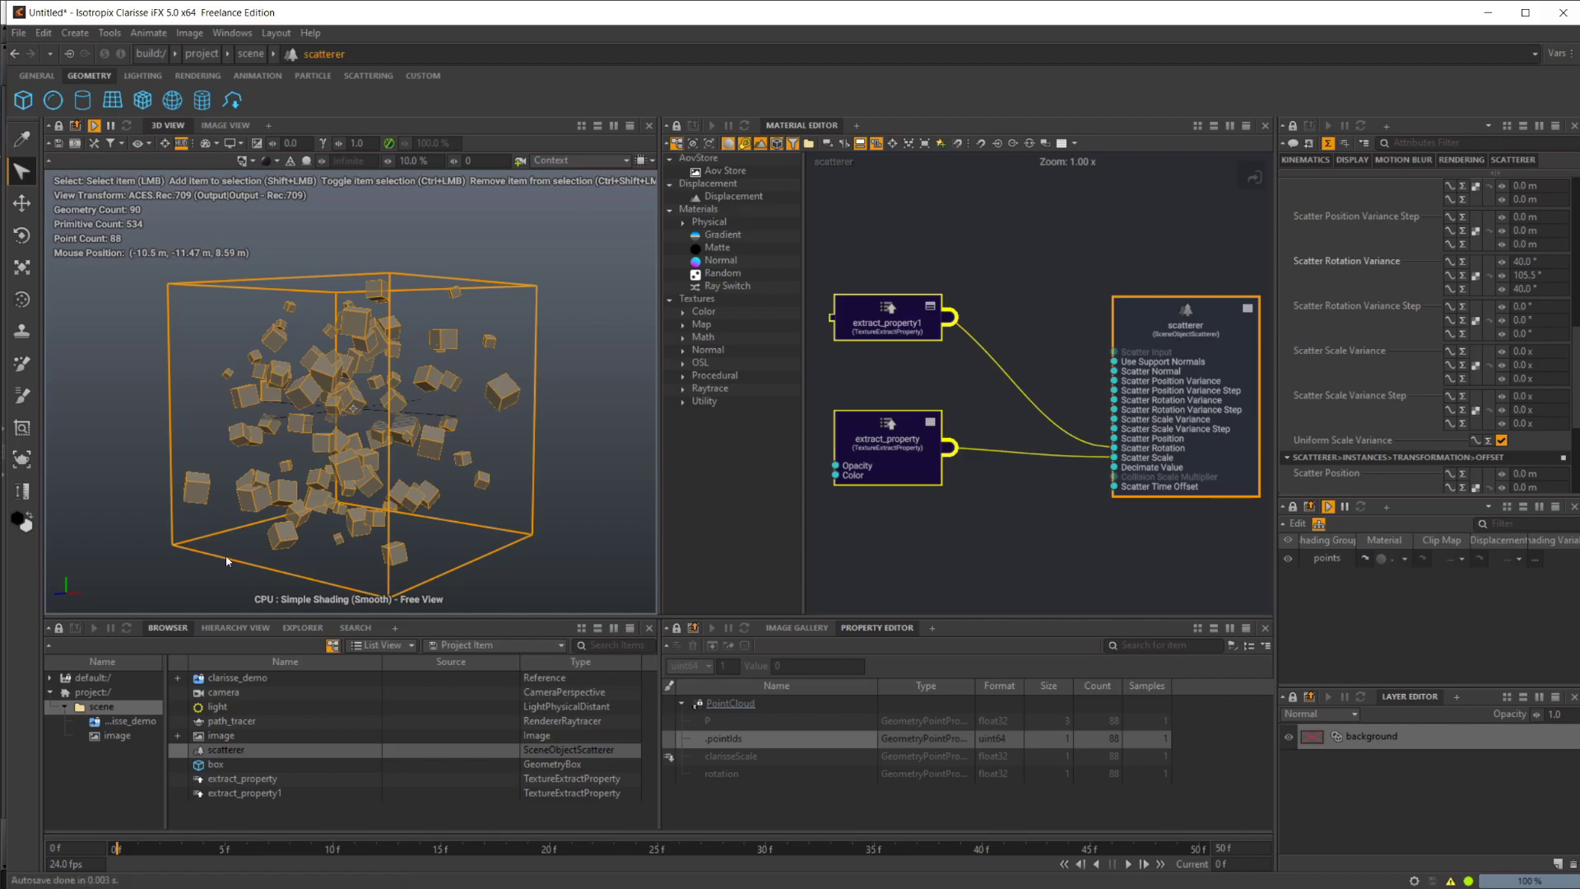
pyautogui.keyDown('alt'); pyautogui.moveTo(516, 522); pyautogui.dragTo(590, 423); pyautogui.keyUp('alt')
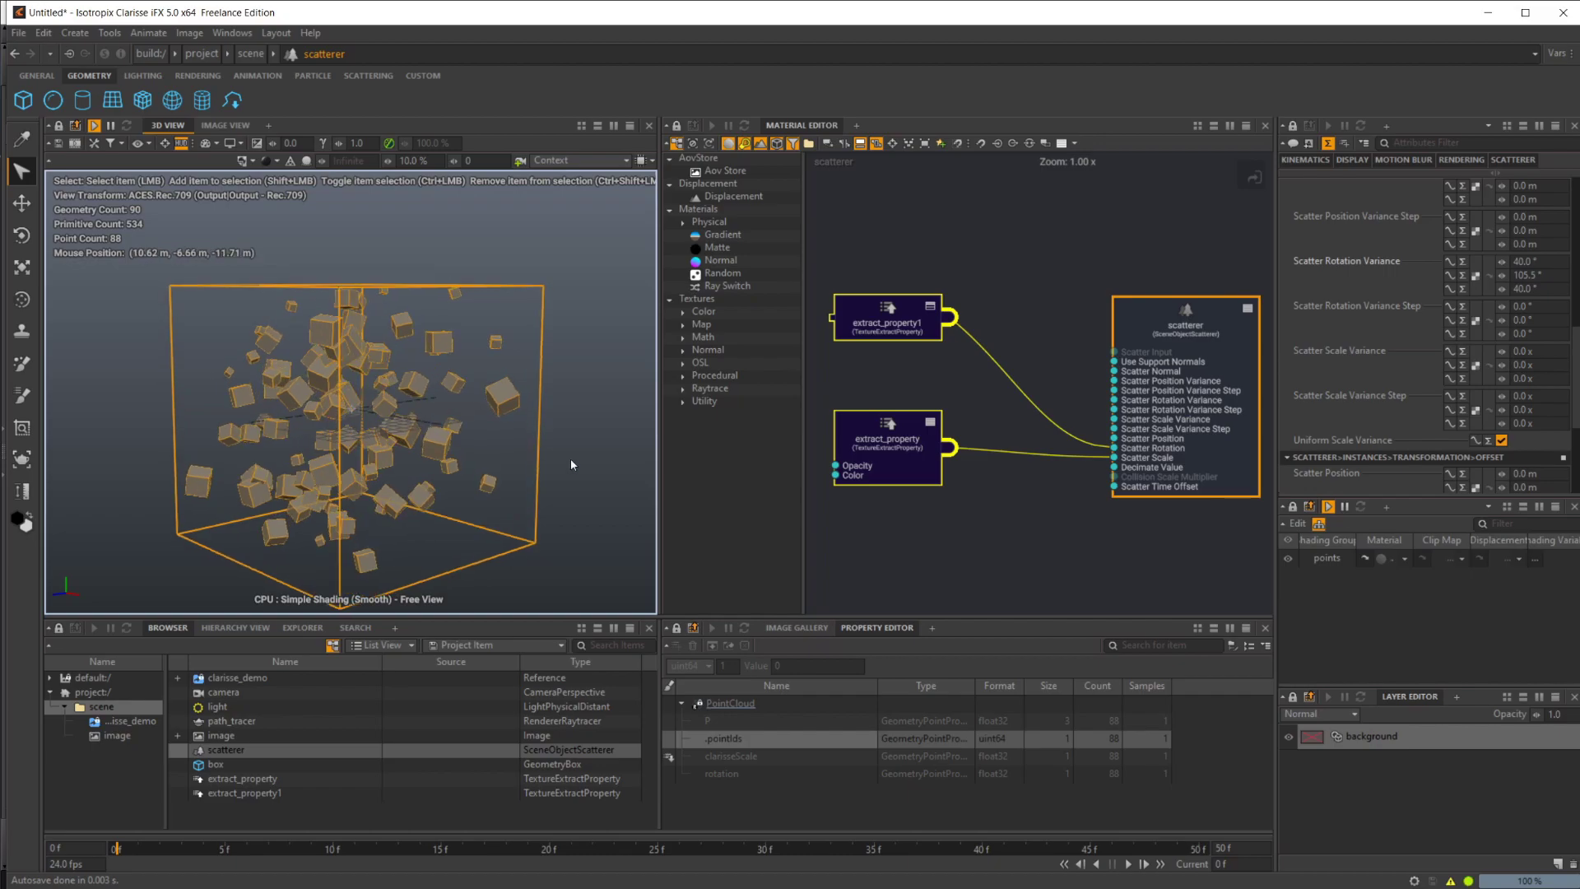
pyautogui.keyDown('alt'); pyautogui.moveTo(426, 455); pyautogui.dragTo(354, 494); pyautogui.keyUp('alt')
pyautogui.moveTo(386, 461); pyautogui.dragTo(411, 458, button='middle')
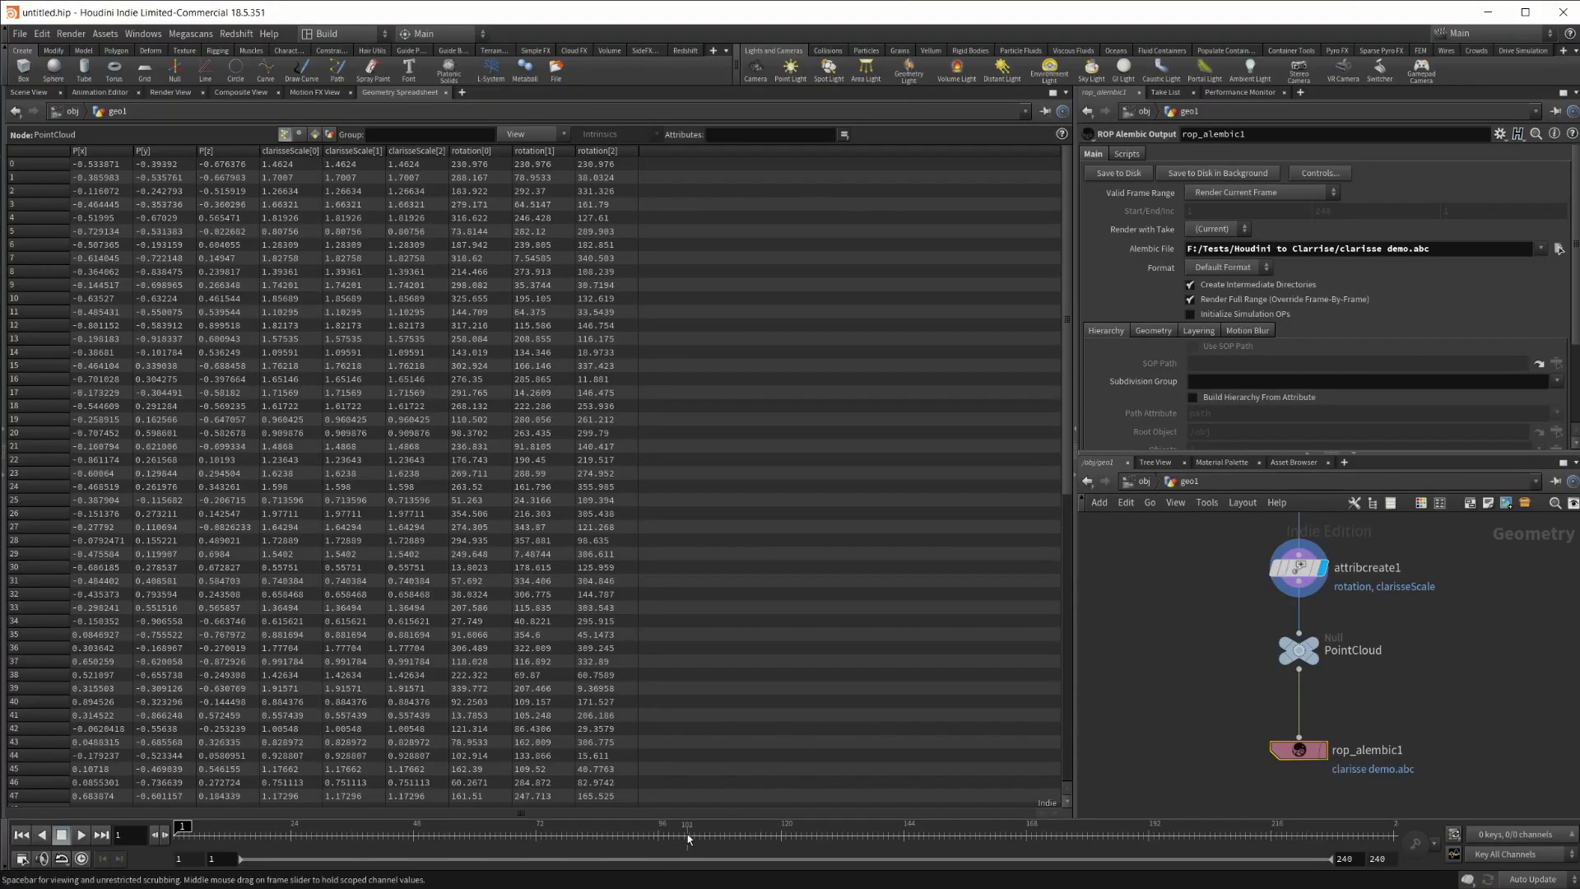
# Switch to Houdini, go up to the object level and show the scene view
pyautogui.click(115, 94)
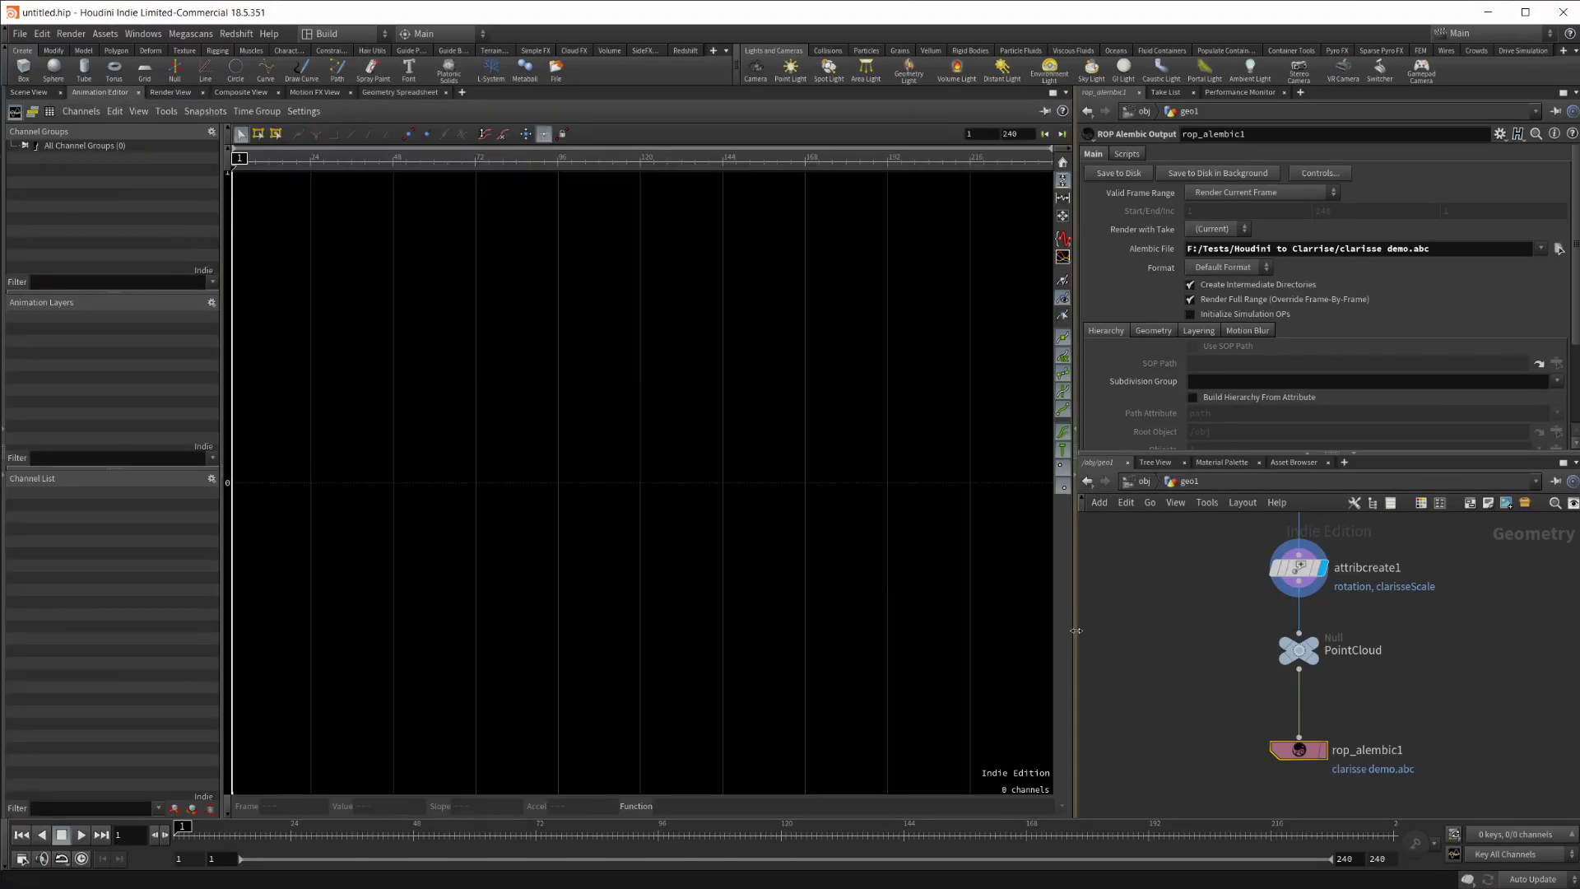
pyautogui.click(1142, 480)
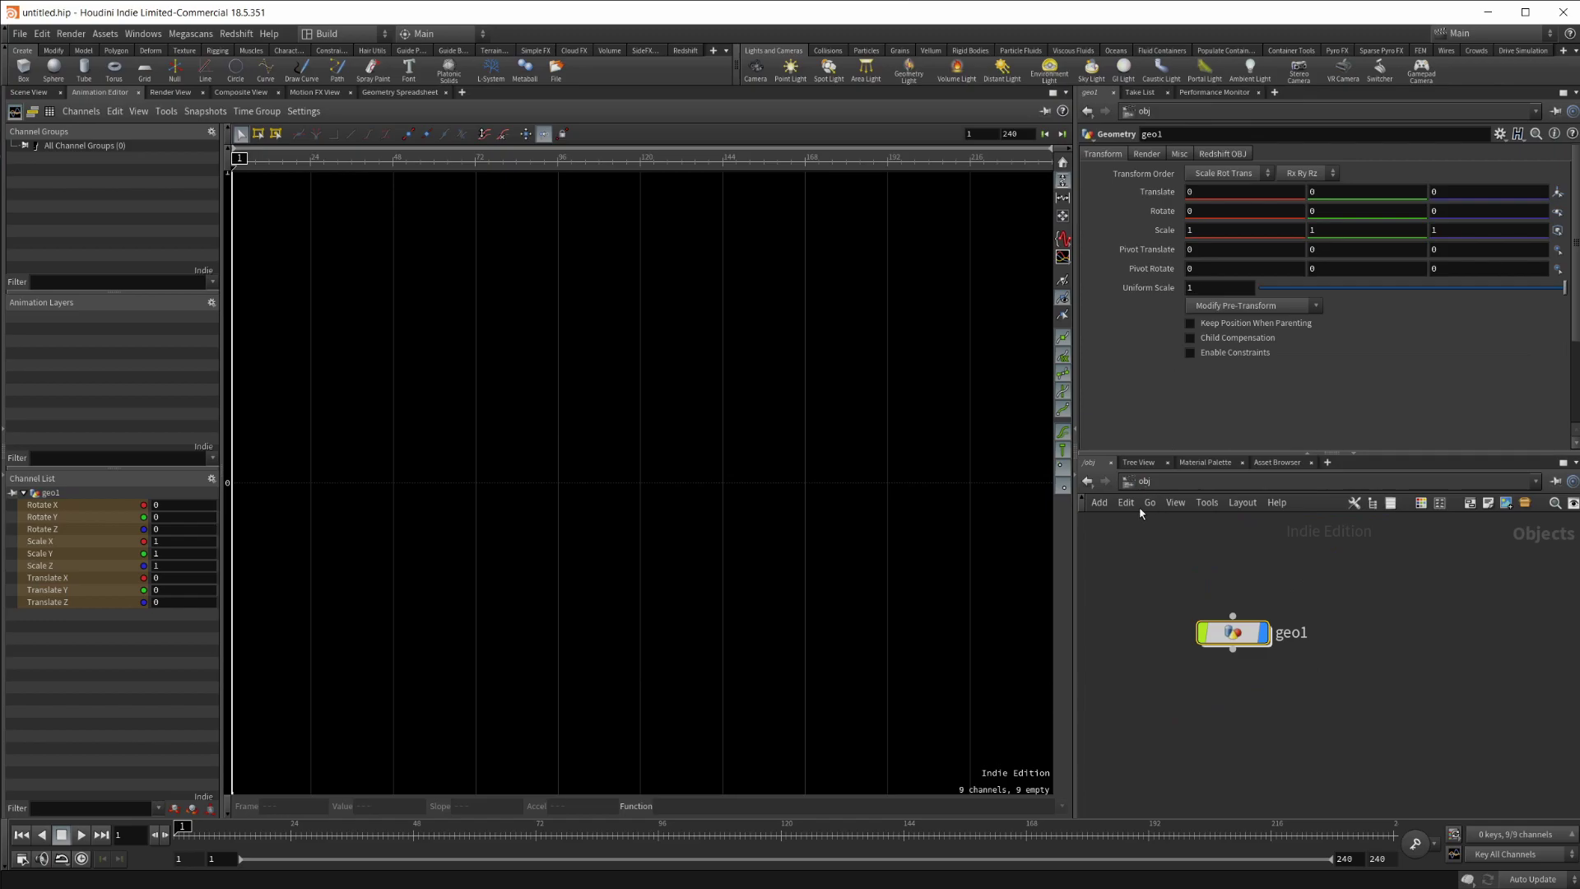
pyautogui.click(28, 92)
# Add a second Geometry object beside geo1 and enter its network
pyautogui.press('Tab')
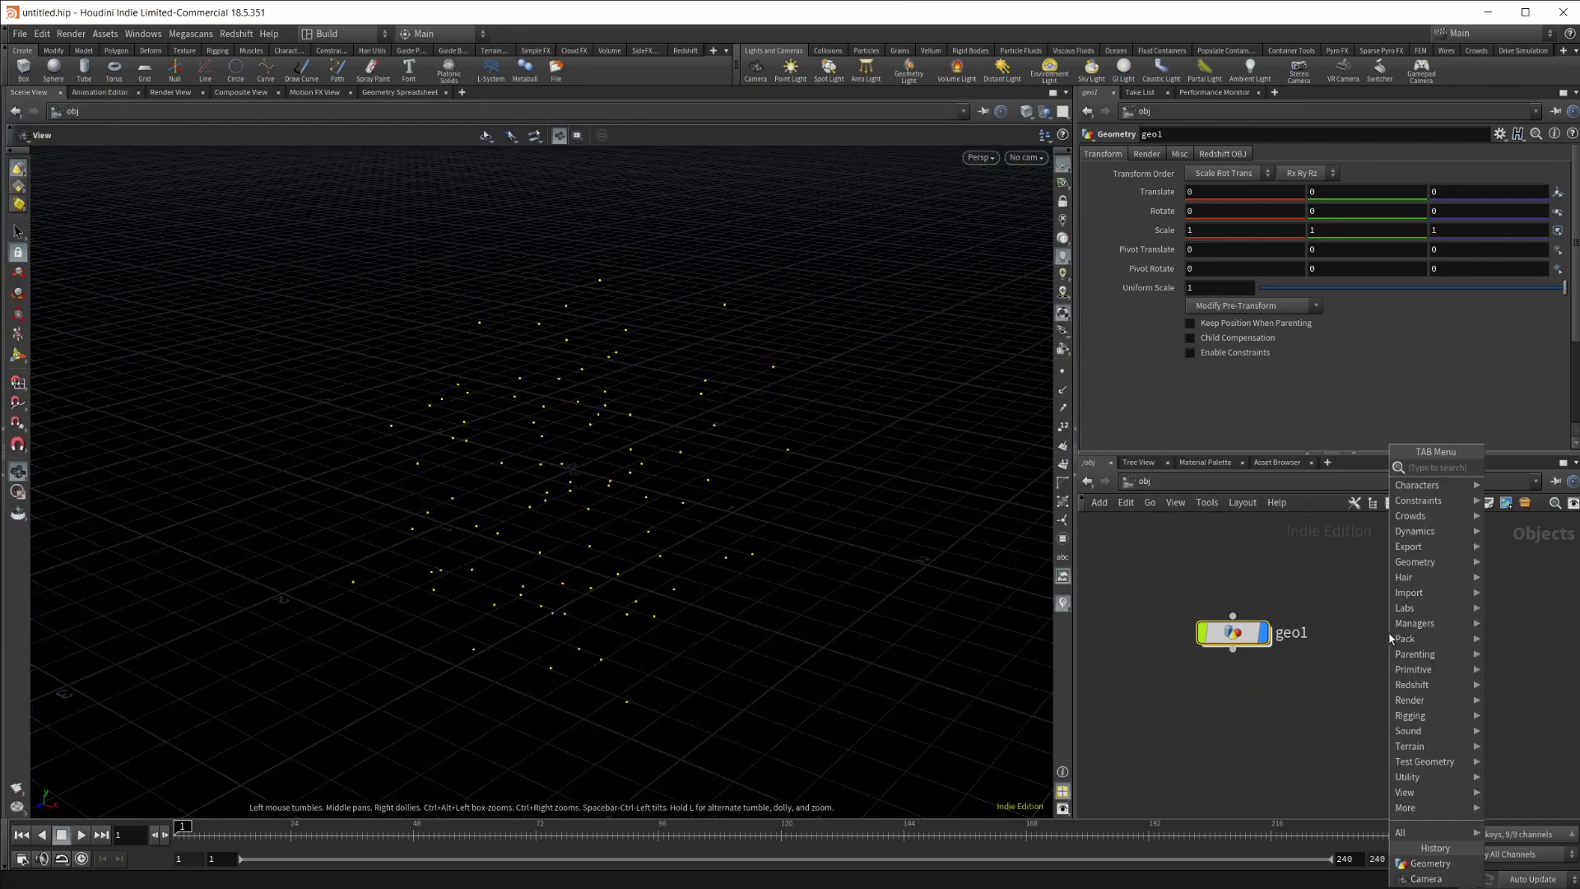
pyautogui.write('geo')
pyautogui.press('Return')
pyautogui.click(1389, 638)
pyautogui.doubleClick(1390, 634)
# Create a Sphere node inside geo2, check the object level and return to the sphere's network
pyautogui.press('Tab')
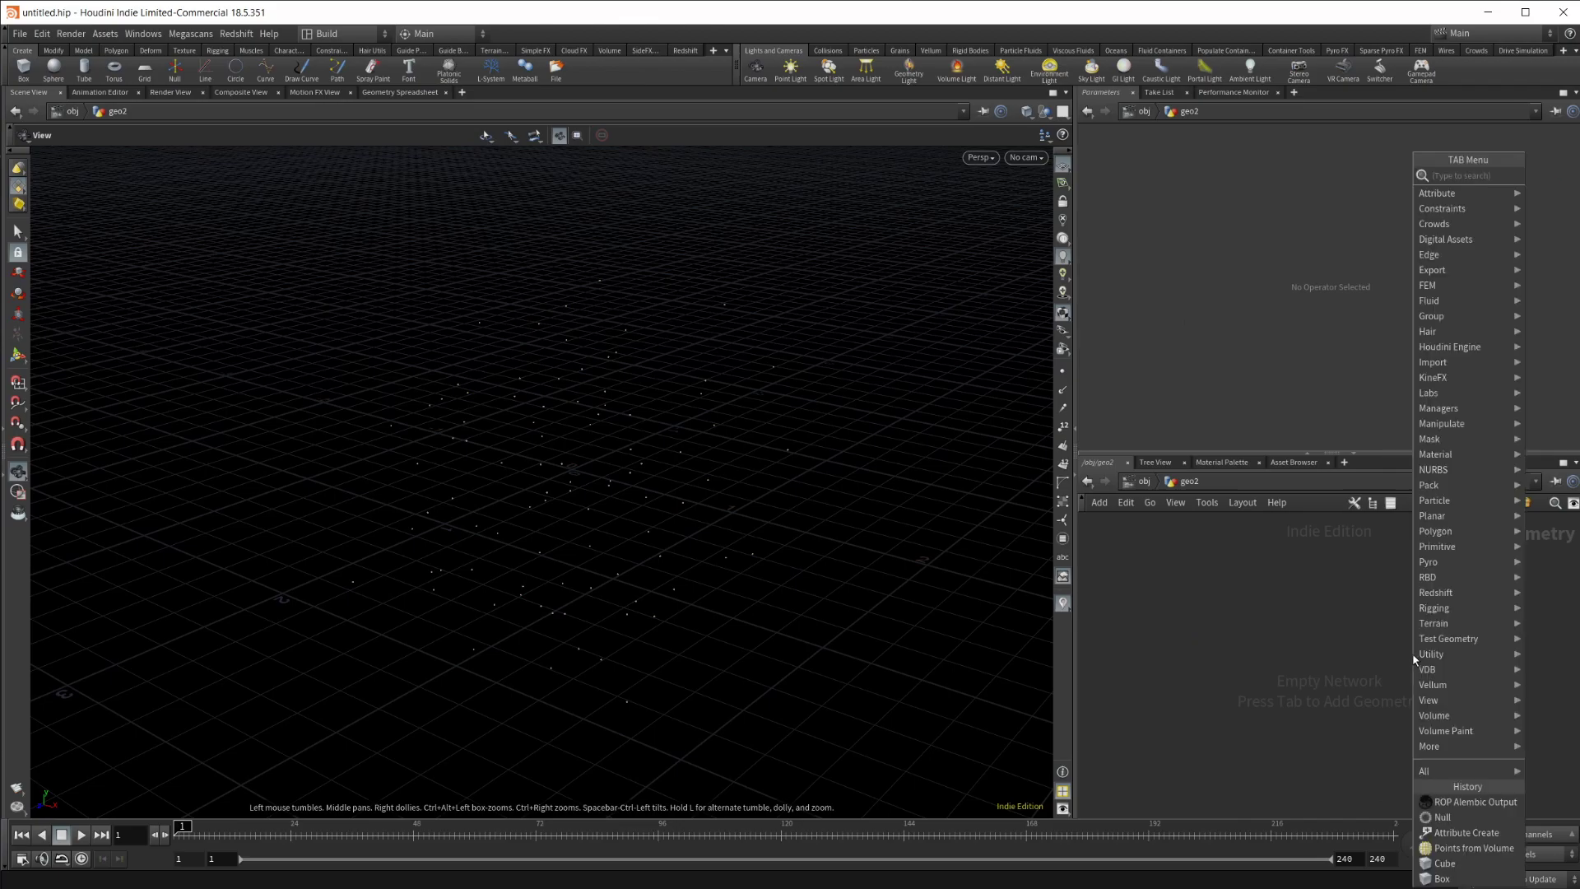
pyautogui.write('sphe')
pyautogui.press('Return')
pyautogui.click(1413, 654)
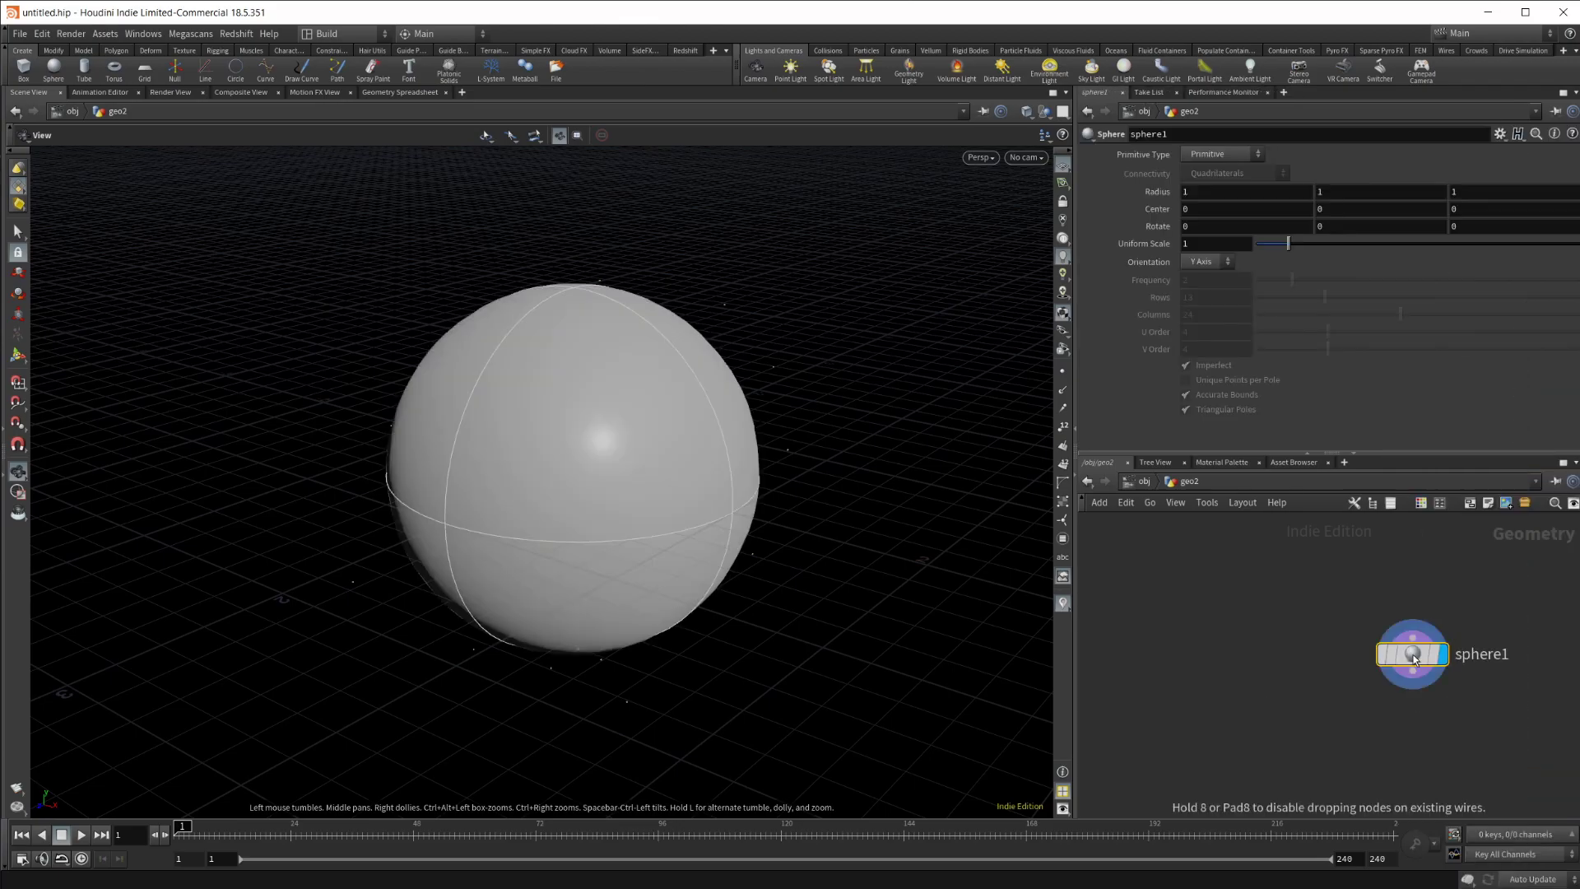
pyautogui.click(1141, 481)
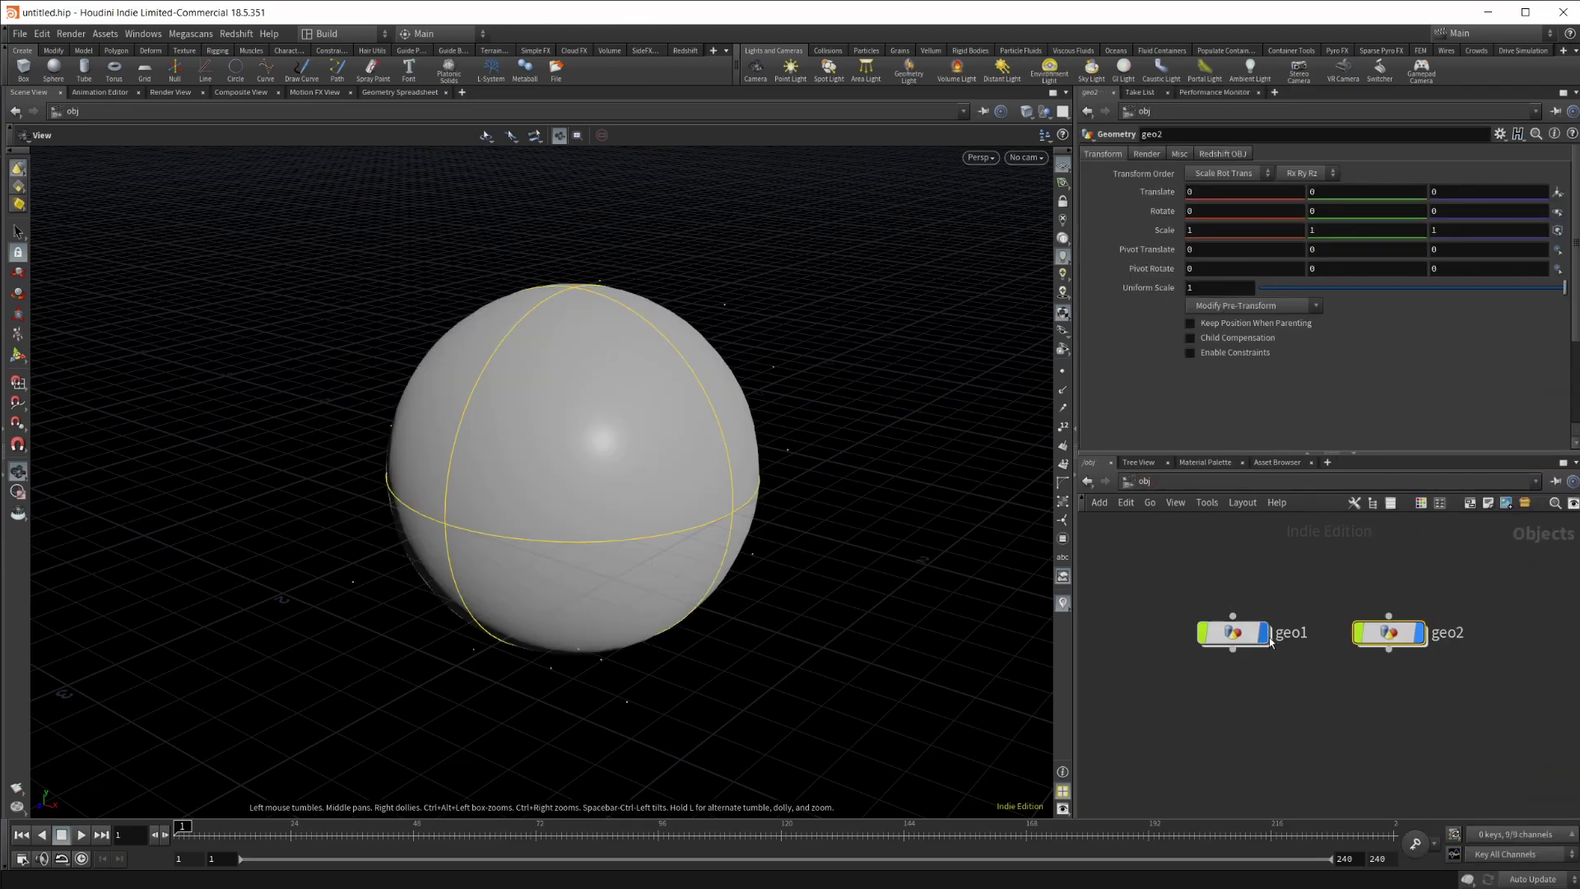
pyautogui.doubleClick(1387, 634)
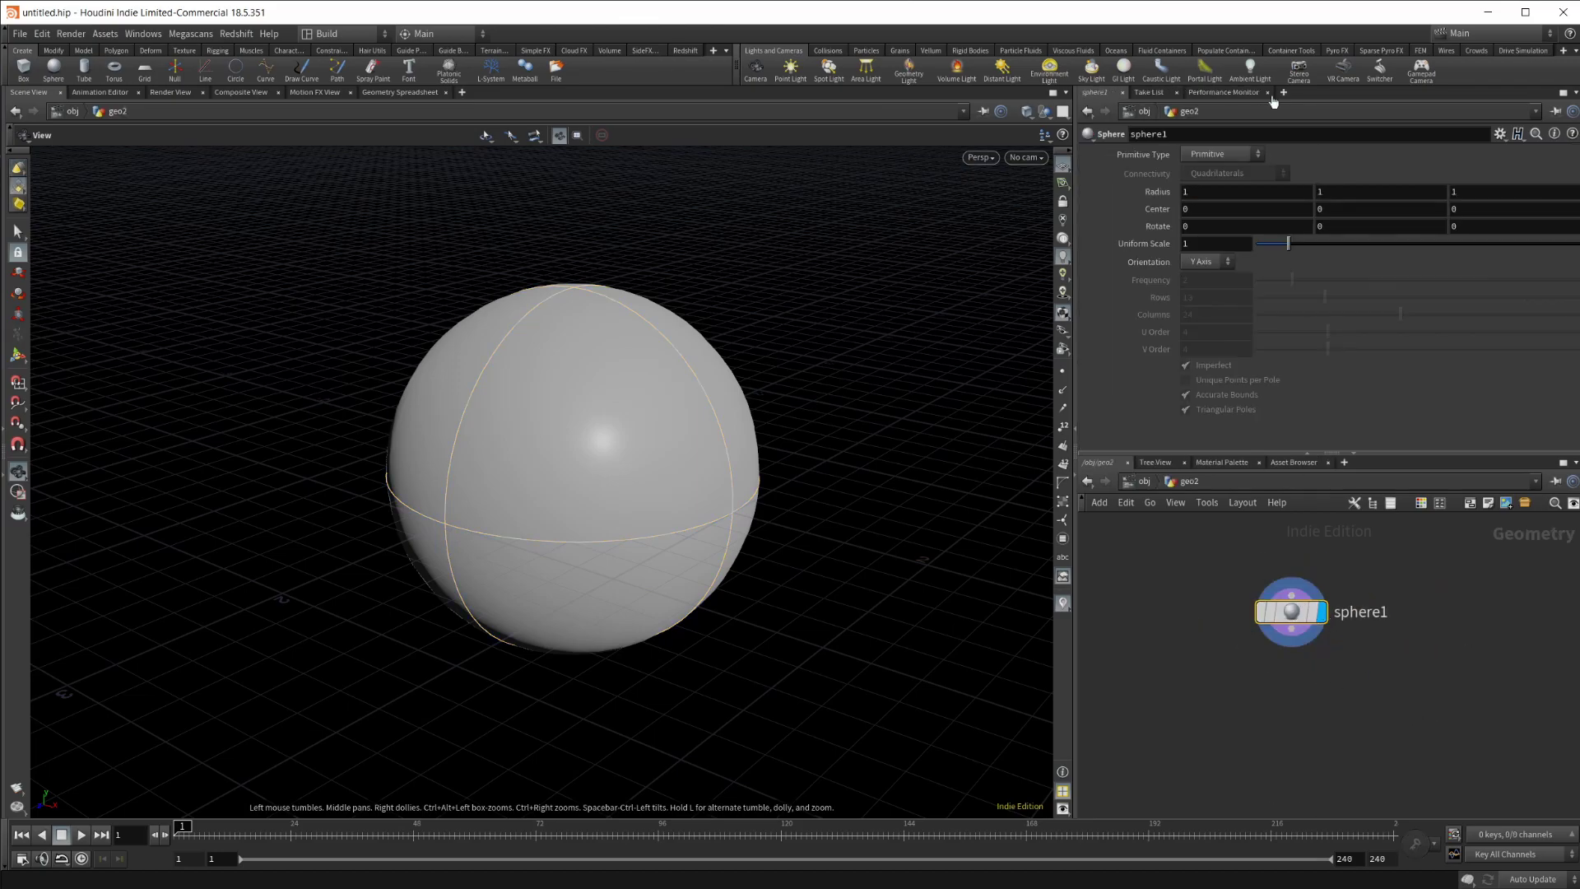
# Change the sphere's primitive type to Polygon and set its frequency to 7
pyautogui.click(1219, 154)
pyautogui.click(1228, 201)
pyautogui.click(1222, 154)
pyautogui.click(1230, 180)
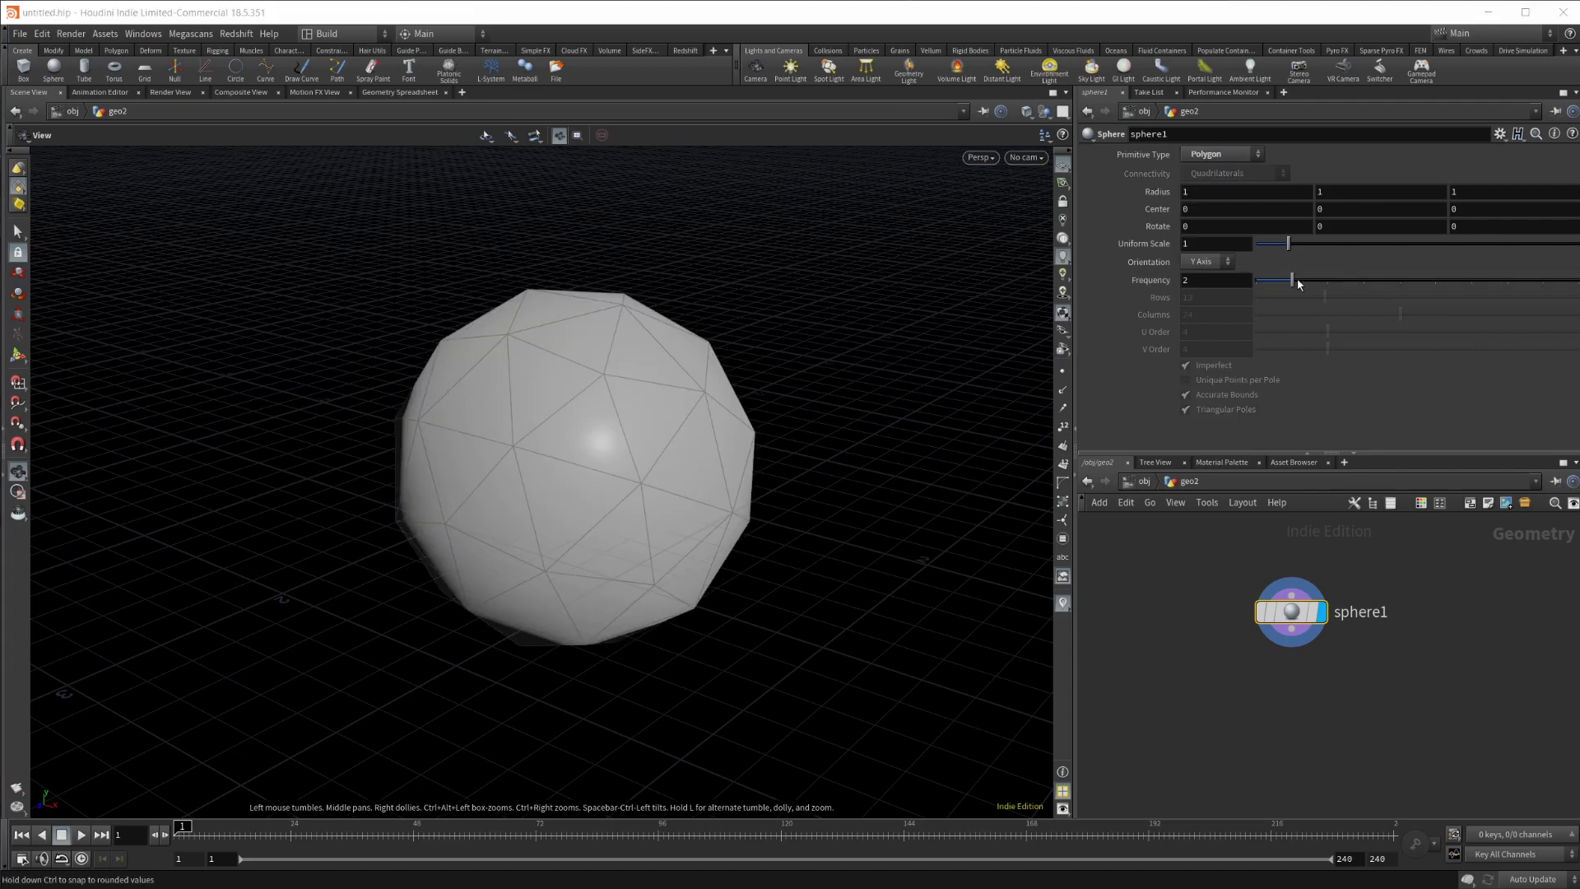
pyautogui.moveTo(1297, 280); pyautogui.dragTo(1467, 280)
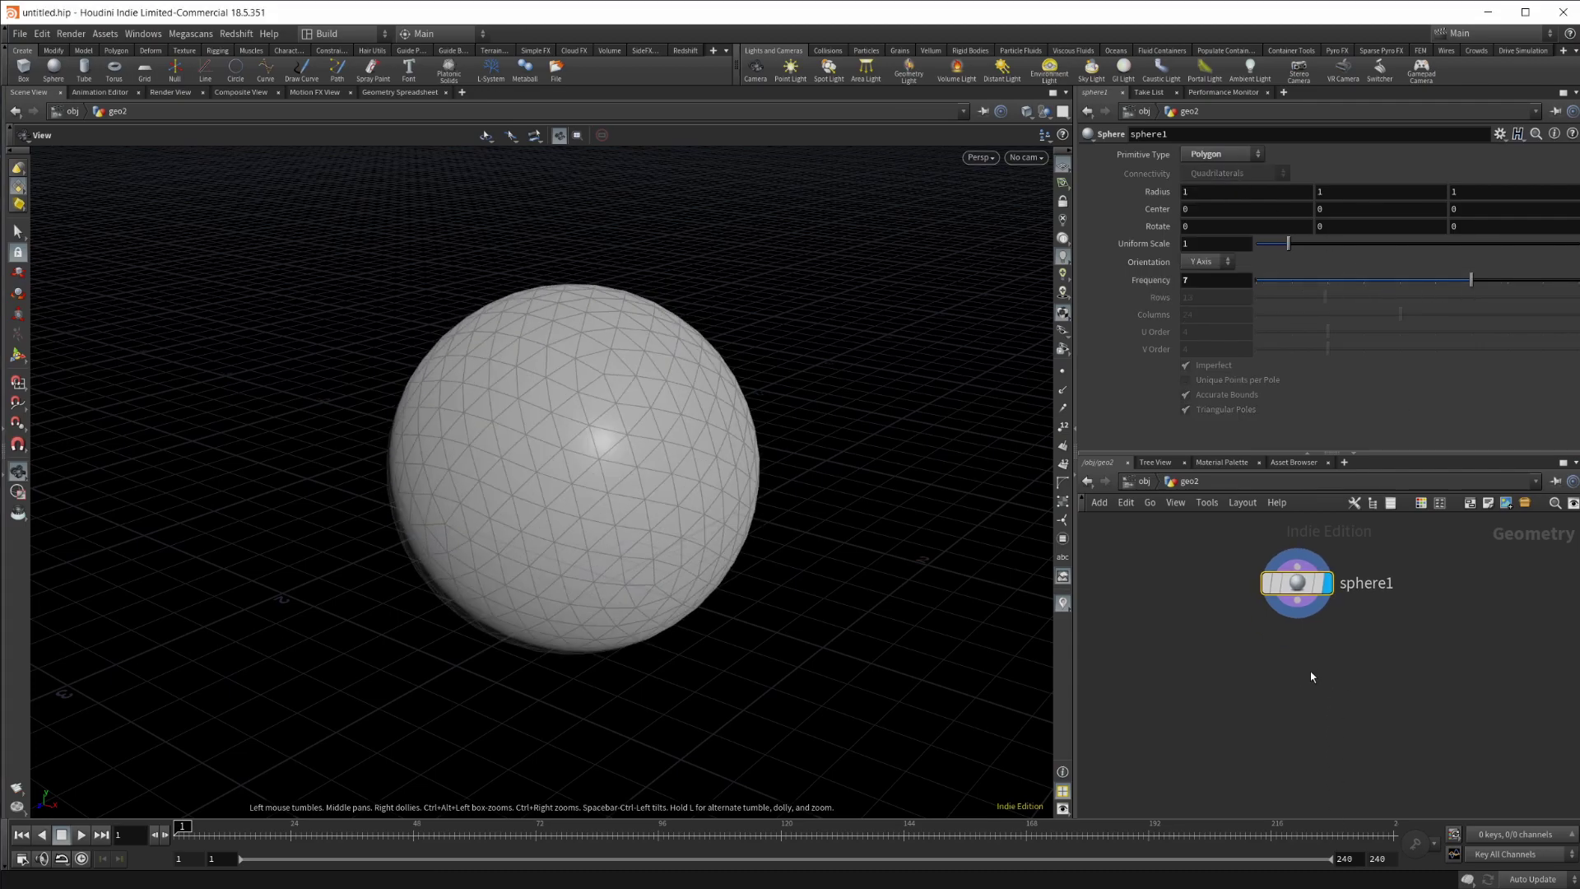
# Add an Attribute Randomize node for Cd below the sphere and make it the displayed node
pyautogui.press('Tab')
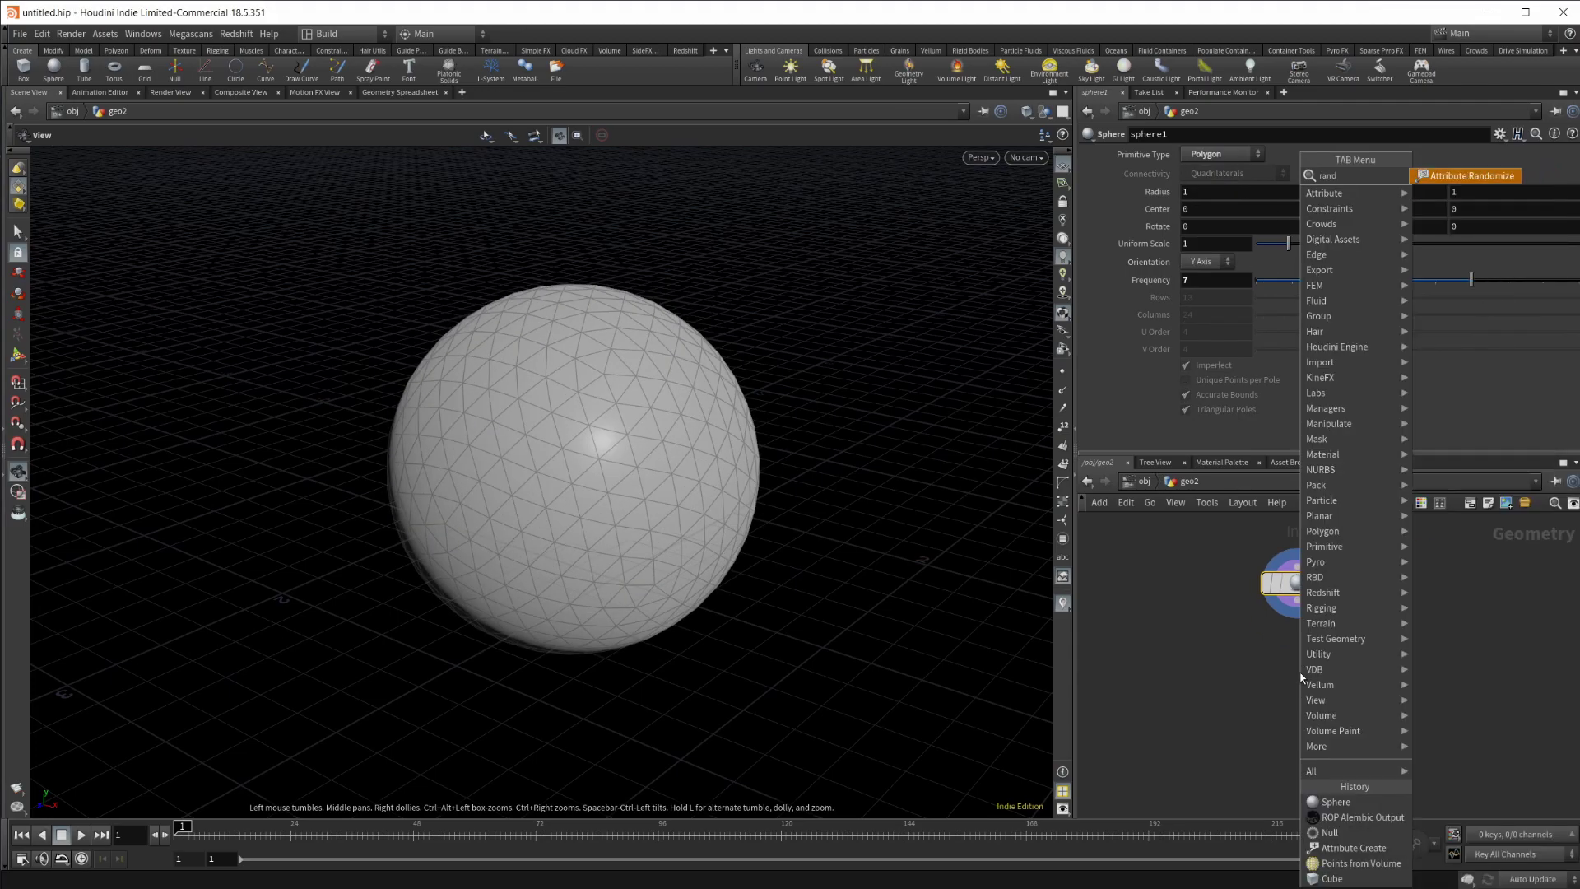
pyautogui.write('att ran')
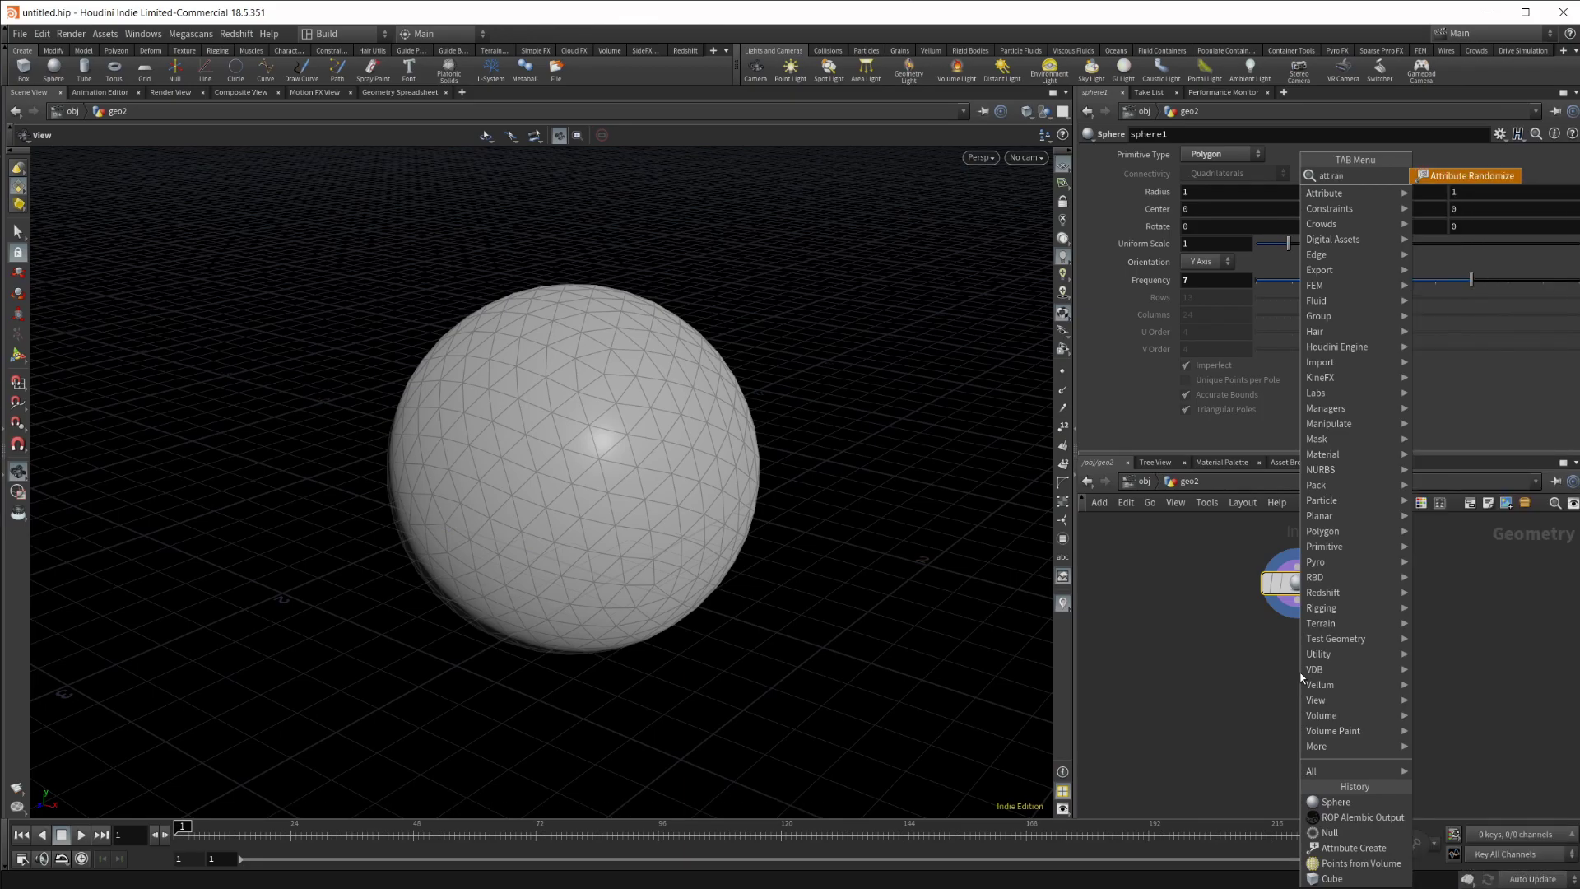
pyautogui.press('Return')
pyautogui.click(1298, 670)
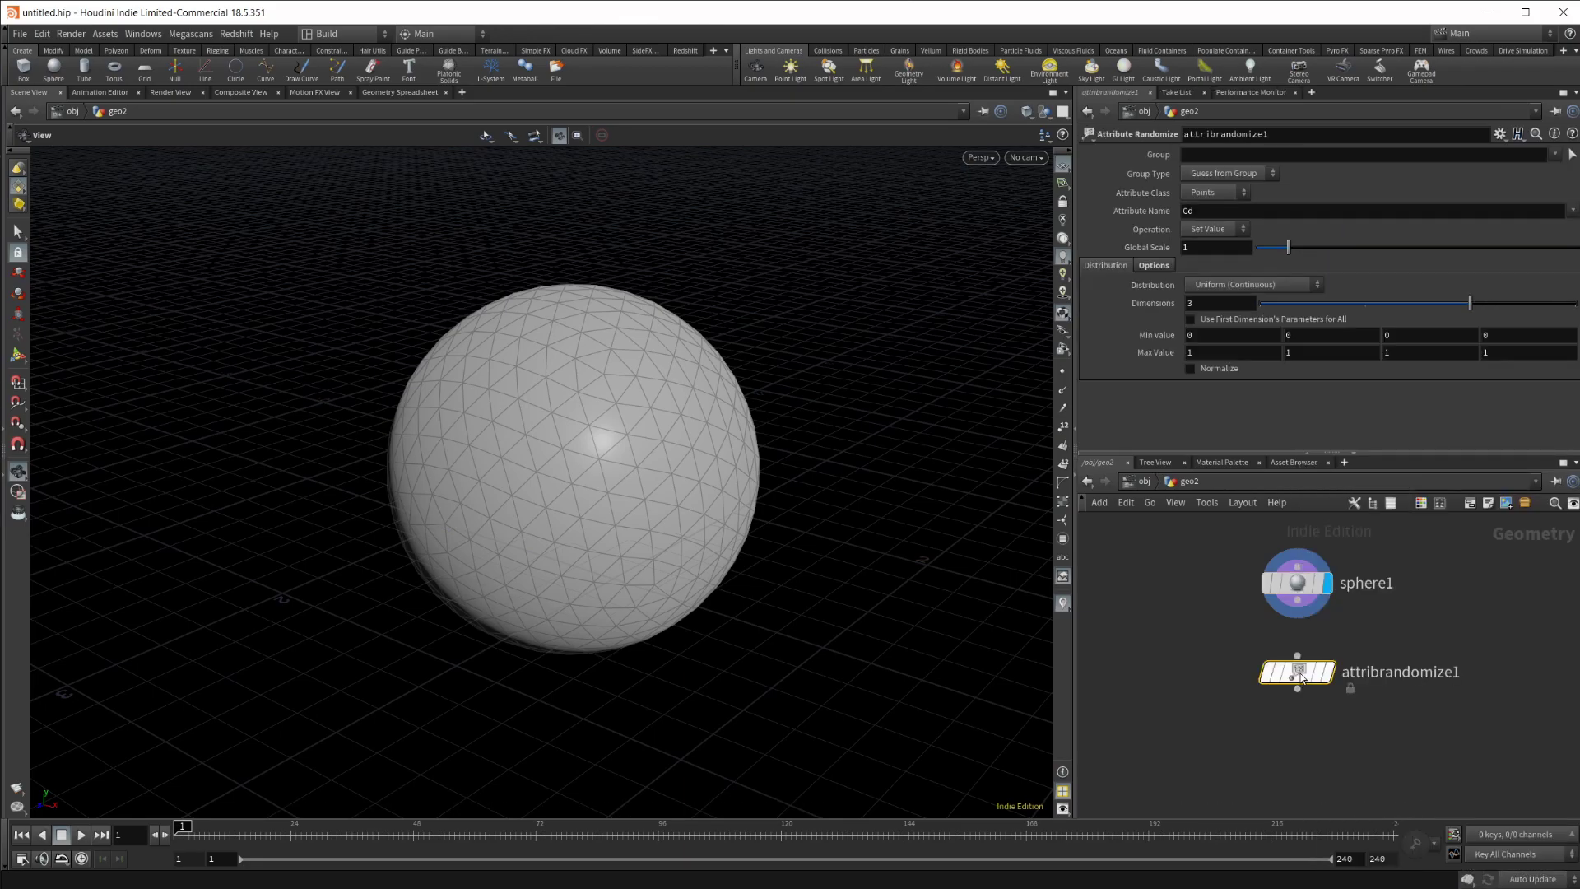
pyautogui.click(1326, 672)
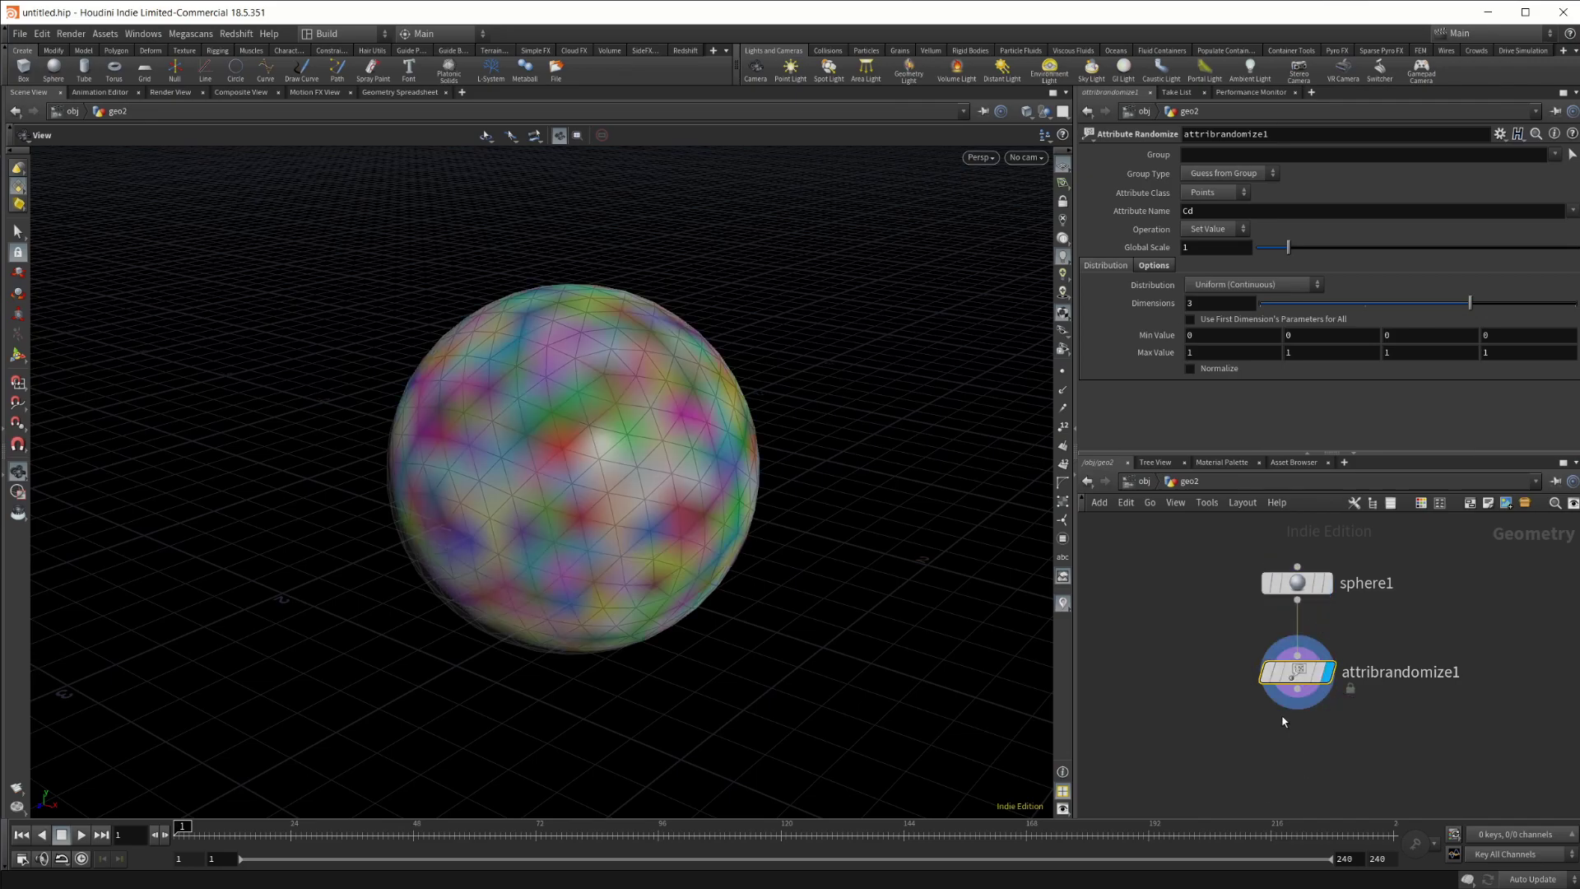
# Add a ROP Alembic Output node connected below the Attribute Randomize node
pyautogui.moveTo(1277, 785); pyautogui.dragTo(1265, 650, button='middle')
pyautogui.press('Tab')
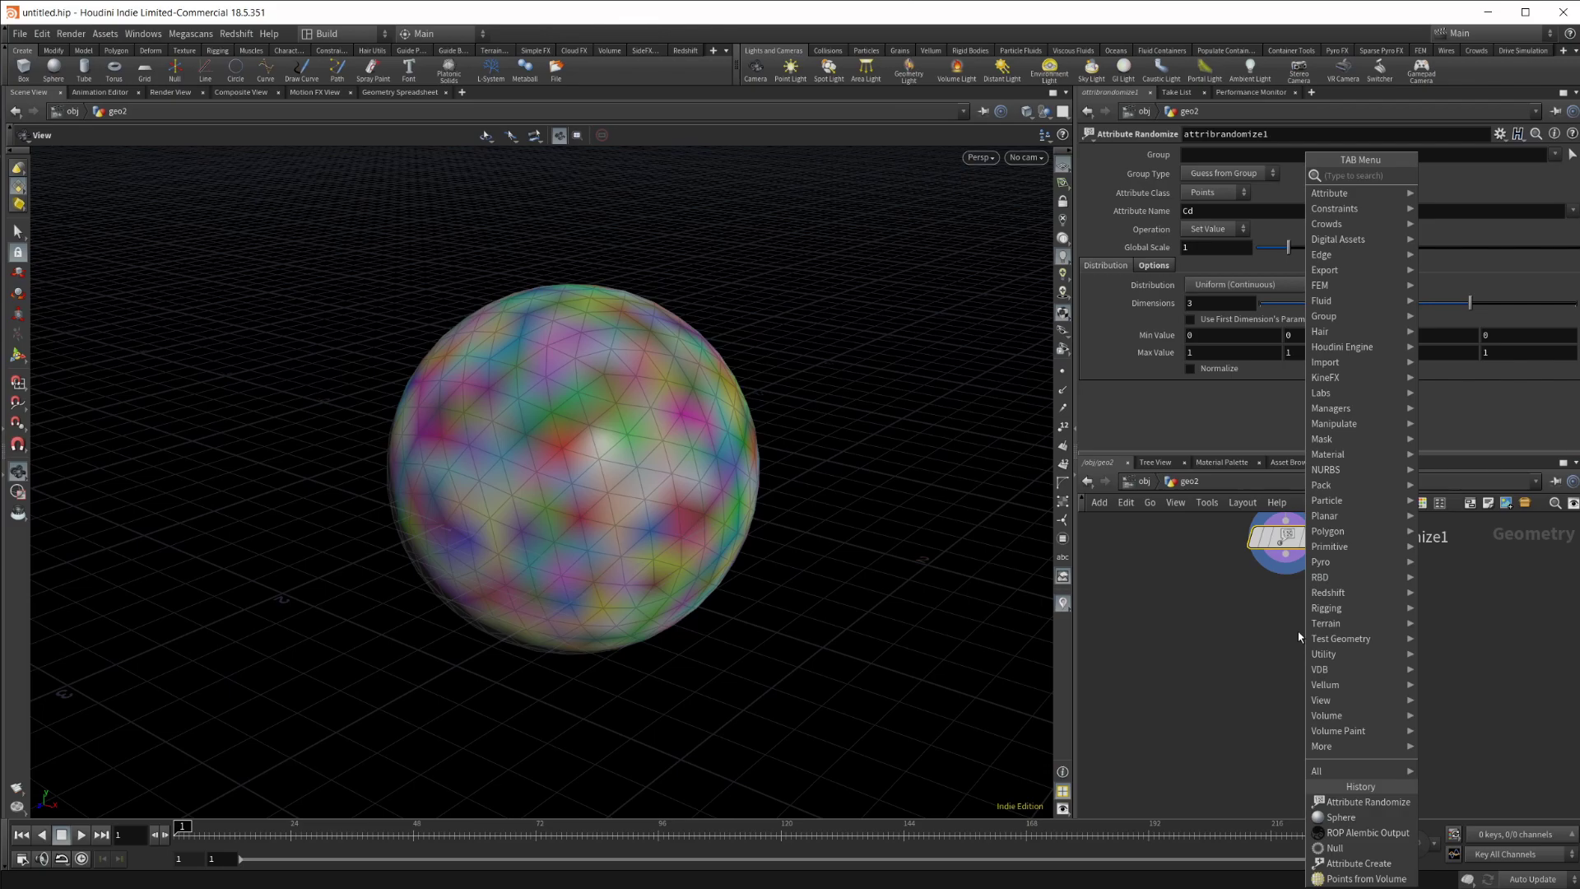
pyautogui.write('rop')
pyautogui.press('Return')
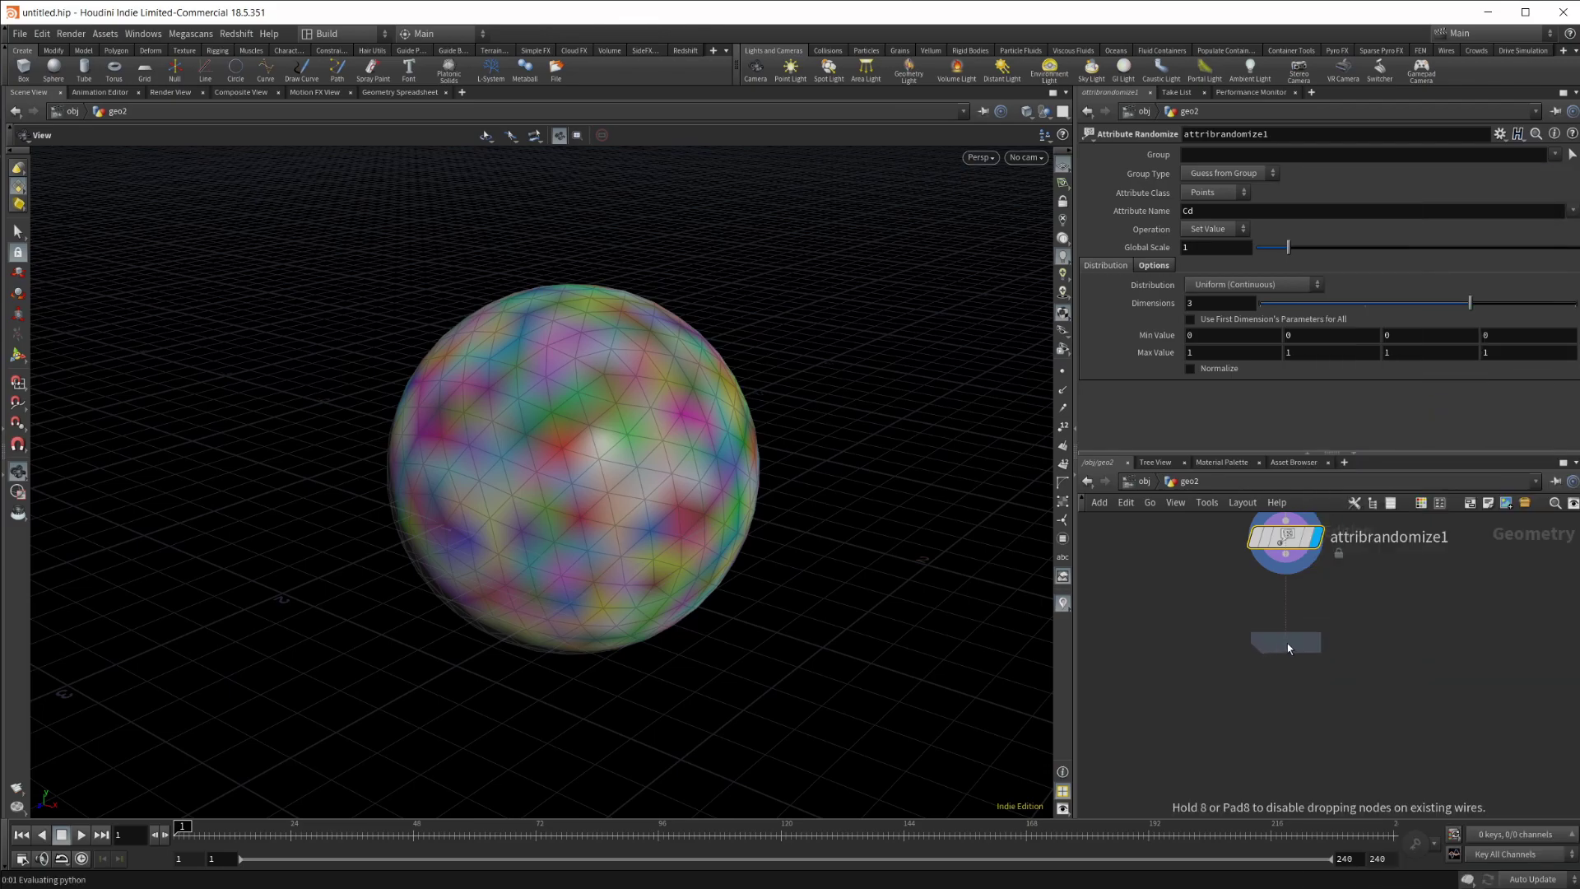
pyautogui.click(1287, 644)
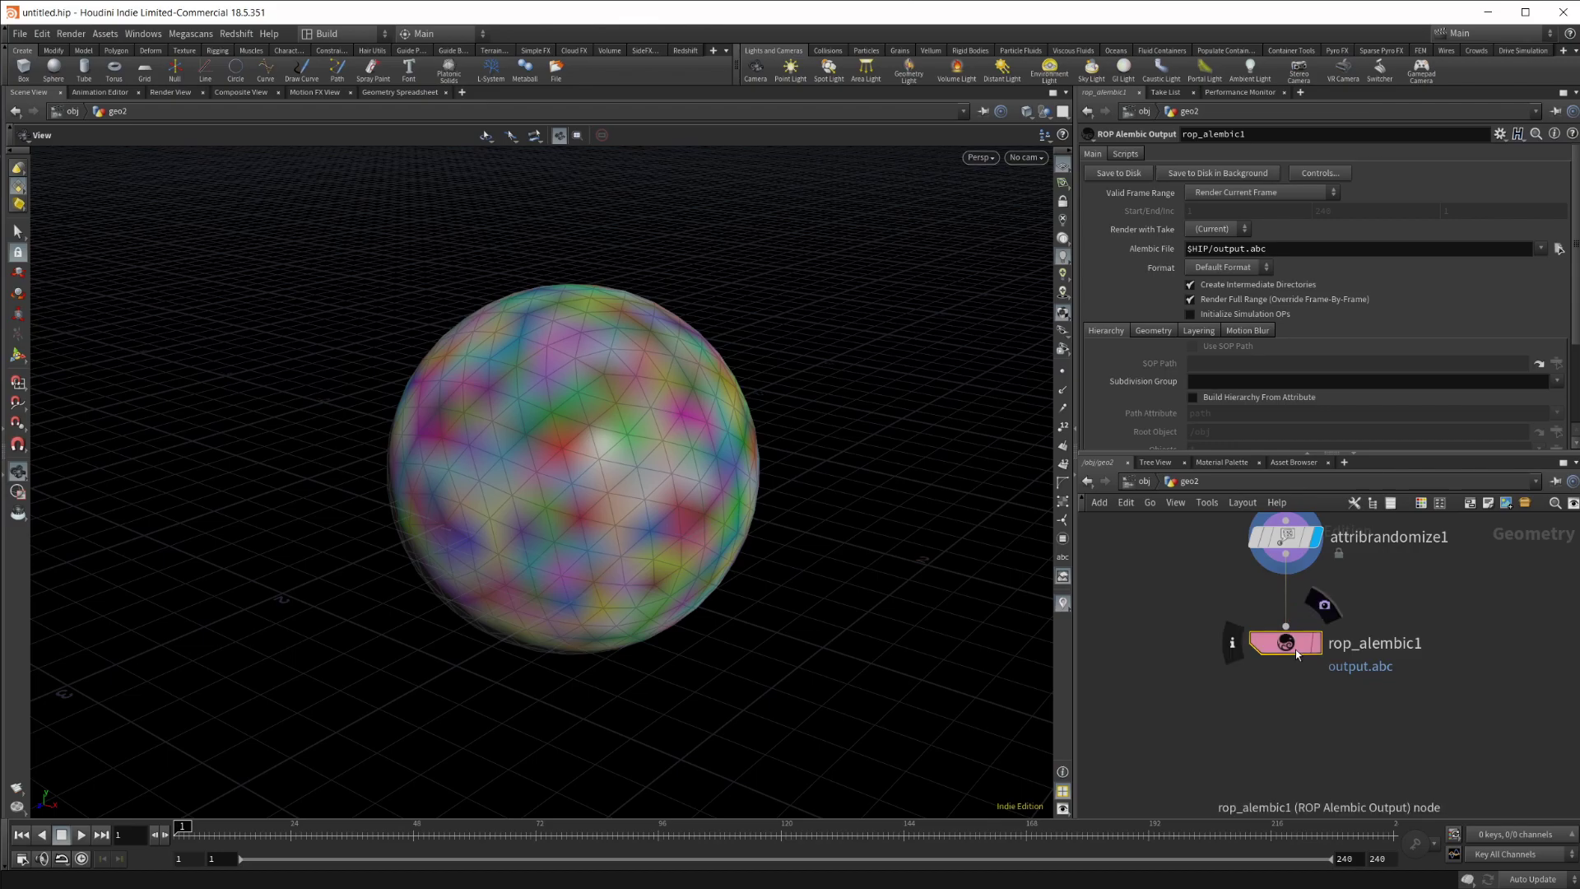
# Browse for the Alembic output location in the folder F:/Tests/Houdini to Clarrise
pyautogui.click(1558, 249)
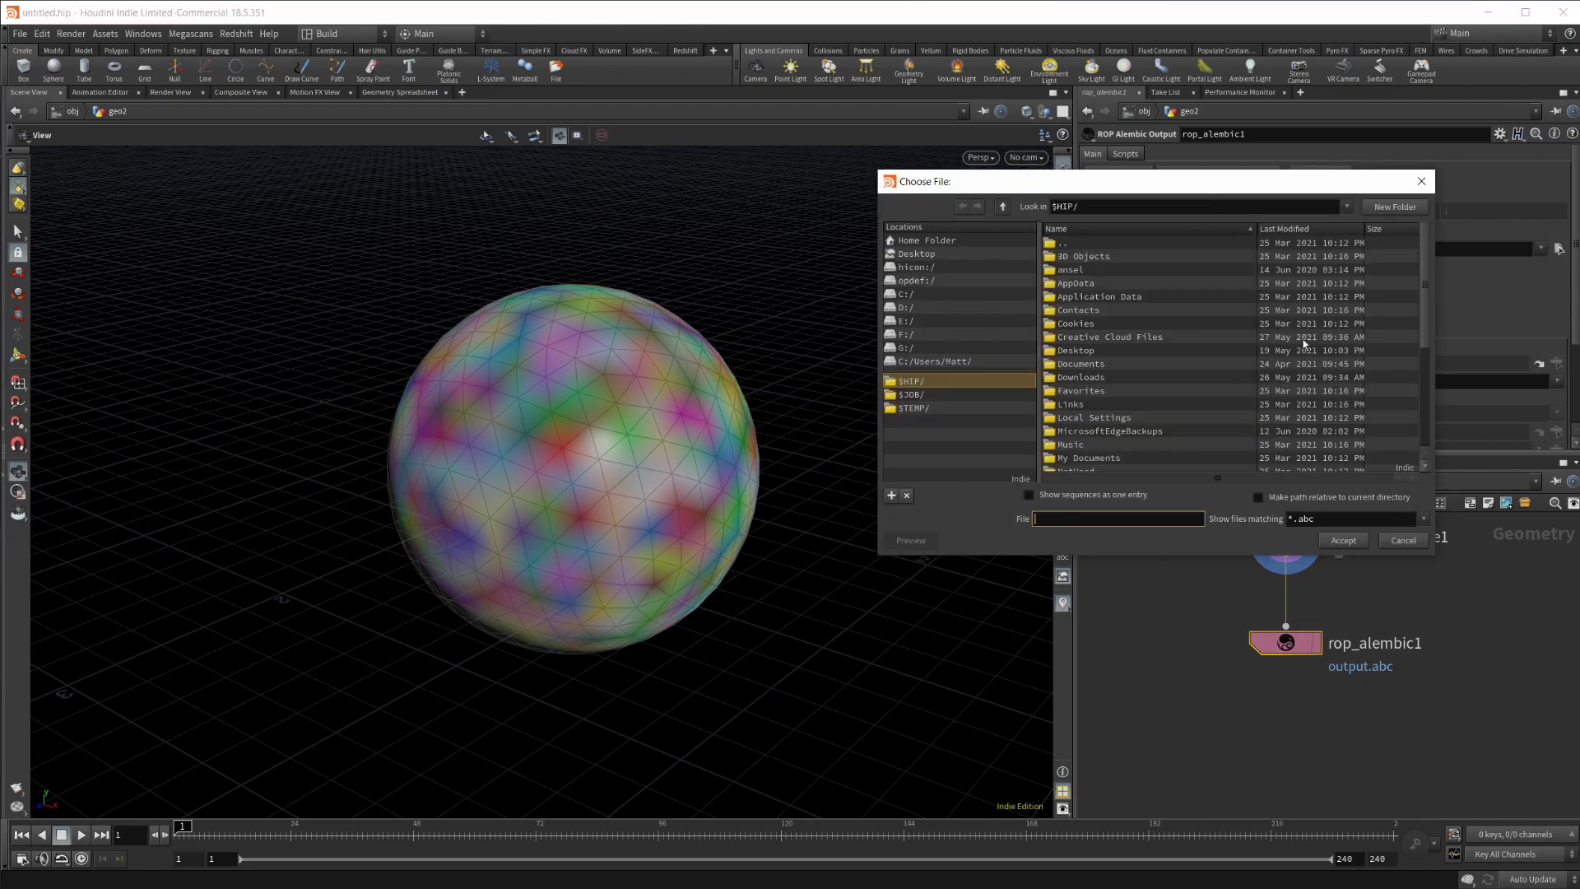
pyautogui.click(912, 334)
pyautogui.scroll(-2, 1077, 444)
pyautogui.doubleClick(1069, 450)
pyautogui.doubleClick(1103, 257)
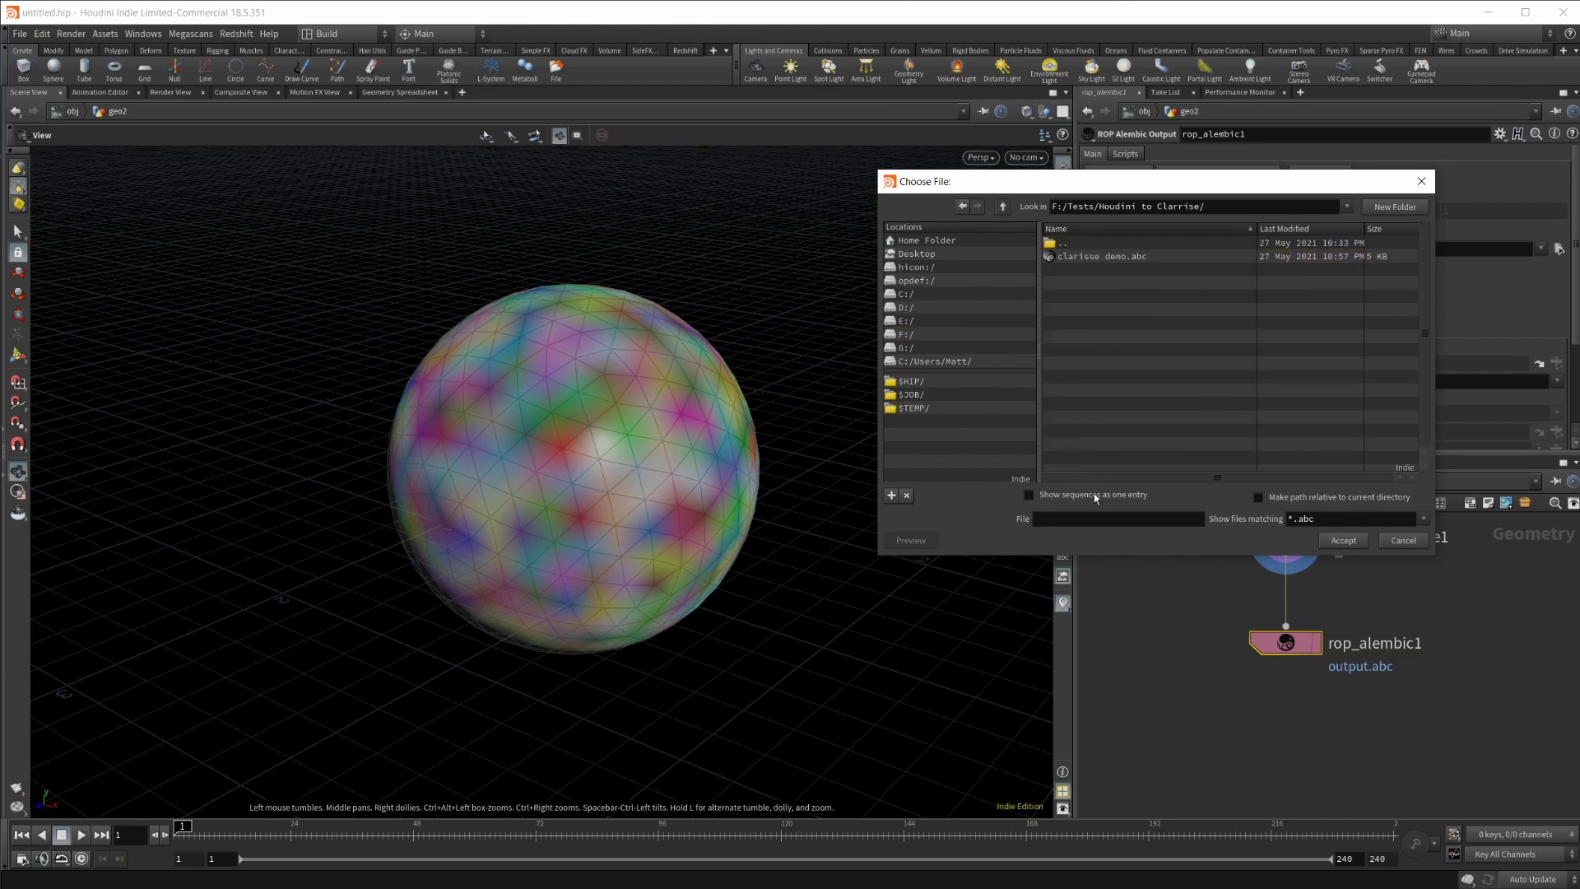
# Name the Alembic output file color demo.abc and save it to disk
pyautogui.click(1126, 519)
pyautogui.write('color dem,o')
pyautogui.press('Return')
pyautogui.click(1423, 255)
pyautogui.write('abc')
pyautogui.press('Return')
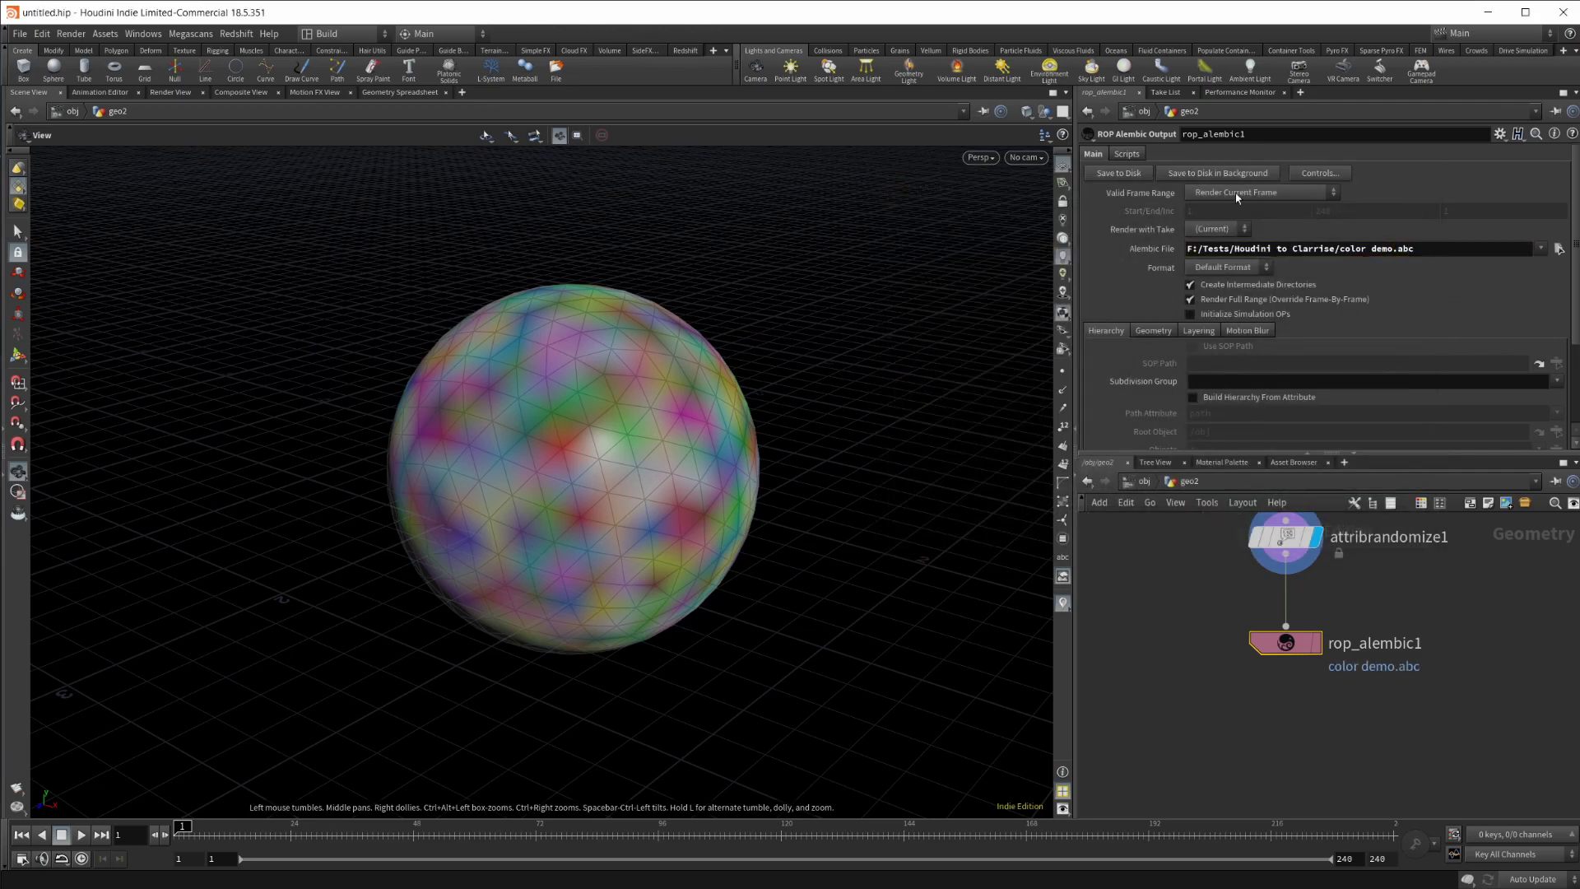
pyautogui.click(1110, 173)
# Switch to Clarisse and reference the file color demo.abc into the scene
pyautogui.hotkey('alt', 'Tab')
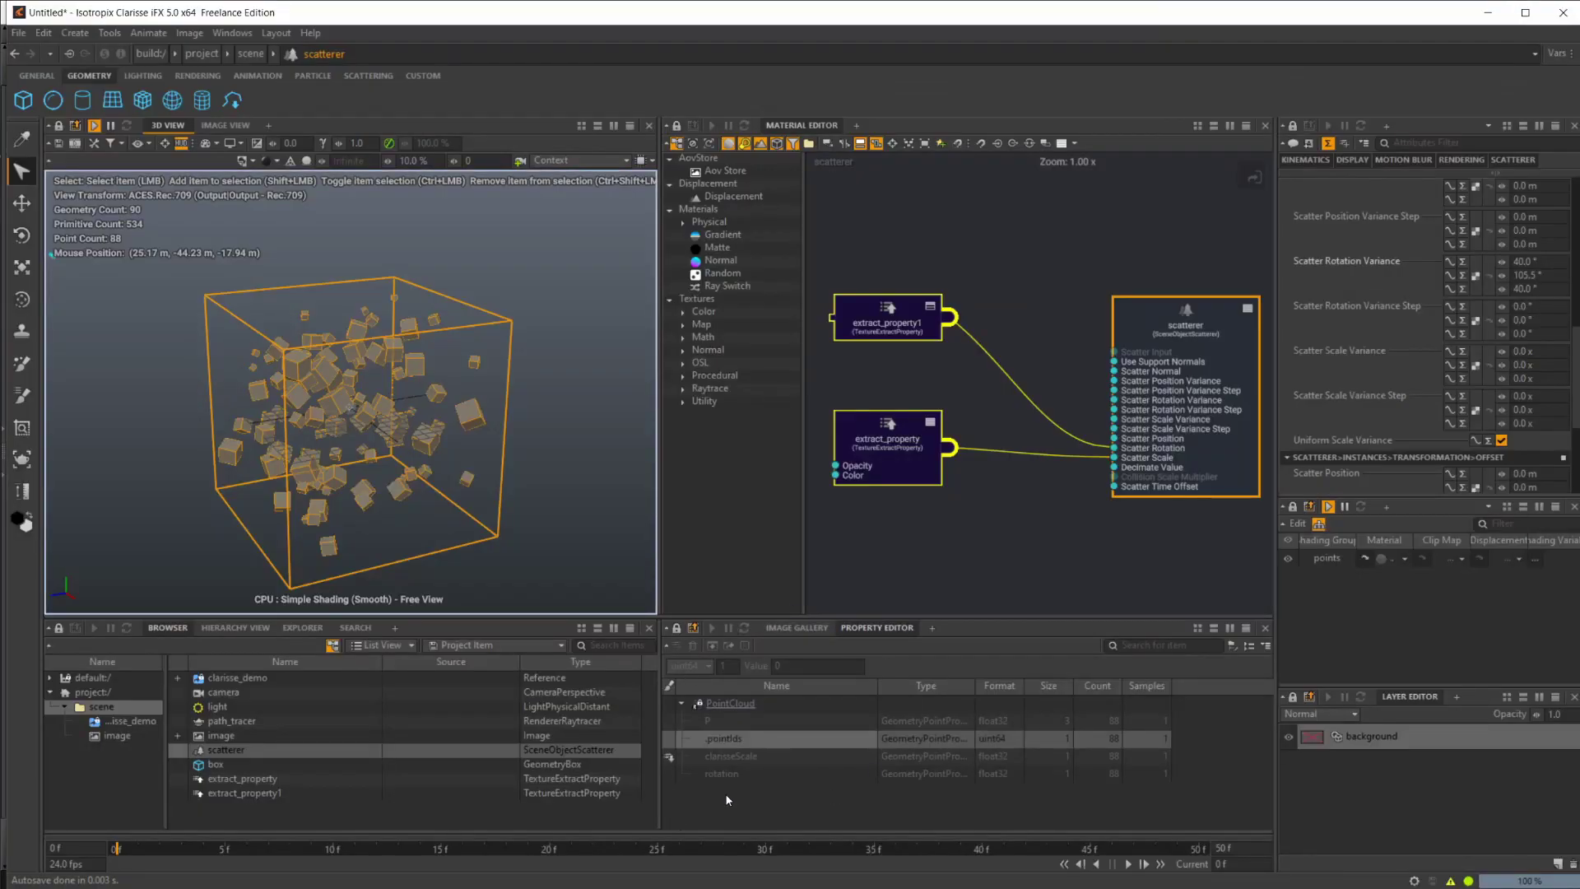
pyautogui.click(329, 802)
pyautogui.click(18, 33)
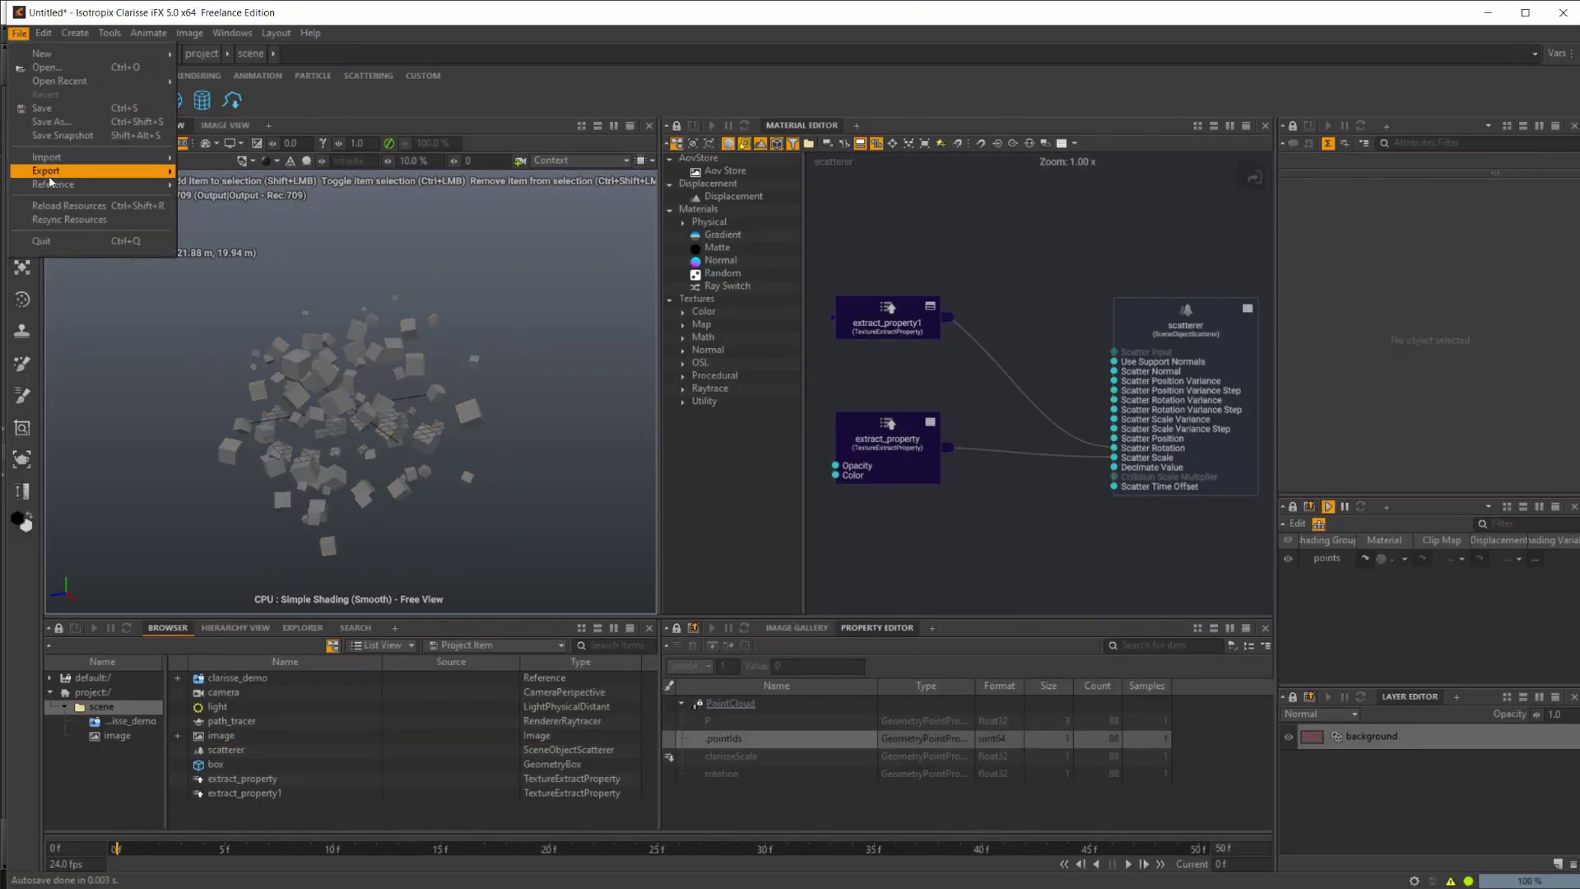
pyautogui.click(224, 169)
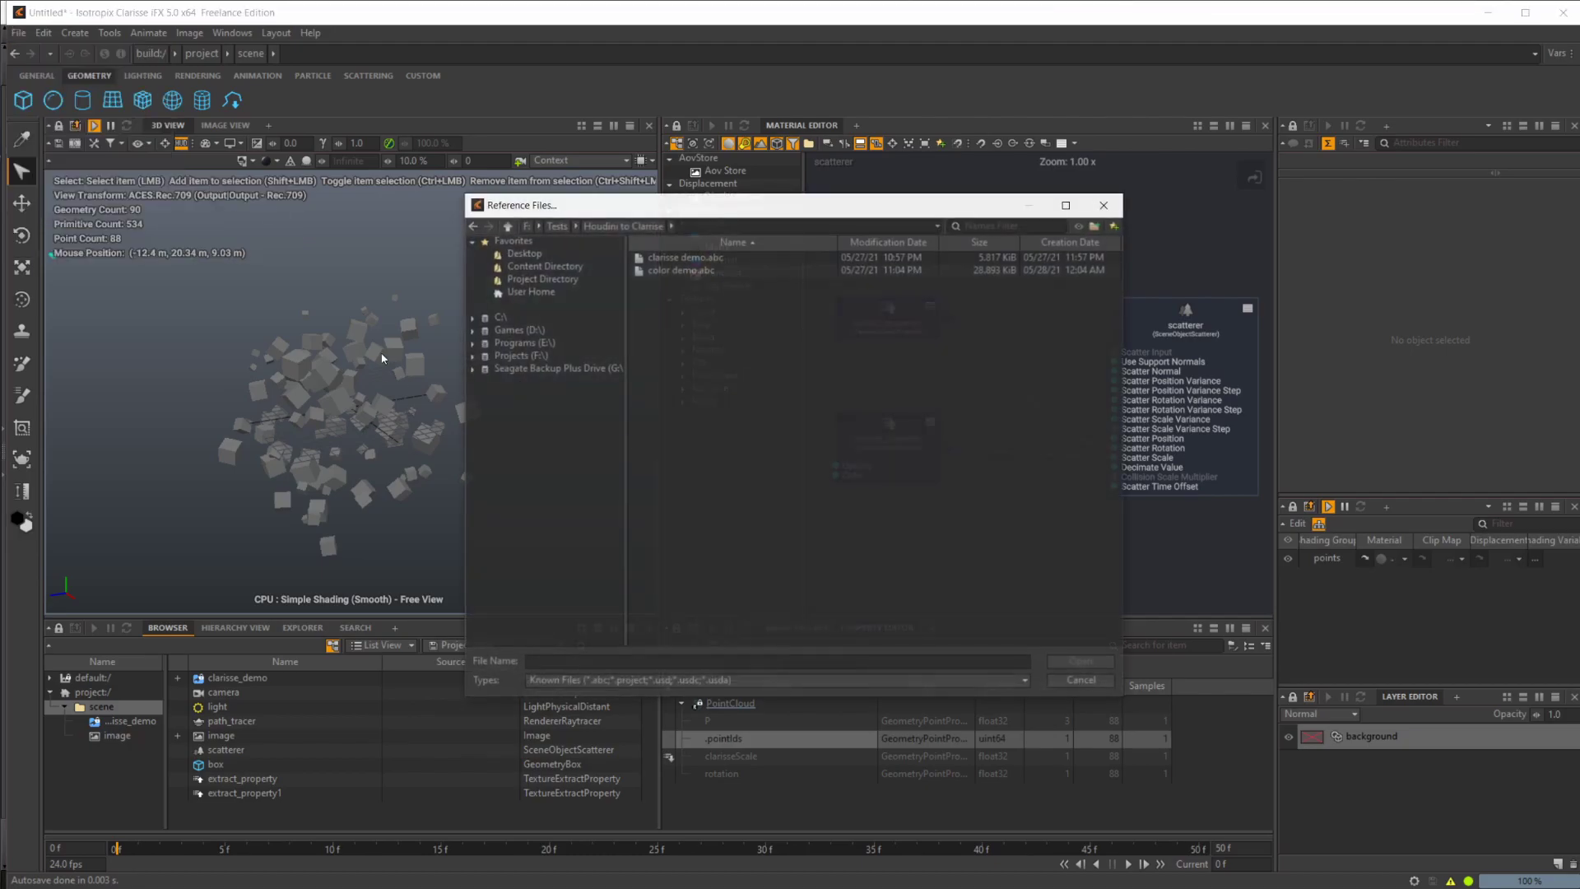
pyautogui.click(707, 270)
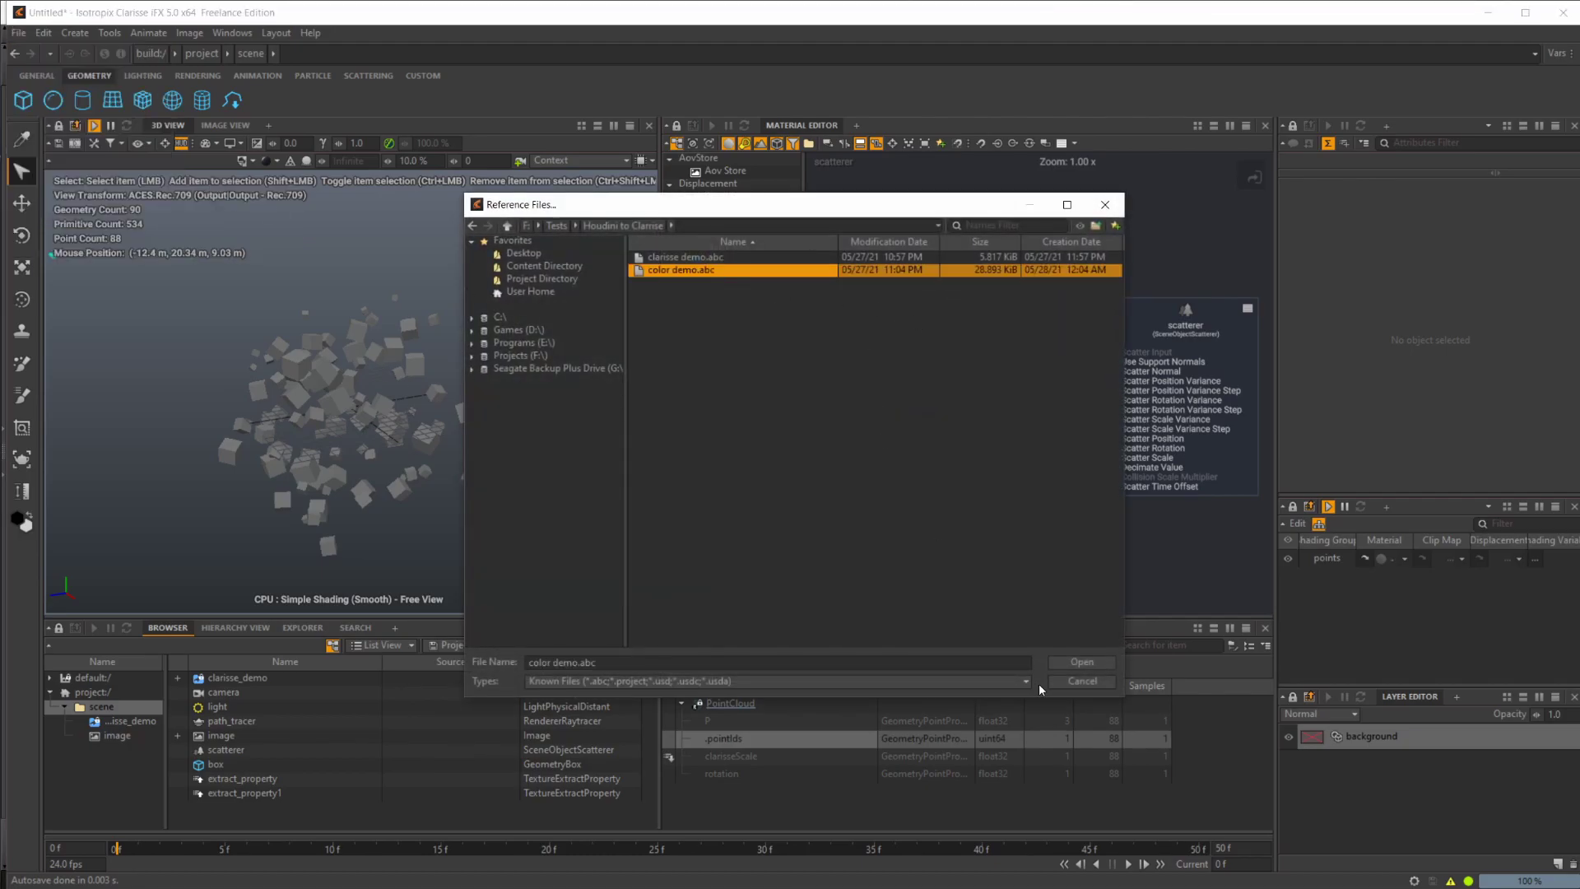
pyautogui.click(1081, 661)
# Disable the scatterer and the box in the scene
pyautogui.click(240, 765)
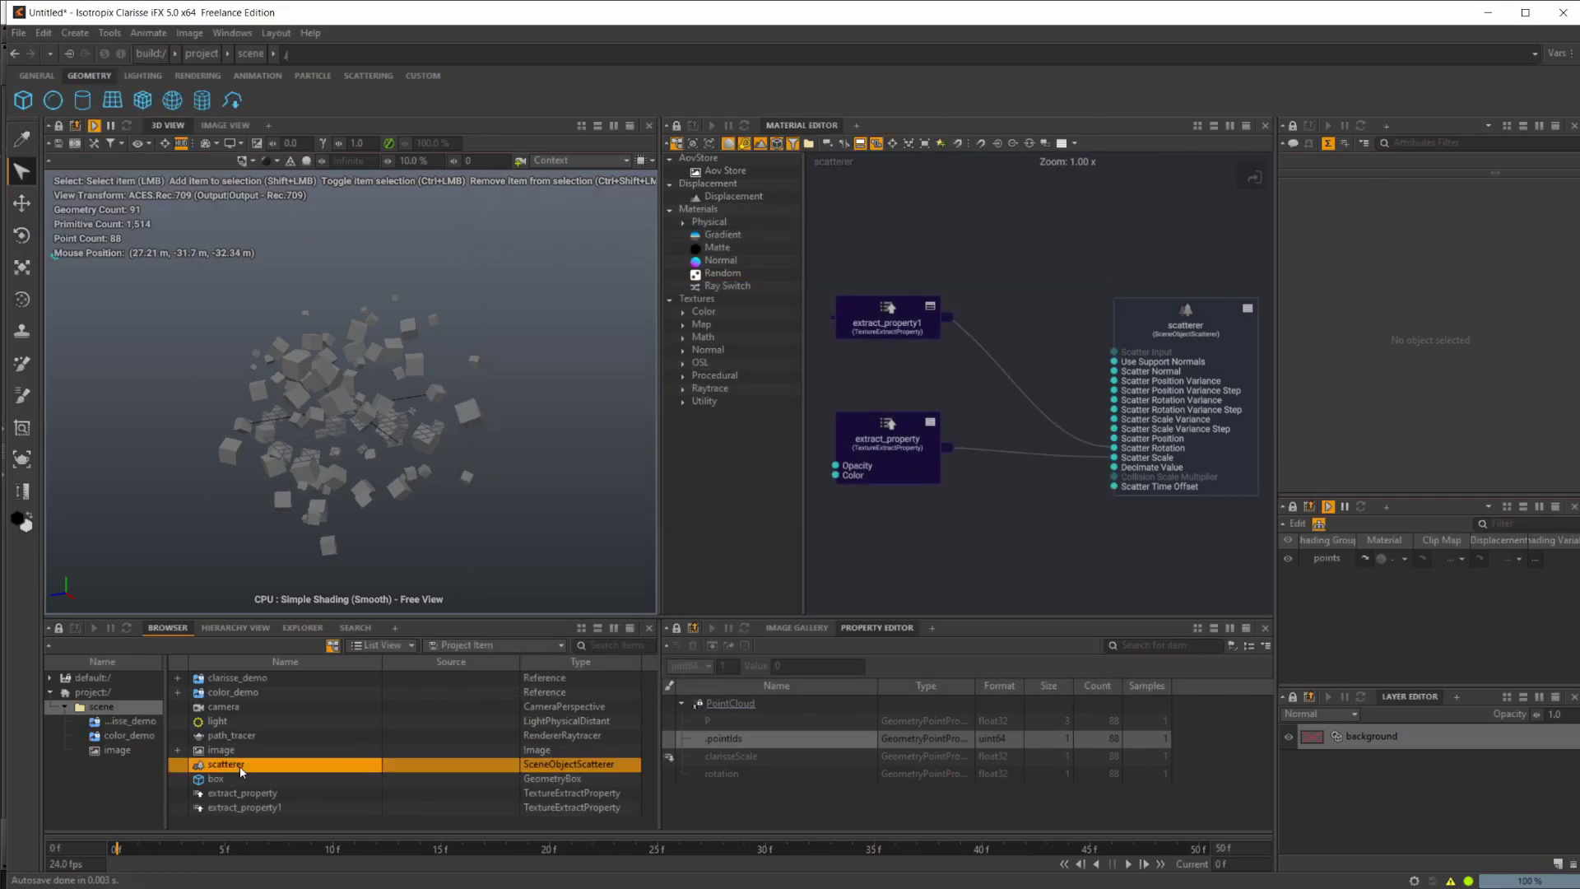
pyautogui.press('d')
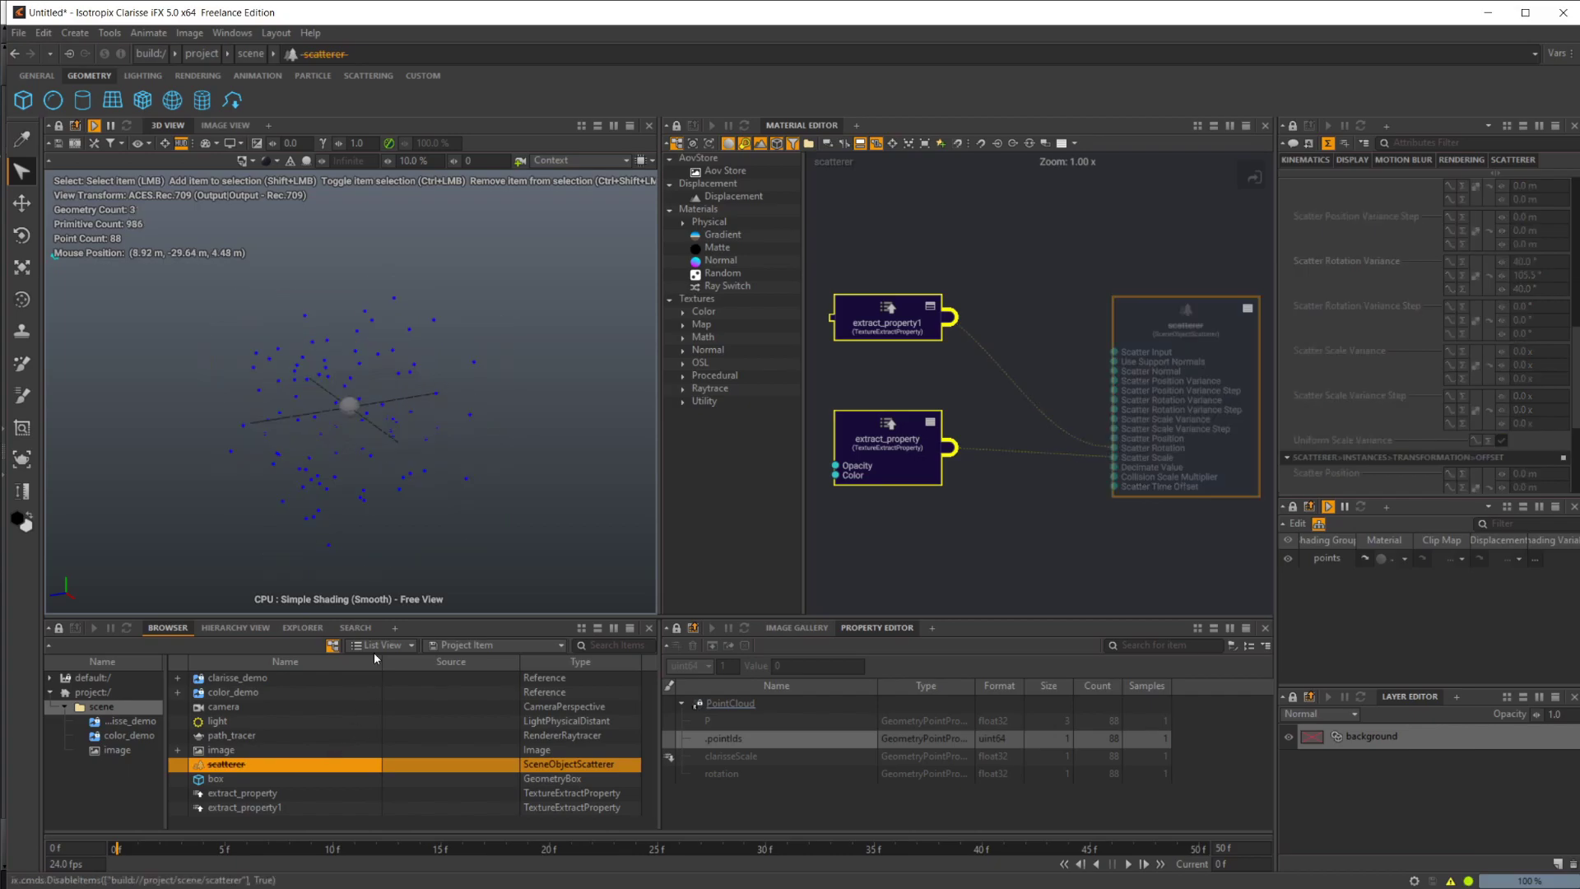
pyautogui.click(230, 778)
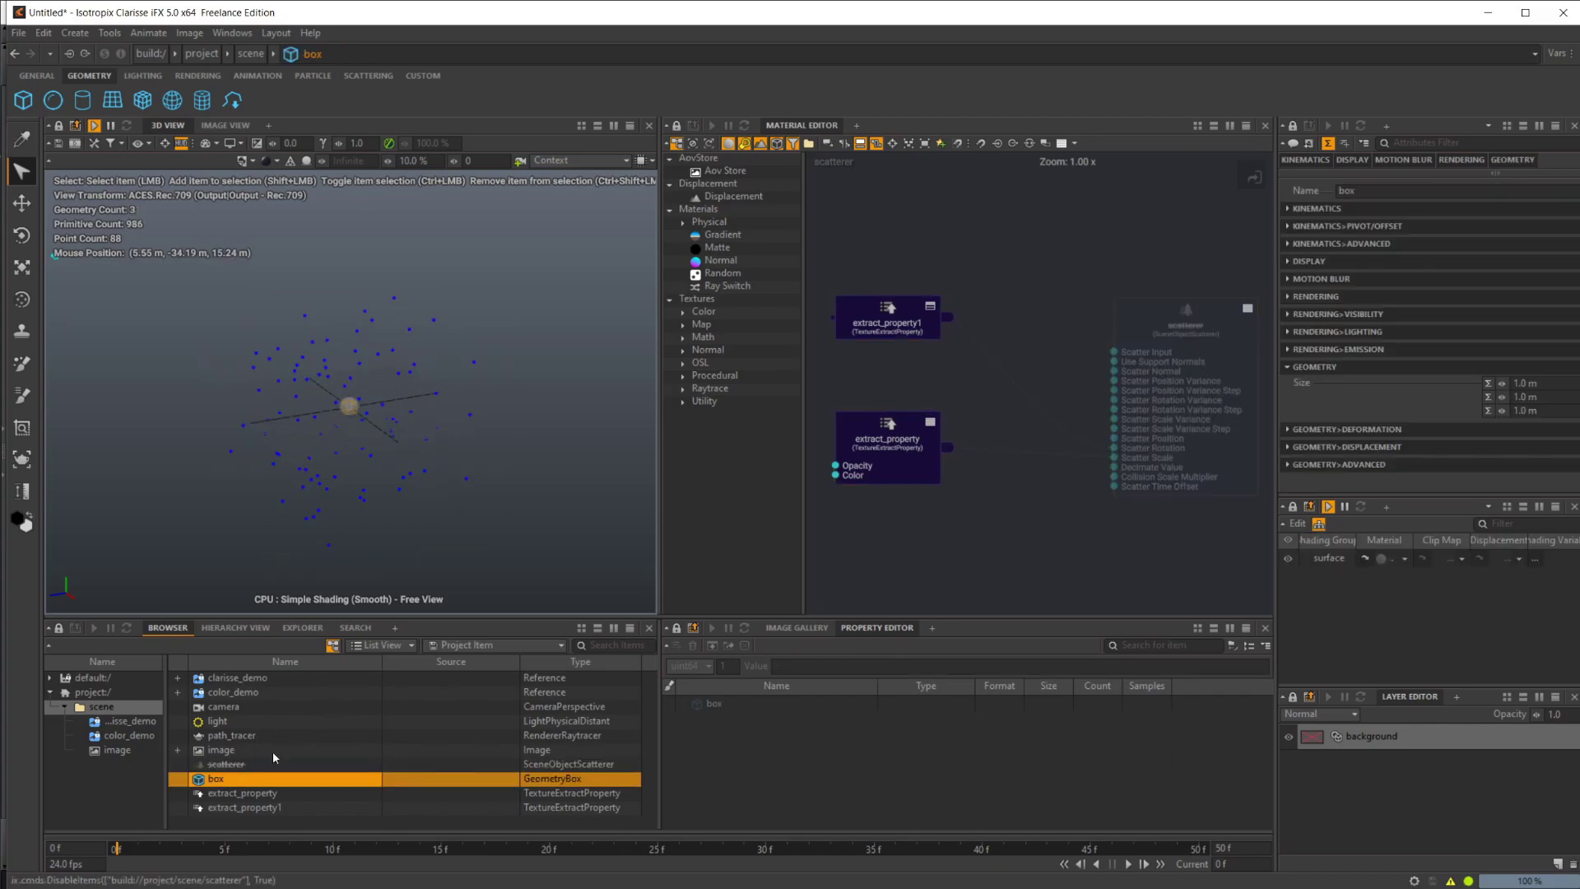
pyautogui.hotkey('ctrl', 'shift', 'd')
# Disable the clarisse_demo reference so that only the imported sphere is shown
pyautogui.scroll(3, 364, 435)
pyautogui.scroll(2, 348, 469)
pyautogui.keyDown('alt'); pyautogui.moveTo(348, 469); pyautogui.dragTo(289, 402, button='middle'); pyautogui.keyUp('alt')
pyautogui.click(233, 467)
pyautogui.keyDown('alt'); pyautogui.moveTo(264, 501); pyautogui.dragTo(362, 487, button='middle'); pyautogui.keyUp('alt')
pyautogui.click(102, 706)
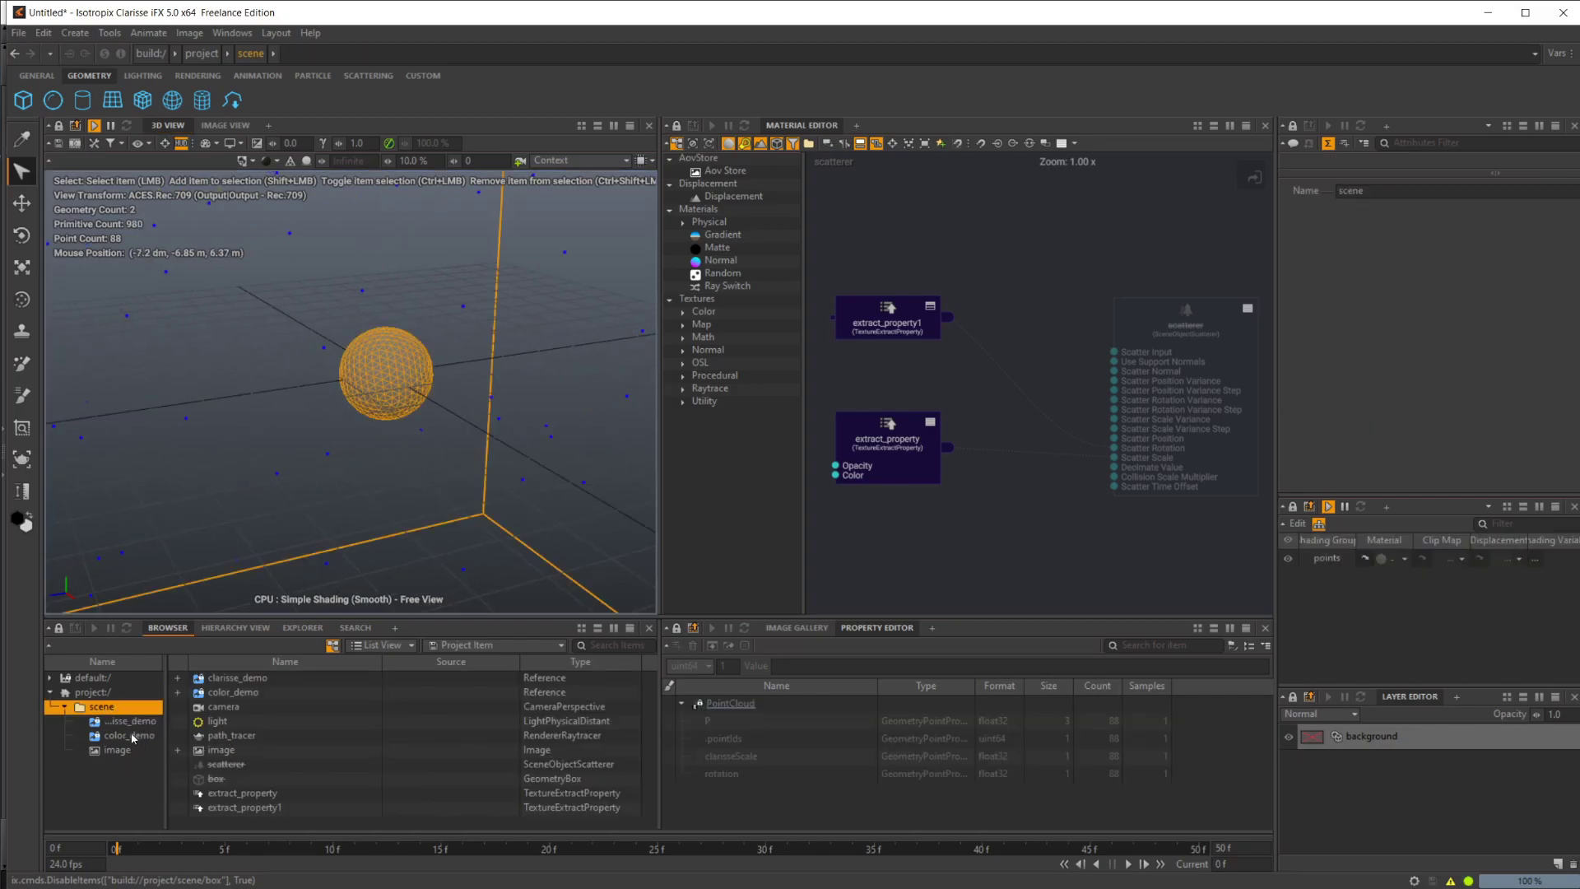
pyautogui.click(233, 681)
pyautogui.press('d')
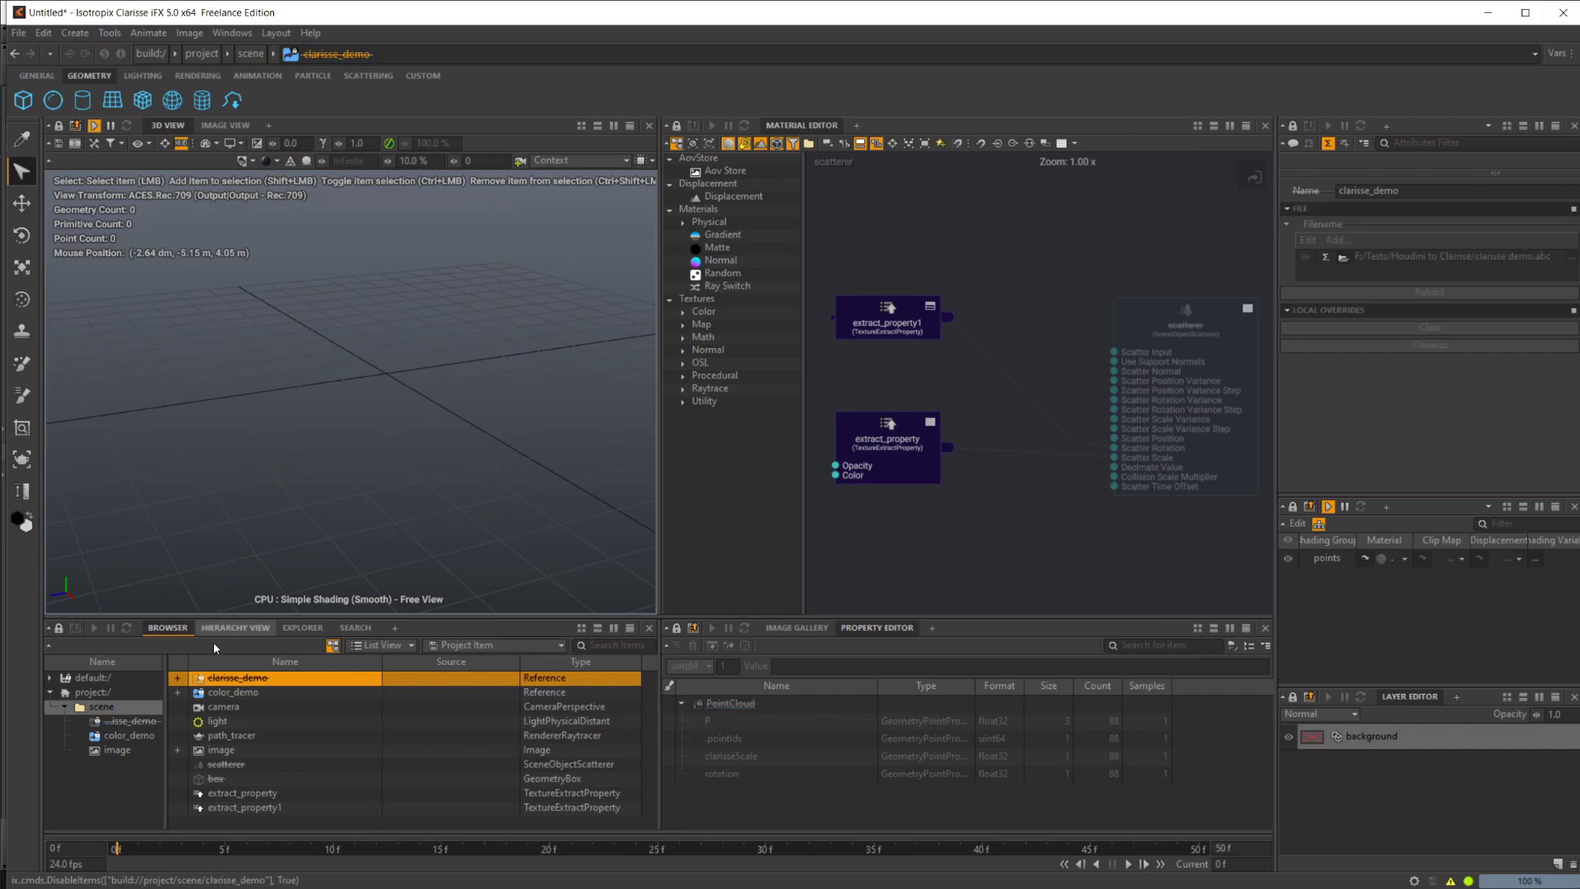
# Create an Autodesk Standard Surface material in the scene context
pyautogui.click(259, 693)
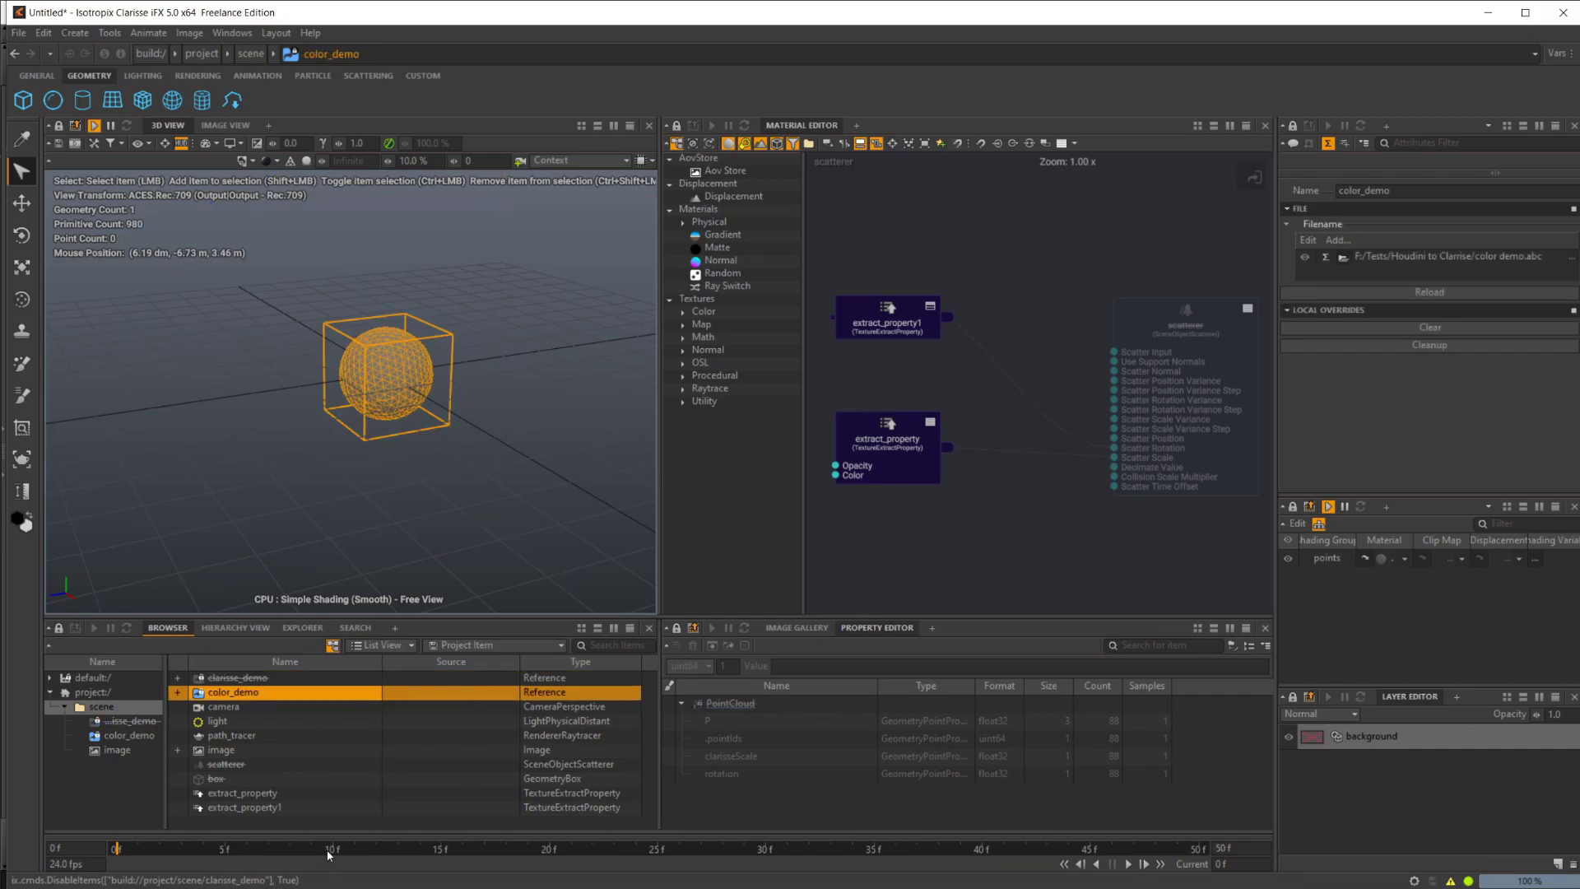
pyautogui.rightClick(349, 825)
pyautogui.write('a')
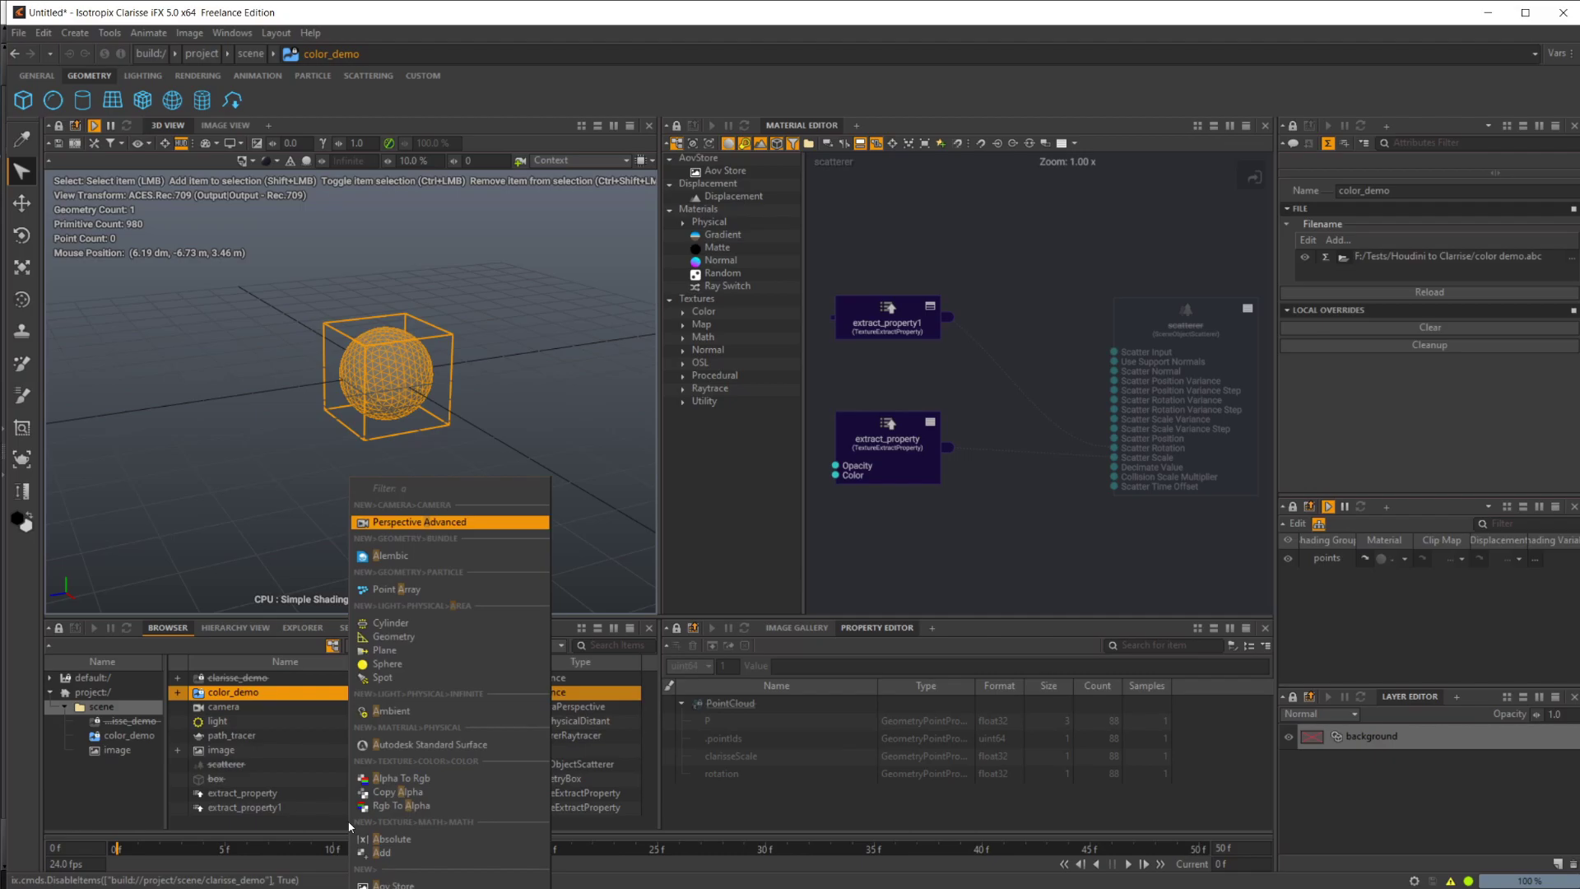
pyautogui.press('BackSpace')
pyautogui.write('sta')
pyautogui.press('Return')
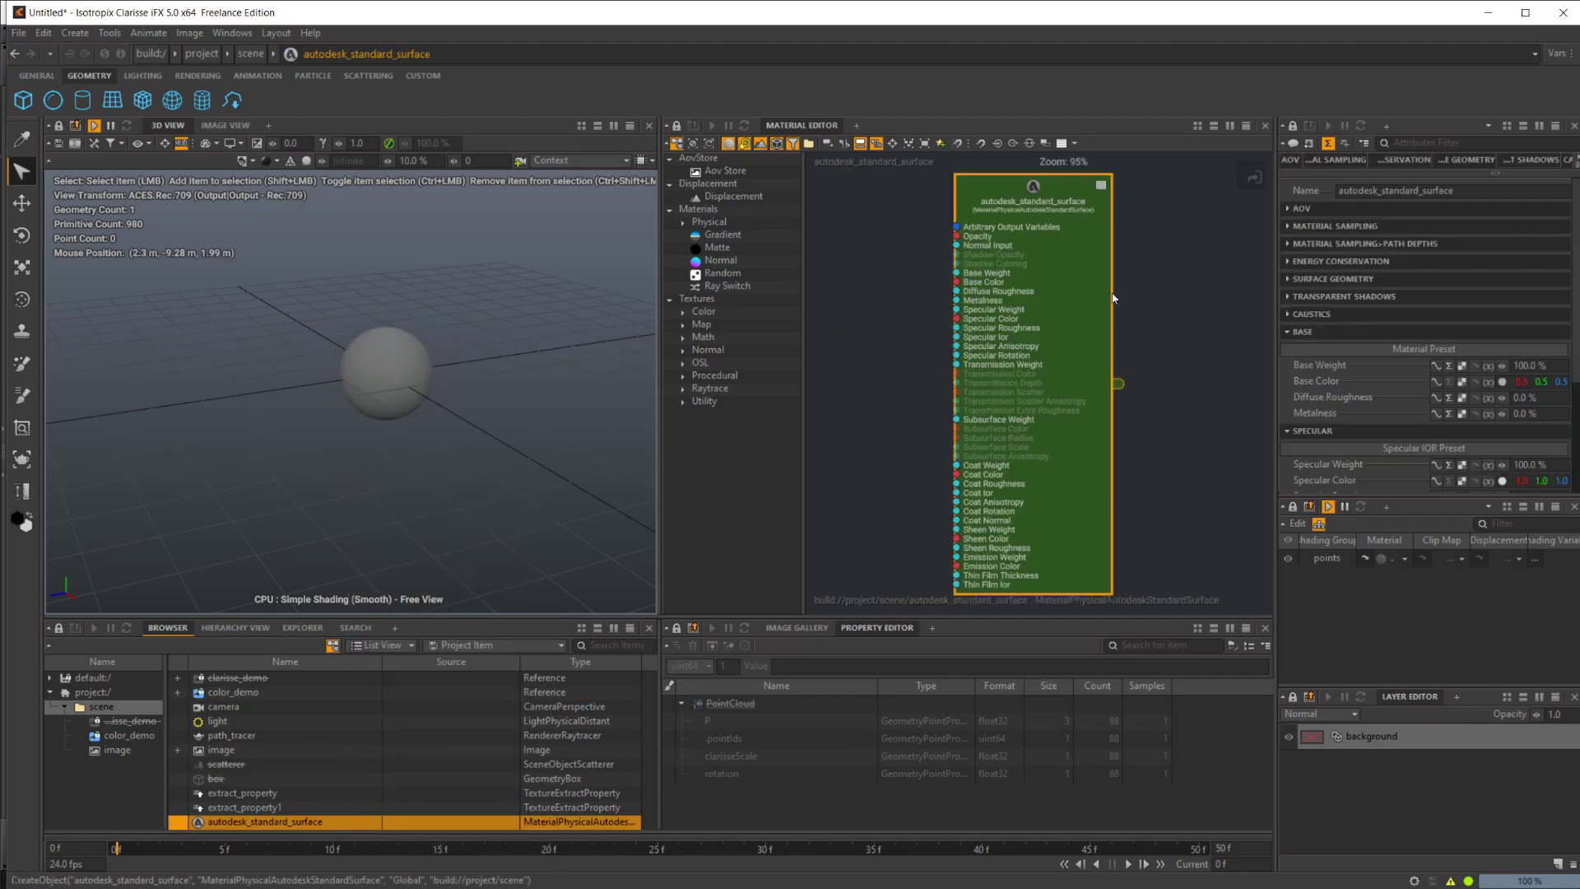
# Add an Extract Property texture beside the material and set its Property Name to Cd
pyautogui.rightClick(945, 370)
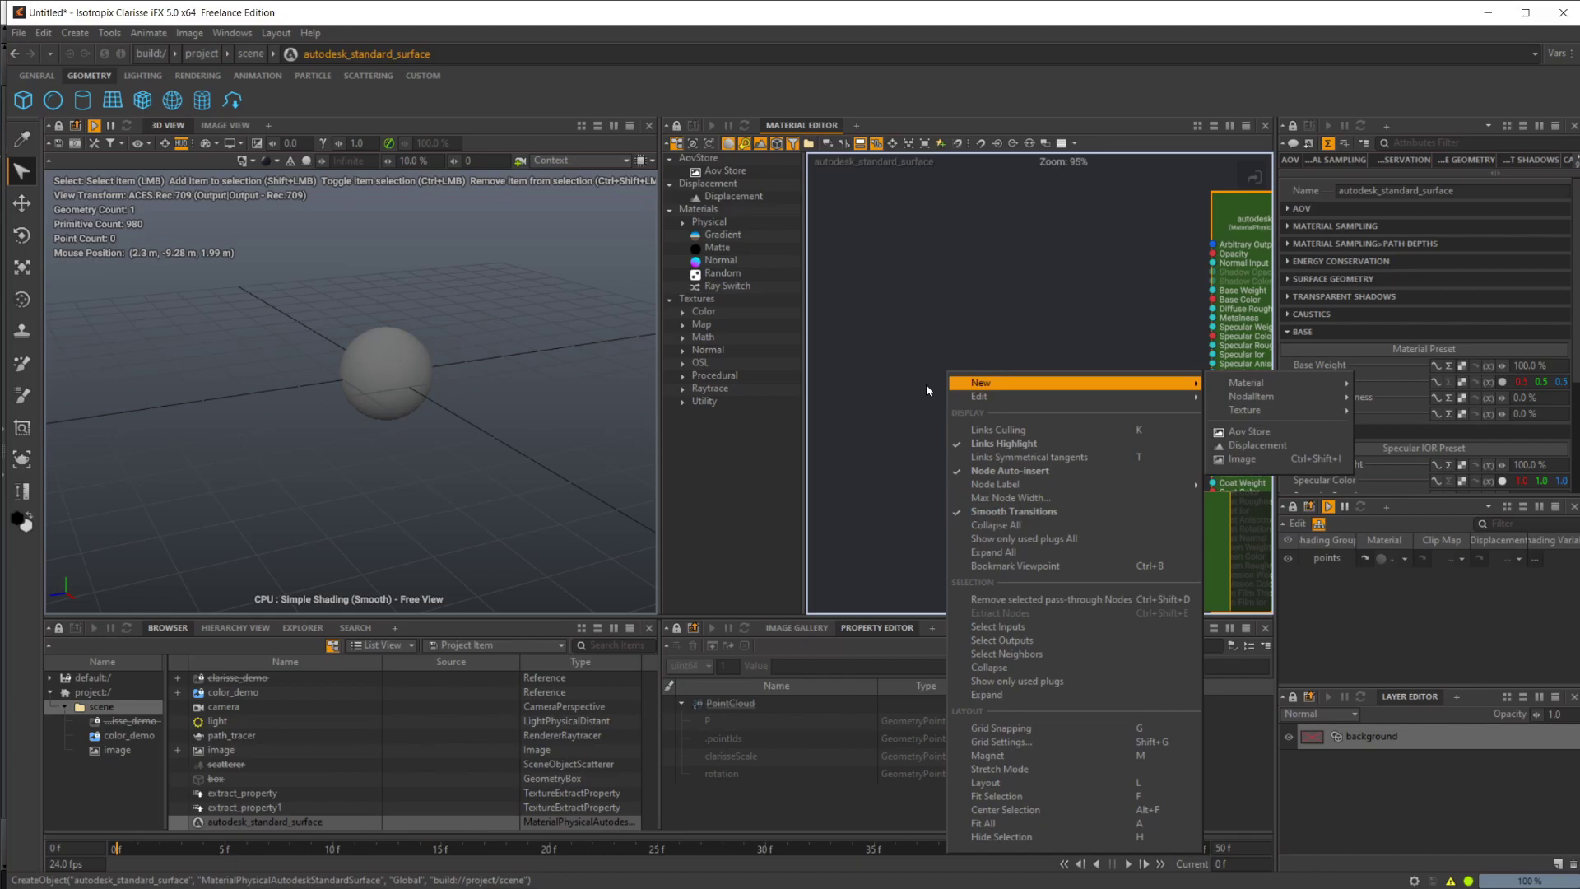
pyautogui.write('ext')
pyautogui.press('Return')
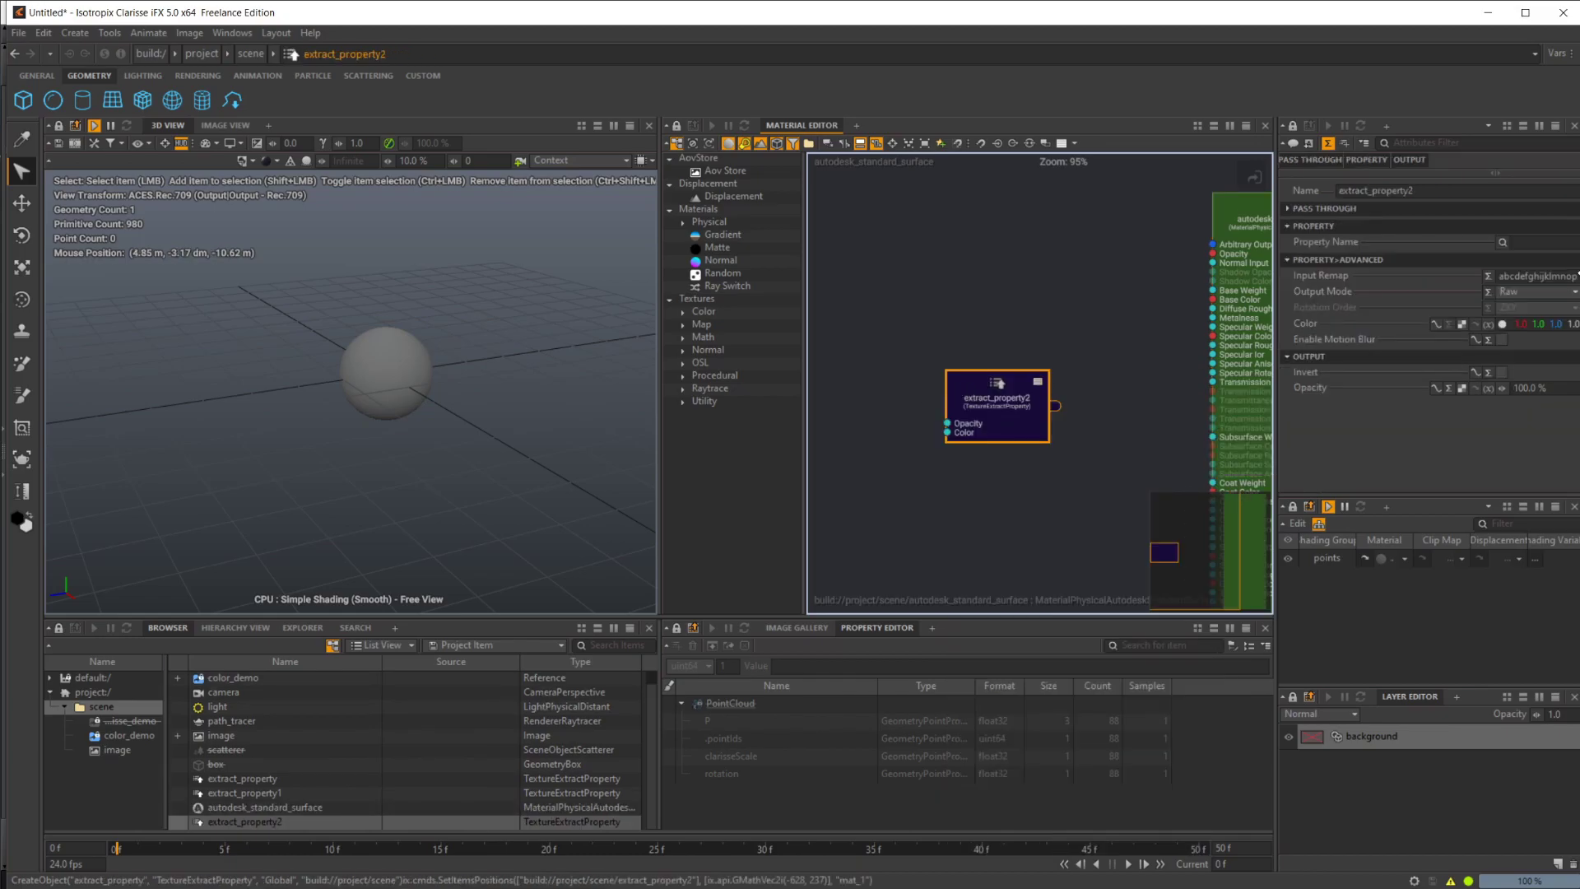
pyautogui.click(1503, 242)
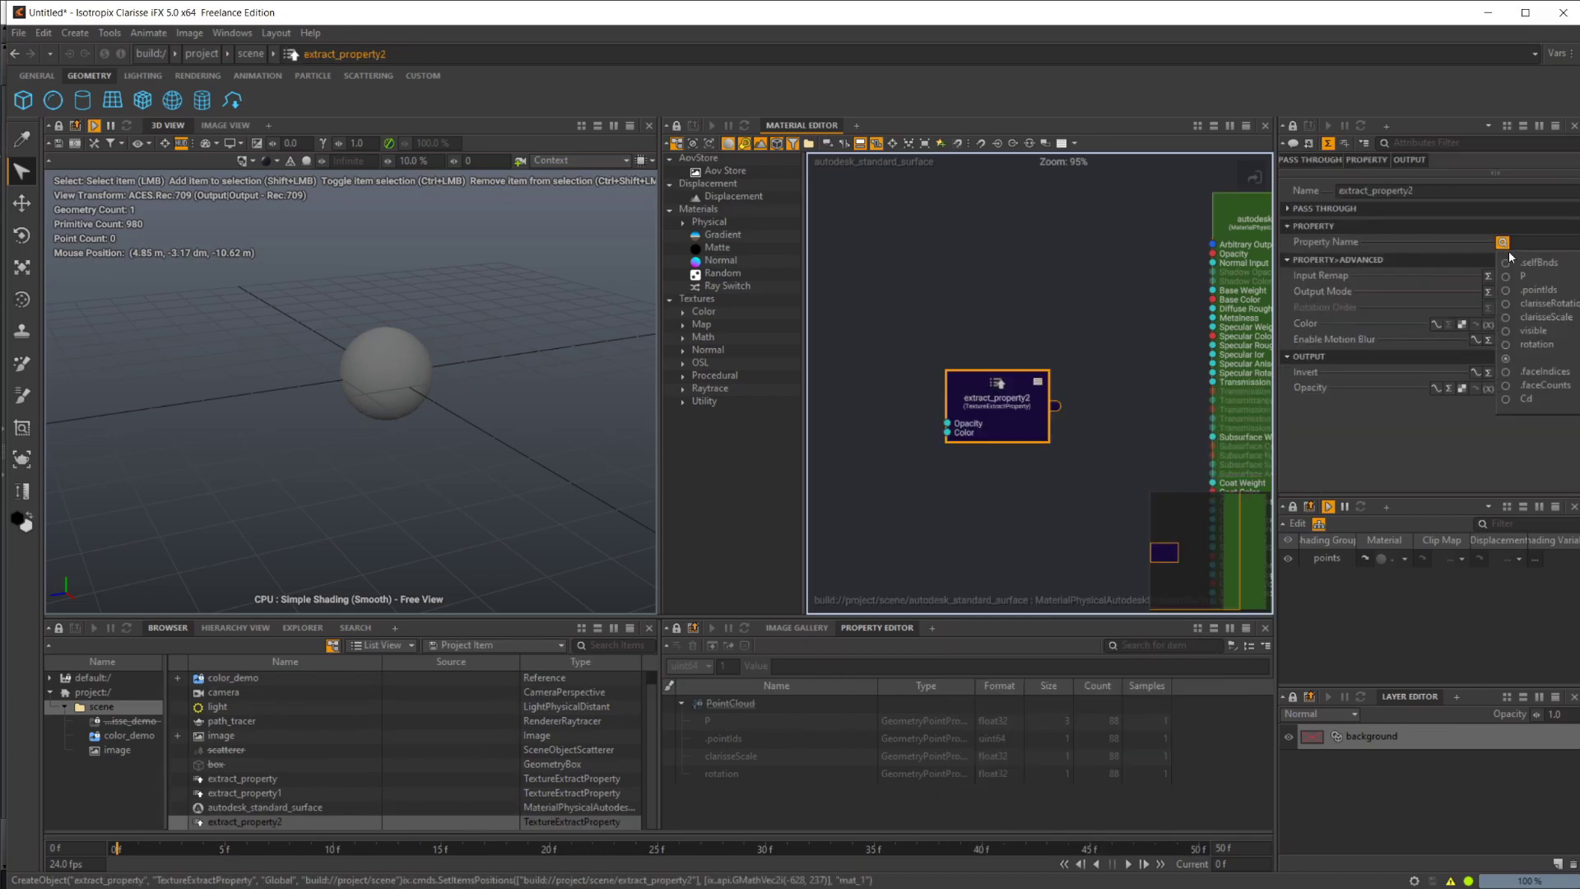
pyautogui.click(1550, 401)
pyautogui.moveTo(1016, 479); pyautogui.dragTo(905, 462, button='middle')
pyautogui.moveTo(991, 426); pyautogui.dragTo(1007, 369, button='middle')
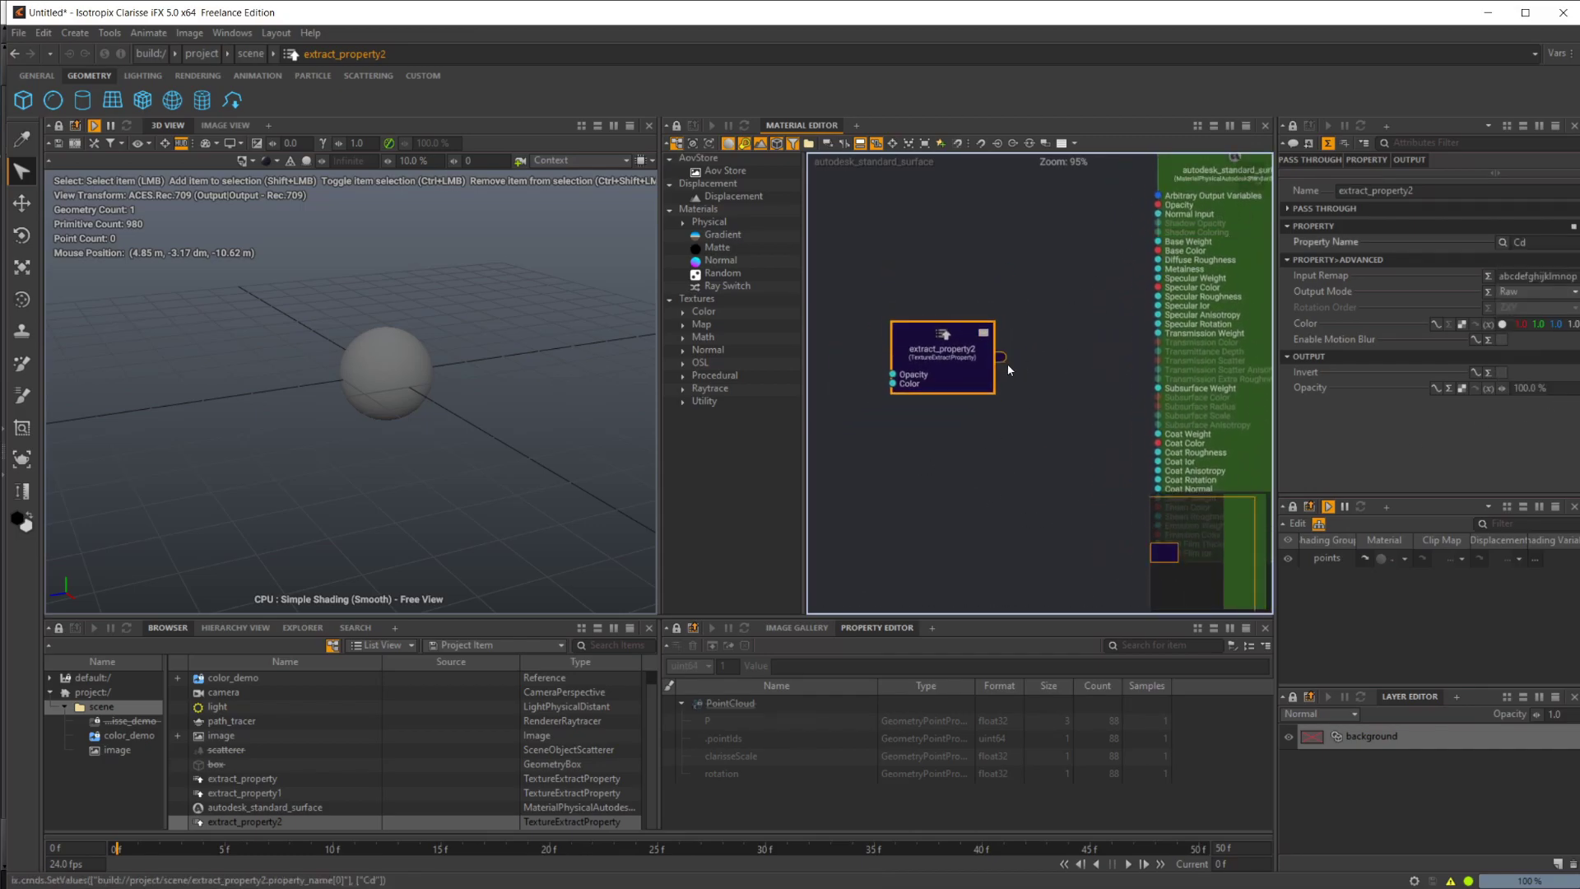
# Set the 3D view to Previz shading and assign the standard surface material to the sphere
pyautogui.click(265, 161)
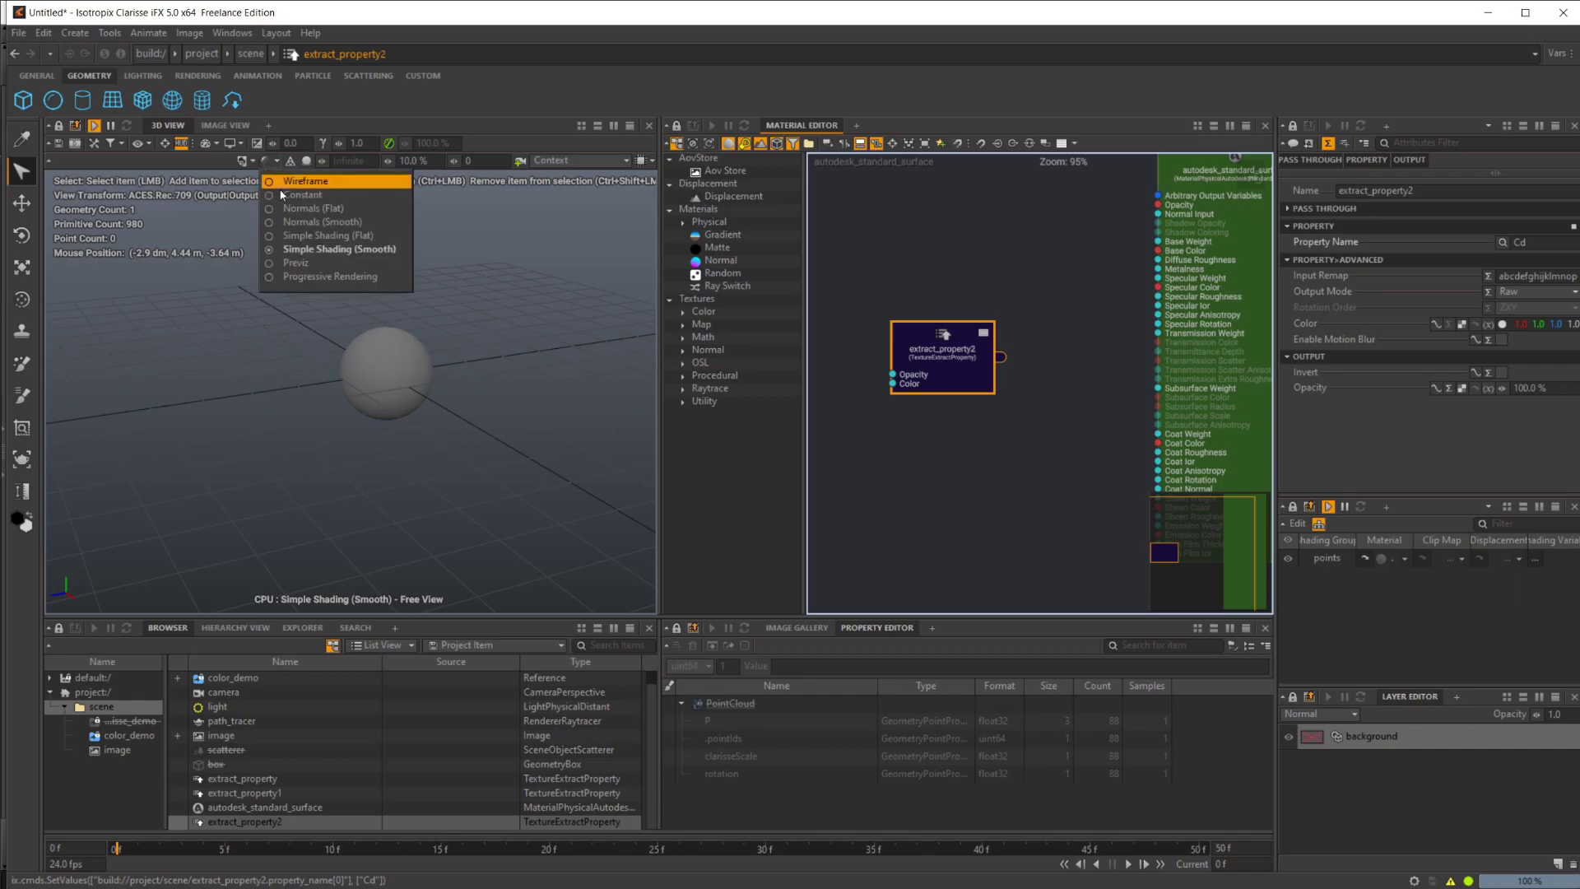
pyautogui.click(318, 262)
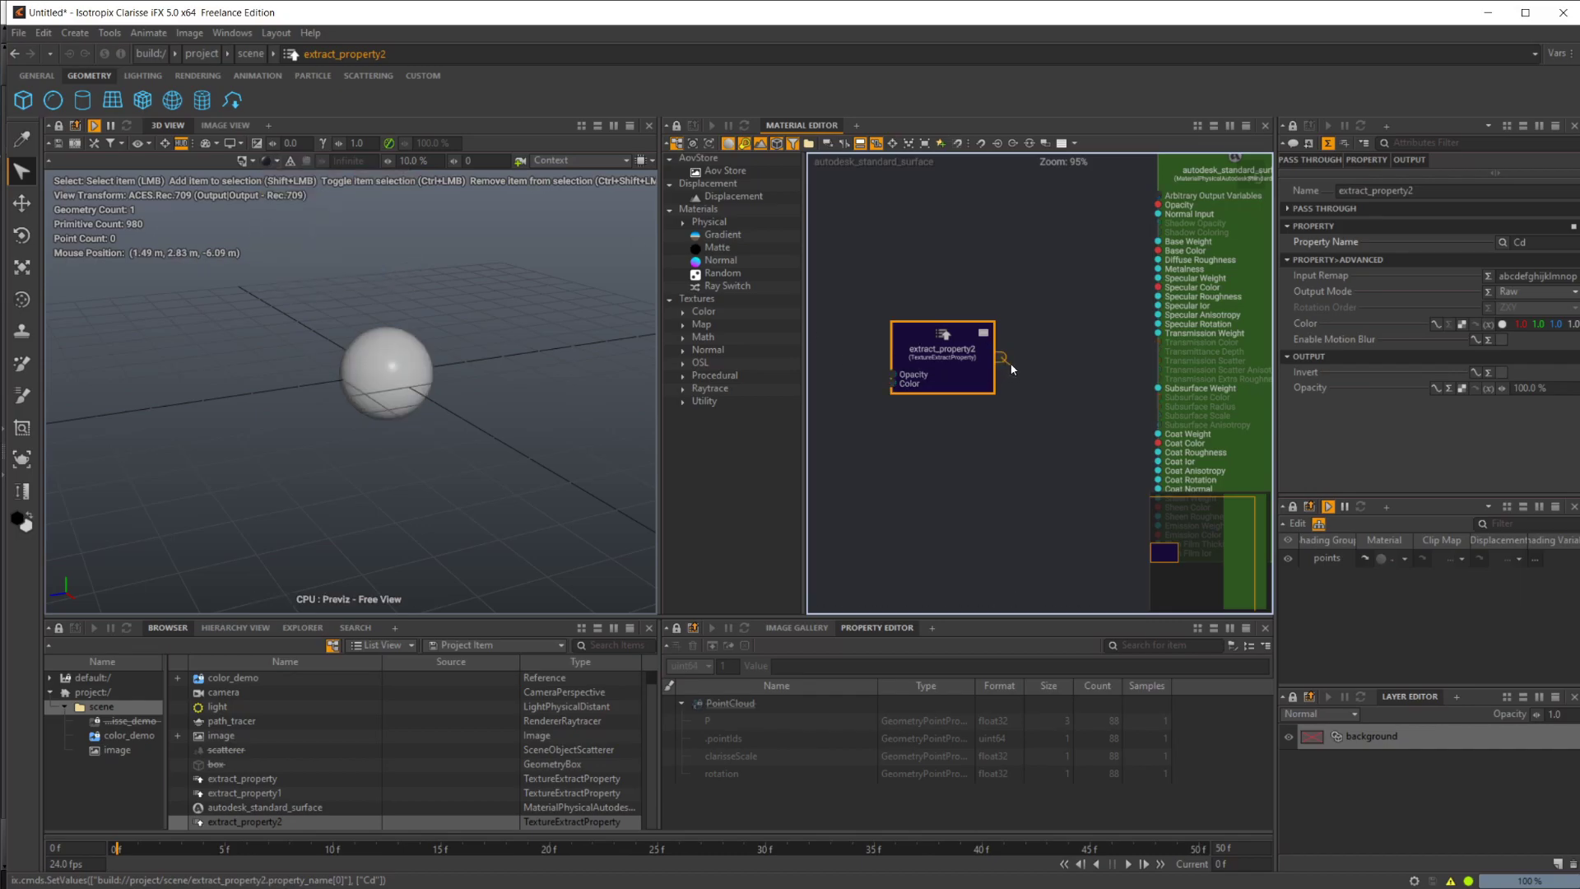
pyautogui.moveTo(1011, 363); pyautogui.dragTo(1133, 270)
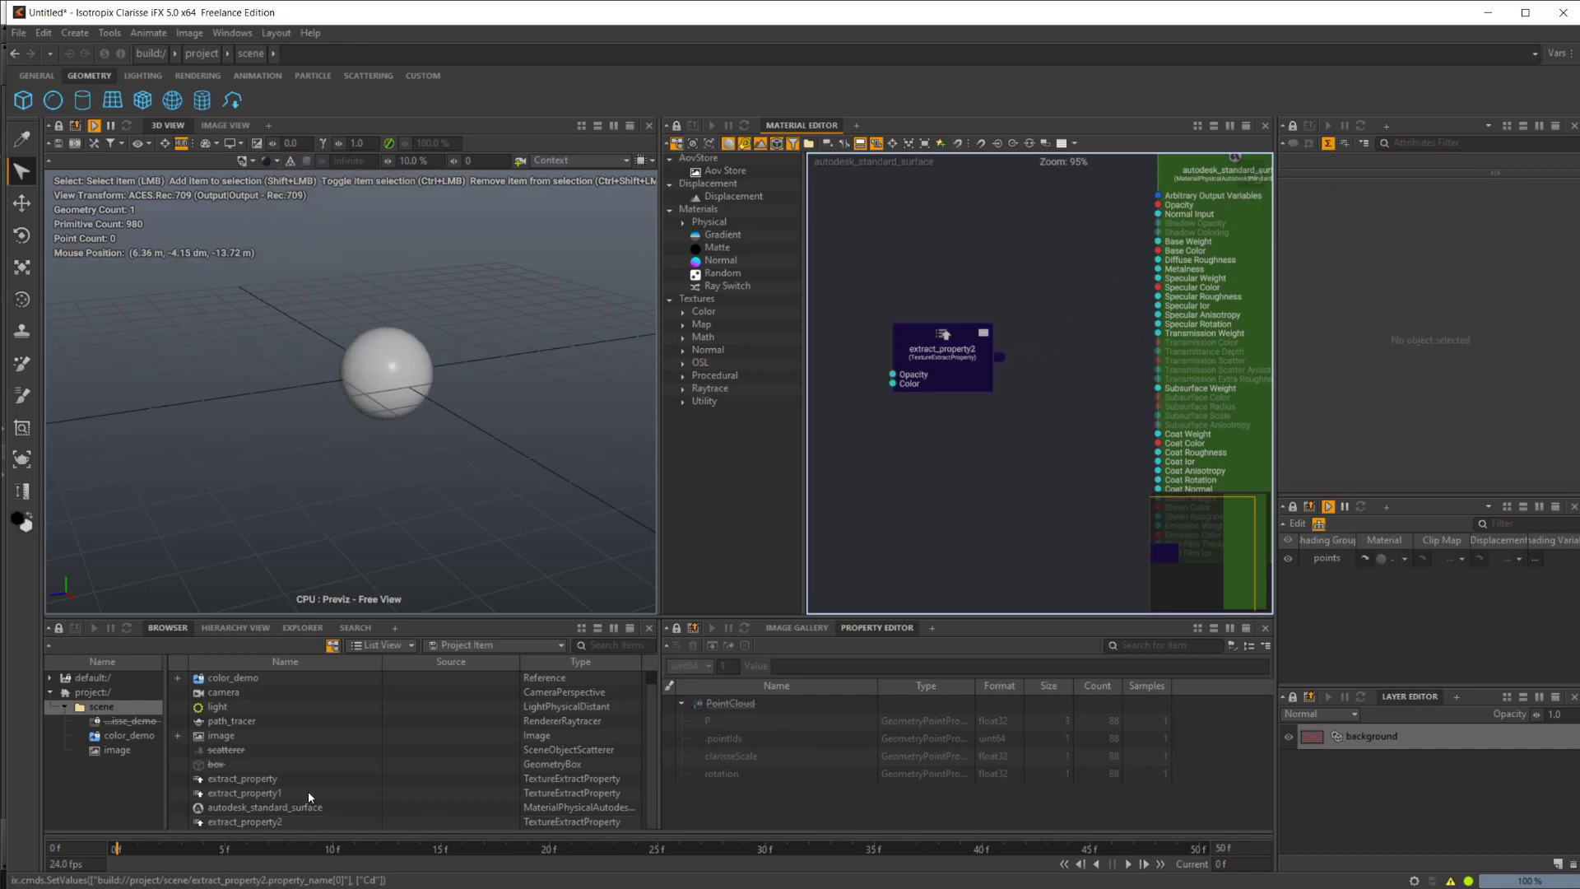
pyautogui.moveTo(285, 817); pyautogui.dragTo(415, 355)
# Connect the Cd Extract Property output to the material's Base Color and inspect the sphere's colors
pyautogui.moveTo(1000, 357); pyautogui.dragTo(1161, 256)
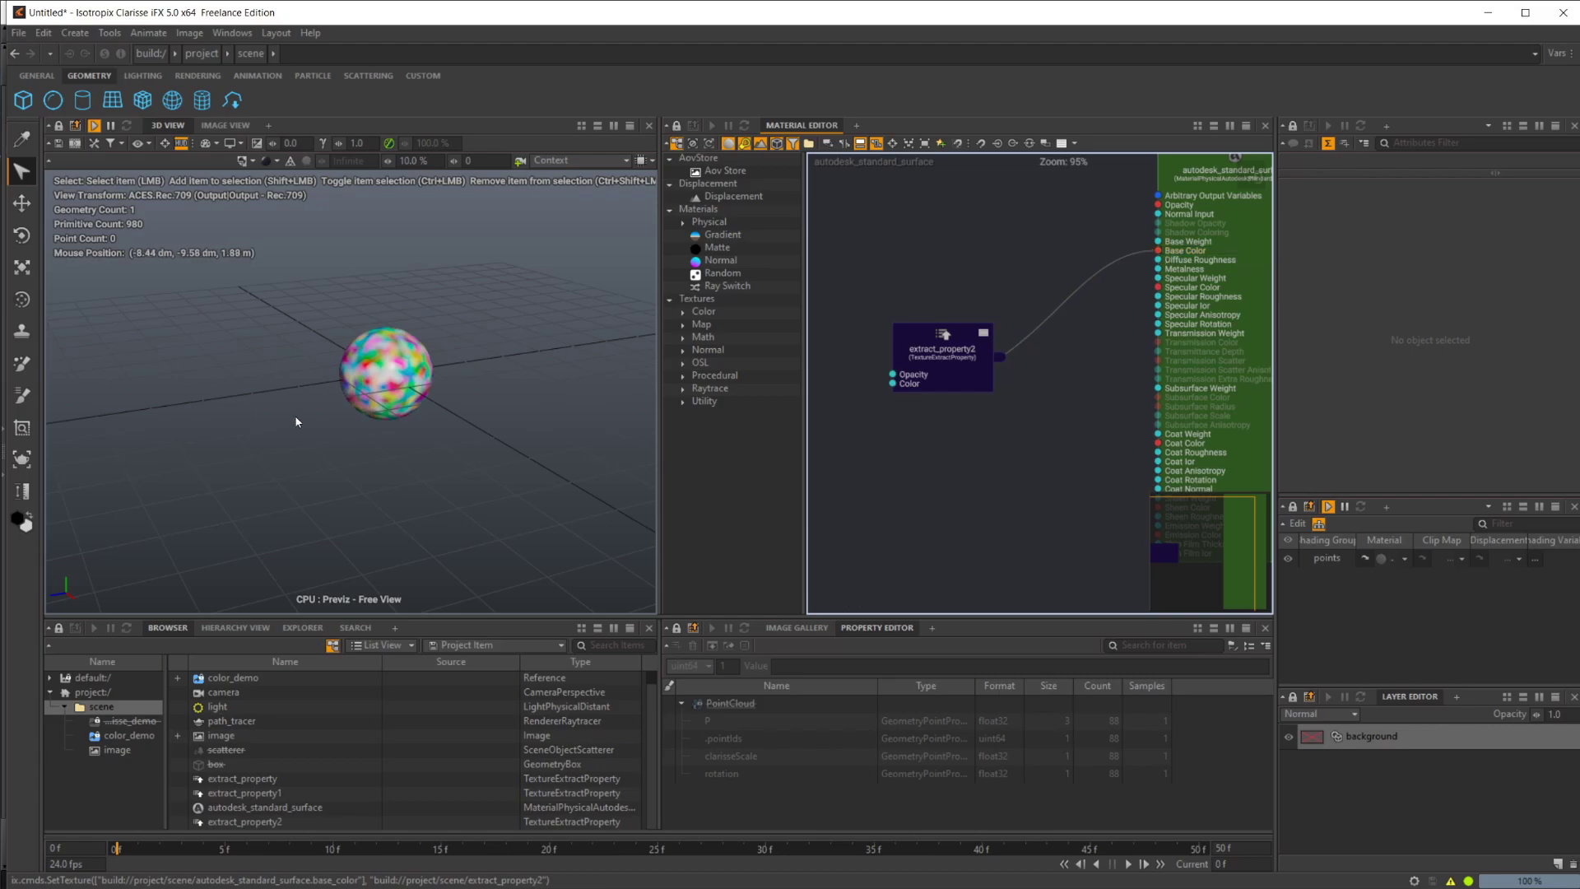
pyautogui.keyDown('alt'); pyautogui.moveTo(354, 391); pyautogui.dragTo(473, 392, button='right'); pyautogui.keyUp('alt')
pyautogui.keyDown('alt'); pyautogui.moveTo(473, 325); pyautogui.dragTo(340, 401, button='middle'); pyautogui.keyUp('alt')
pyautogui.keyDown('alt'); pyautogui.moveTo(288, 469); pyautogui.dragTo(375, 387); pyautogui.keyUp('alt')
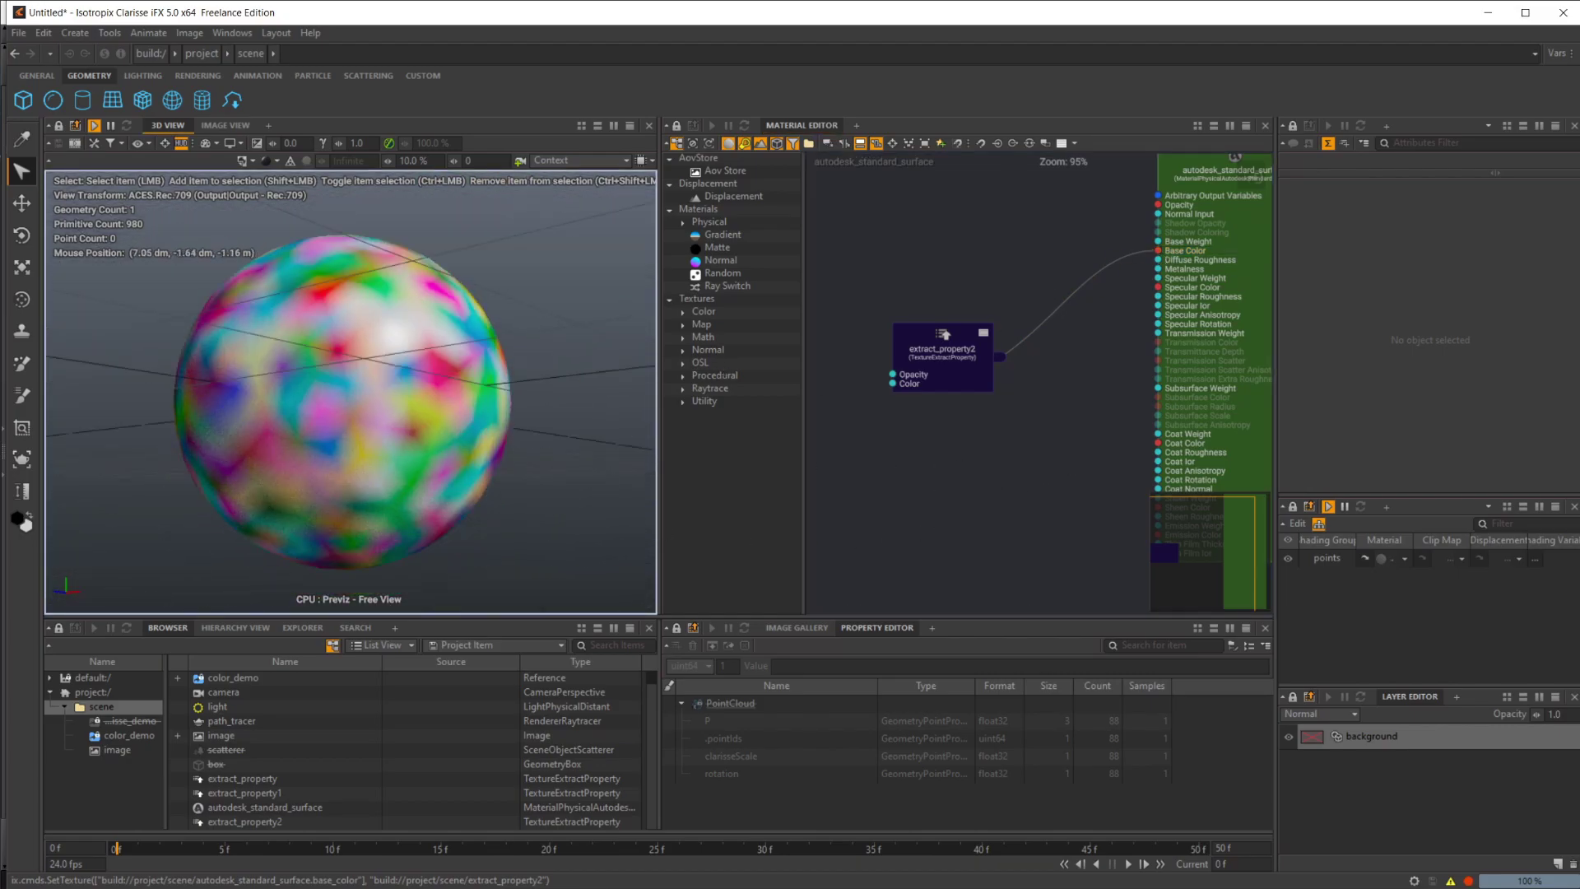
pyautogui.keyDown('alt'); pyautogui.moveTo(444, 386); pyautogui.dragTo(325, 359, button='right'); pyautogui.keyUp('alt')
pyautogui.keyDown('alt'); pyautogui.moveTo(325, 359); pyautogui.dragTo(347, 379); pyautogui.keyUp('alt')
pyautogui.scroll(-3, 348, 379)
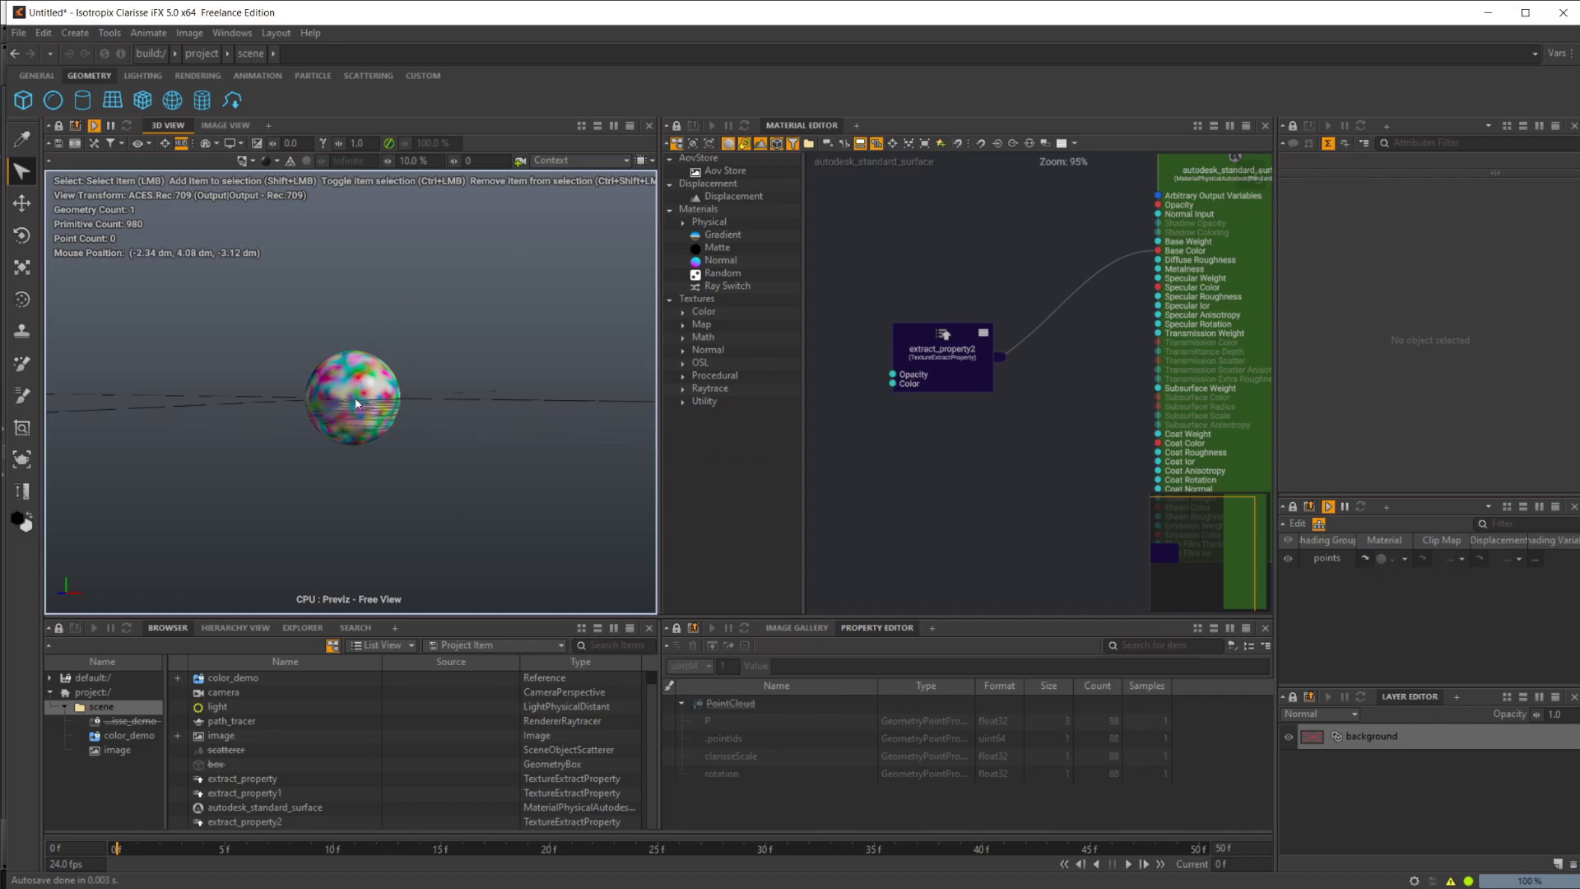
# Re-enable the clarisse_demo reference and the scatterer in the scene context
pyautogui.click(237, 677)
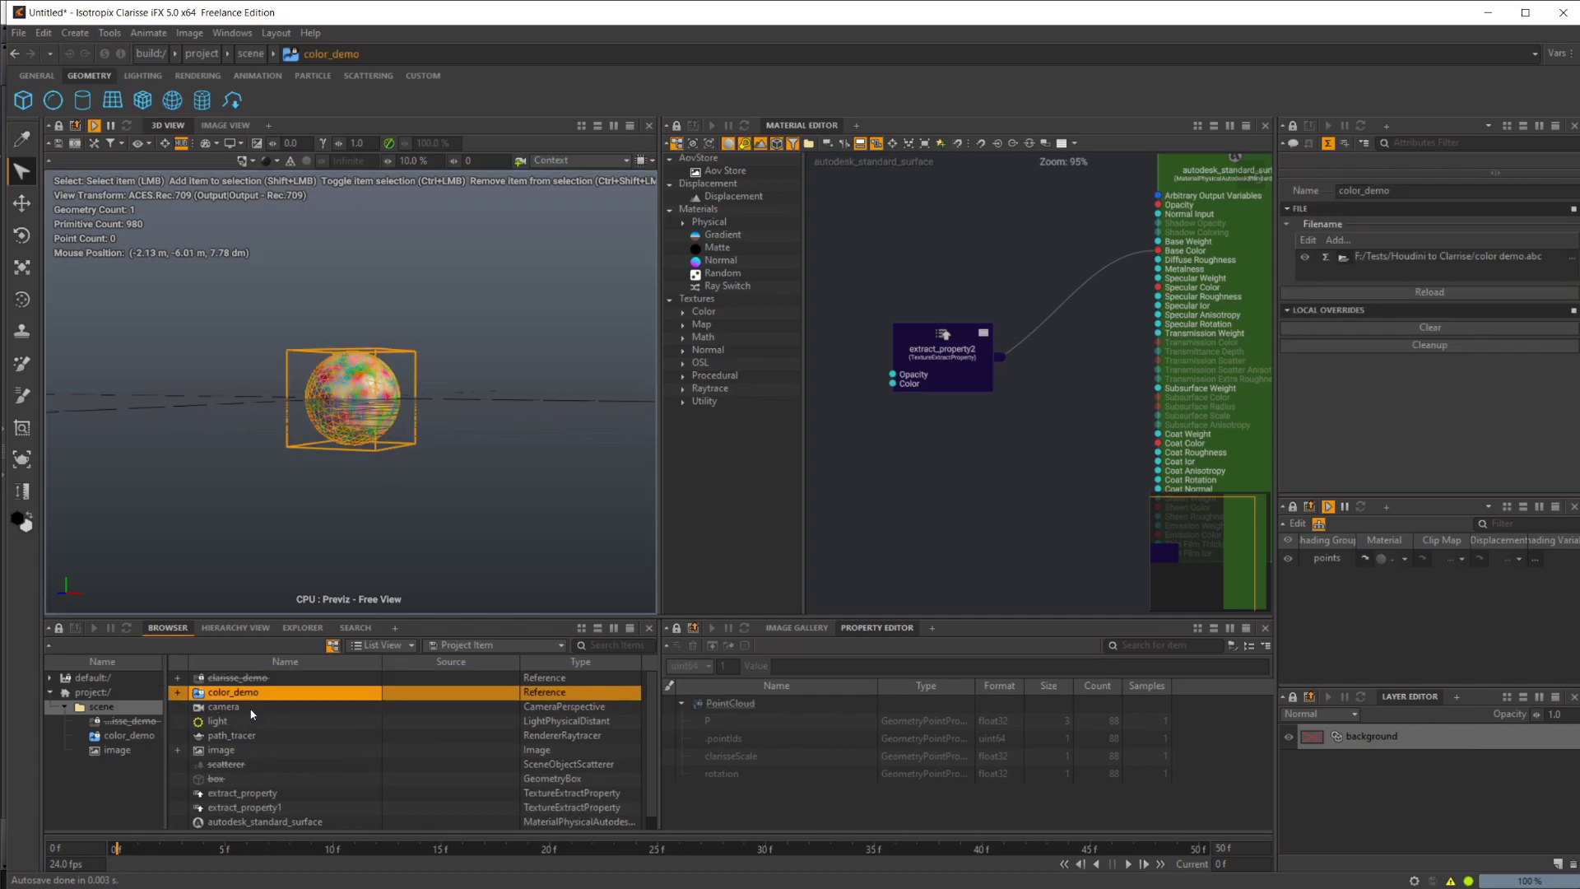
pyautogui.scroll(1, 247, 691)
pyautogui.click(238, 678)
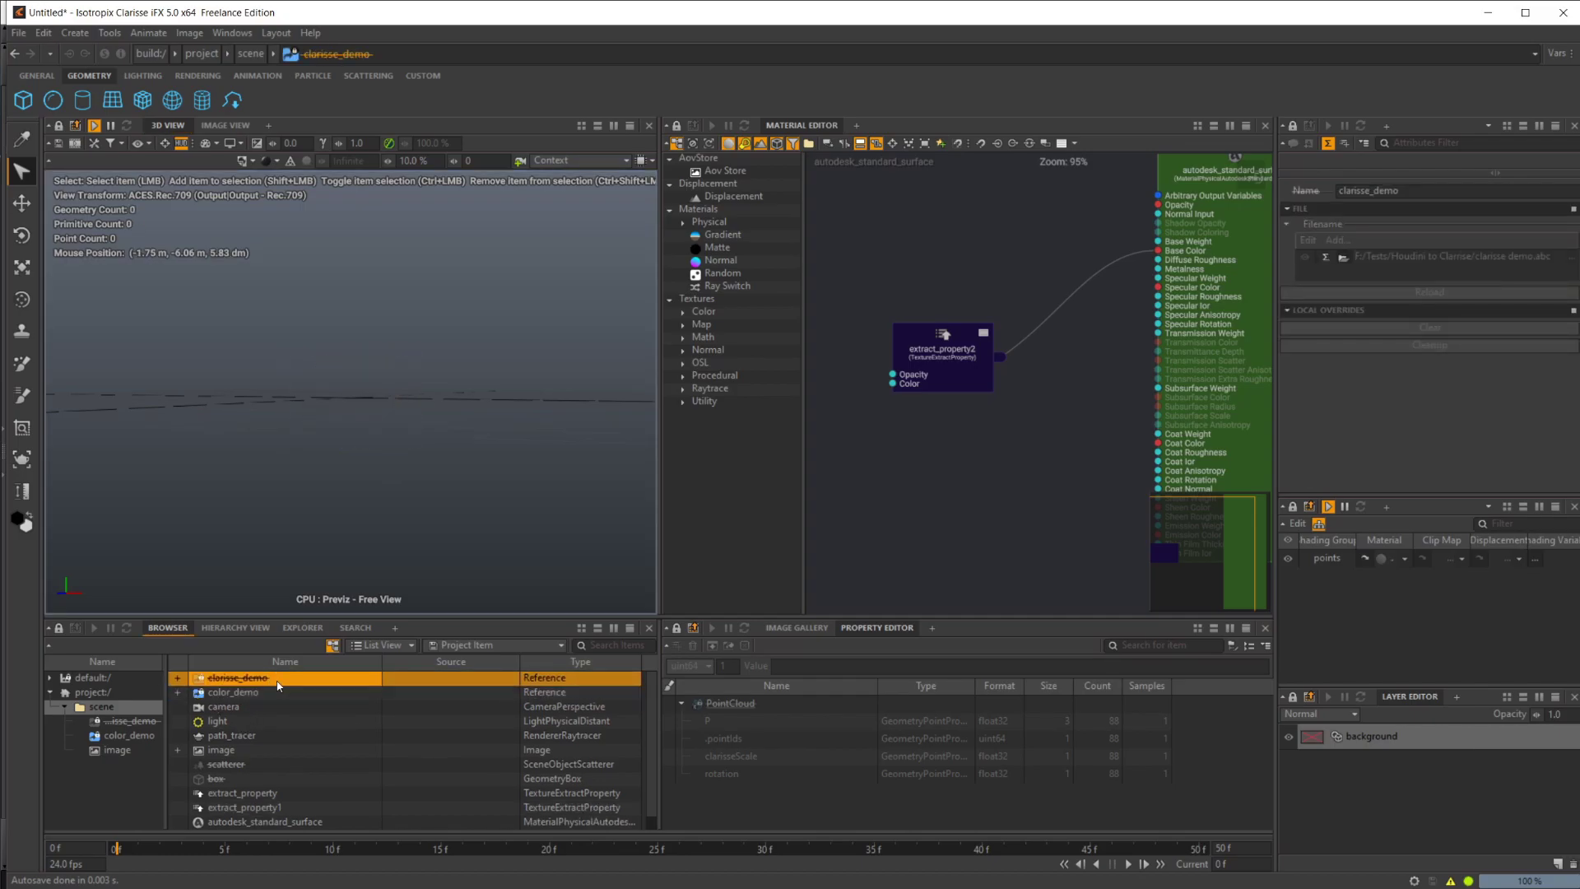
pyautogui.press('d')
pyautogui.click(261, 767)
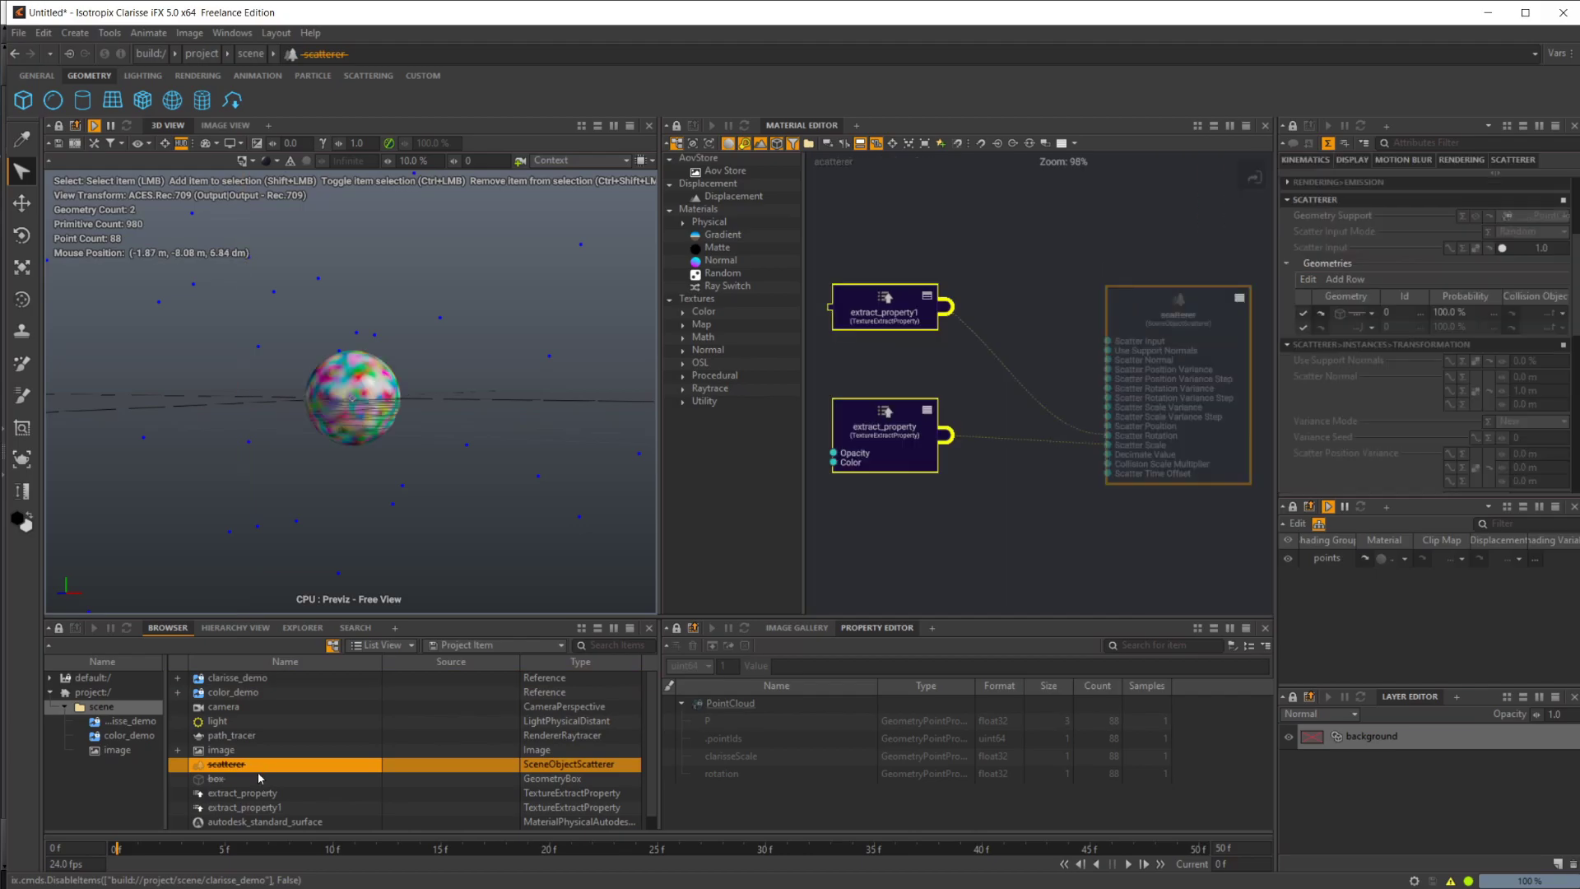
pyautogui.press('d')
# Set the scatterer's first geometry to the attribrandomize1 object from the color_demo reference
pyautogui.scroll(5, 1397, 307)
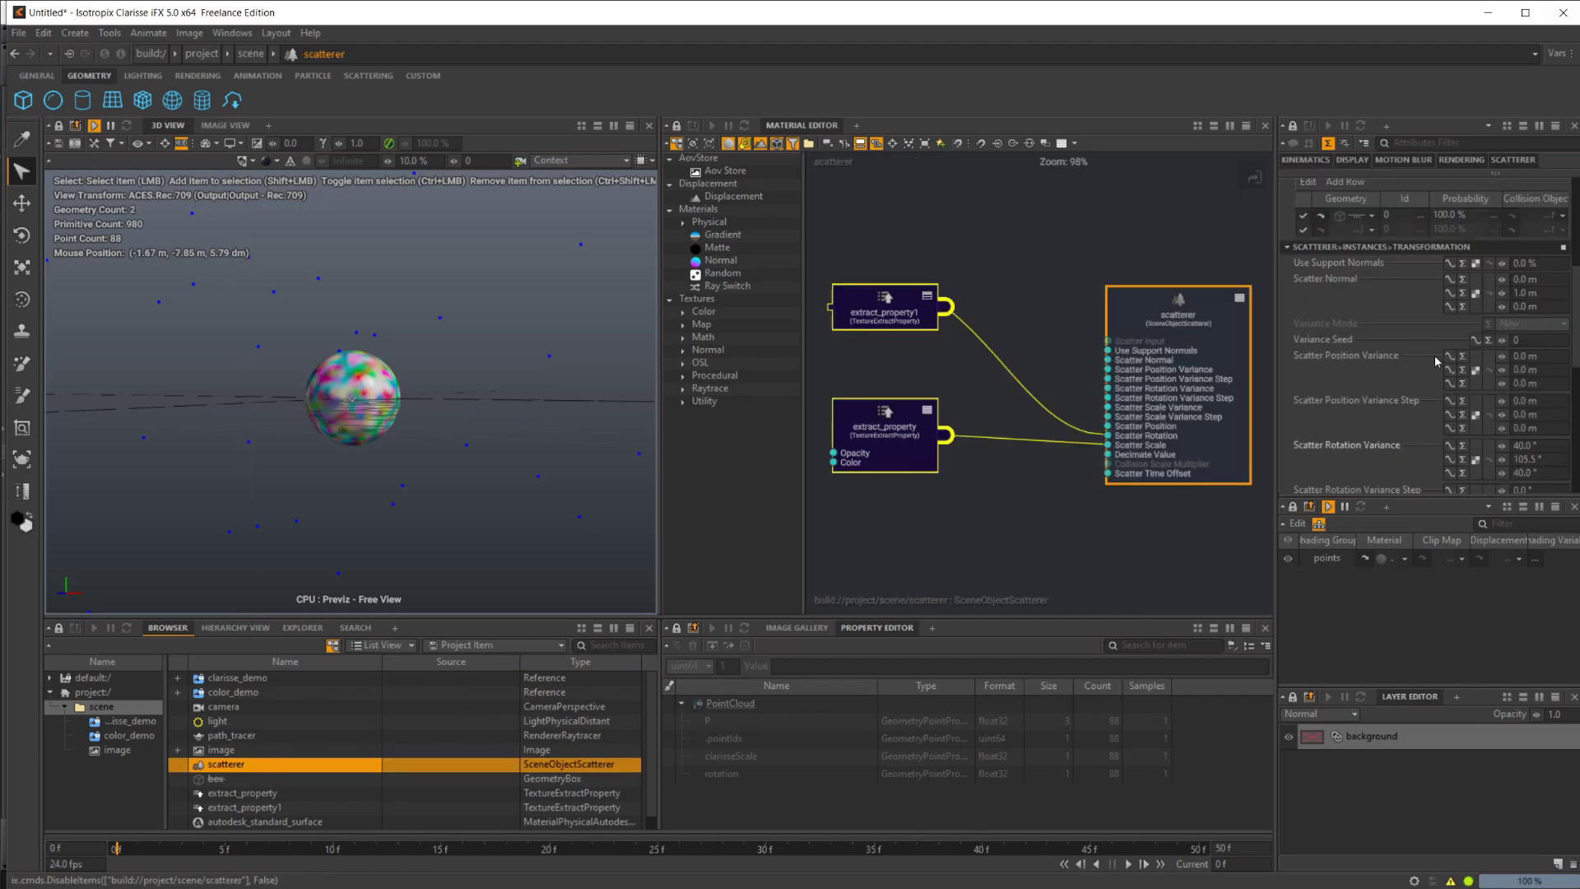
pyautogui.click(1374, 413)
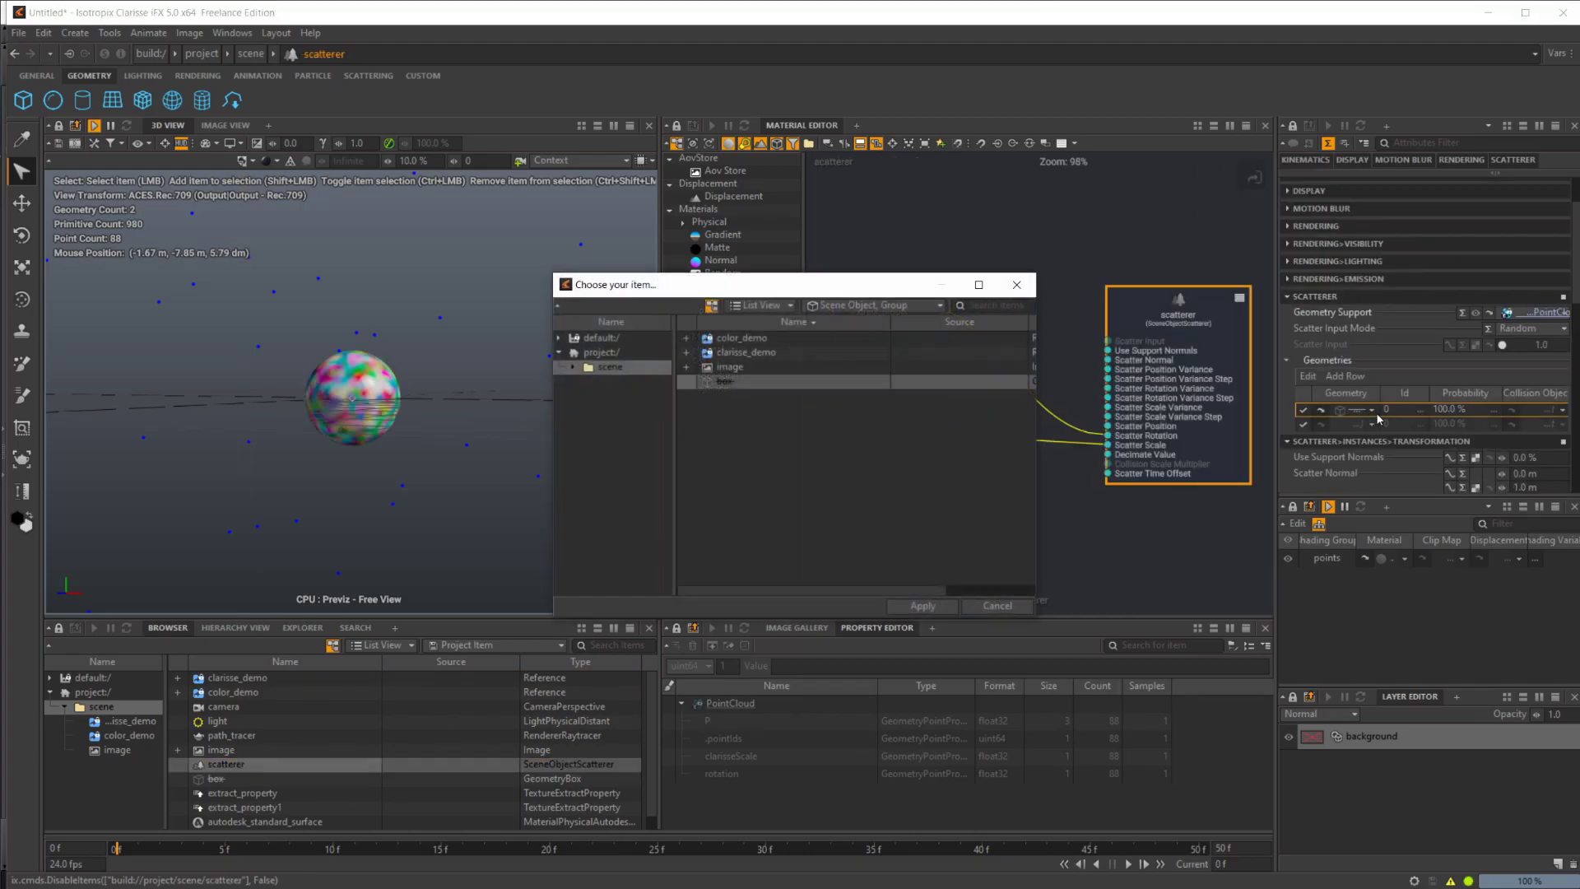
pyautogui.doubleClick(785, 353)
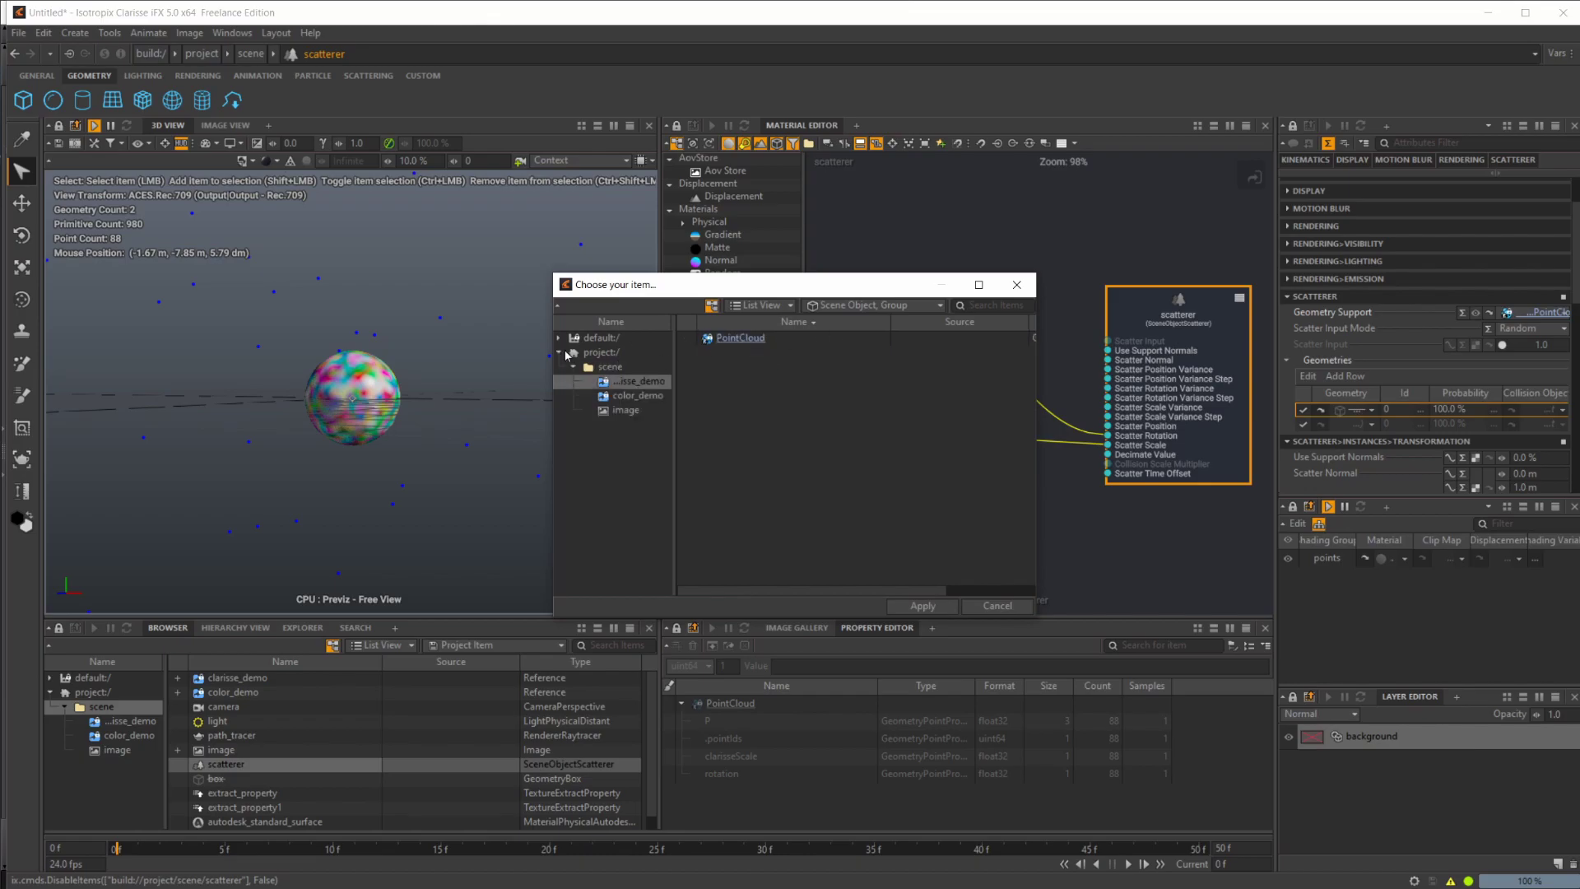
pyautogui.click(647, 398)
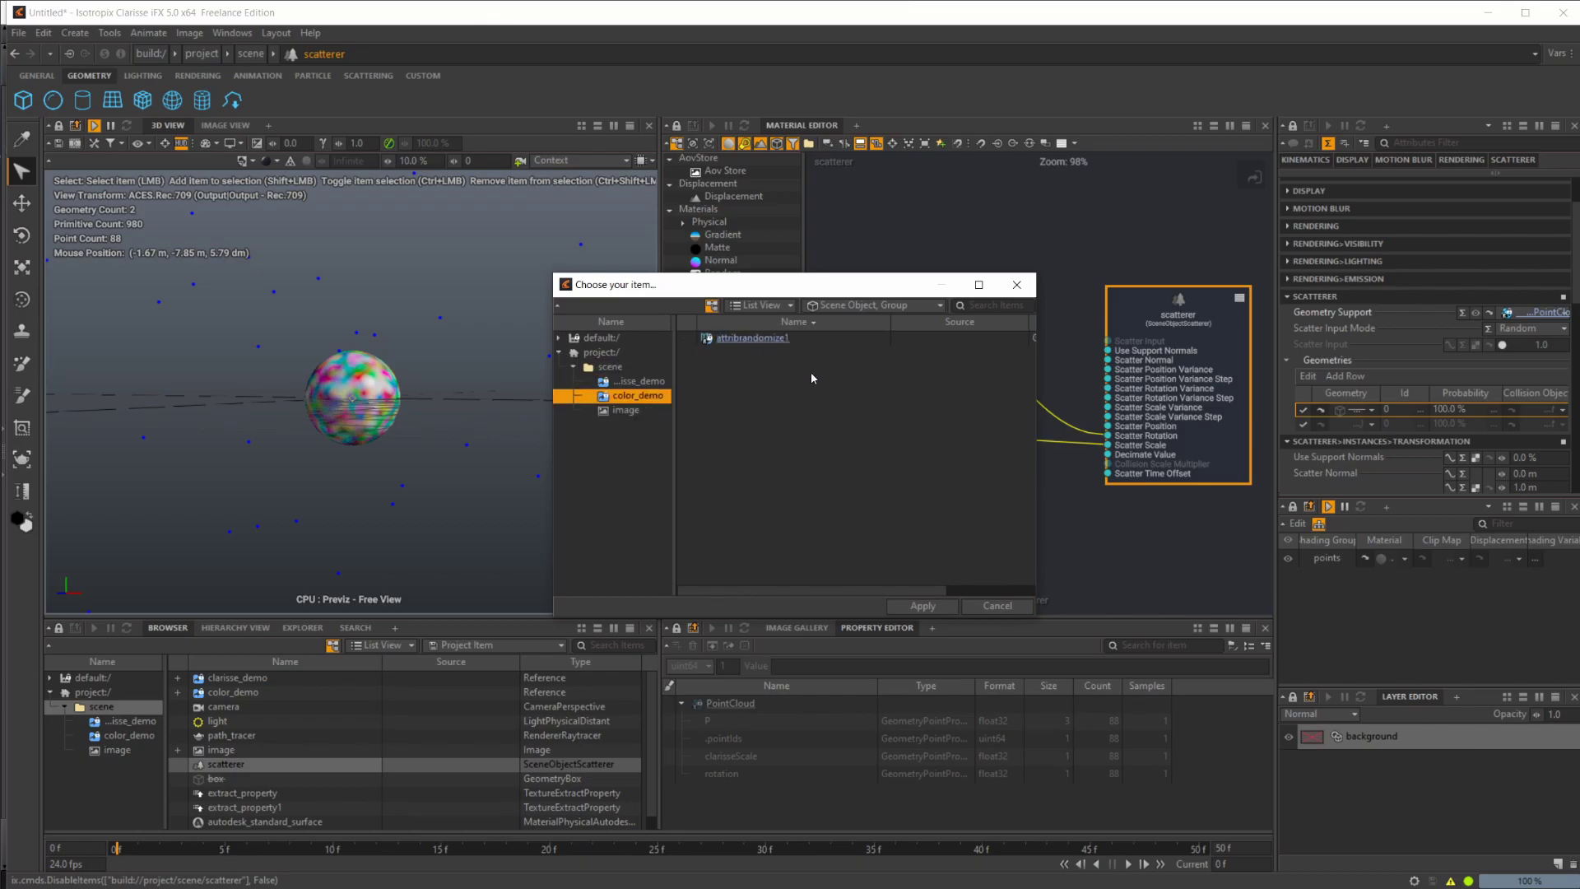
pyautogui.click(650, 385)
pyautogui.click(650, 395)
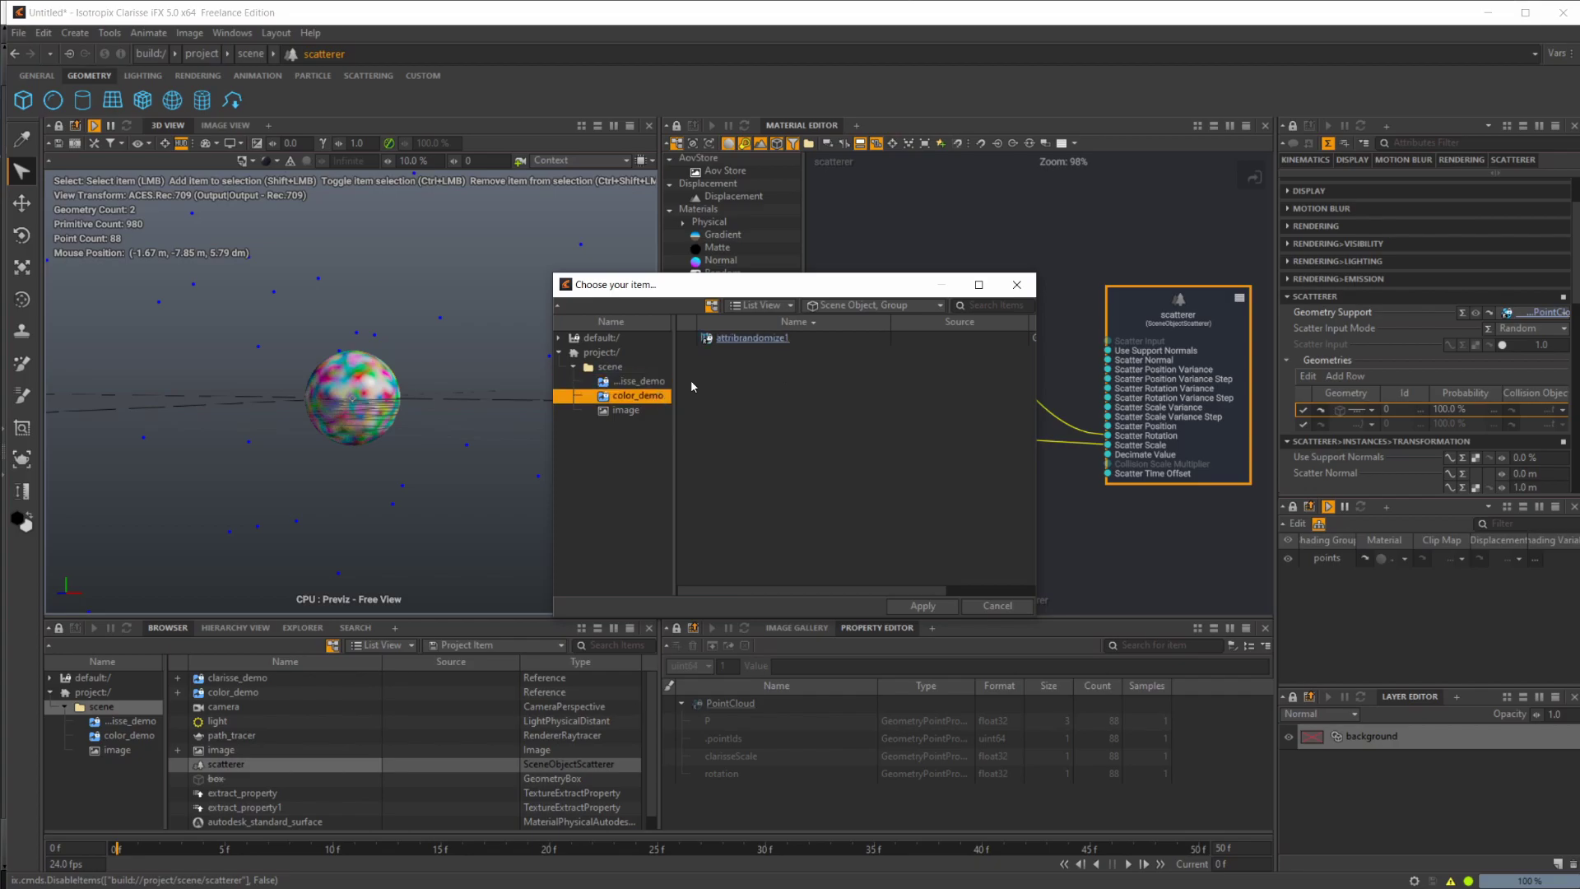
pyautogui.click(783, 338)
pyautogui.click(941, 604)
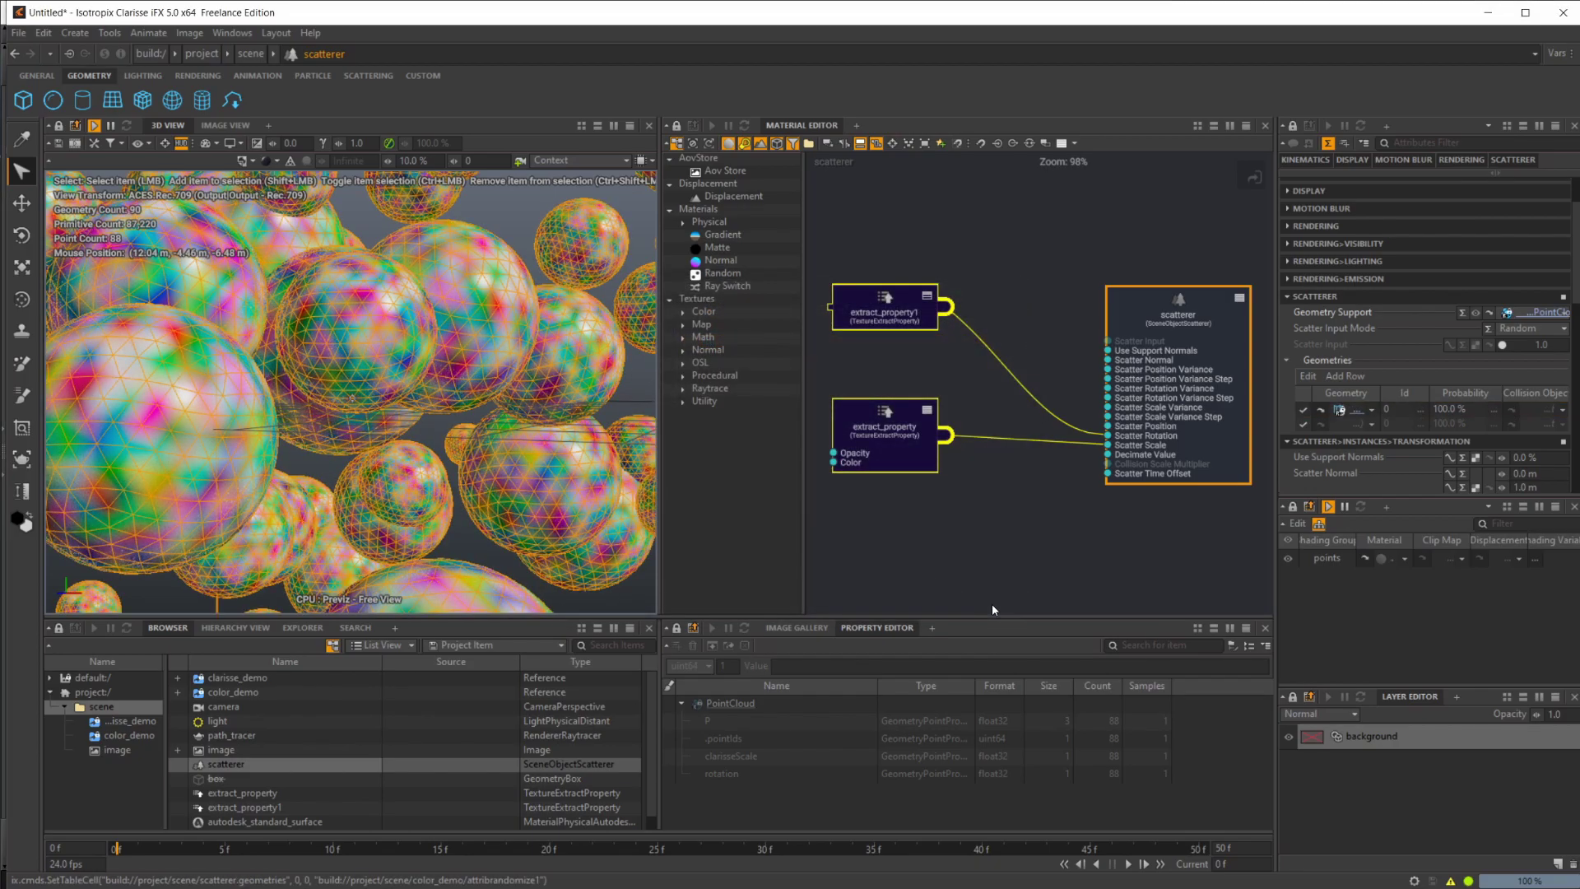
# Display the whole scene context in the 3D view and examine the scattered colored spheres
pyautogui.hotkey('ctrl', 'z')
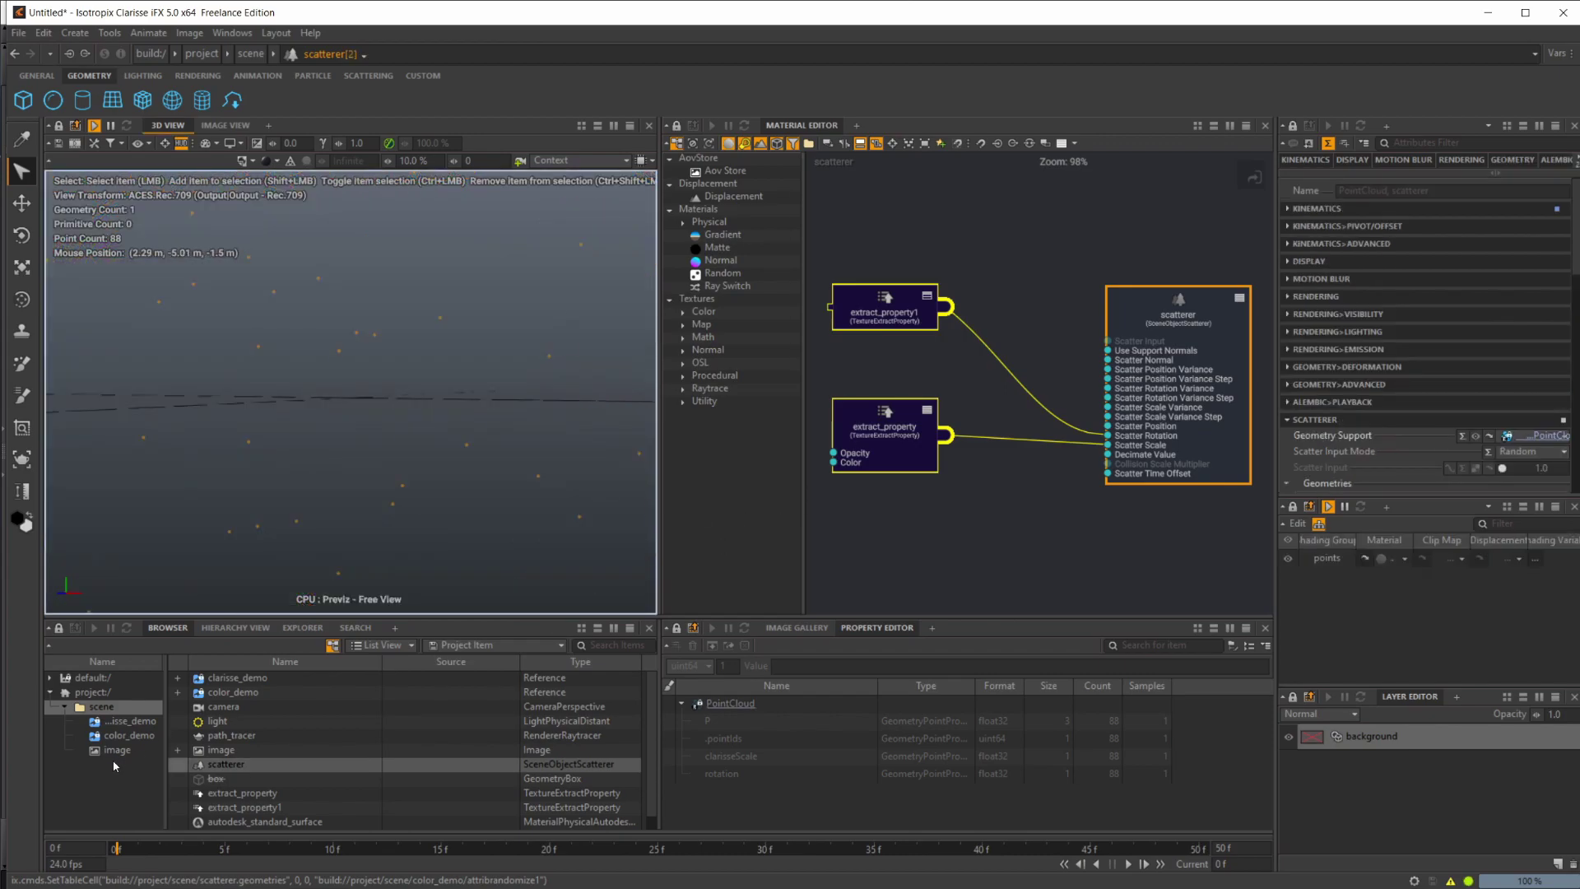
pyautogui.click(115, 706)
pyautogui.scroll(-5, 569, 427)
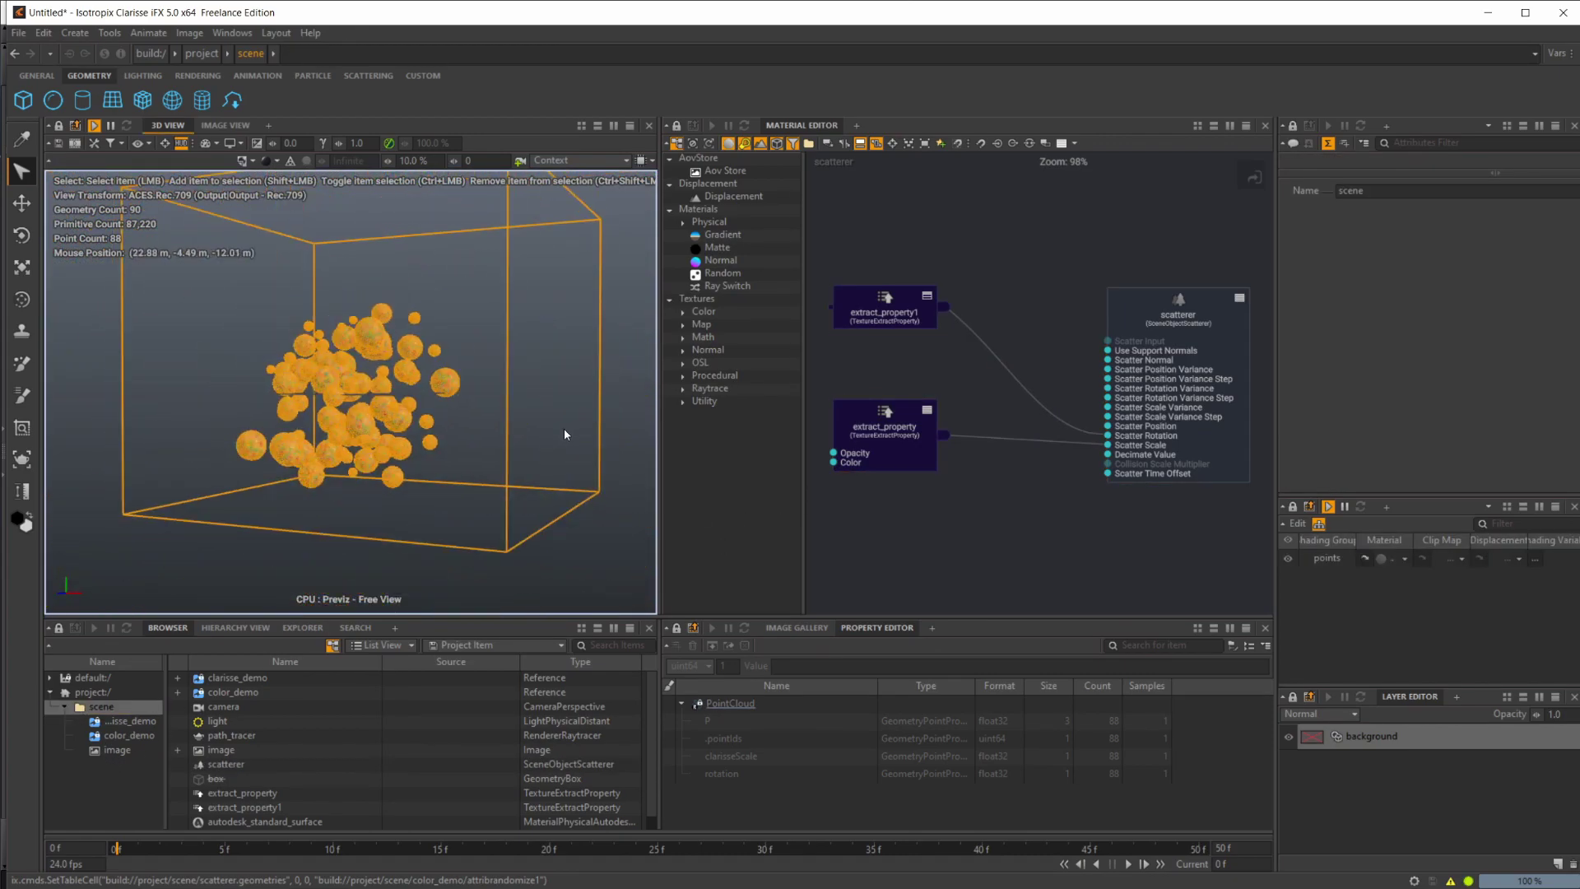
pyautogui.click(429, 555)
pyautogui.scroll(5, 429, 556)
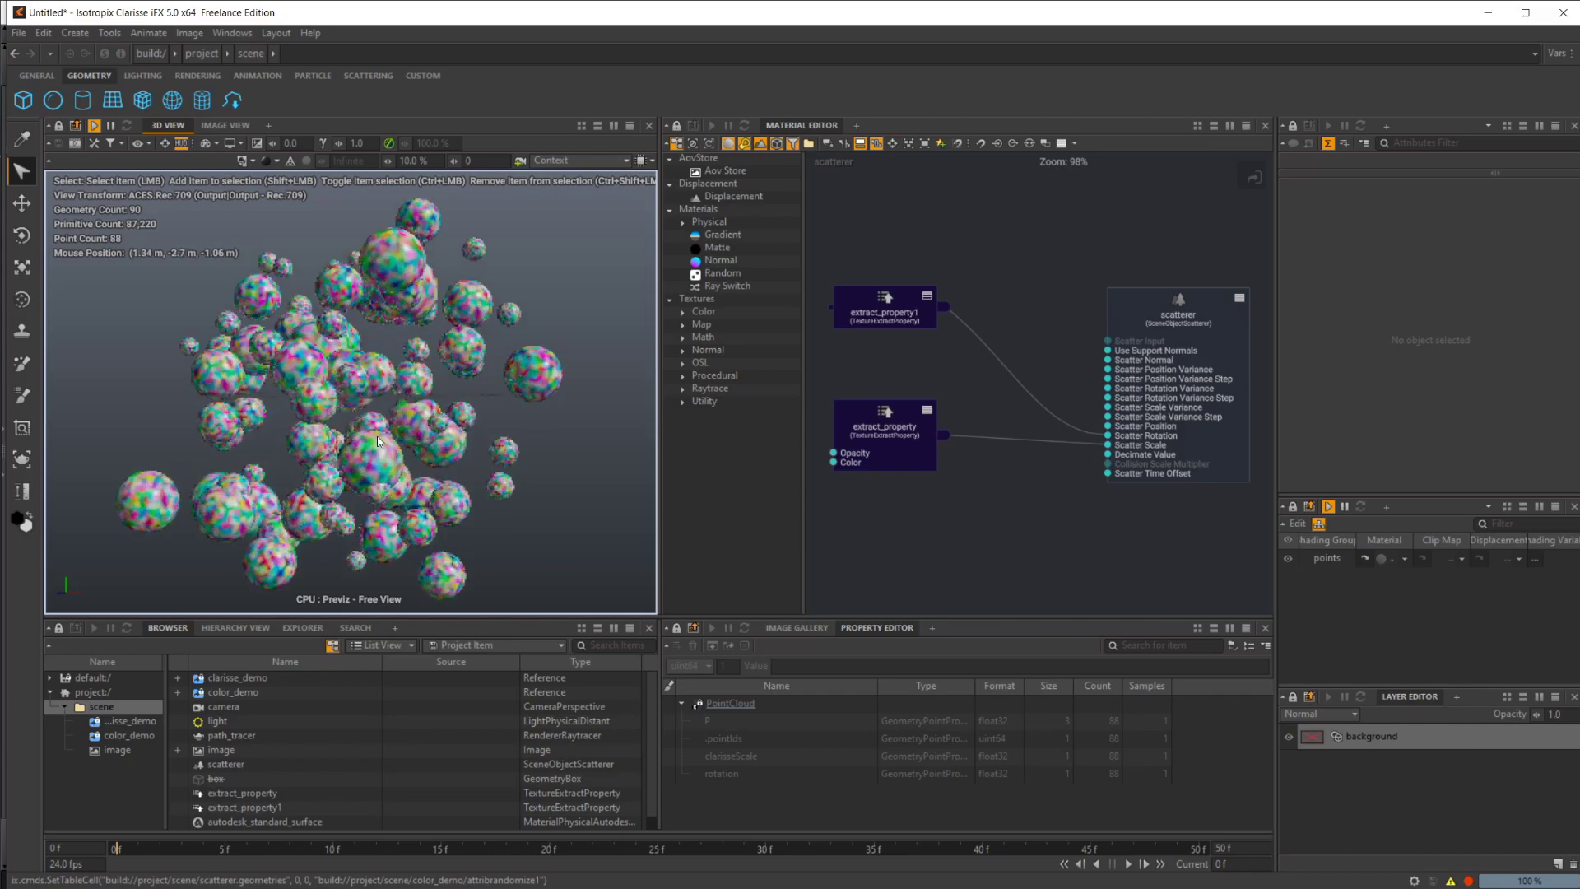
pyautogui.rightClick(1037, 493)
pyautogui.click(984, 527)
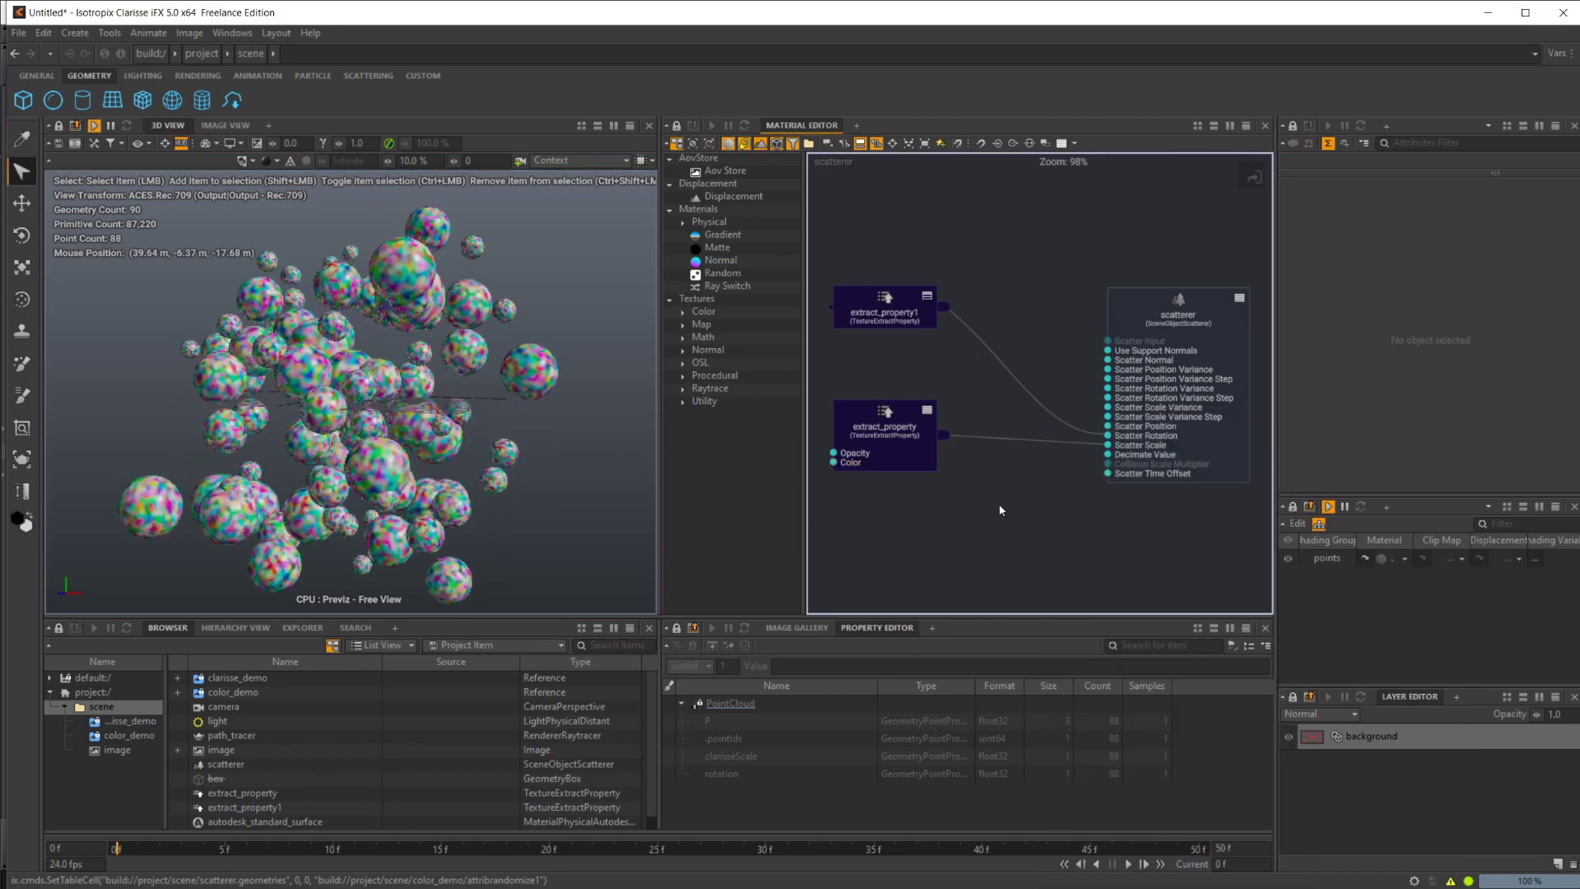
pyautogui.rightClick(1000, 510)
pyautogui.write('insta')
pyautogui.press('Return')
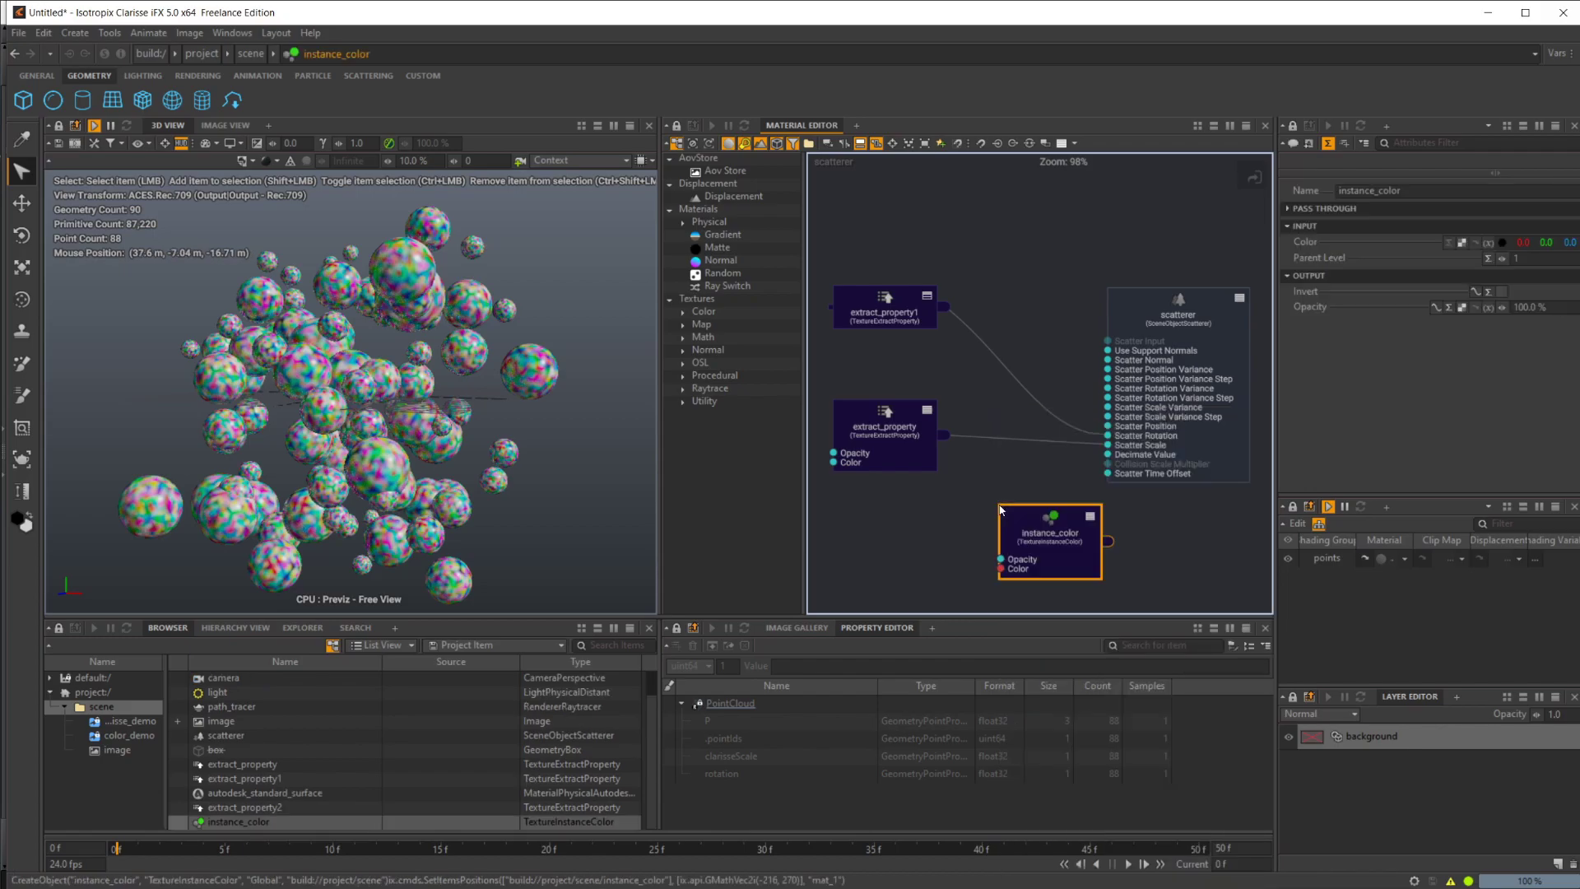
pyautogui.moveTo(1001, 510); pyautogui.dragTo(971, 462)
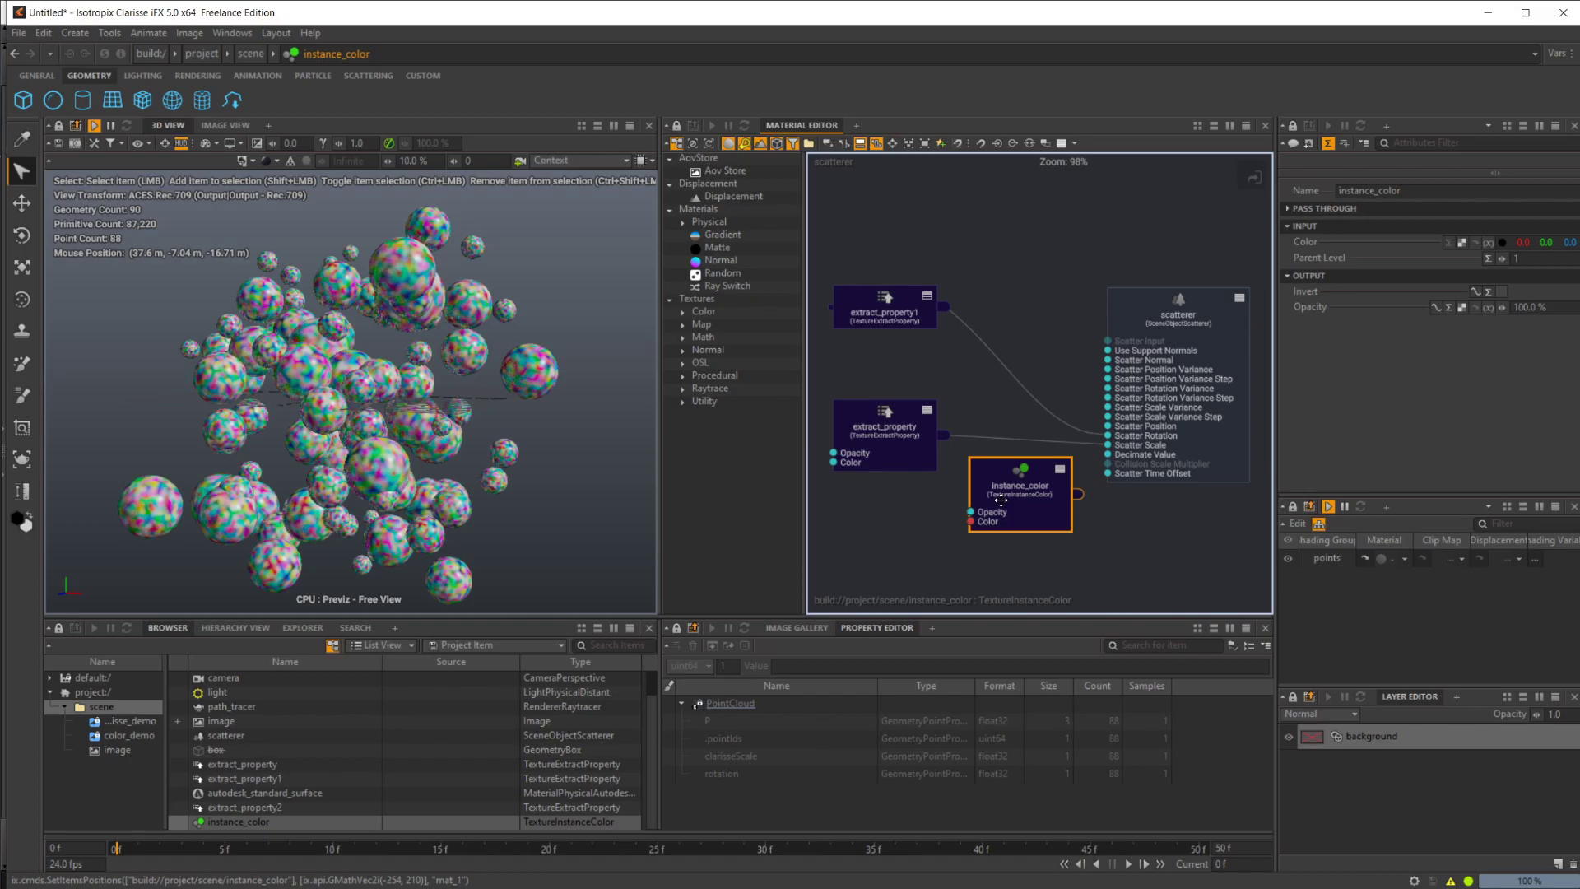
pyautogui.press('Delete')
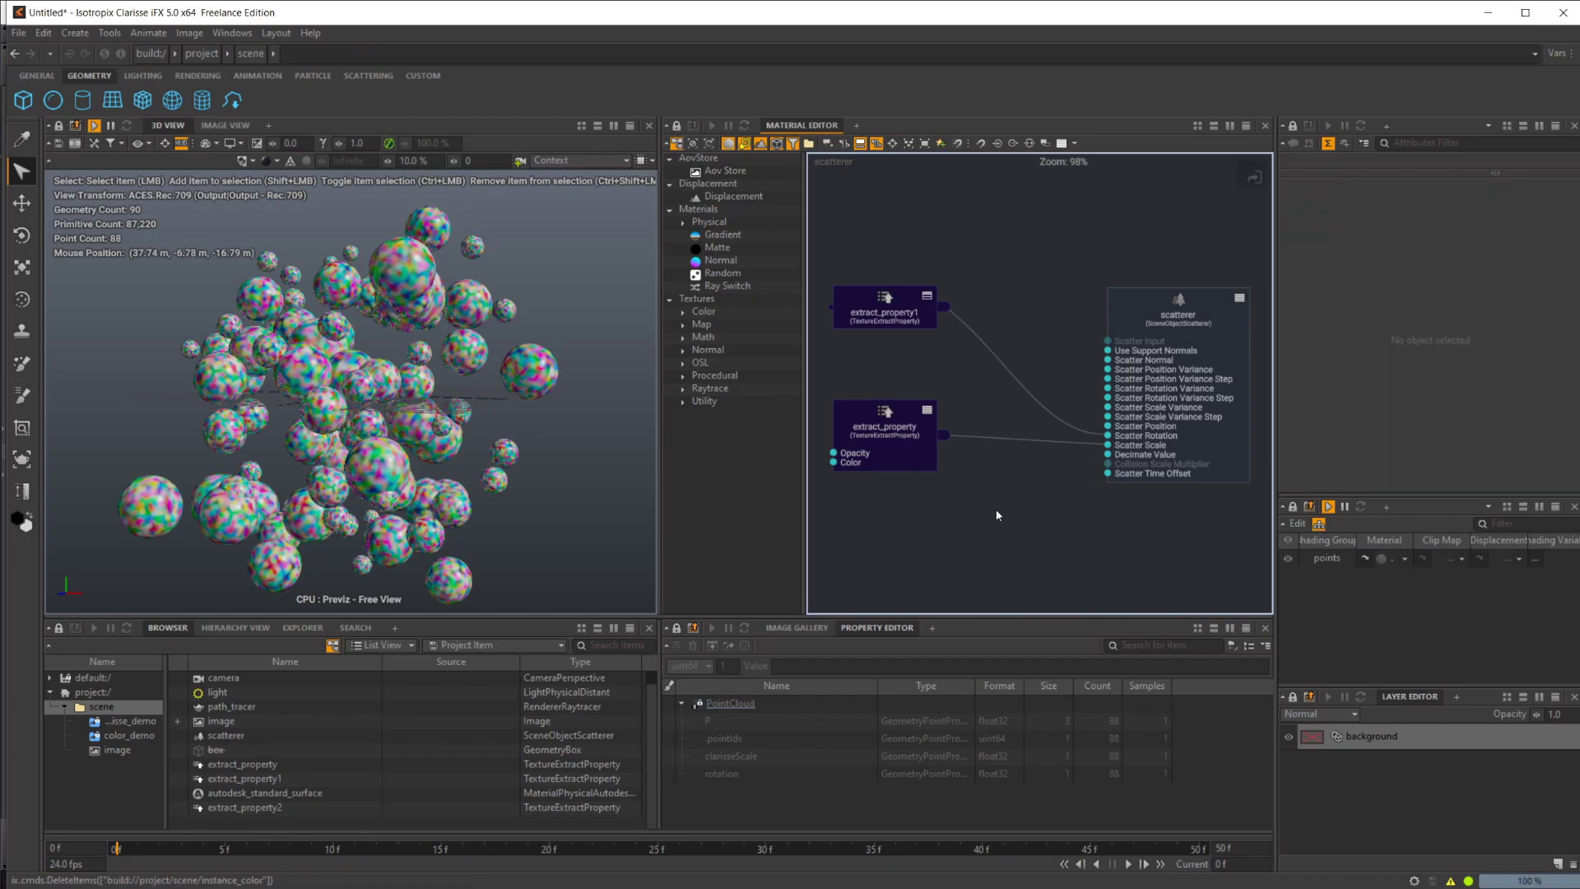
# Add an Instance Color texture to the Autodesk Standard Surface material's node graph
pyautogui.click(298, 793)
pyautogui.rightClick(925, 498)
pyautogui.write('i')
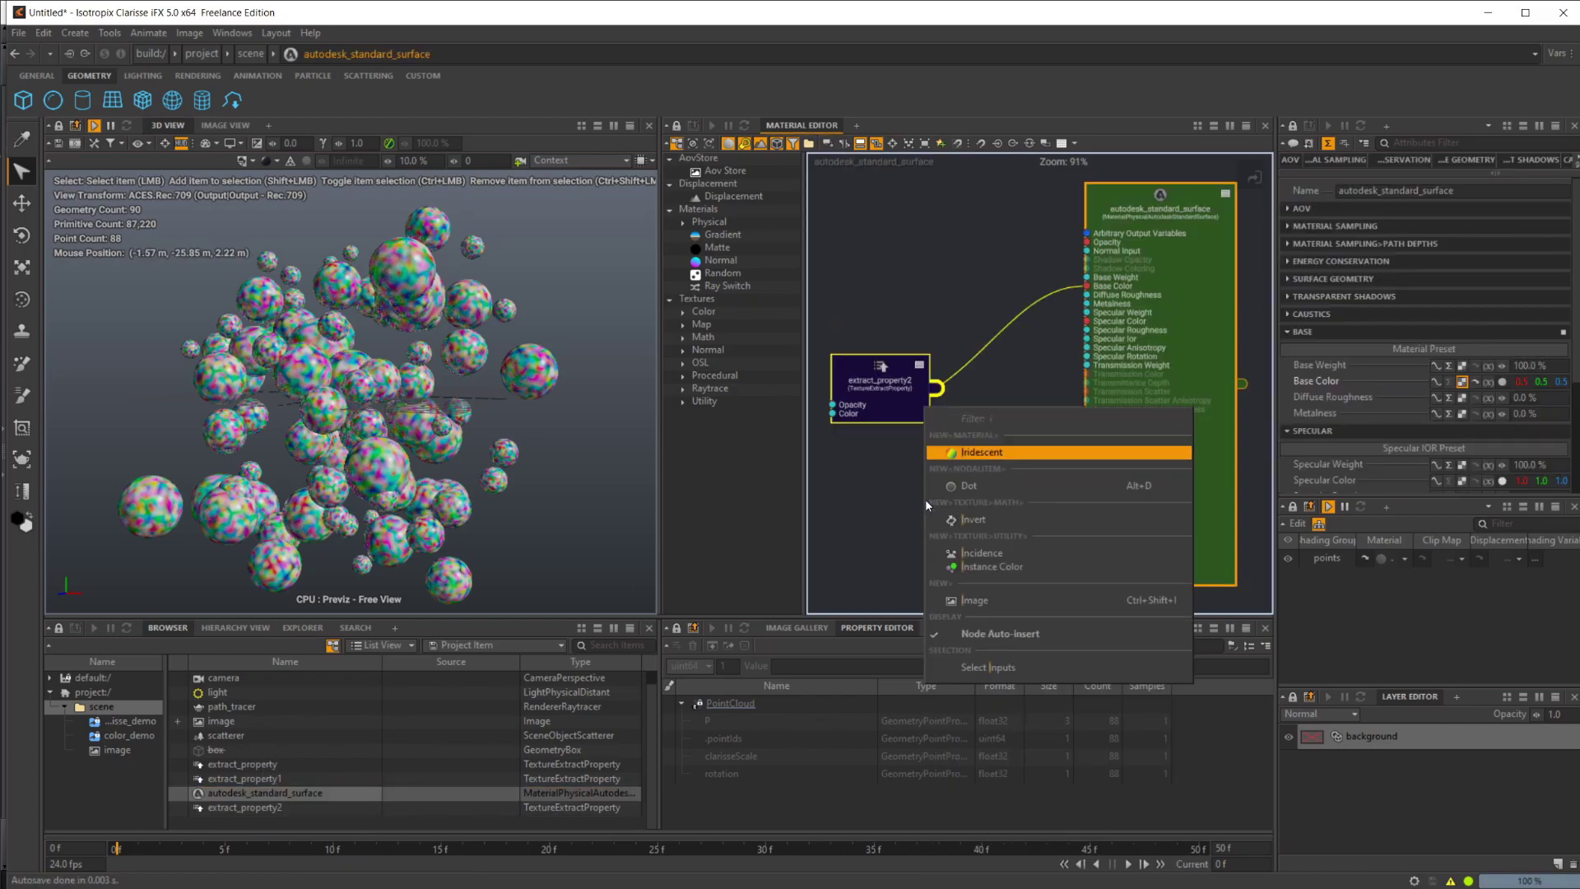
pyautogui.write('nsta')
pyautogui.press('Return')
pyautogui.moveTo(889, 470); pyautogui.dragTo(943, 442, button='middle')
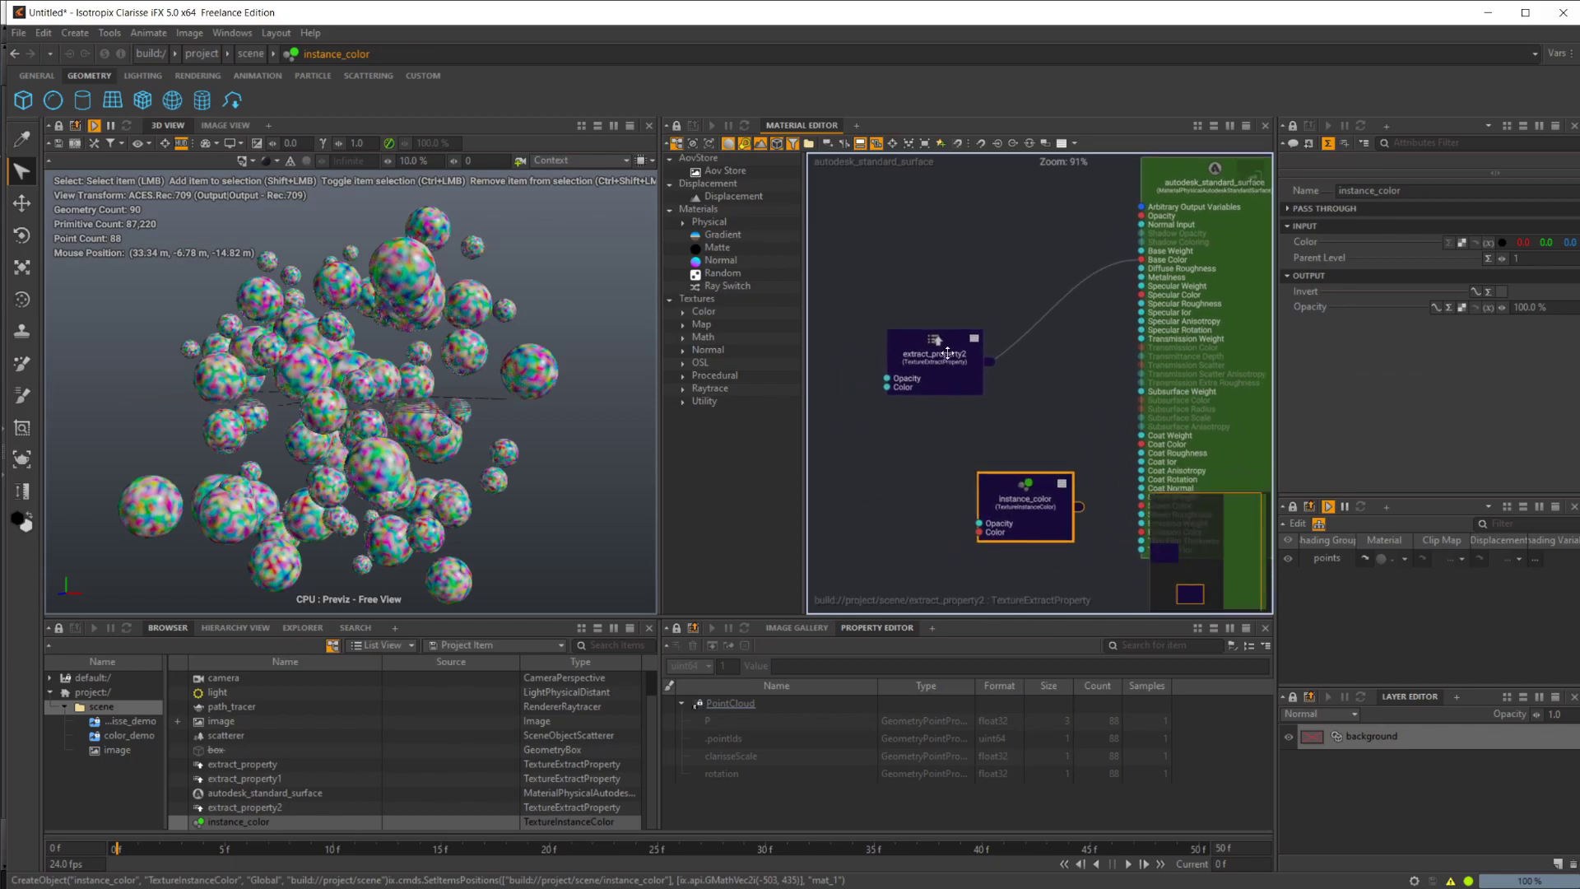
# Arrange the texture nodes and connect the Cd Extract Property output to the Instance Color's Color input
pyautogui.moveTo(947, 356); pyautogui.dragTo(900, 373)
pyautogui.moveTo(1018, 506); pyautogui.dragTo(1011, 437)
pyautogui.moveTo(943, 378); pyautogui.dragTo(972, 463)
# Try driving the material's Base Color with Instance Color, comparing it against the direct Cd Extract Property connection
pyautogui.moveTo(1073, 437); pyautogui.dragTo(1142, 260)
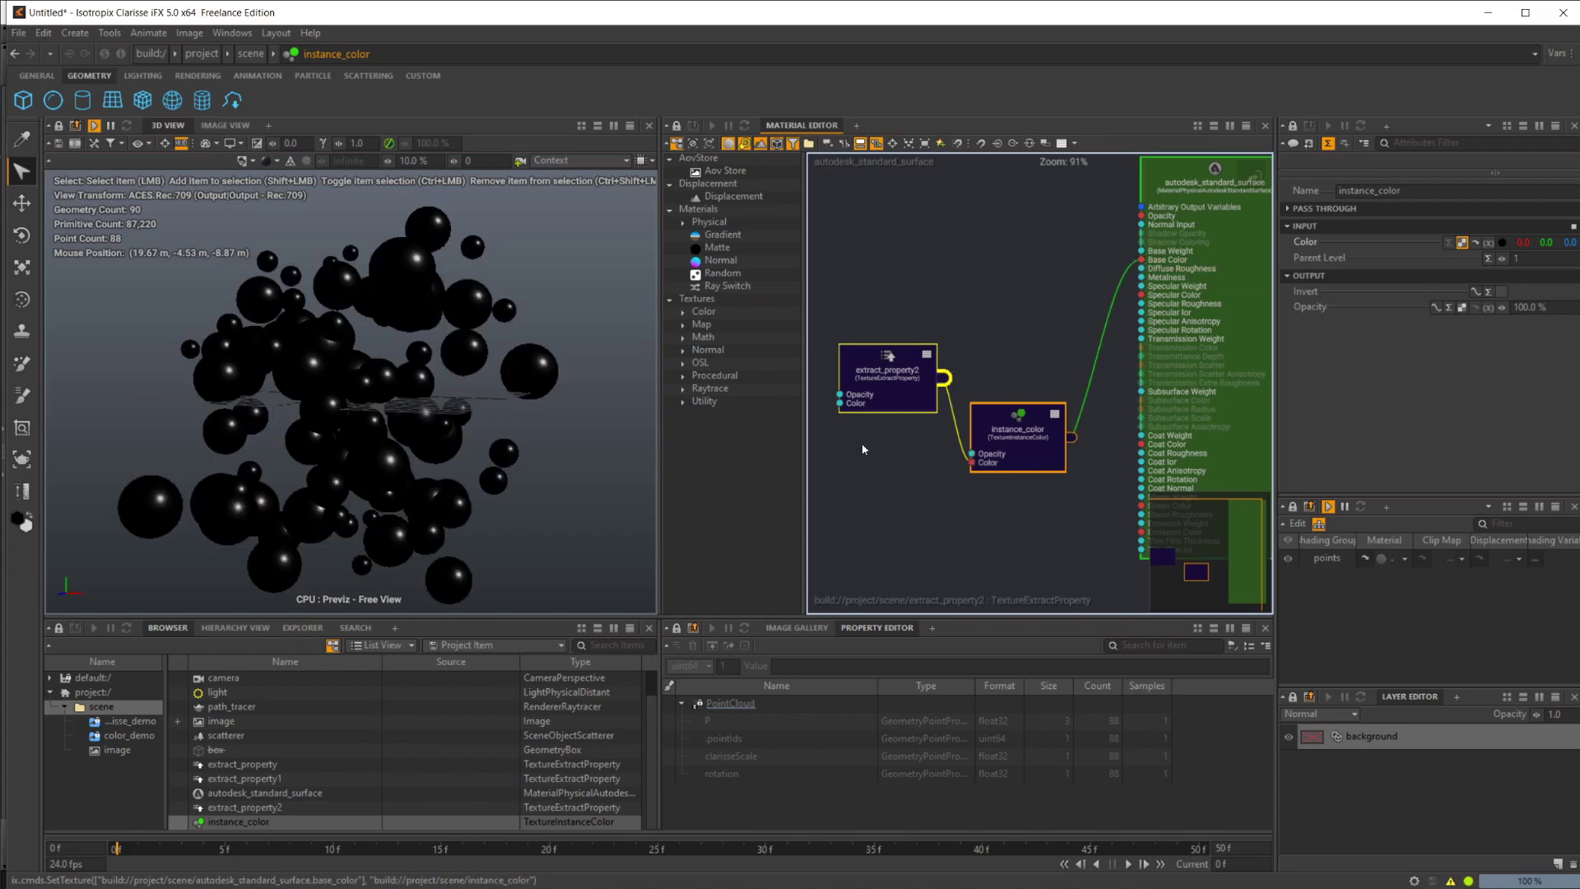
pyautogui.moveTo(944, 377); pyautogui.dragTo(1141, 260)
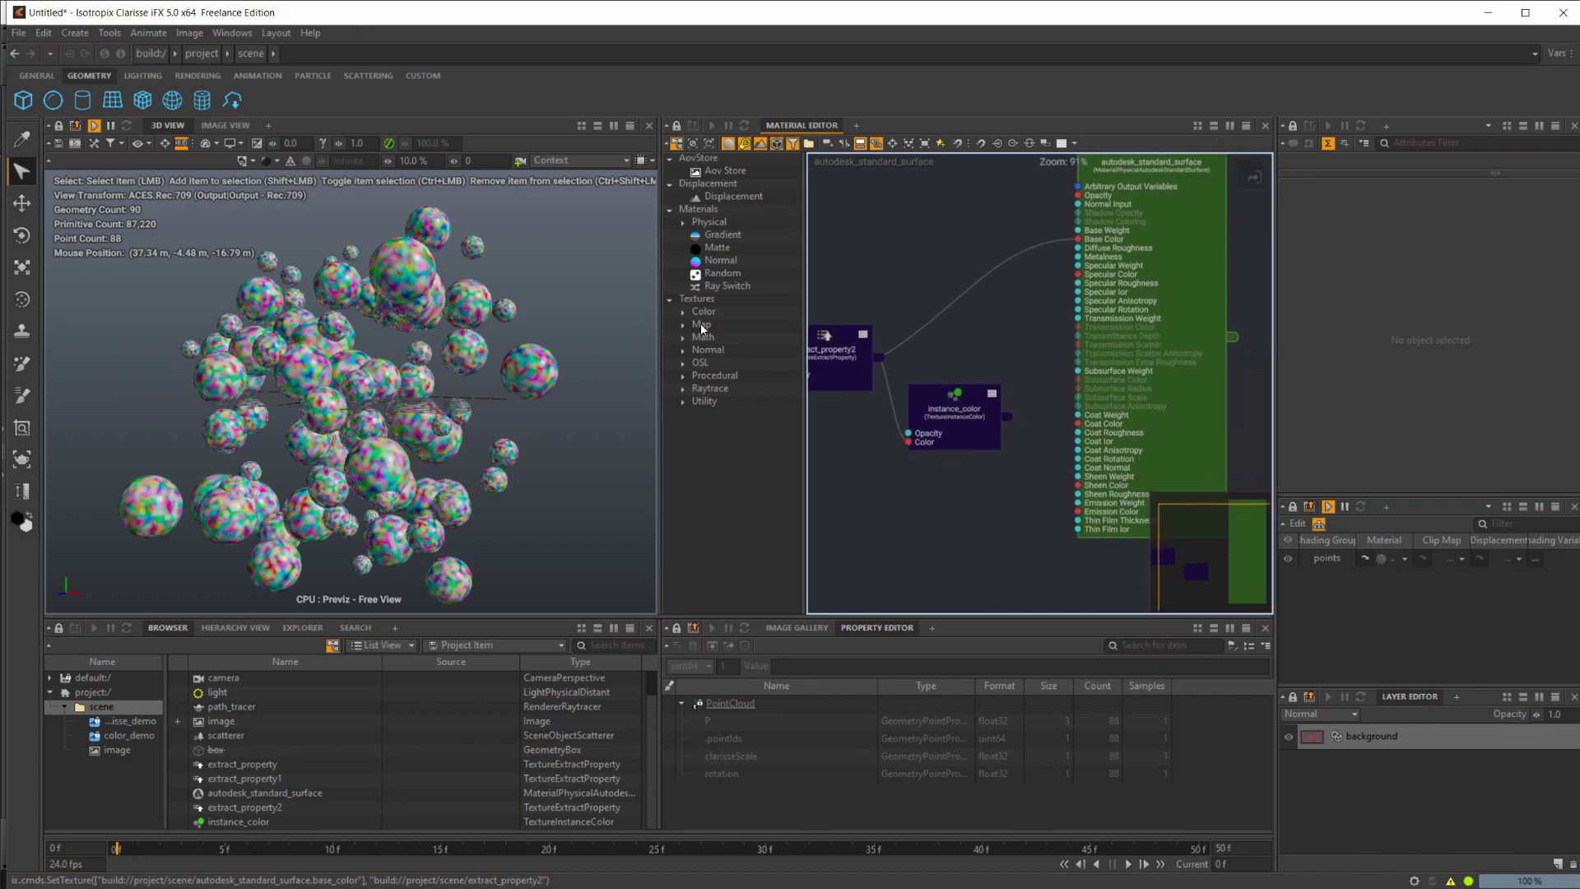
pyautogui.click(979, 428)
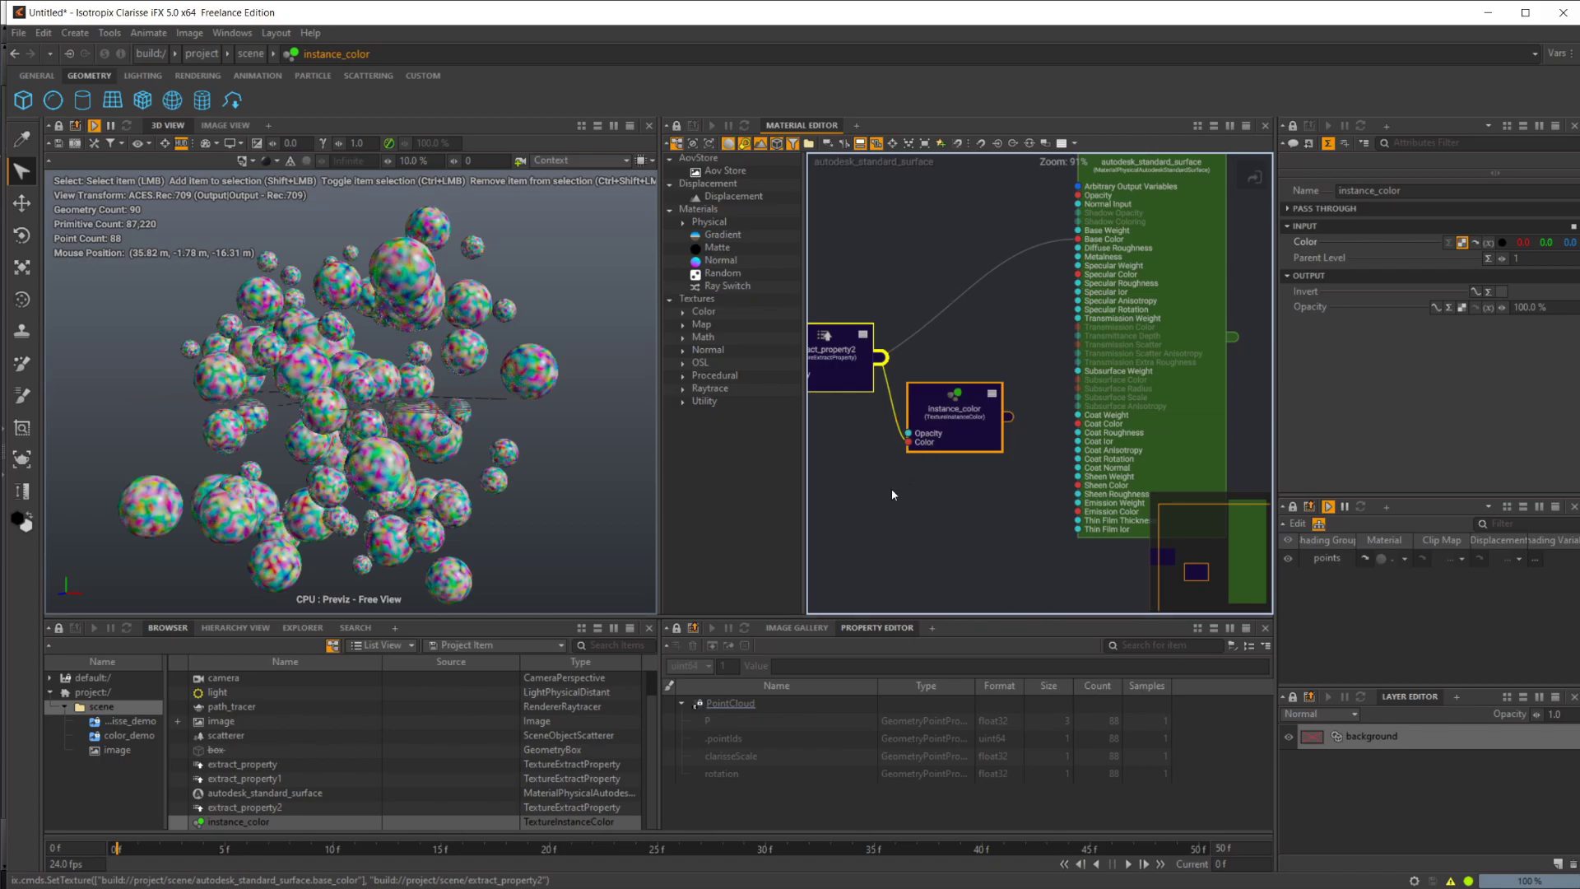
pyautogui.moveTo(861, 472); pyautogui.dragTo(900, 482, button='middle')
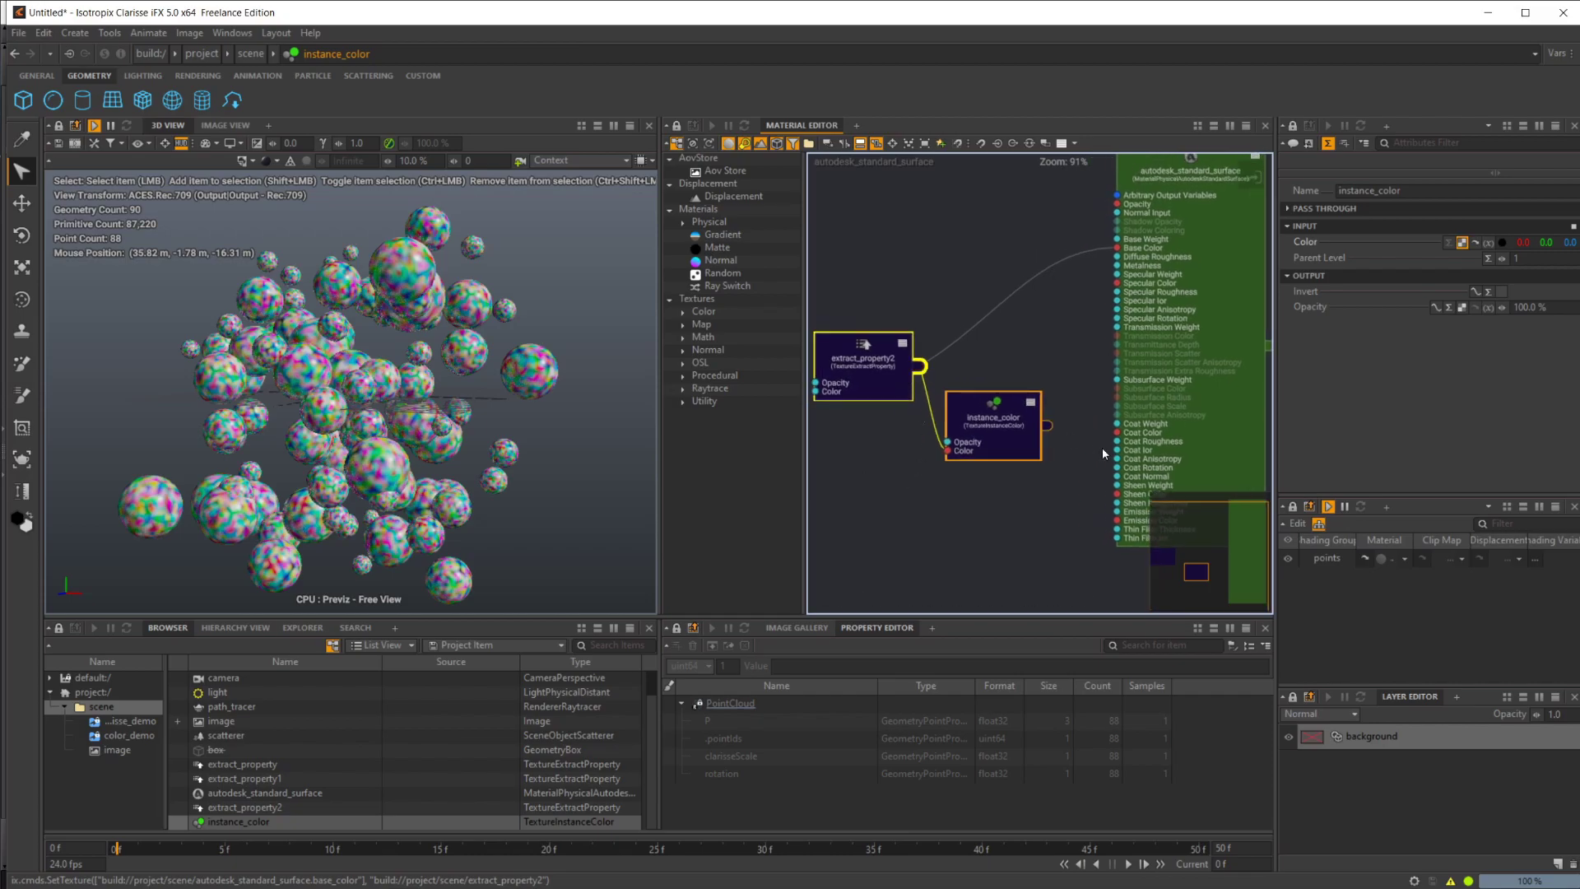
pyautogui.moveTo(1048, 424); pyautogui.dragTo(1111, 255)
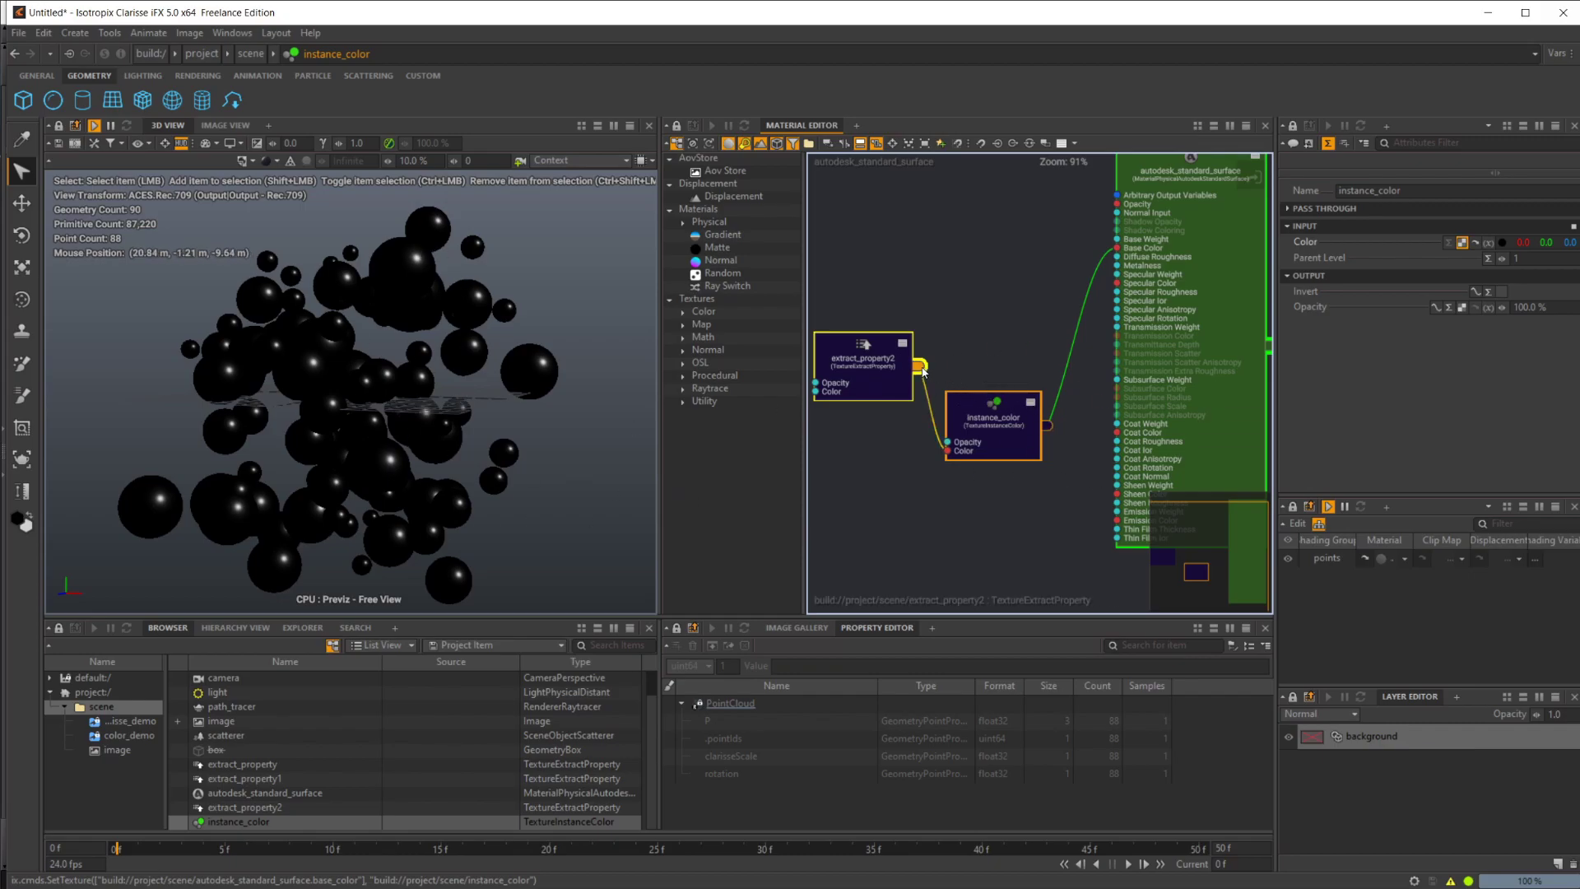
pyautogui.moveTo(920, 366); pyautogui.dragTo(1116, 247)
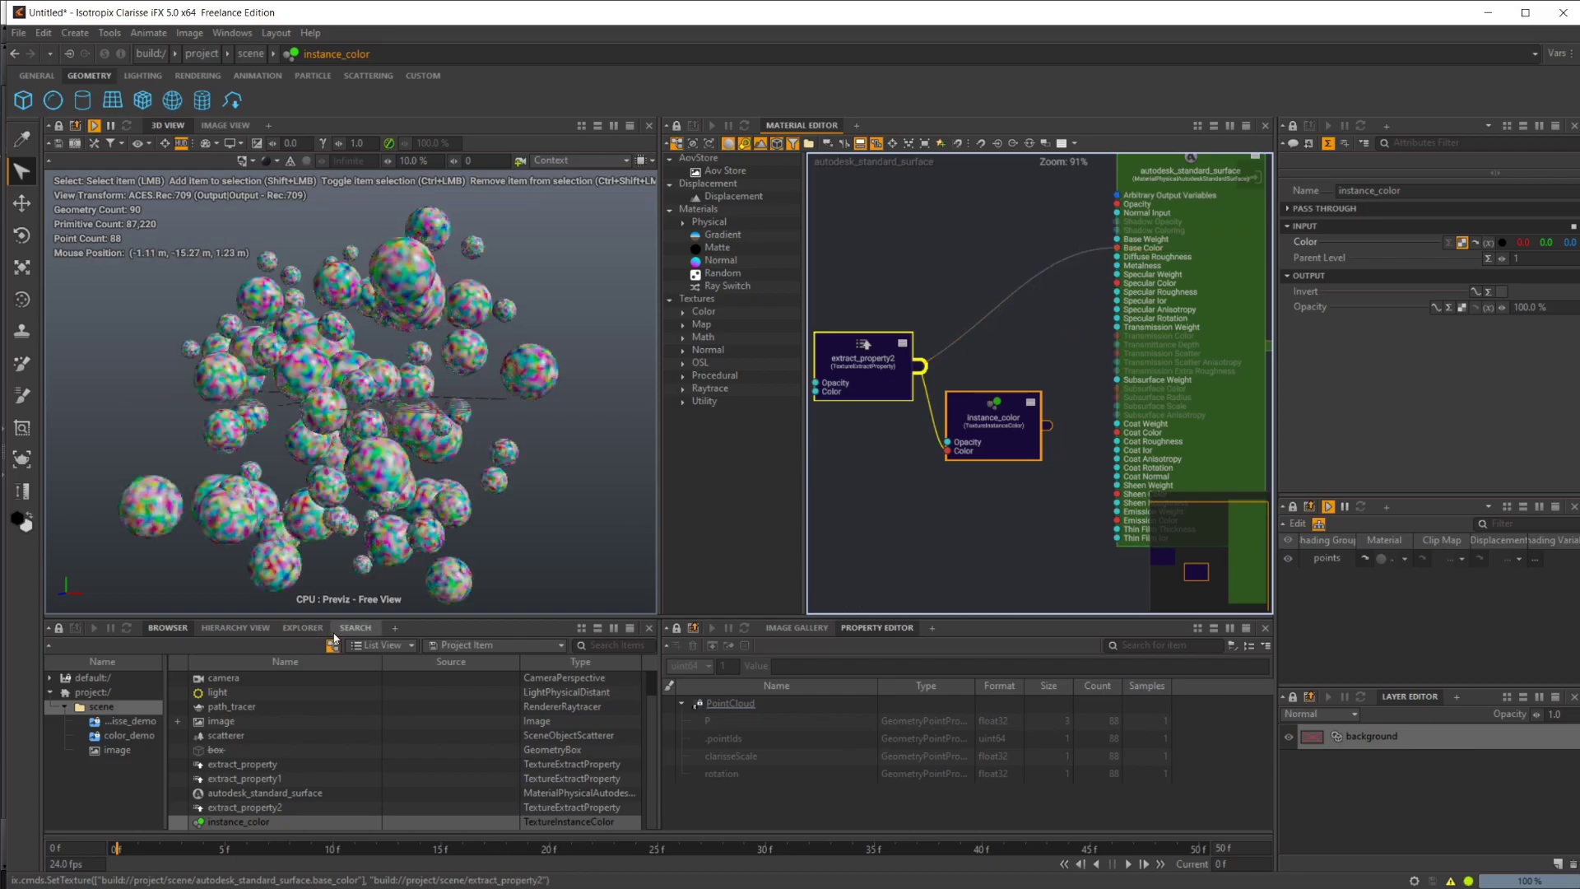